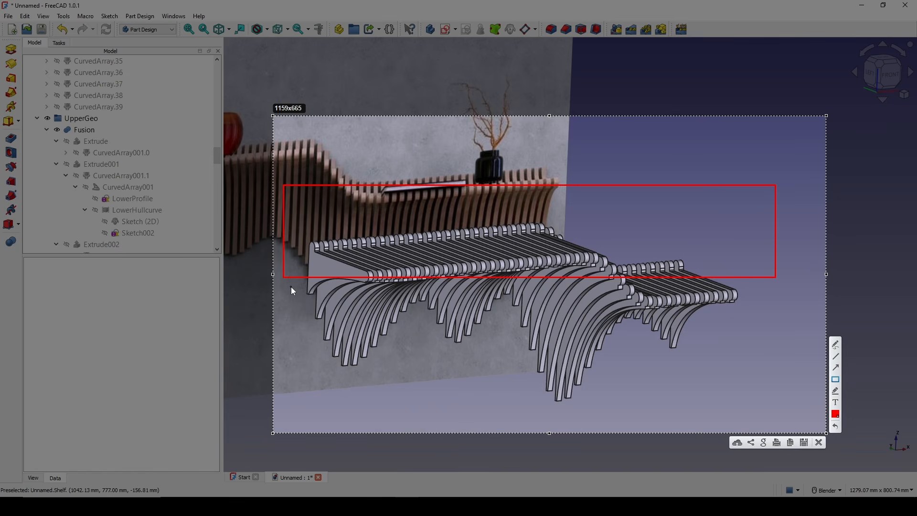
pyautogui.moveTo(289, 285)
pyautogui.mouseDown()
pyautogui.moveTo(764, 382)
pyautogui.moveTo(768, 405)
pyautogui.mouseUp()
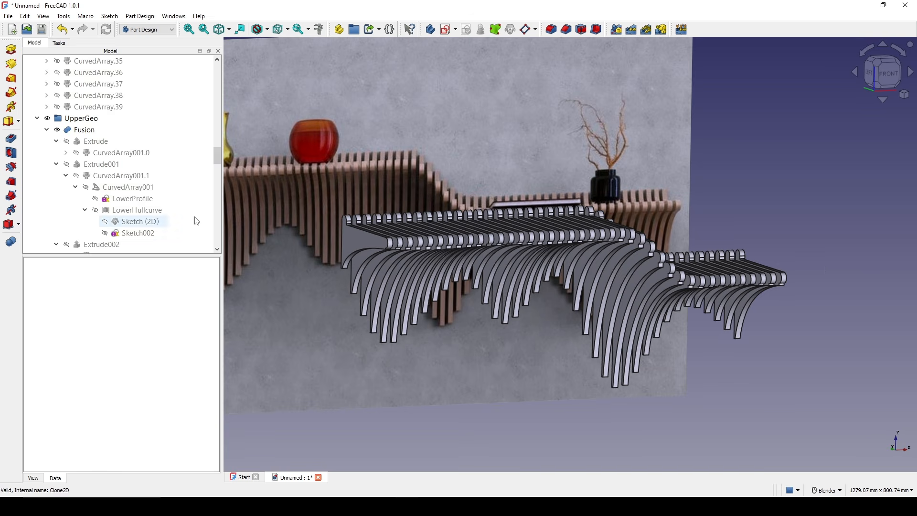
# Set the horizontal length in the UpperProfile sketch of the upper curved array to 50 mm and close the sketch.
pyautogui.scroll(4, 156, 215)
pyautogui.scroll(-15, 156, 215)
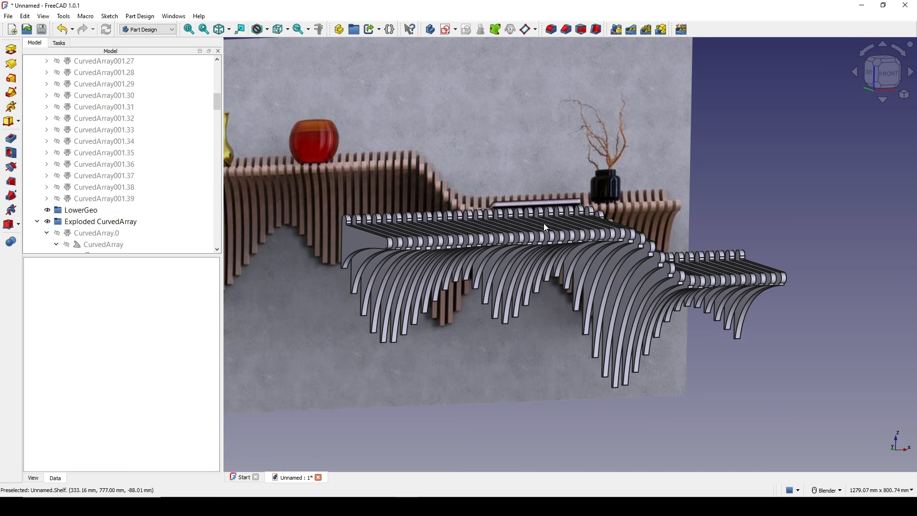
pyautogui.moveTo(435, 237); pyautogui.dragTo(506, 258, button='middle')
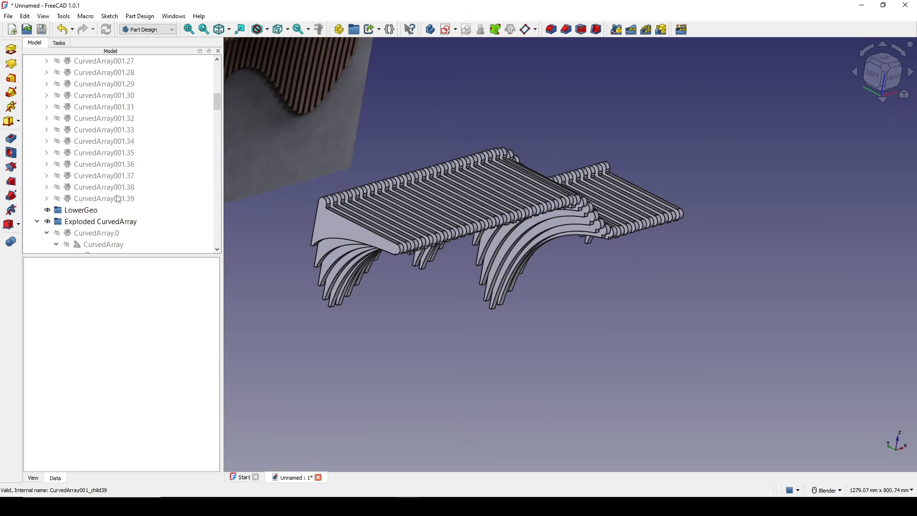
pyautogui.scroll(4, 117, 198)
pyautogui.scroll(6, 119, 199)
pyautogui.scroll(-13, 119, 198)
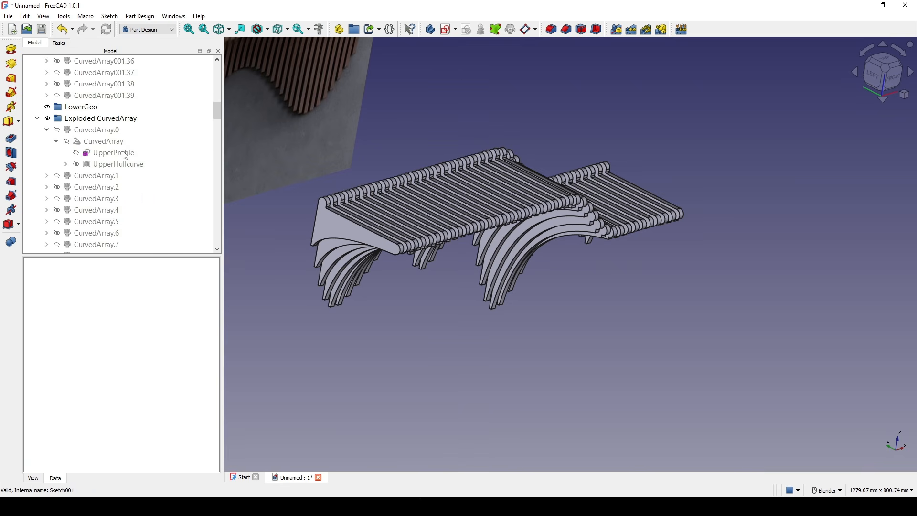
pyautogui.doubleClick(125, 153)
pyautogui.scroll(4, 425, 234)
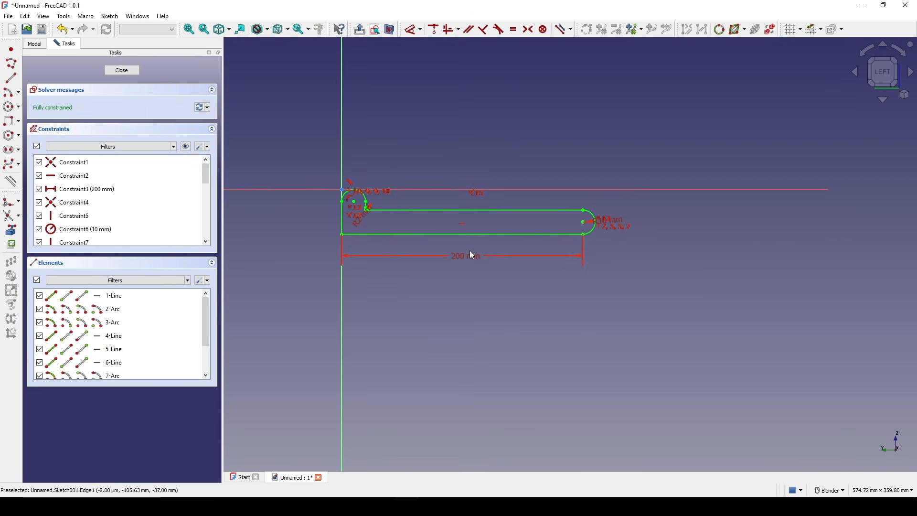
pyautogui.doubleClick(472, 257)
pyautogui.write('50')
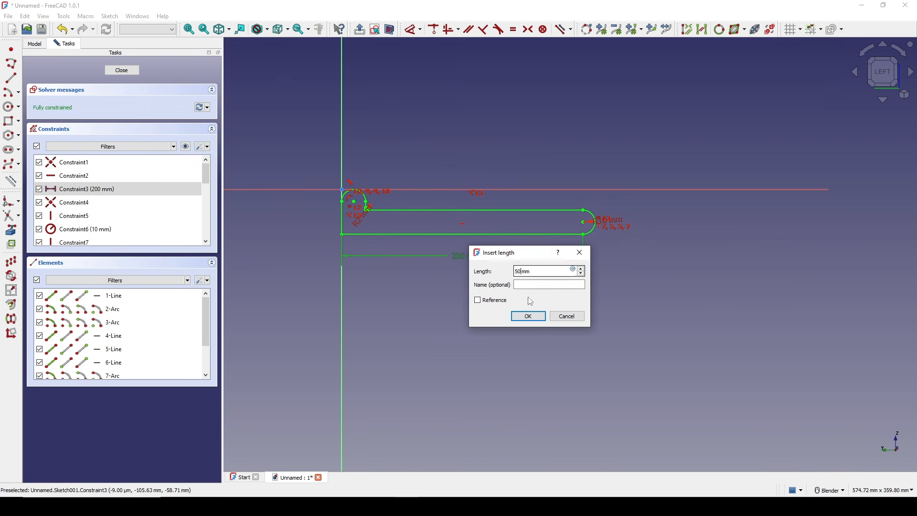
pyautogui.click(528, 316)
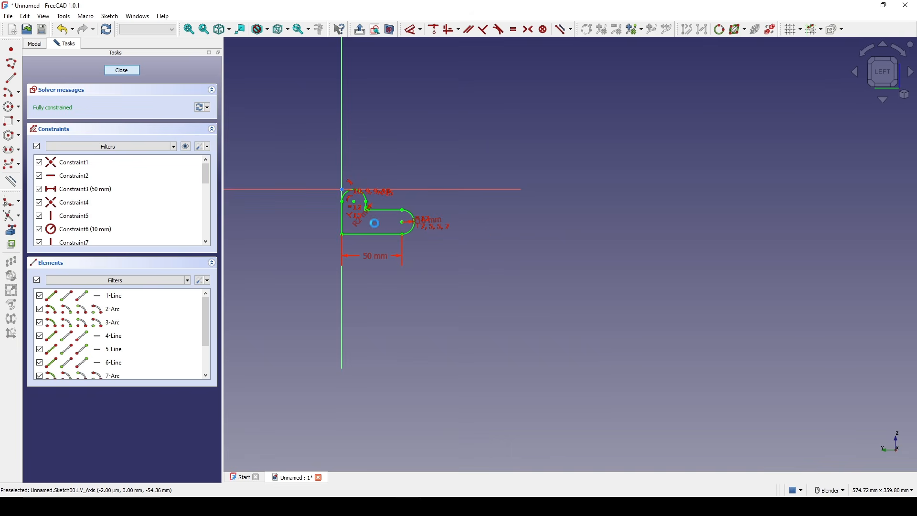
pyautogui.moveTo(460, 228)
pyautogui.mouseDown(button='middle')
pyautogui.moveTo(500, 211)
pyautogui.moveTo(570, 222)
pyautogui.moveTo(497, 207)
pyautogui.moveTo(538, 206)
pyautogui.mouseUp(button='middle')
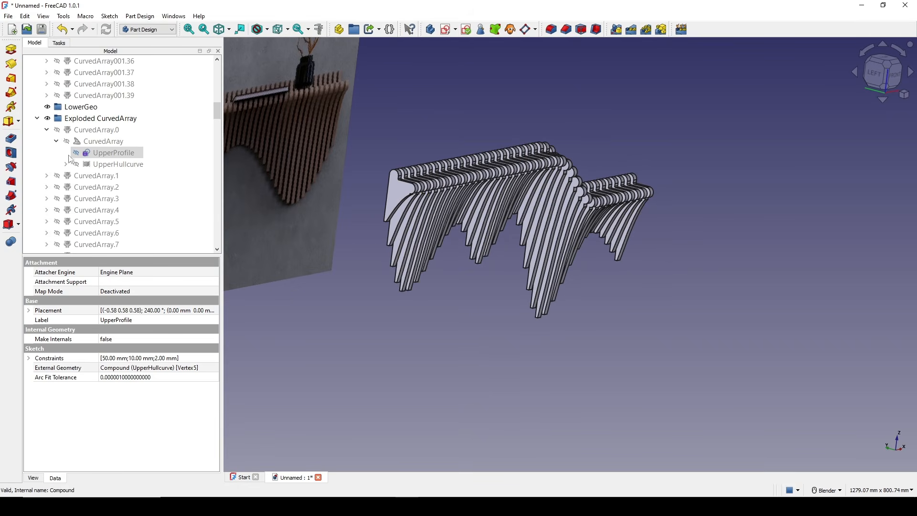
# Set the horizontal length in the UpperProfile sketch to 300 mm to change the shelf depth.
pyautogui.doubleClick(105, 155)
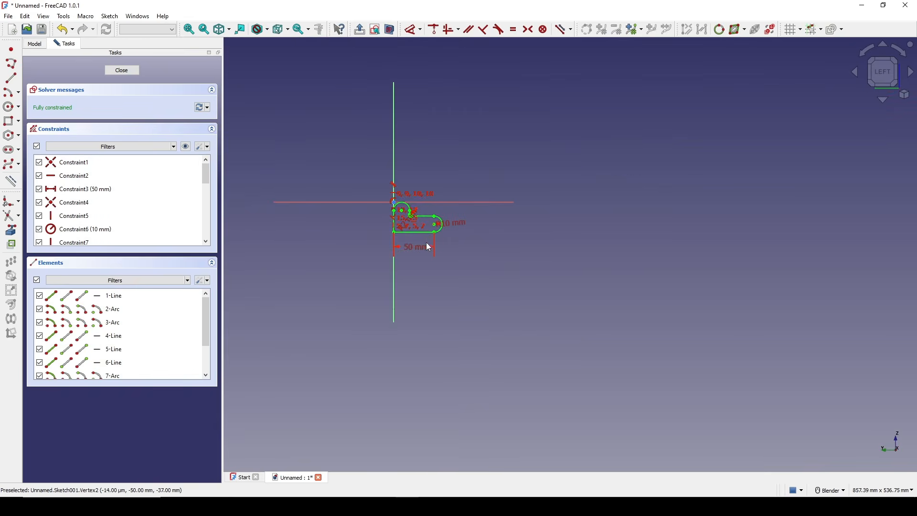
pyautogui.doubleClick(423, 248)
pyautogui.write('300 mm')
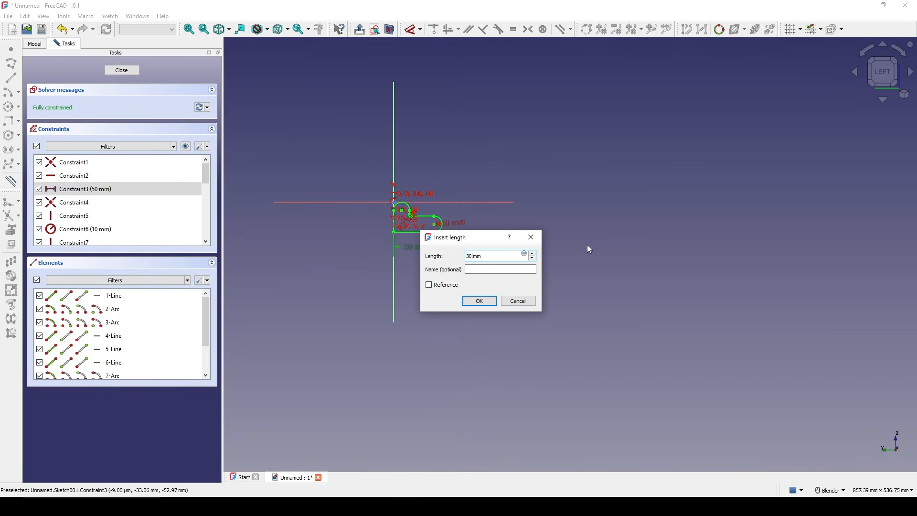
pyautogui.press('Return')
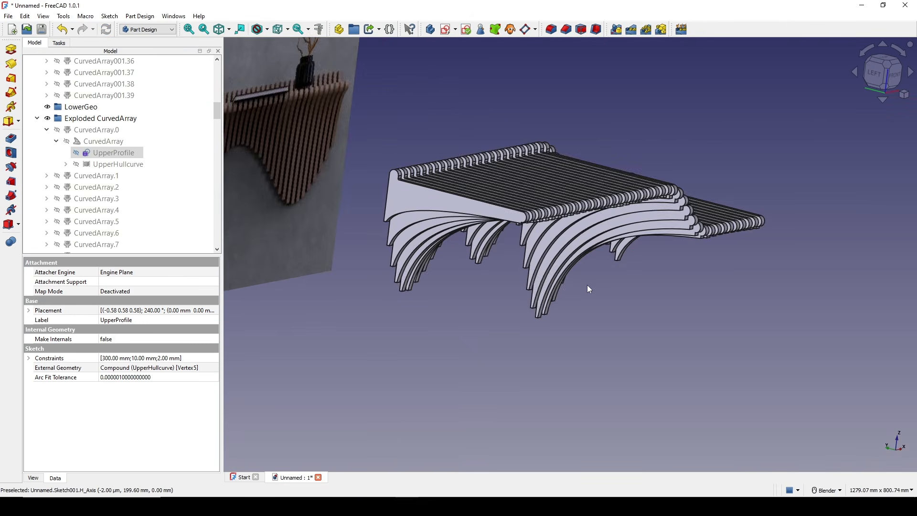
pyautogui.scroll(-3, 586, 285)
pyautogui.moveTo(586, 285)
pyautogui.mouseDown(button='middle')
pyautogui.moveTo(513, 301)
pyautogui.moveTo(560, 286)
pyautogui.mouseUp(button='middle')
pyautogui.scroll(3, 560, 287)
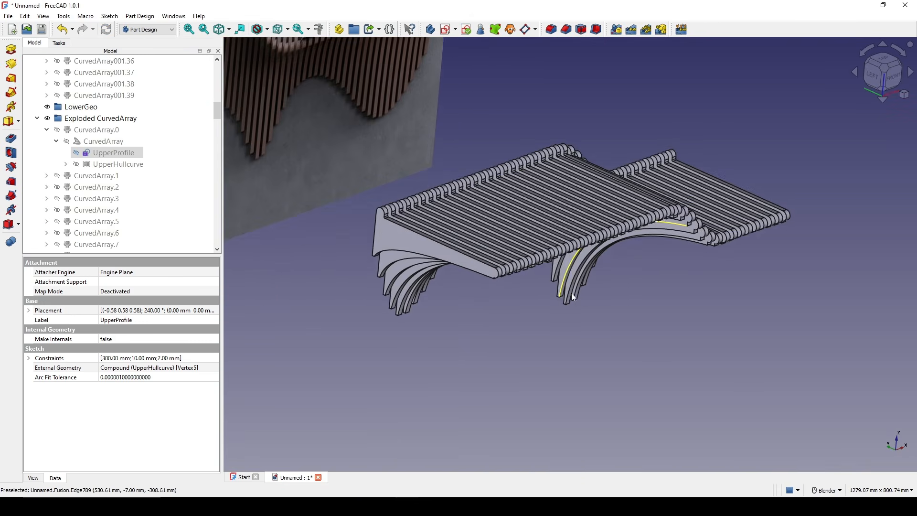
pyautogui.moveTo(663, 300); pyautogui.dragTo(630, 262, button='middle')
# Open the LowerProfile sketch and move the curve's middle control point beyond the vertical axis, near the height of the profile's lower straight edge.
pyautogui.scroll(-8, 105, 177)
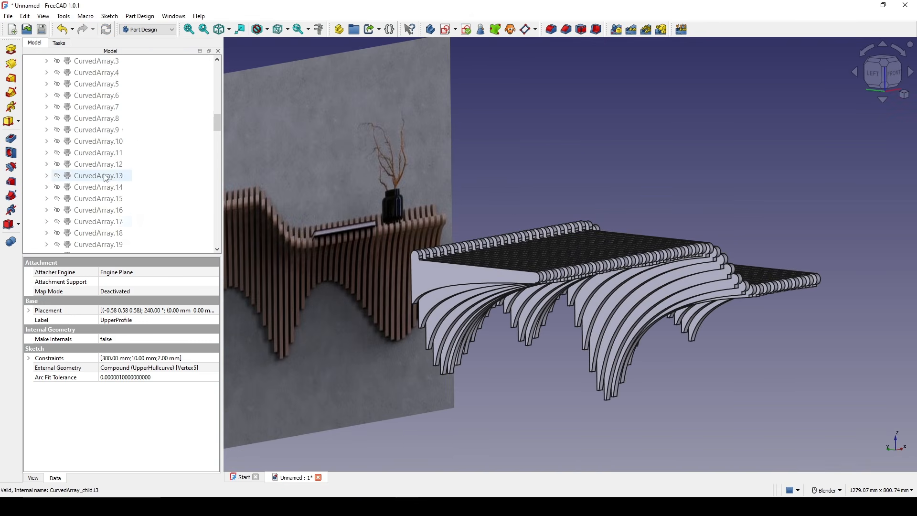
pyautogui.moveTo(580, 324); pyautogui.dragTo(563, 246, button='middle')
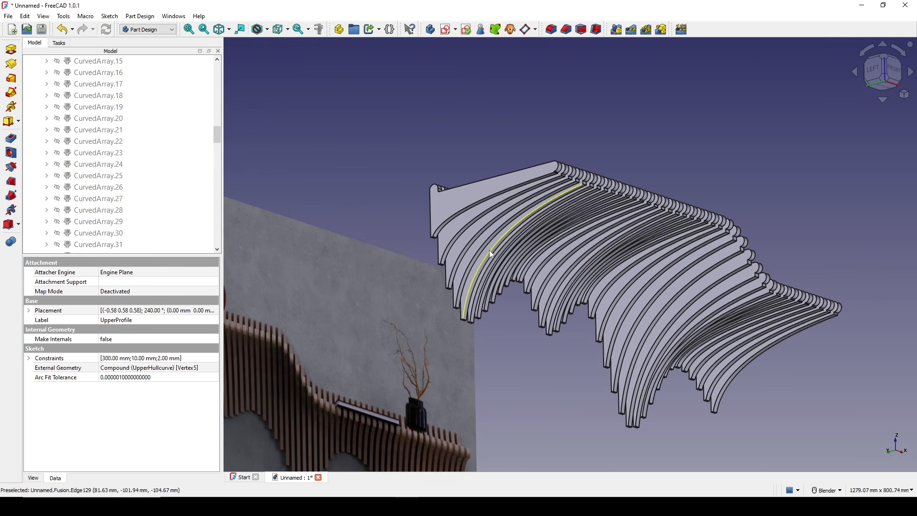
pyautogui.scroll(-5, 134, 203)
pyautogui.scroll(-5, 134, 201)
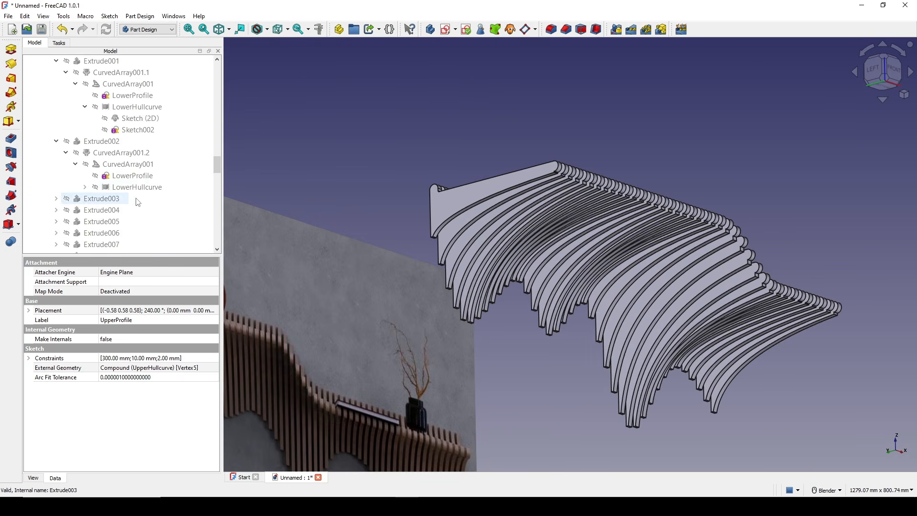
pyautogui.doubleClick(126, 176)
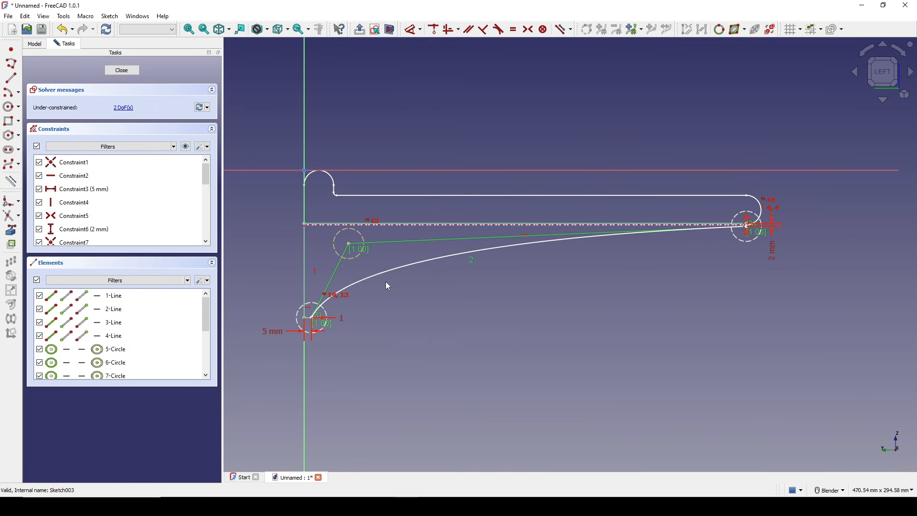
pyautogui.moveTo(351, 250)
pyautogui.mouseDown()
pyautogui.moveTo(343, 221)
pyautogui.moveTo(313, 219)
pyautogui.moveTo(287, 245)
pyautogui.moveTo(289, 234)
pyautogui.moveTo(273, 230)
pyautogui.moveTo(282, 234)
pyautogui.mouseUp()
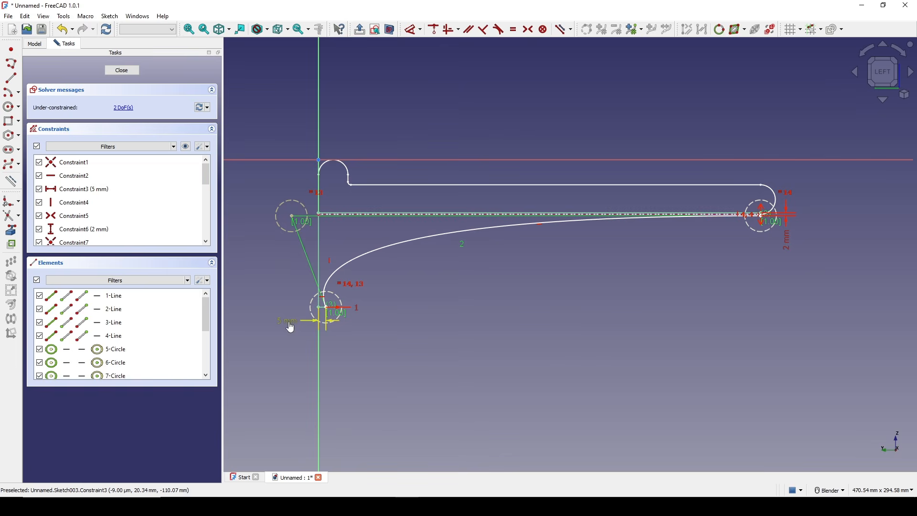
# Set the horizontal offset of the curve's lower end in the LowerProfile sketch to 20 mm and close the sketch.
pyautogui.doubleClick(288, 323)
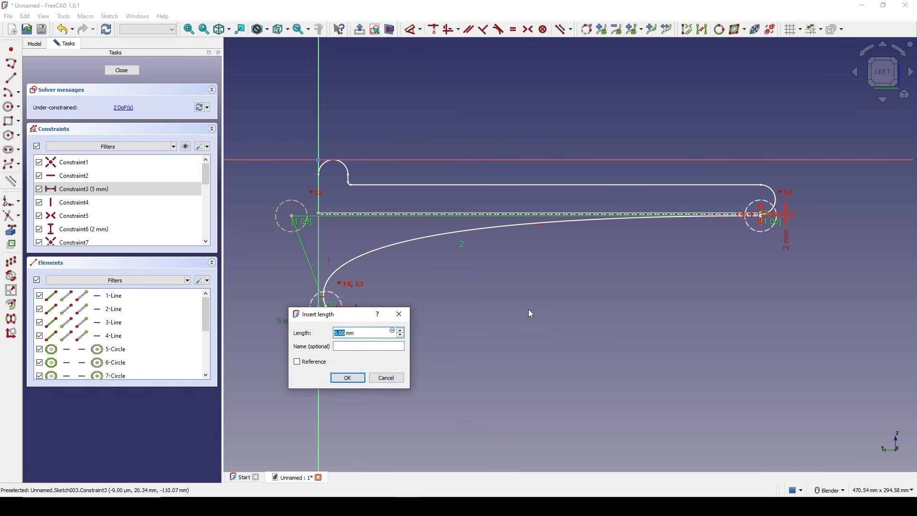
pyautogui.write('20')
pyautogui.click(351, 378)
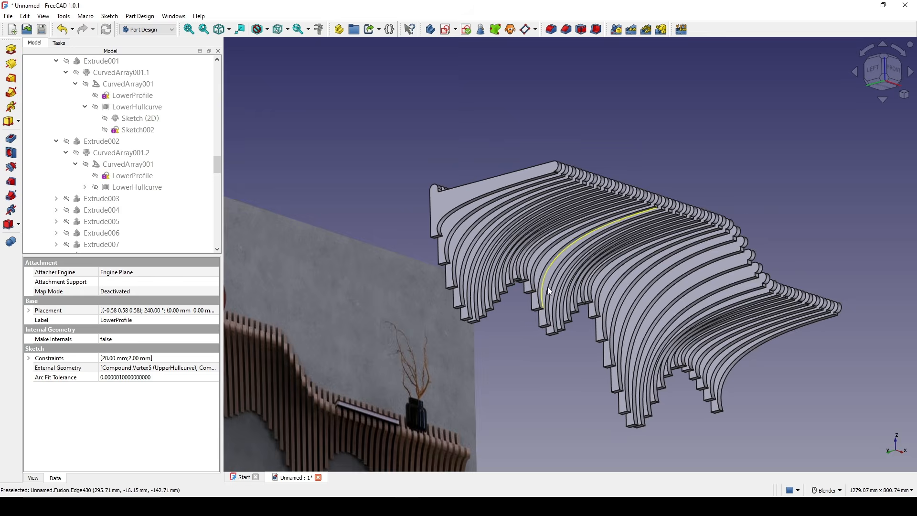
pyautogui.moveTo(547, 287)
pyautogui.mouseDown(button='middle')
pyautogui.moveTo(381, 295)
pyautogui.moveTo(582, 283)
pyautogui.moveTo(538, 289)
pyautogui.mouseUp(button='middle')
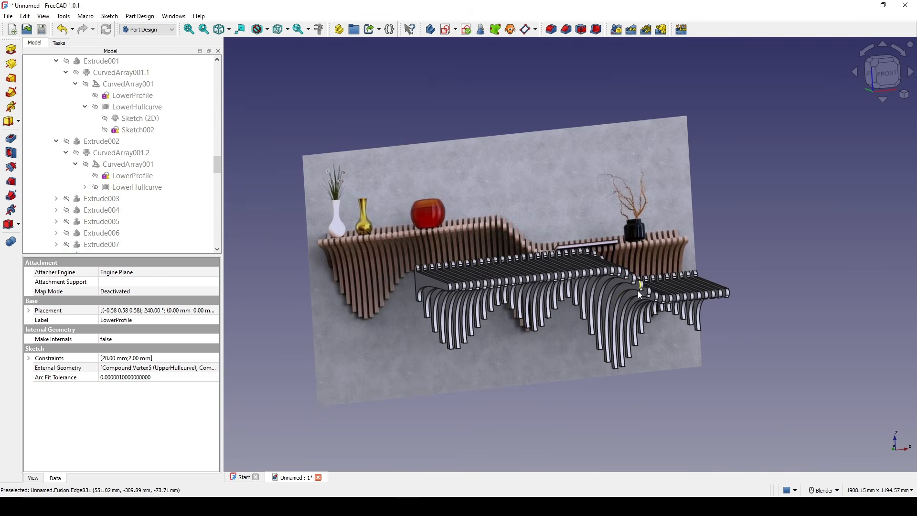
pyautogui.moveTo(637, 290); pyautogui.dragTo(563, 242, button='middle')
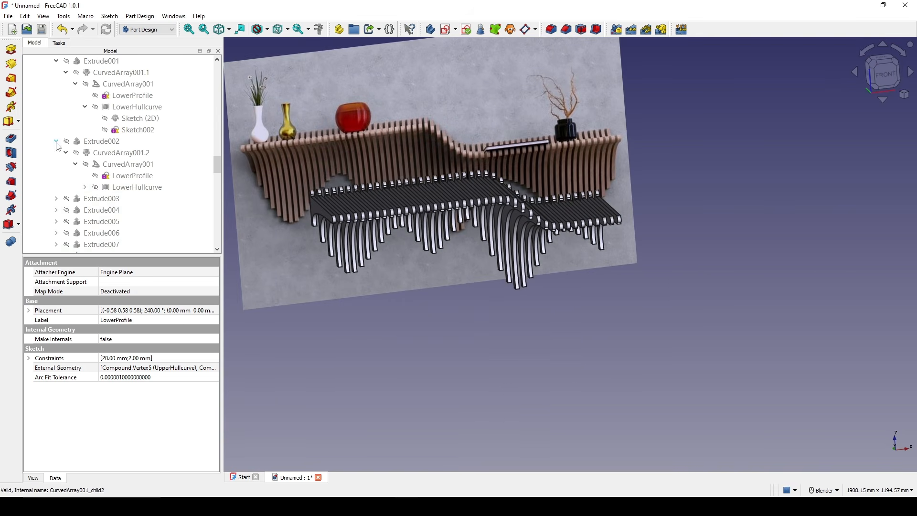
# Collapse the expanded Extrude, Extrude001 and Extrude002 branches so that Fusion lists only its extrusions.
pyautogui.click(56, 142)
pyautogui.scroll(4, 129, 146)
pyautogui.click(58, 200)
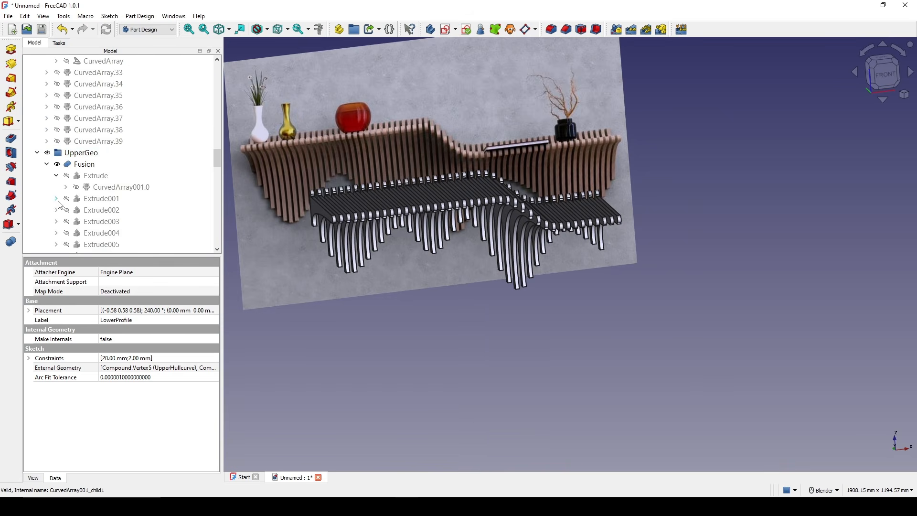
pyautogui.click(46, 163)
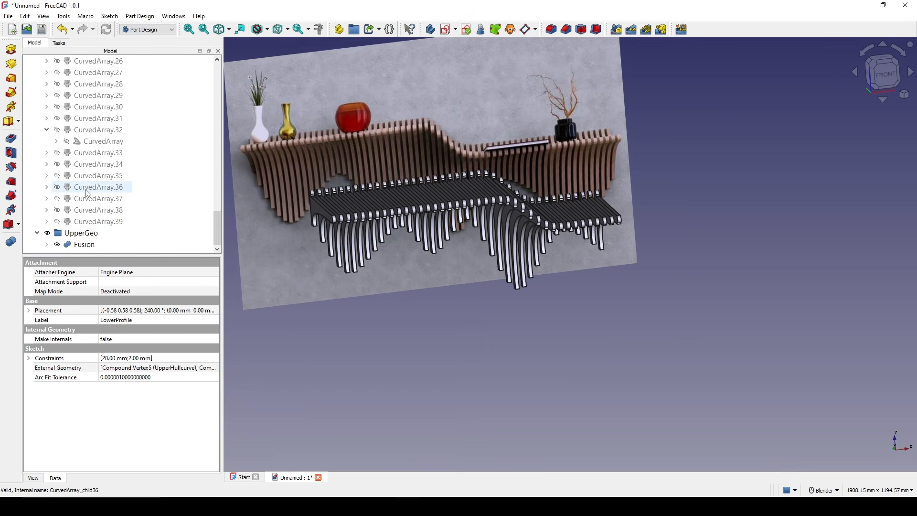
pyautogui.click(46, 244)
pyautogui.scroll(-3, 69, 199)
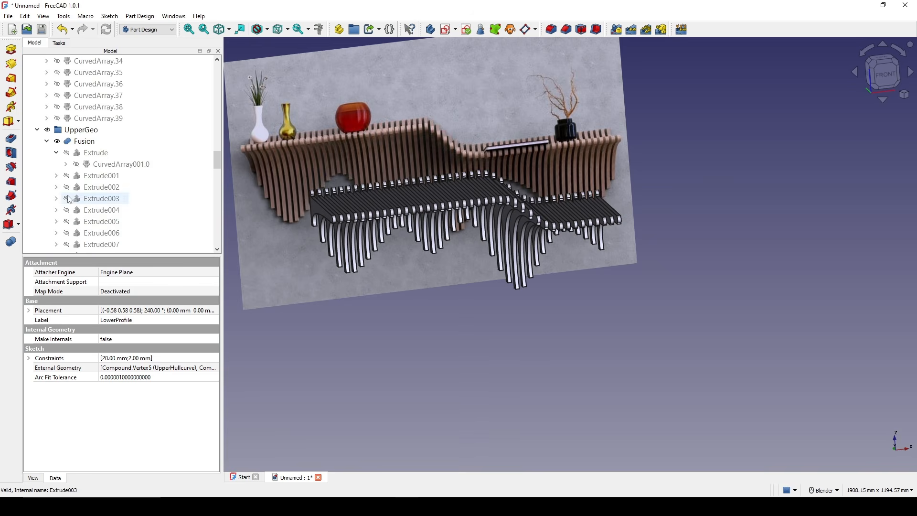
pyautogui.click(55, 152)
pyautogui.scroll(-2, 98, 154)
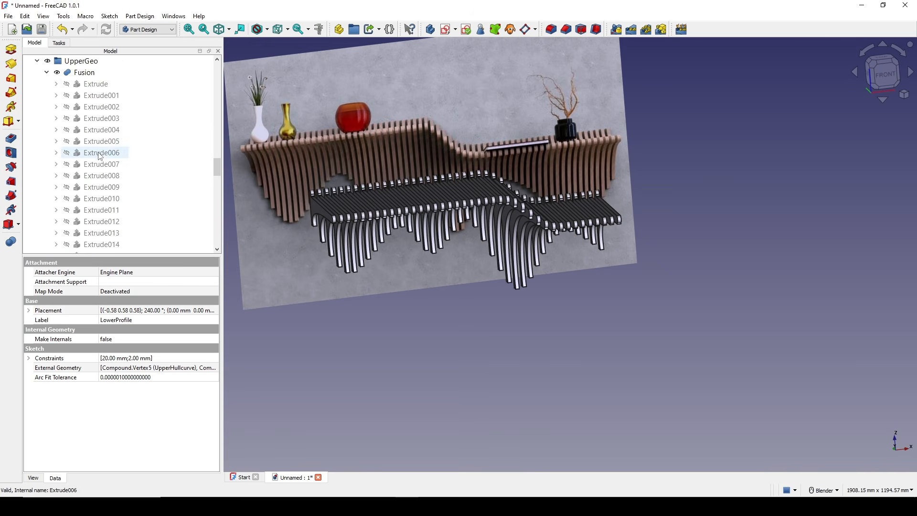
# Set the forward length of all extrusions in Fusion, from Extrude to Extrude079, to 20 mm.
pyautogui.click(92, 85)
pyautogui.scroll(-20, 96, 115)
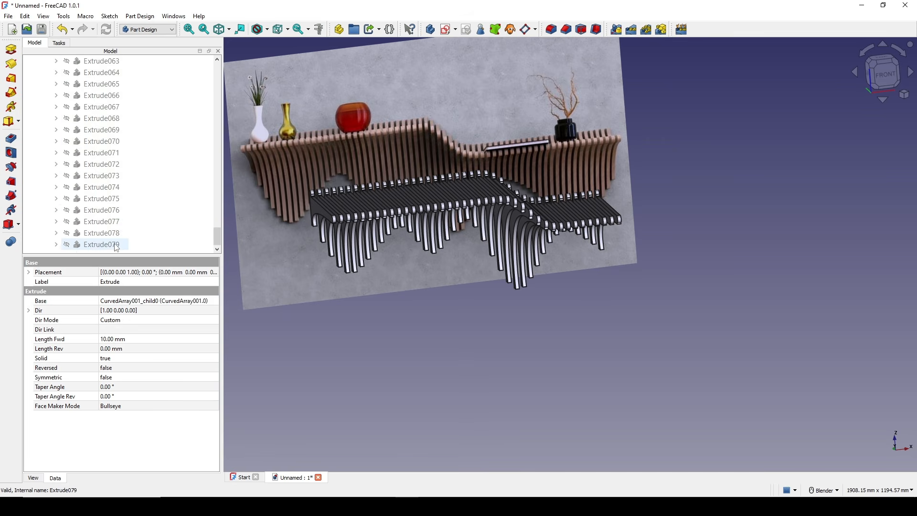
pyautogui.keyDown('shift'); pyautogui.click(122, 244); pyautogui.keyUp('shift')
pyautogui.click(122, 340)
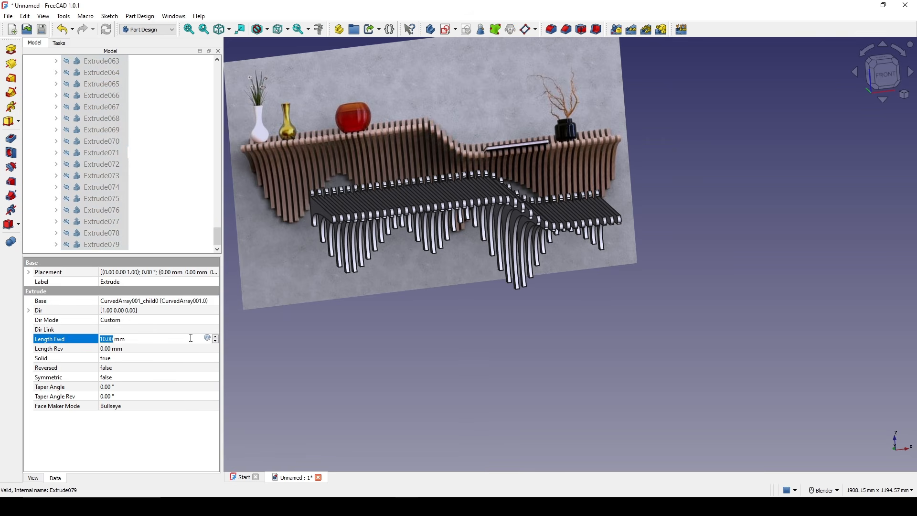
pyautogui.write('20')
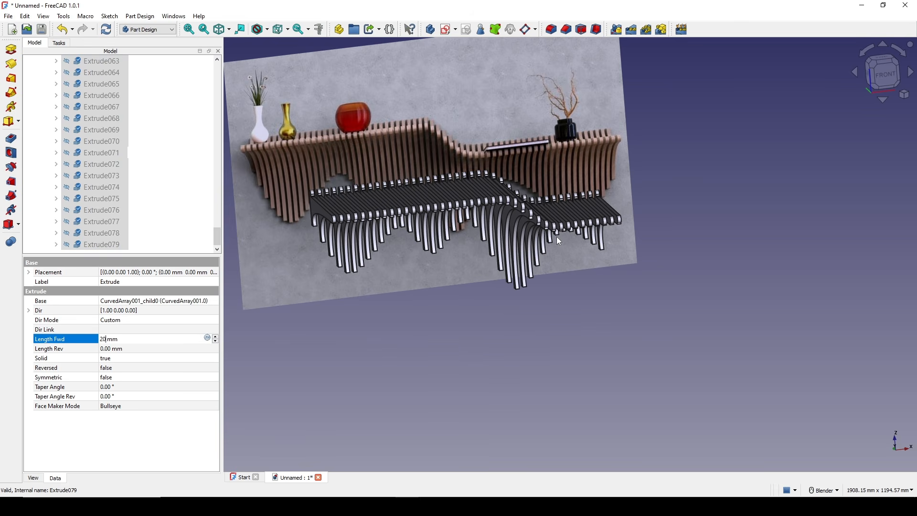
pyautogui.press('Return')
pyautogui.moveTo(557, 236); pyautogui.dragTo(487, 277, button='middle')
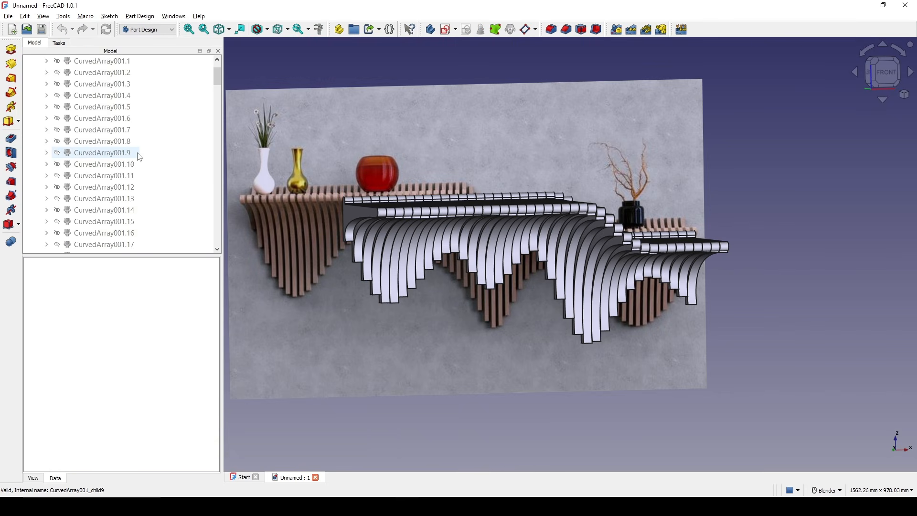
# Expand CurvedArray001.0 down to its LowerHullcurve and open Sketch002 for editing.
pyautogui.scroll(2, 139, 156)
pyautogui.click(47, 95)
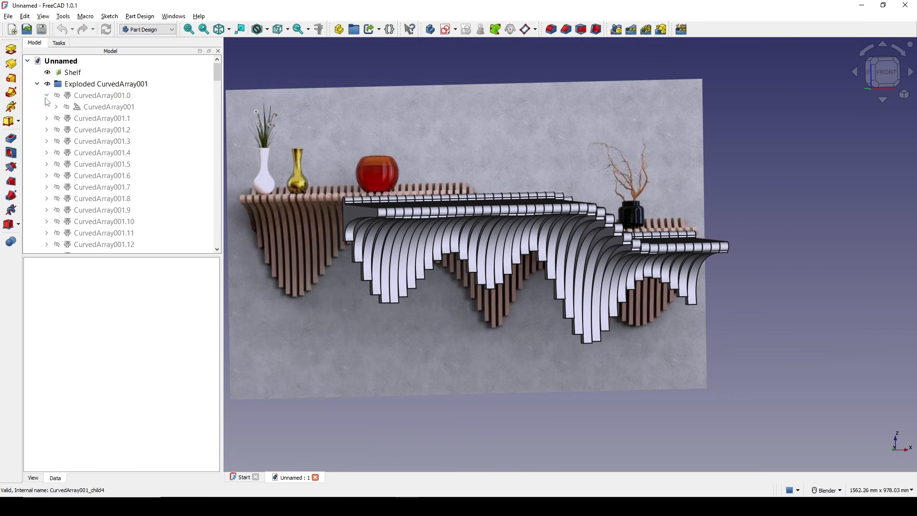
pyautogui.click(56, 107)
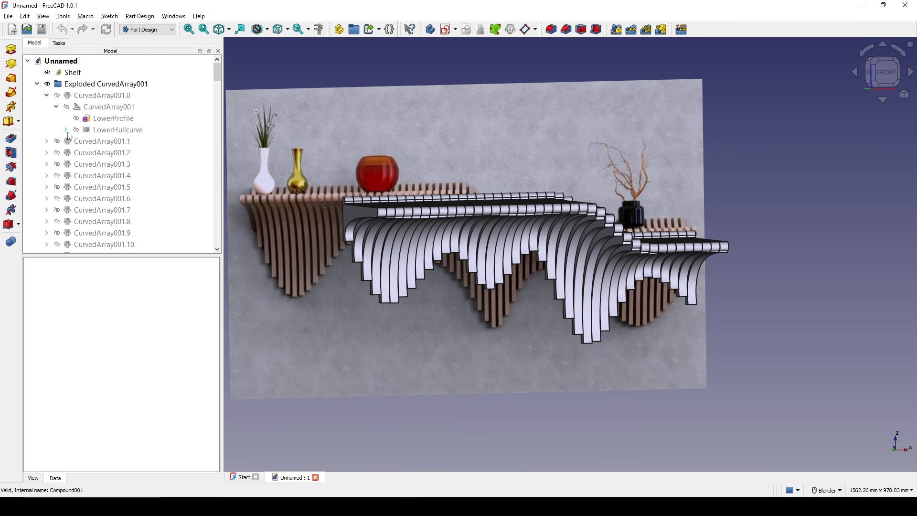
pyautogui.click(66, 130)
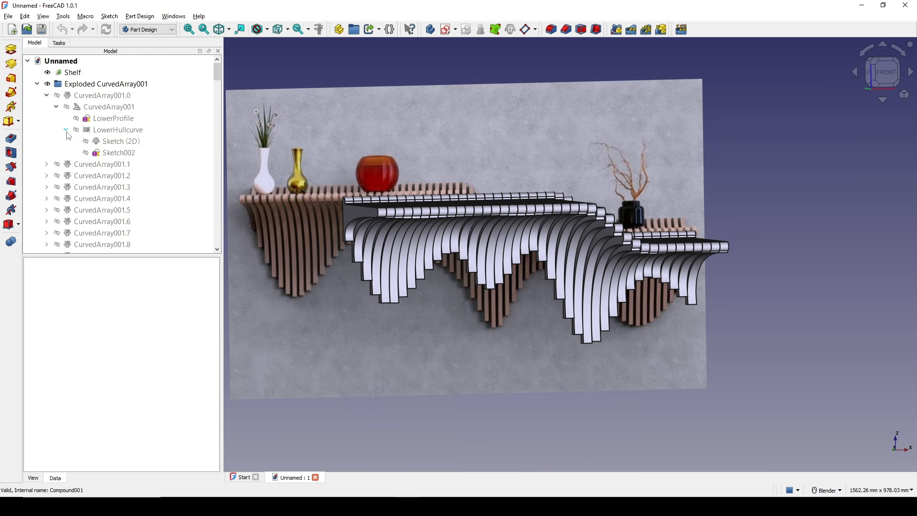
pyautogui.doubleClick(116, 153)
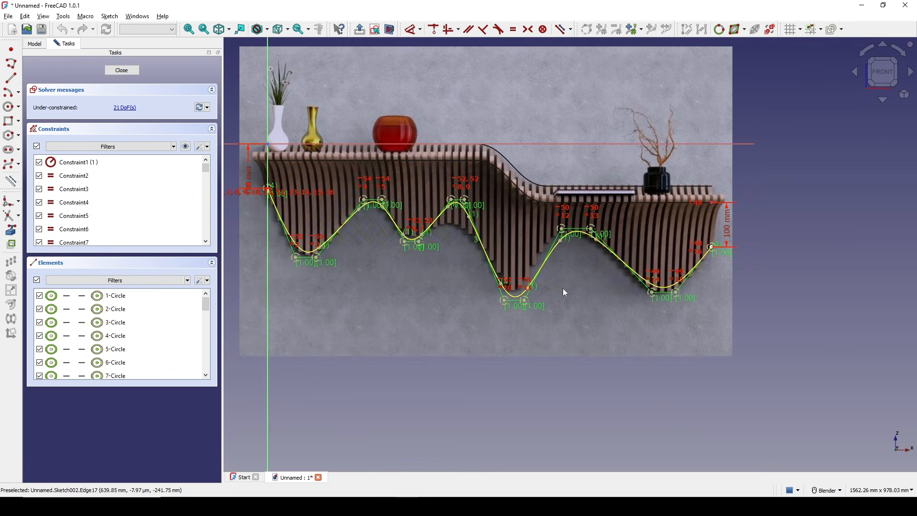
# Reshape the hull curve in Sketch002 by lowering the second and fourth valleys and raising the third valley, and close the sketch.
pyautogui.scroll(2, 549, 296)
pyautogui.scroll(-2, 495, 233)
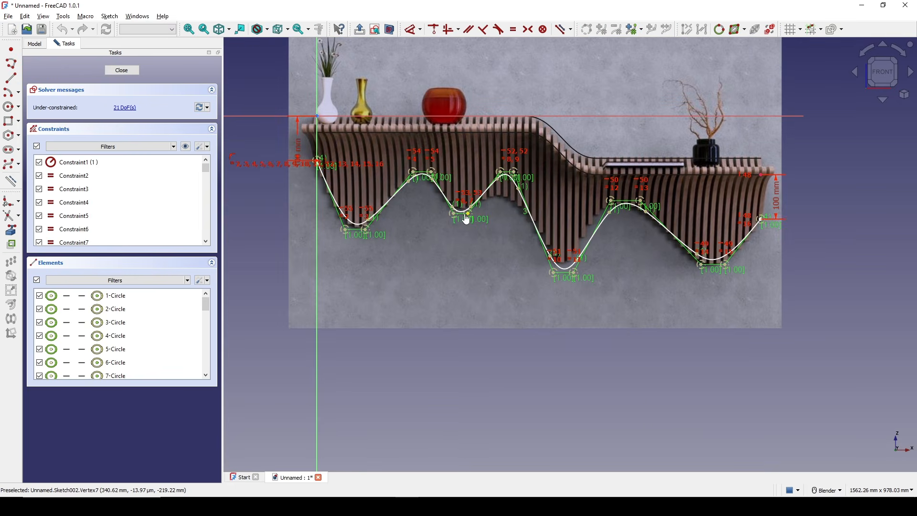
pyautogui.moveTo(466, 218); pyautogui.dragTo(462, 300)
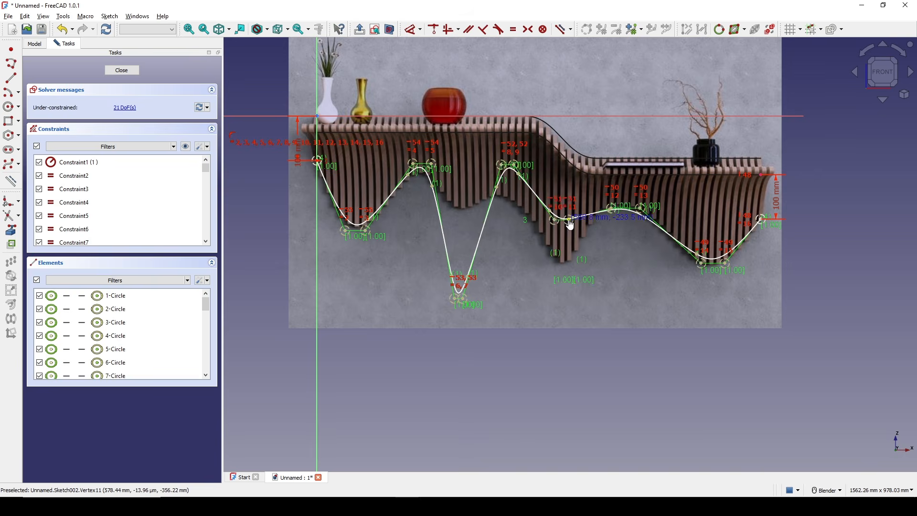
pyautogui.moveTo(701, 264); pyautogui.dragTo(705, 300)
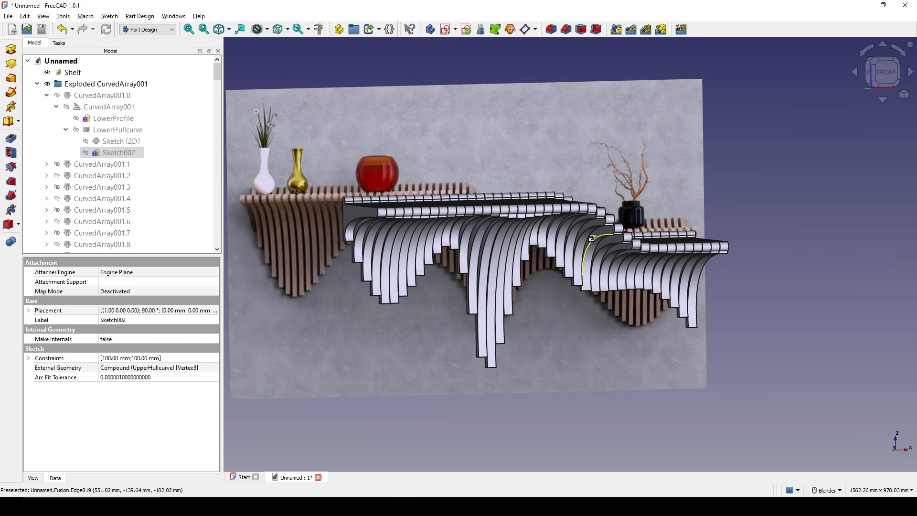
pyautogui.moveTo(595, 239)
pyautogui.mouseDown(button='middle')
pyautogui.moveTo(424, 238)
pyautogui.moveTo(573, 240)
pyautogui.moveTo(607, 225)
pyautogui.mouseUp(button='middle')
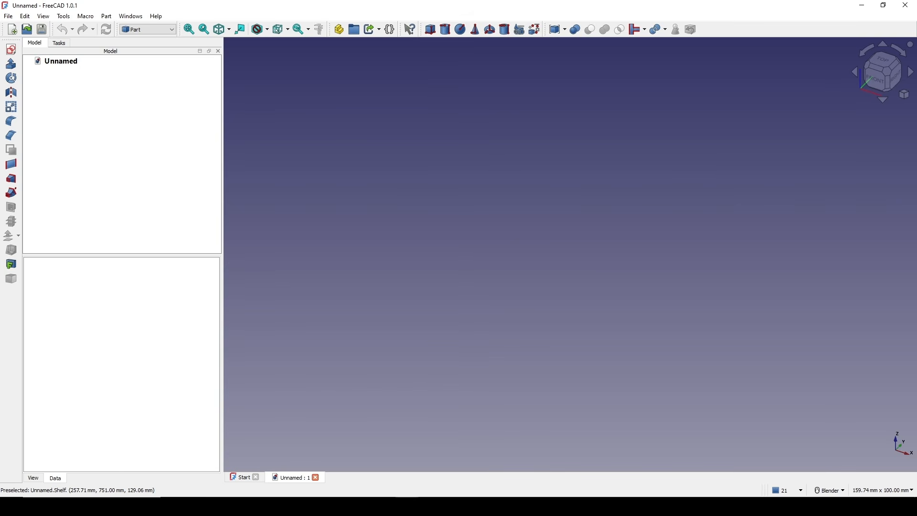
# Import Shelf.jpg from File Explorer into the new empty document as a reference image.
pyautogui.hotkey('alt', 'Tab')
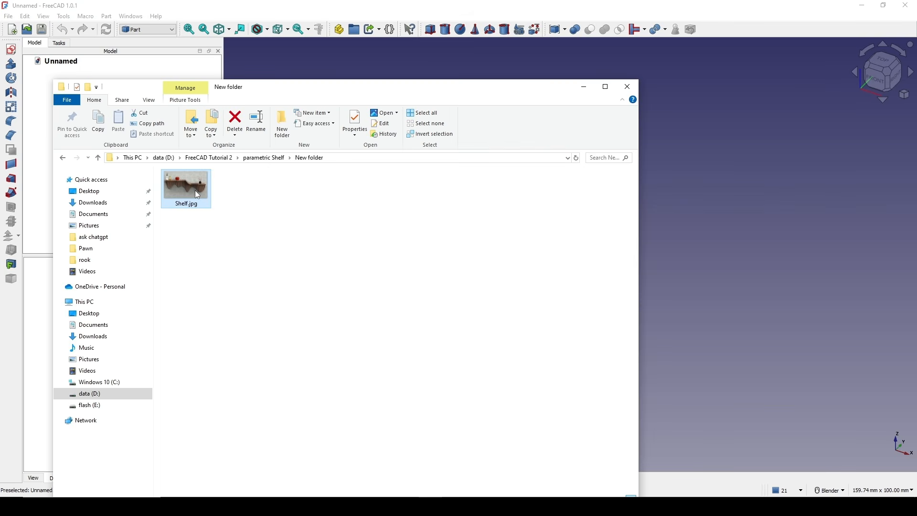
pyautogui.moveTo(198, 195); pyautogui.dragTo(701, 203)
pyautogui.click(582, 91)
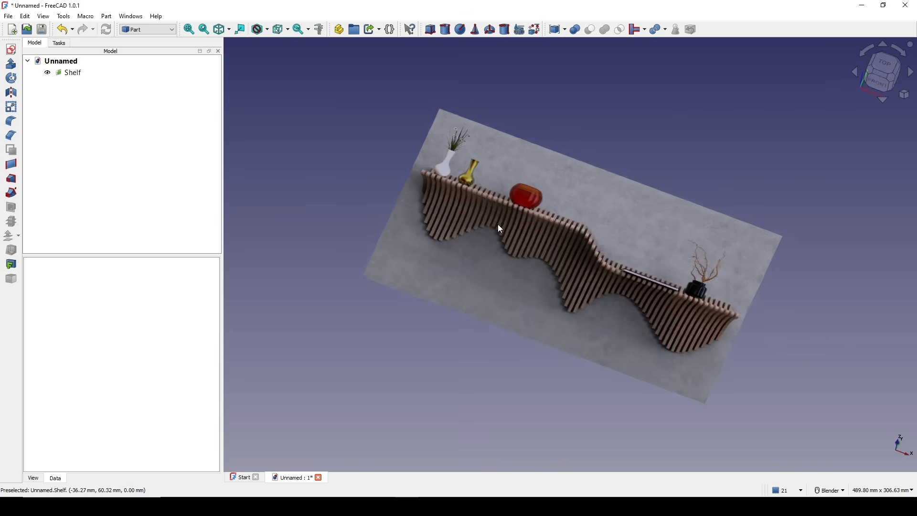
# Calibrate the Shelf image from the top view by setting a horizontal line across the shelf's length to 1000 mm, and accept the settings.
pyautogui.press('2')
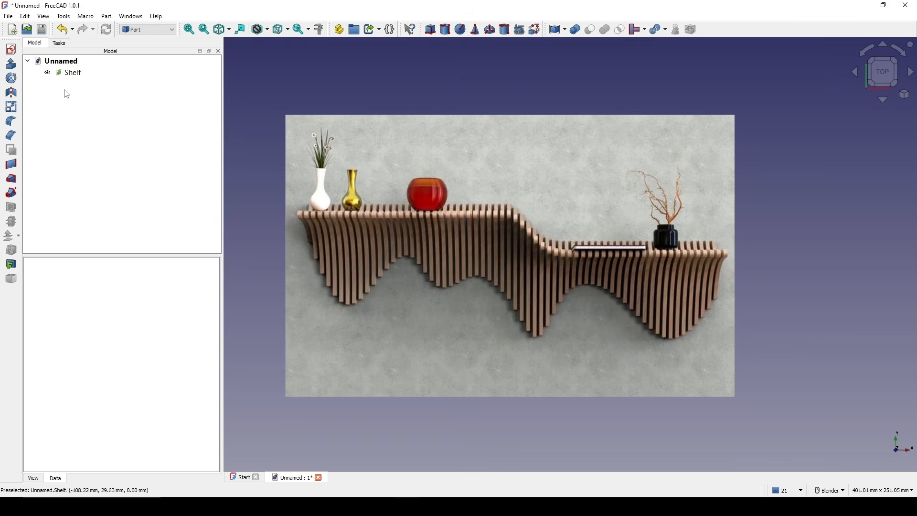
pyautogui.doubleClick(70, 73)
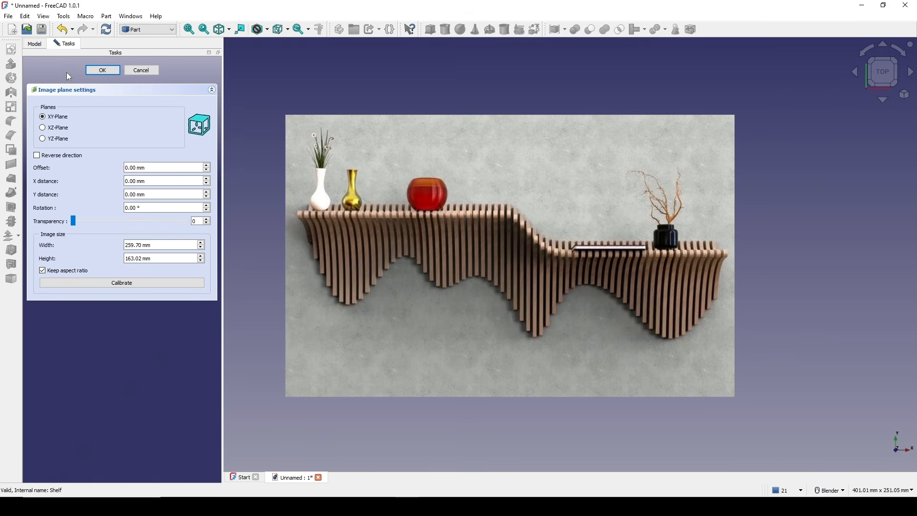
pyautogui.click(138, 282)
pyautogui.scroll(1, 461, 266)
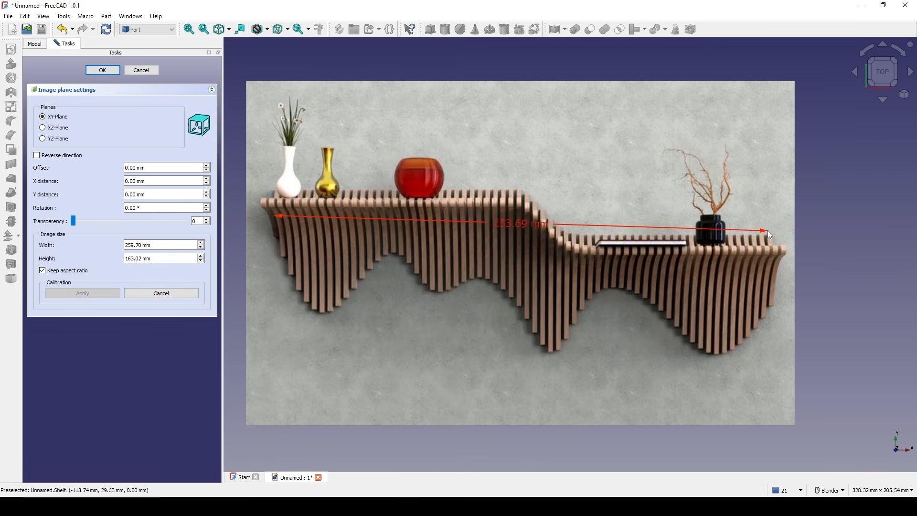
pyautogui.click(768, 217)
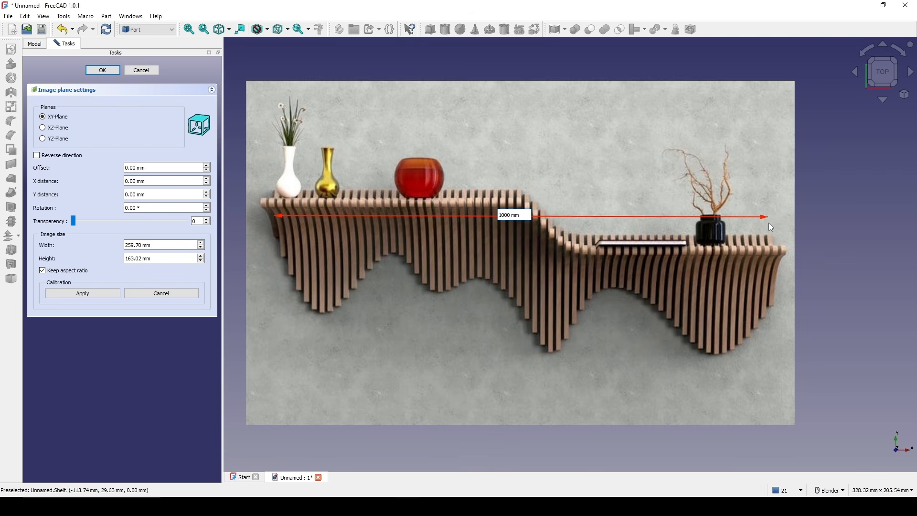
pyautogui.press('Return')
pyautogui.scroll(-5, 655, 250)
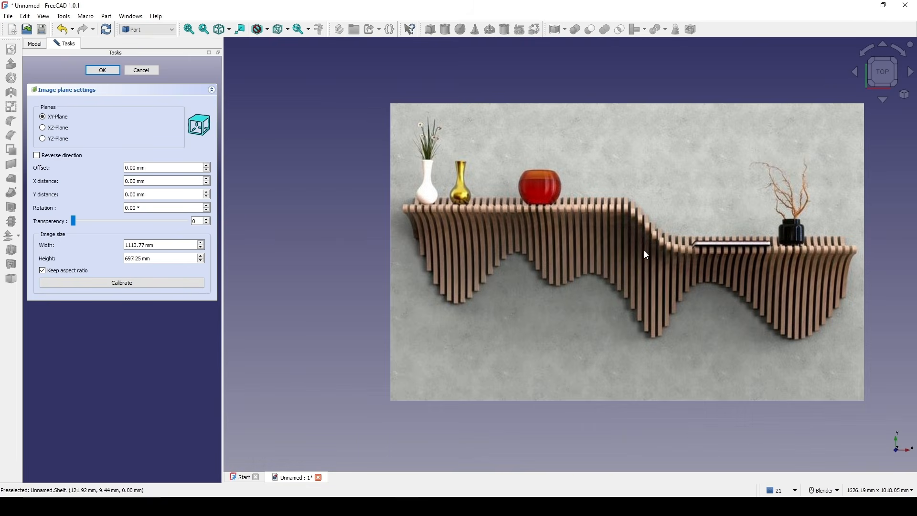
pyautogui.click(102, 70)
# Turn on the axis cross at the document origin.
pyautogui.scroll(-3, 701, 330)
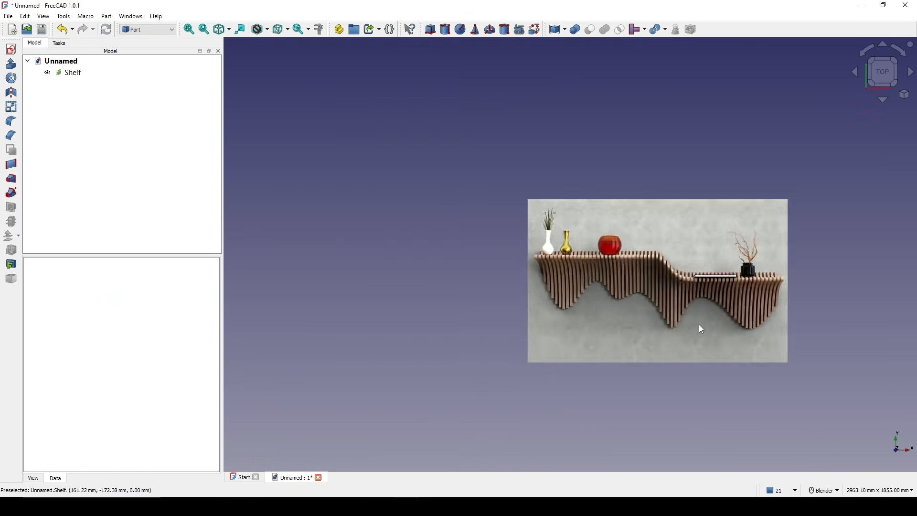
pyautogui.moveTo(701, 330); pyautogui.dragTo(691, 268, button='middle')
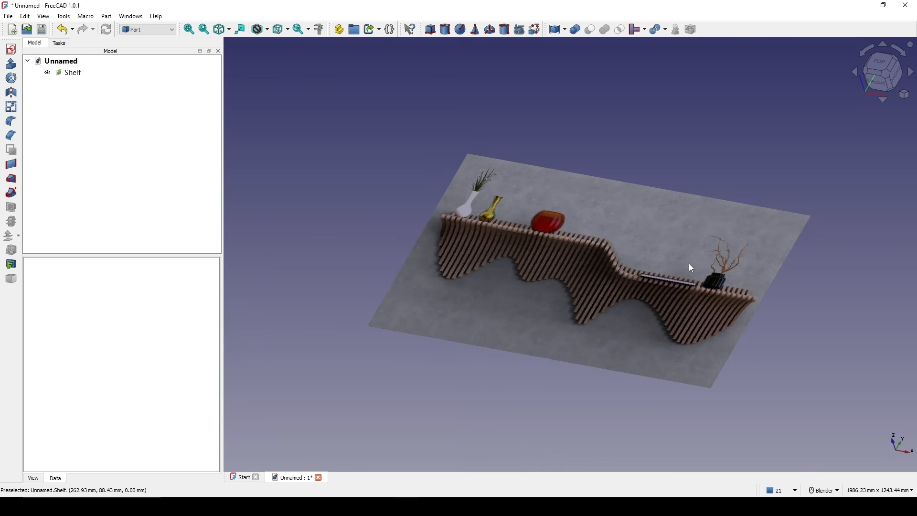
pyautogui.click(44, 17)
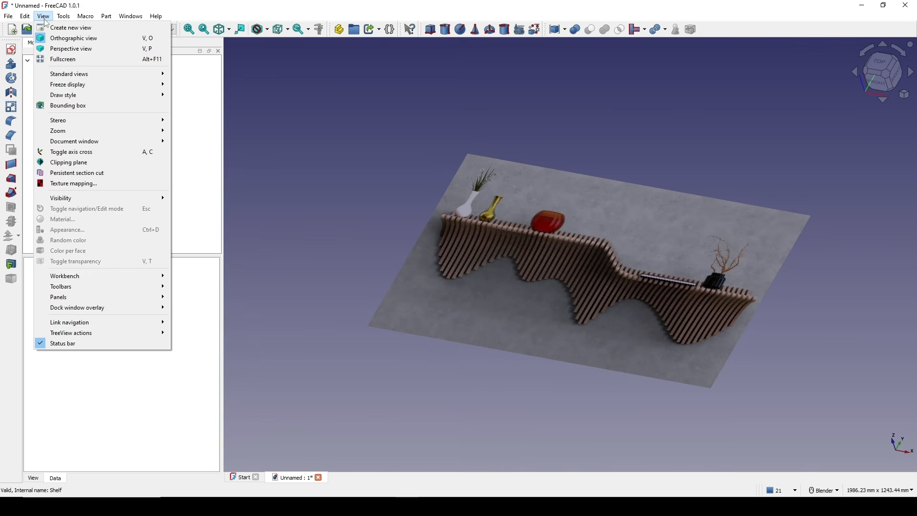
pyautogui.click(116, 153)
pyautogui.moveTo(561, 394); pyautogui.dragTo(132, 104, button='middle')
# Transform the Shelf image, rotating it 90° upright about the X axis and moving it 777 mm back behind the origin.
pyautogui.click(69, 72)
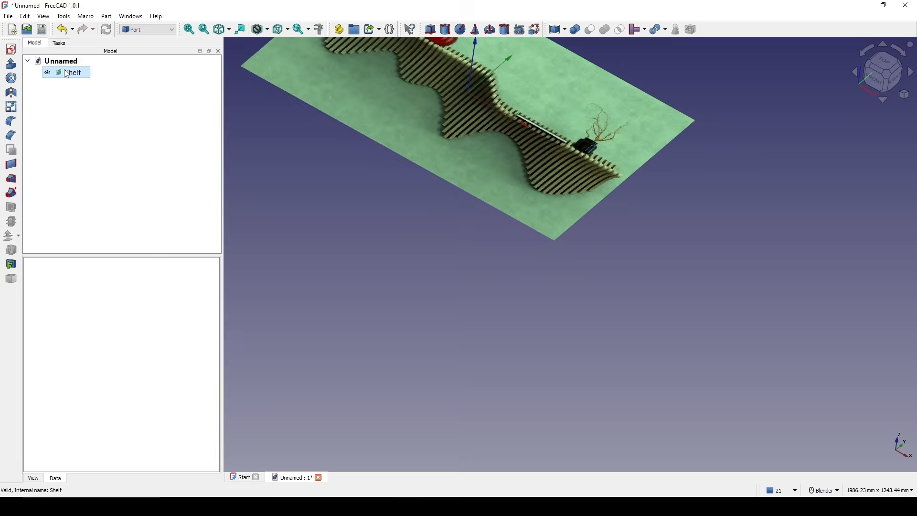
pyautogui.rightClick(67, 72)
pyautogui.click(94, 89)
pyautogui.keyDown('shift'); pyautogui.moveTo(476, 138); pyautogui.dragTo(533, 253, button='middle'); pyautogui.keyUp('shift')
pyautogui.moveTo(533, 253); pyautogui.dragTo(482, 198, button='middle')
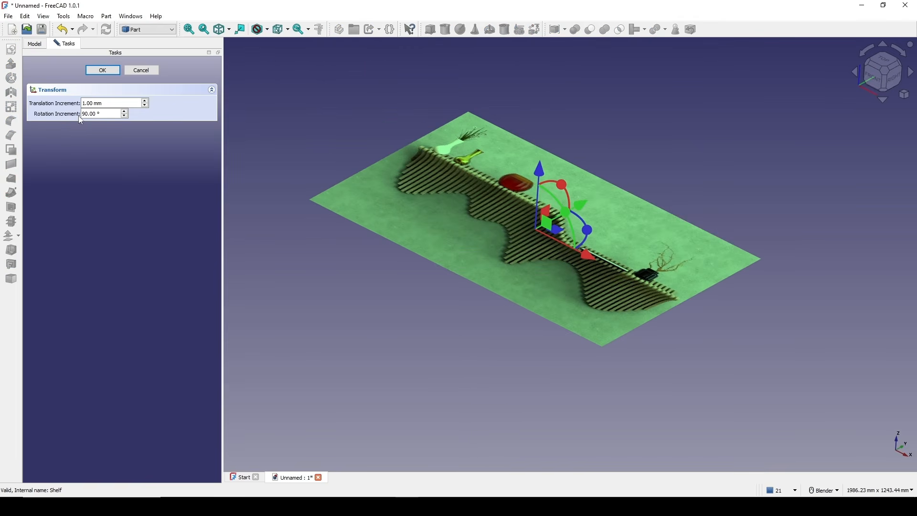
pyautogui.moveTo(499, 270); pyautogui.dragTo(477, 258, button='middle')
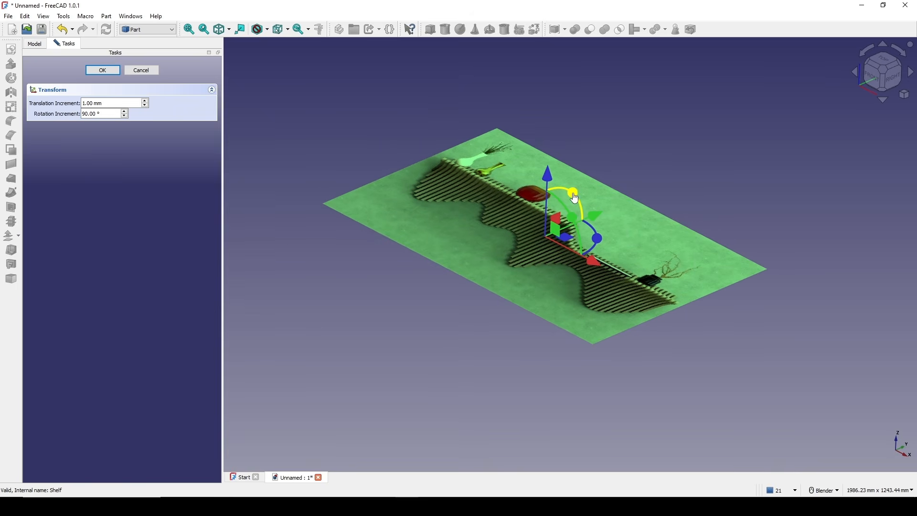
pyautogui.moveTo(575, 198); pyautogui.dragTo(538, 191)
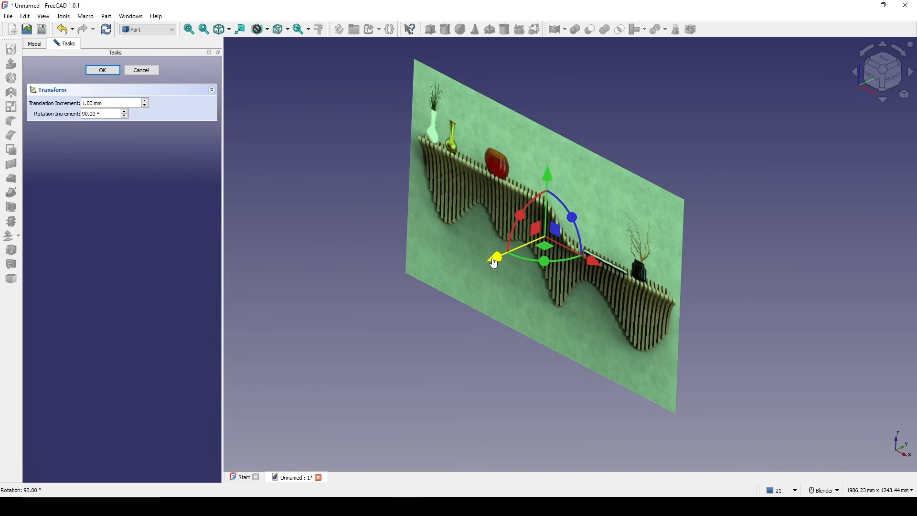
pyautogui.moveTo(495, 263); pyautogui.dragTo(644, 268)
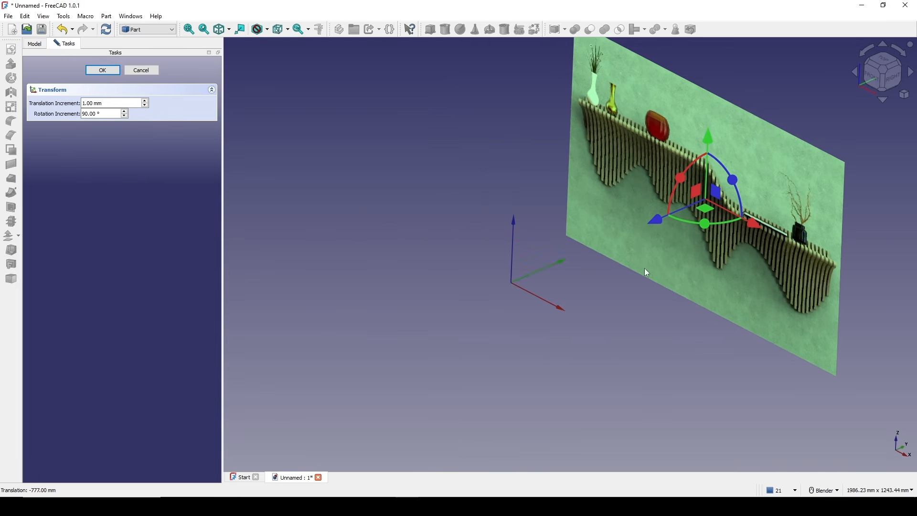
# Move the Shelf image 490 mm along X and 99 mm down in the front view to bring the shelf's left end to the origin.
pyautogui.click(874, 81)
pyautogui.scroll(2, 674, 203)
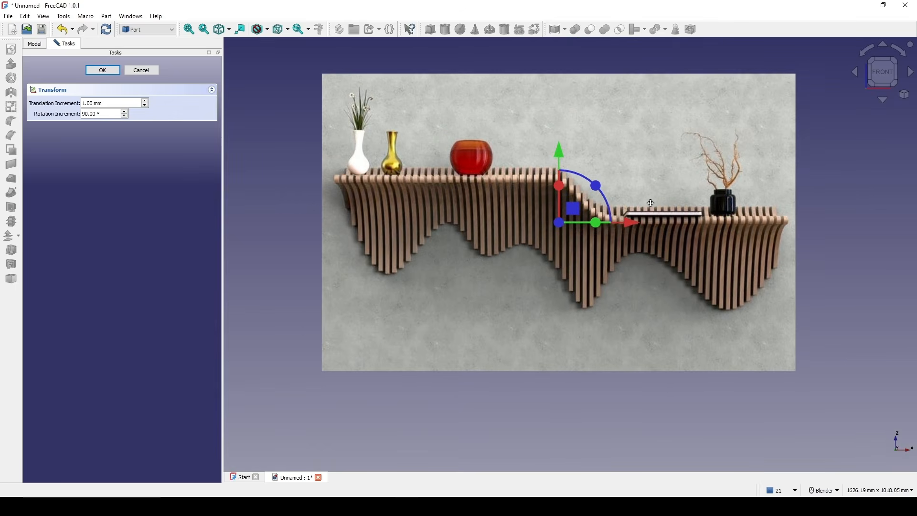
pyautogui.scroll(3, 643, 214)
pyautogui.scroll(-1, 555, 267)
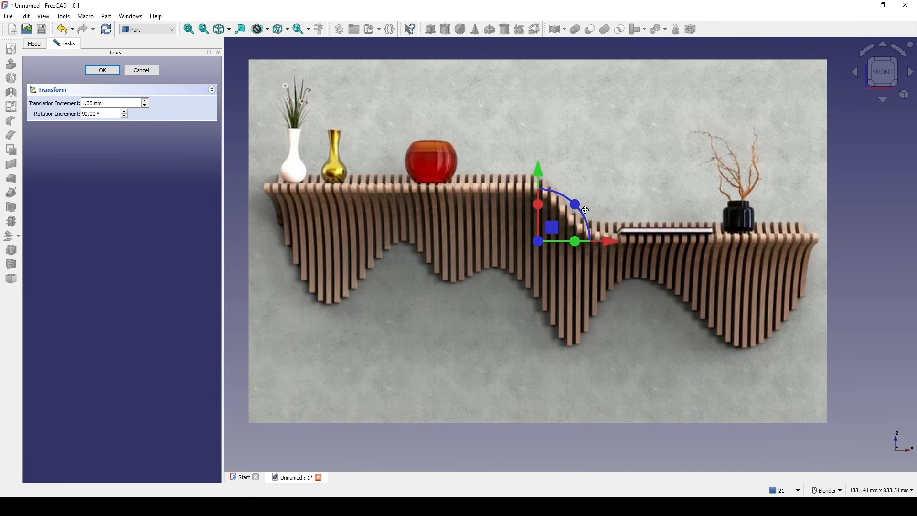
pyautogui.moveTo(618, 244); pyautogui.dragTo(867, 254)
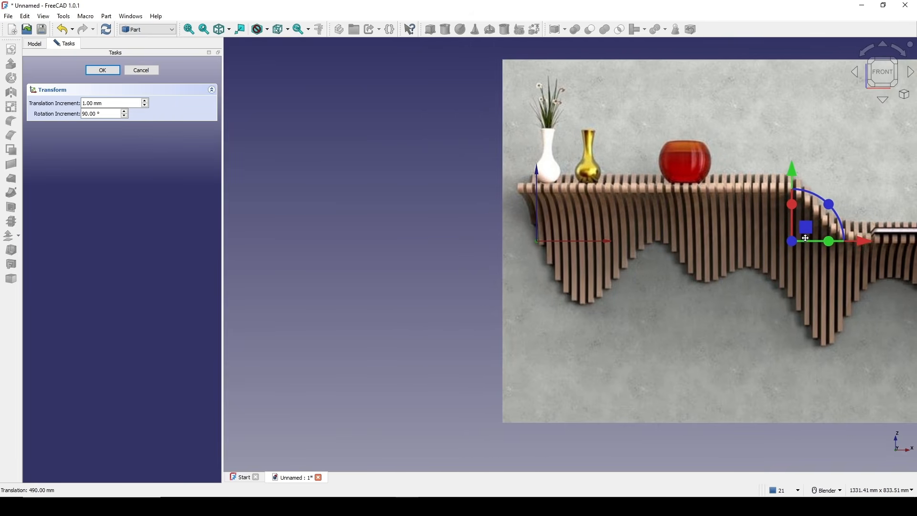
pyautogui.keyDown('shift'); pyautogui.moveTo(898, 195); pyautogui.dragTo(657, 213, button='middle'); pyautogui.keyUp('shift')
pyautogui.moveTo(554, 193); pyautogui.dragTo(554, 244)
pyautogui.keyDown('shift'); pyautogui.moveTo(555, 244); pyautogui.dragTo(590, 207, button='middle'); pyautogui.keyUp('shift')
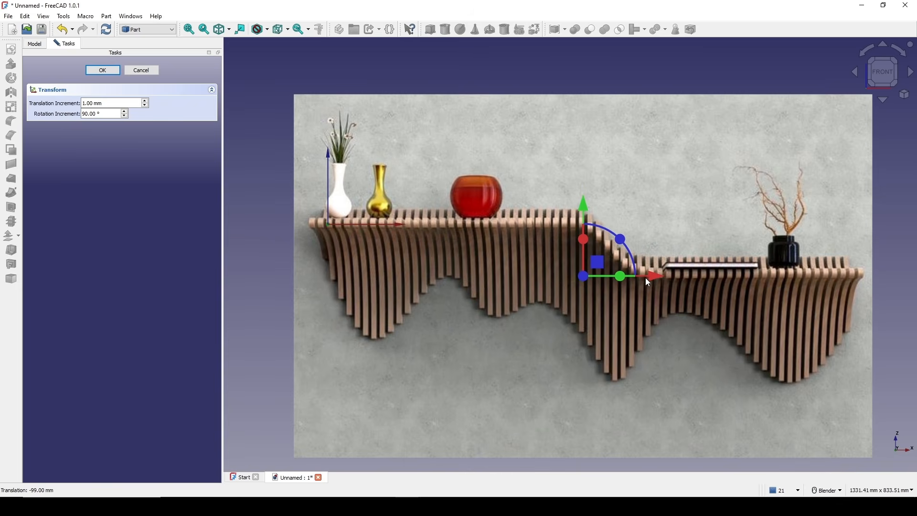
# Fine-tune the Shelf image, shifting it sideways and slightly down until the origin meets the shelf's upper back edge, and accept the transform.
pyautogui.moveTo(648, 282); pyautogui.dragTo(657, 281)
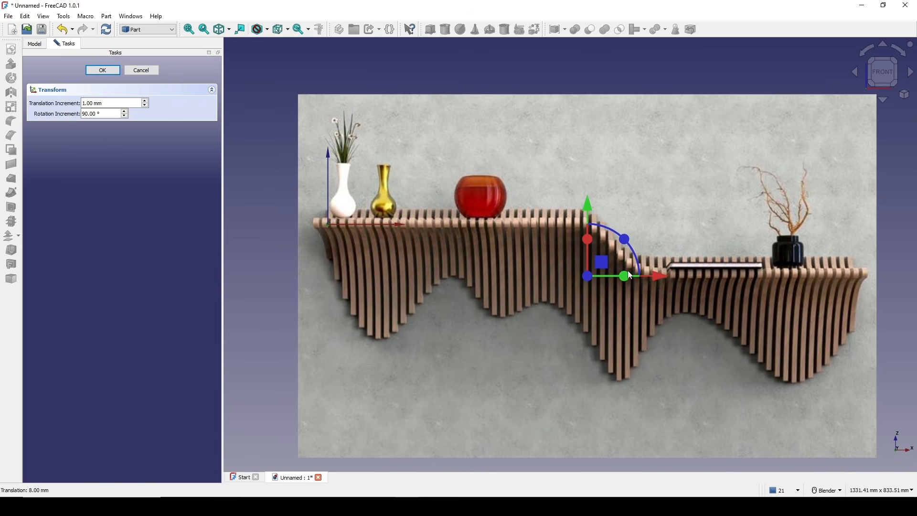
pyautogui.scroll(2, 630, 276)
pyautogui.moveTo(579, 230); pyautogui.dragTo(573, 249)
pyautogui.keyDown('shift'); pyautogui.moveTo(572, 245); pyautogui.dragTo(560, 222, button='middle'); pyautogui.keyUp('shift')
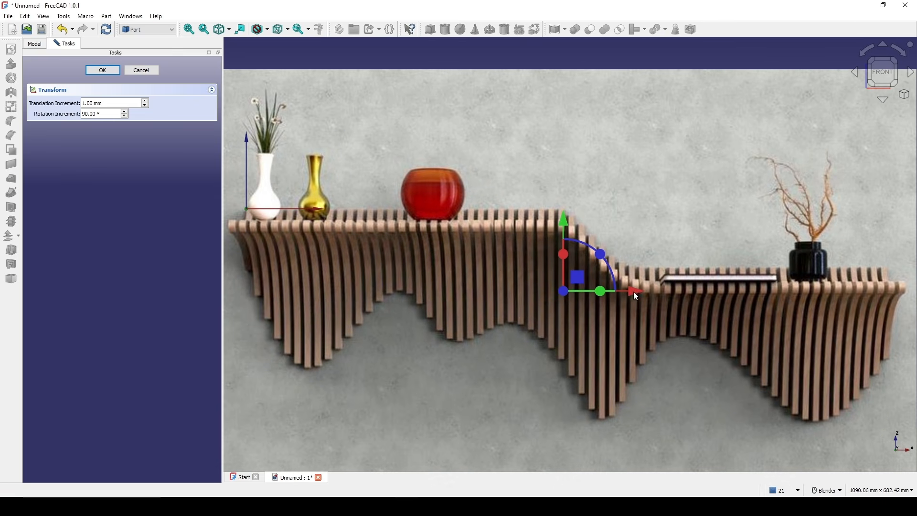
pyautogui.moveTo(633, 291); pyautogui.dragTo(631, 297)
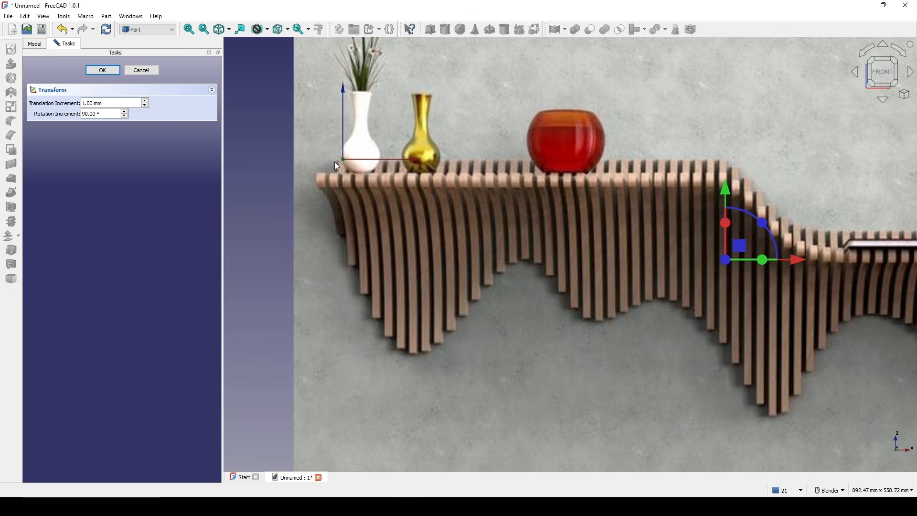
pyautogui.click(103, 70)
# Capture the shelf area as a screenshot, trace the shelf top's front edge in red and hatch the top surface with short strokes.
pyautogui.scroll(-4, 539, 208)
pyautogui.keyDown('shift'); pyautogui.moveTo(563, 209); pyautogui.dragTo(512, 198, button='middle'); pyautogui.keyUp('shift')
pyautogui.scroll(2, 582, 173)
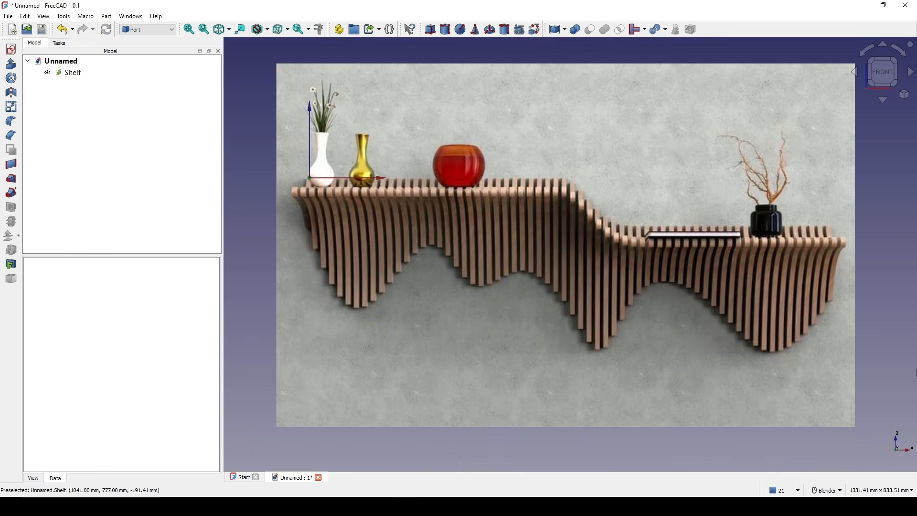
pyautogui.press('Print')
pyautogui.moveTo(236, 77)
pyautogui.mouseDown()
pyautogui.moveTo(321, 148)
pyautogui.moveTo(905, 411)
pyautogui.moveTo(893, 407)
pyautogui.mouseUp()
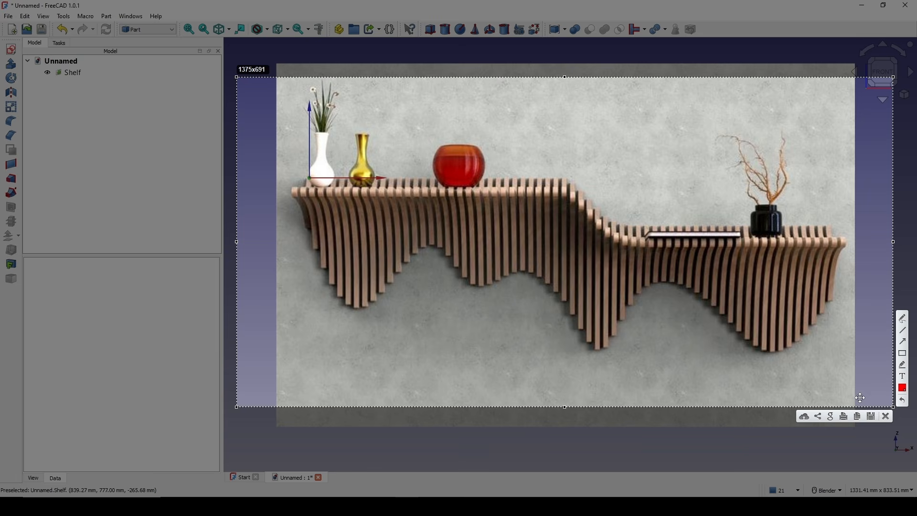
pyautogui.click(901, 319)
pyautogui.moveTo(301, 200); pyautogui.dragTo(318, 200)
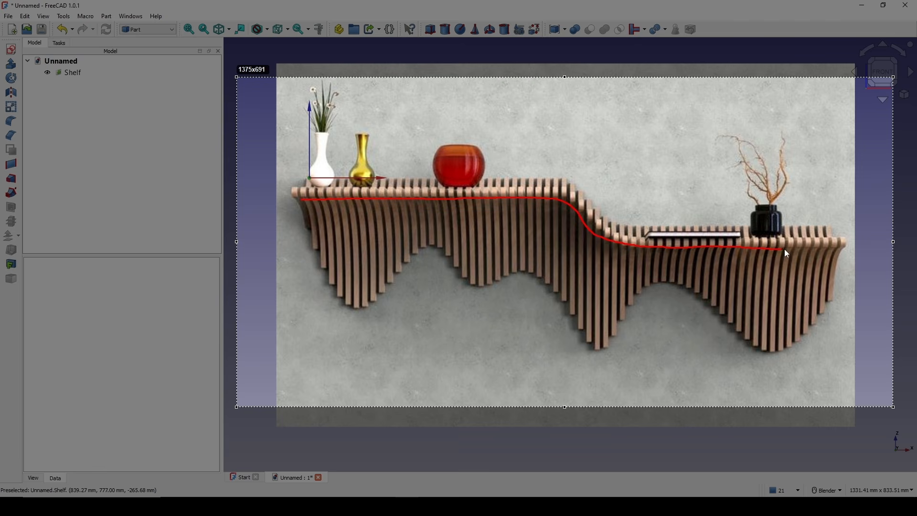
pyautogui.moveTo(848, 247); pyautogui.dragTo(848, 246)
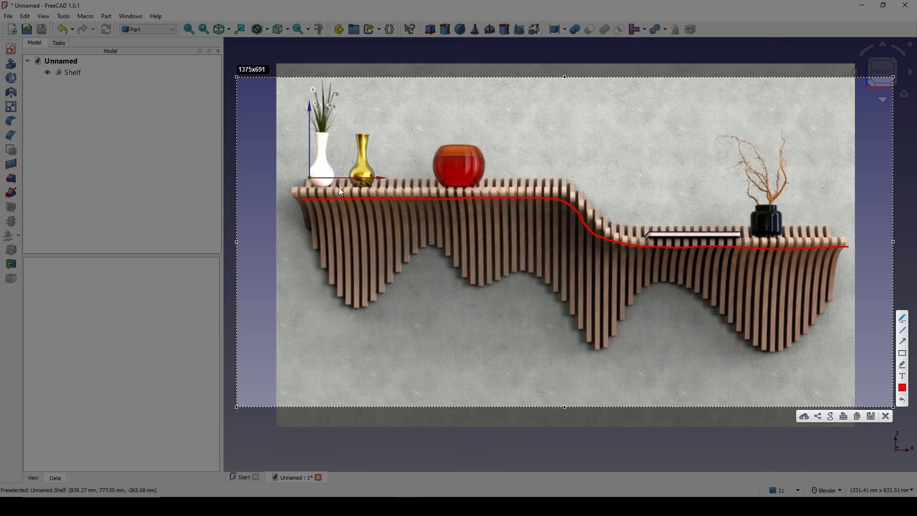
pyautogui.moveTo(340, 189)
pyautogui.mouseDown()
pyautogui.moveTo(373, 180)
pyautogui.moveTo(513, 182)
pyautogui.mouseUp()
pyautogui.moveTo(623, 237)
pyautogui.mouseDown()
pyautogui.moveTo(654, 224)
pyautogui.moveTo(839, 234)
pyautogui.mouseUp()
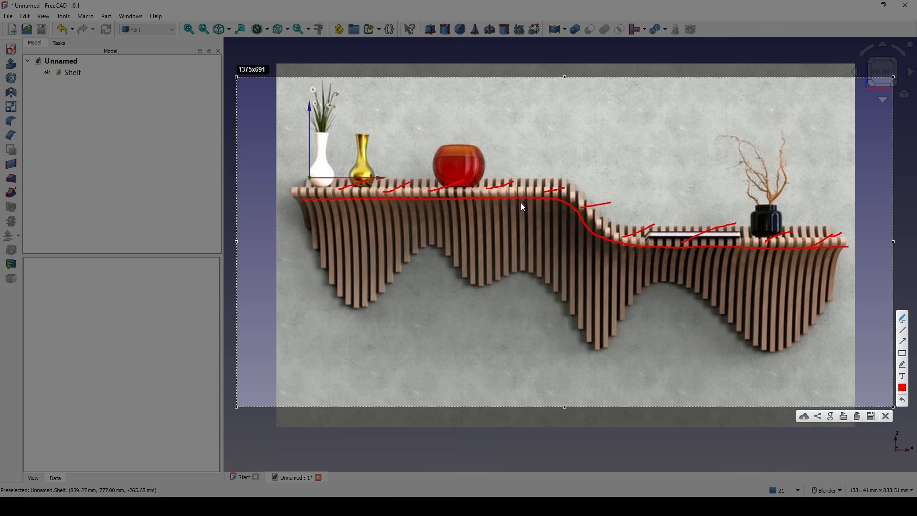
# Mark the slatted front surface below the shelf top with four red crosses spread along its length.
pyautogui.moveTo(444, 219); pyautogui.dragTo(456, 237)
pyautogui.moveTo(535, 225); pyautogui.dragTo(558, 241)
pyautogui.moveTo(562, 228); pyautogui.dragTo(551, 247)
pyautogui.moveTo(620, 253); pyautogui.dragTo(637, 269)
pyautogui.moveTo(635, 256); pyautogui.dragTo(611, 268)
# Trace the shelf top's back edge in red and add an upward red arrow at the shelf's right end.
pyautogui.moveTo(309, 177); pyautogui.dragTo(558, 179)
pyautogui.moveTo(603, 215)
pyautogui.mouseDown()
pyautogui.moveTo(668, 228)
pyautogui.moveTo(841, 223)
pyautogui.mouseUp()
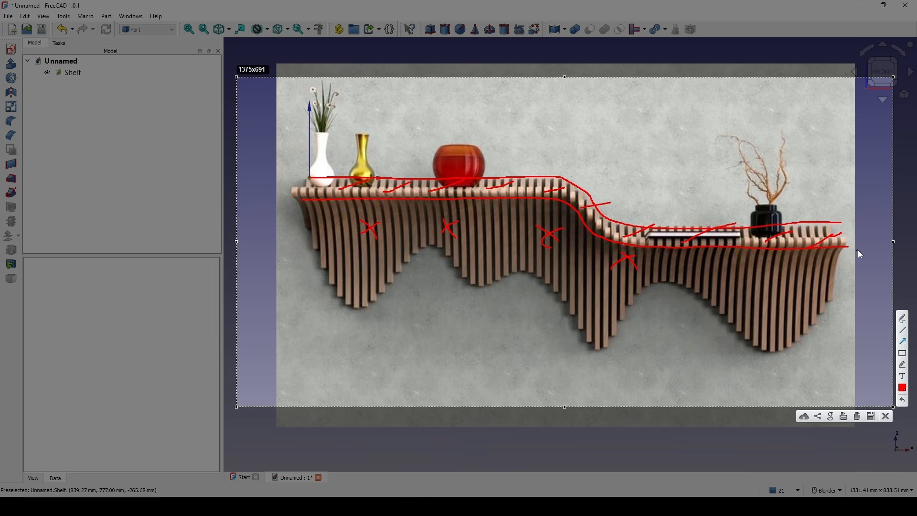
pyautogui.moveTo(855, 246); pyautogui.dragTo(858, 194)
# Switch the annotation colour to cyan and trace the shelf top's front edge from the left end to the right end.
pyautogui.click(902, 387)
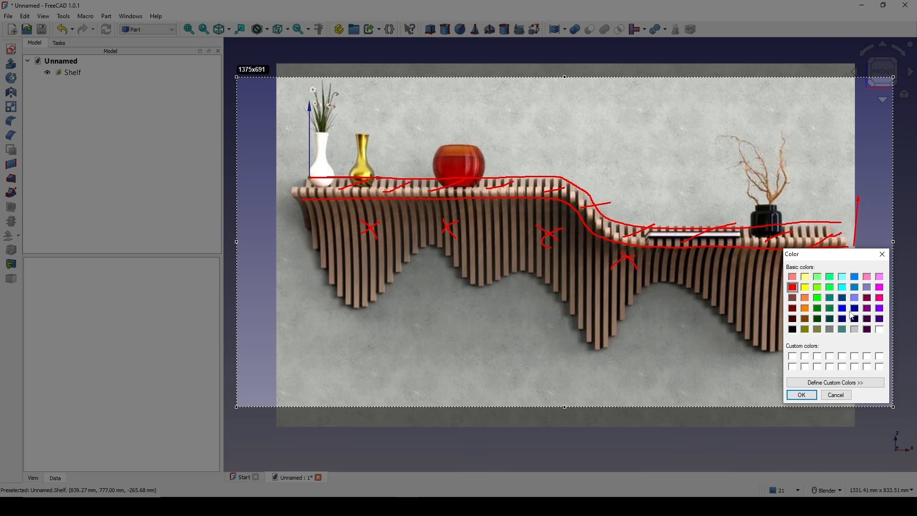
pyautogui.click(843, 287)
pyautogui.press('Return')
pyautogui.click(902, 318)
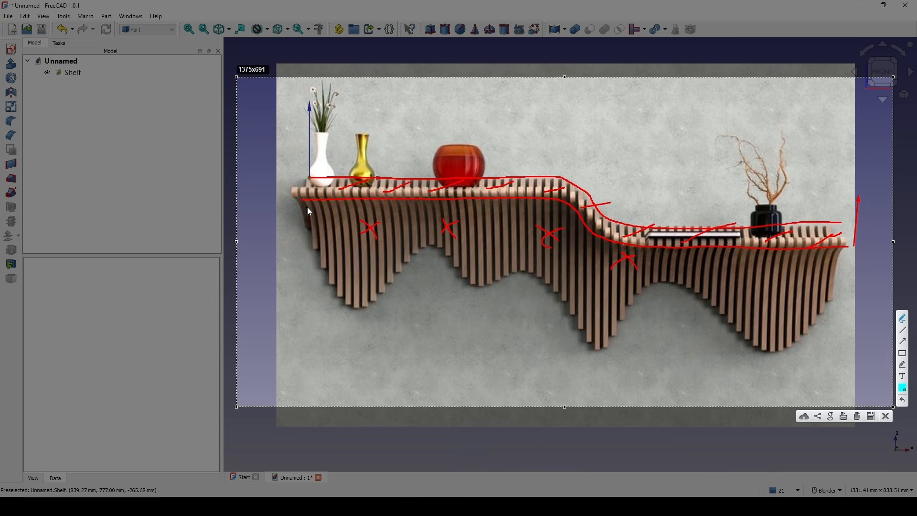
pyautogui.moveTo(299, 201); pyautogui.dragTo(322, 202)
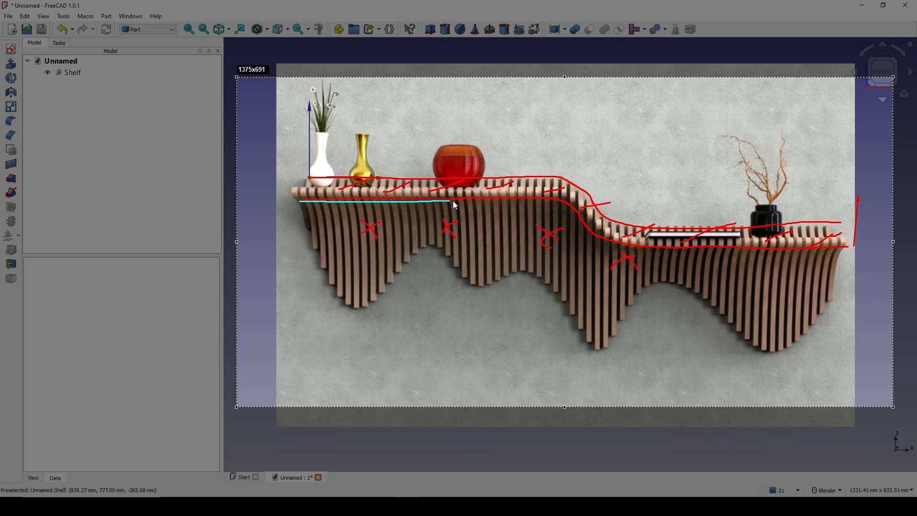
pyautogui.moveTo(577, 209)
pyautogui.mouseDown()
pyautogui.moveTo(613, 238)
pyautogui.moveTo(735, 248)
pyautogui.mouseUp()
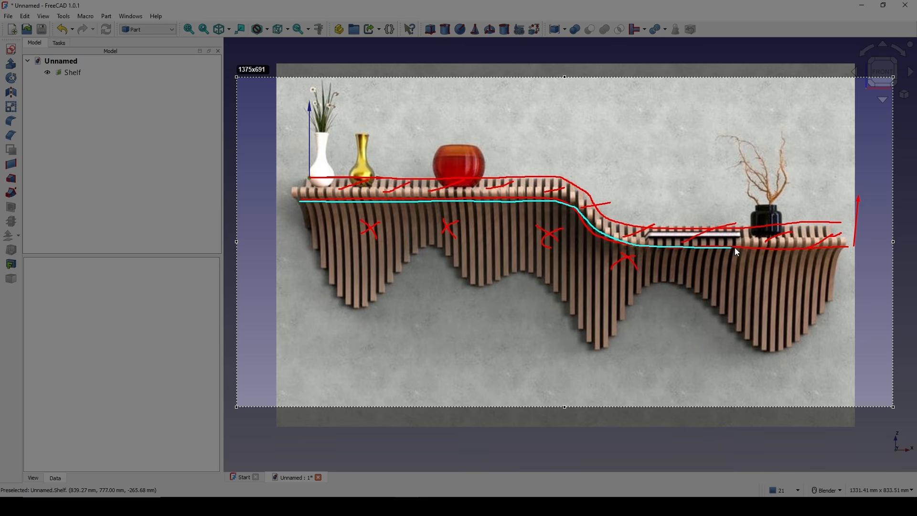
pyautogui.moveTo(841, 245); pyautogui.dragTo(845, 246)
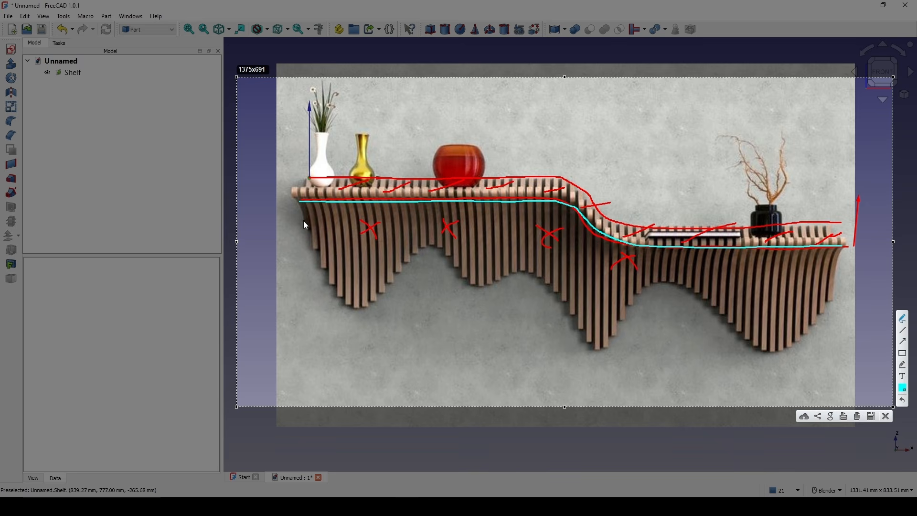
# Trace the wavy lower outline of the slats in cyan and discard the annotated screenshot.
pyautogui.moveTo(310, 234); pyautogui.dragTo(329, 270)
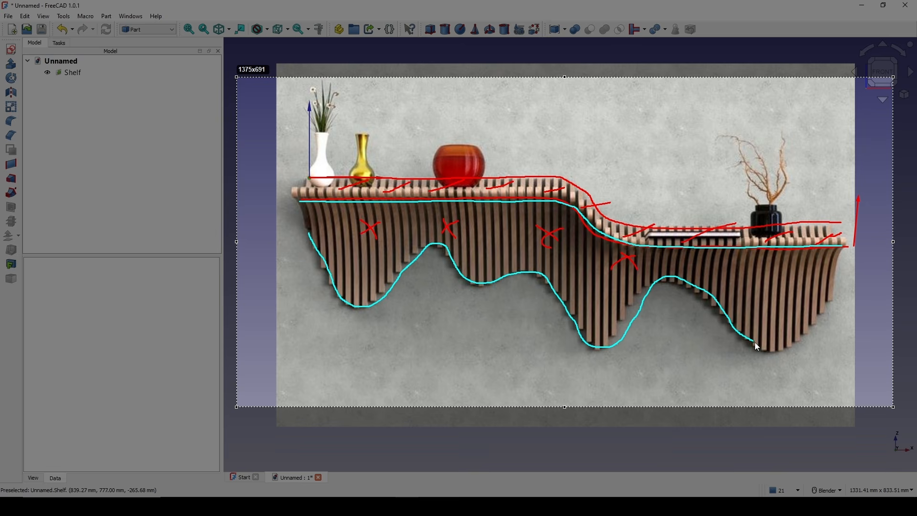
pyautogui.moveTo(844, 294); pyautogui.dragTo(845, 294)
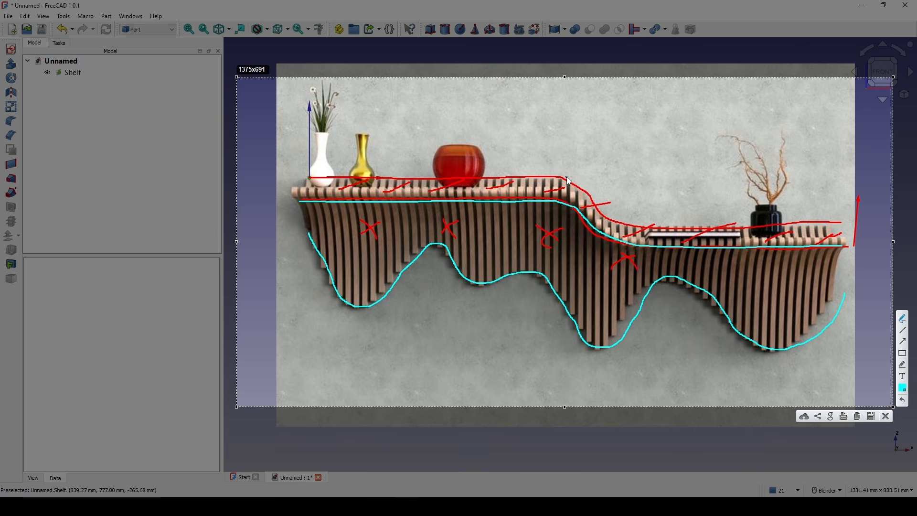
pyautogui.press('Escape')
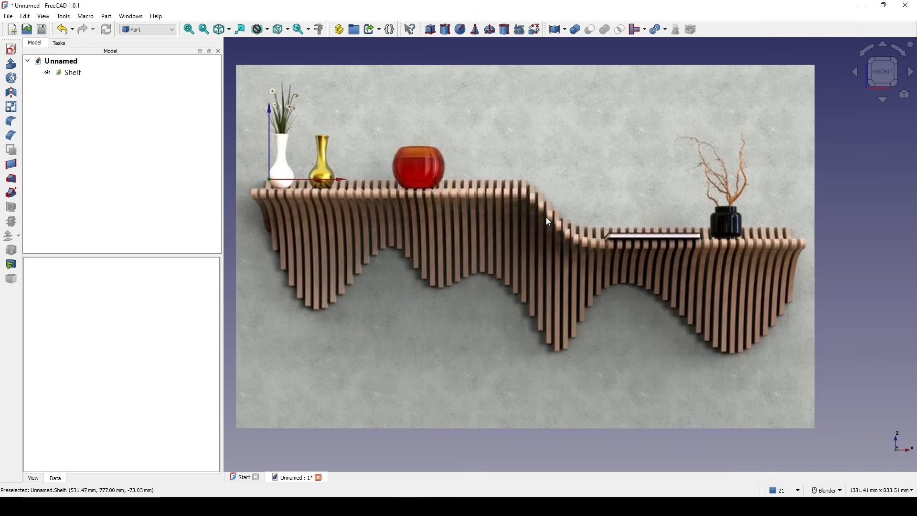
# Create a new sketch on the XZ plane with zero offset.
pyautogui.click(11, 49)
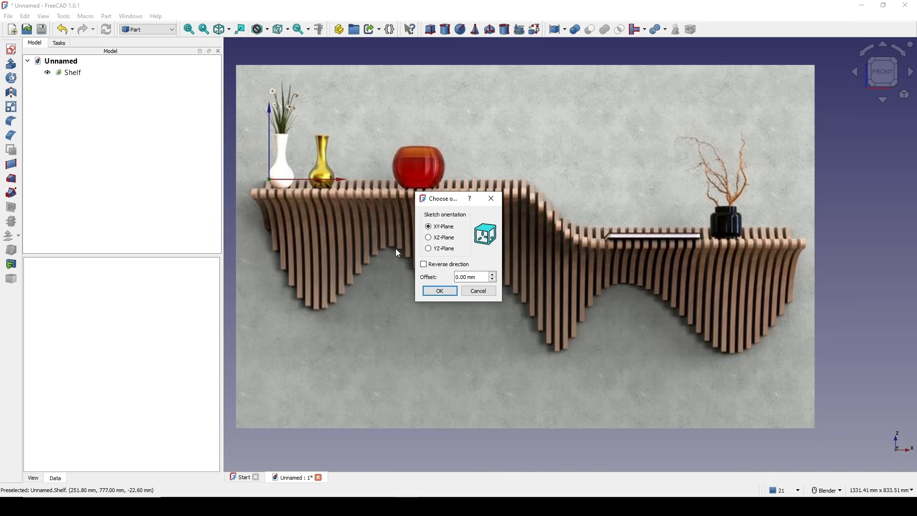
pyautogui.click(440, 237)
pyautogui.click(439, 290)
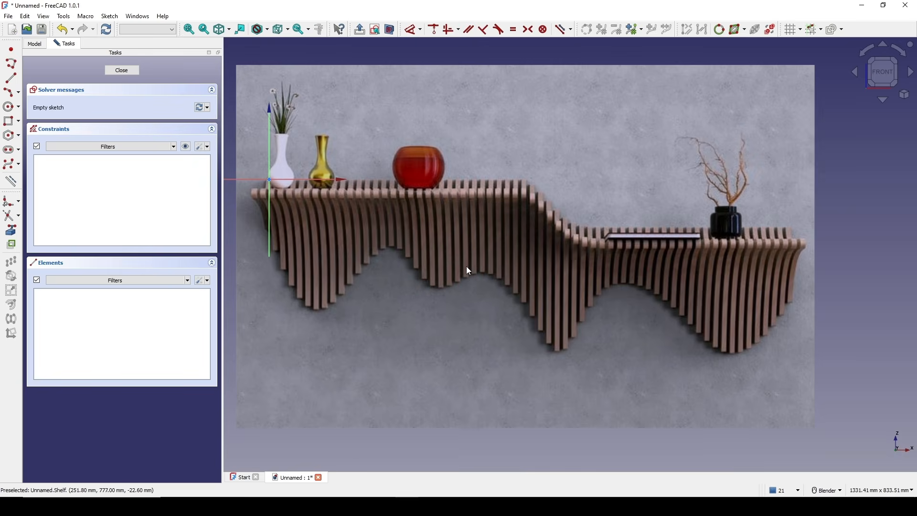
# Draw a horizontal line about 444 mm long from the origin along the upper shelf's back edge.
pyautogui.scroll(1, 456, 207)
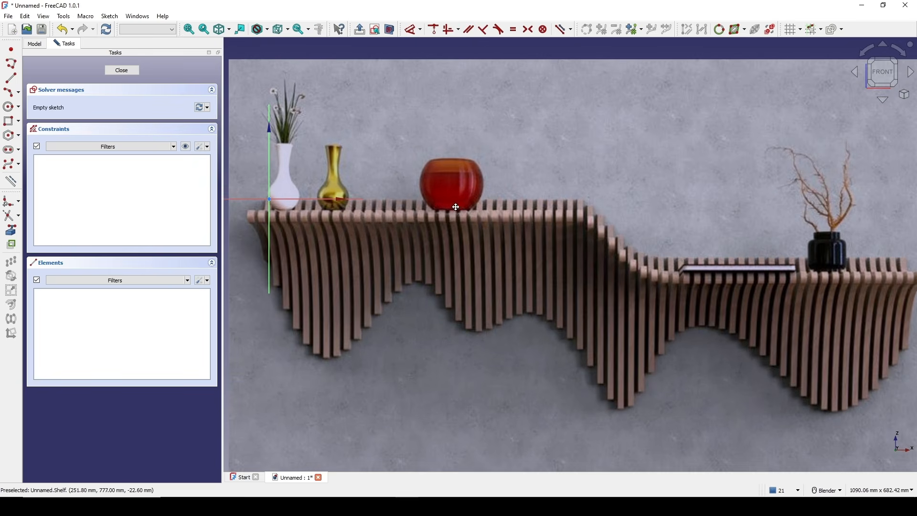
pyautogui.click(11, 77)
pyautogui.click(270, 198)
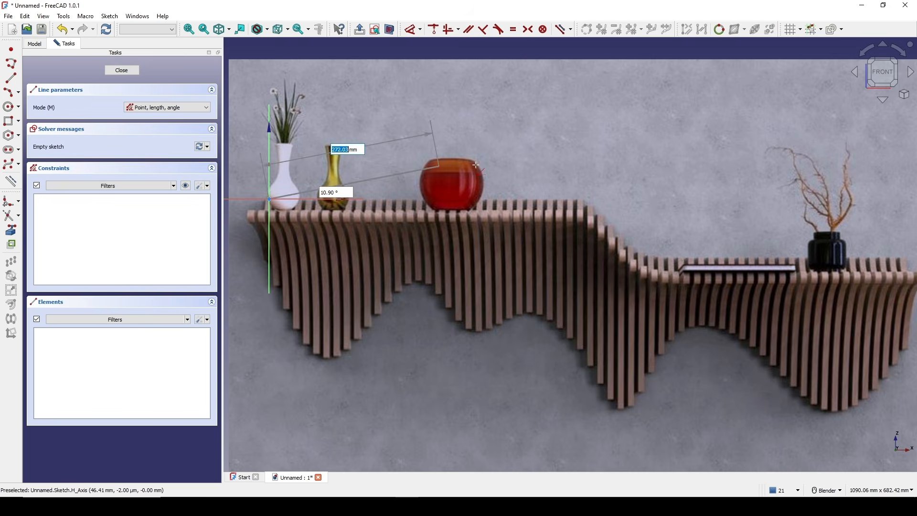
pyautogui.click(552, 207)
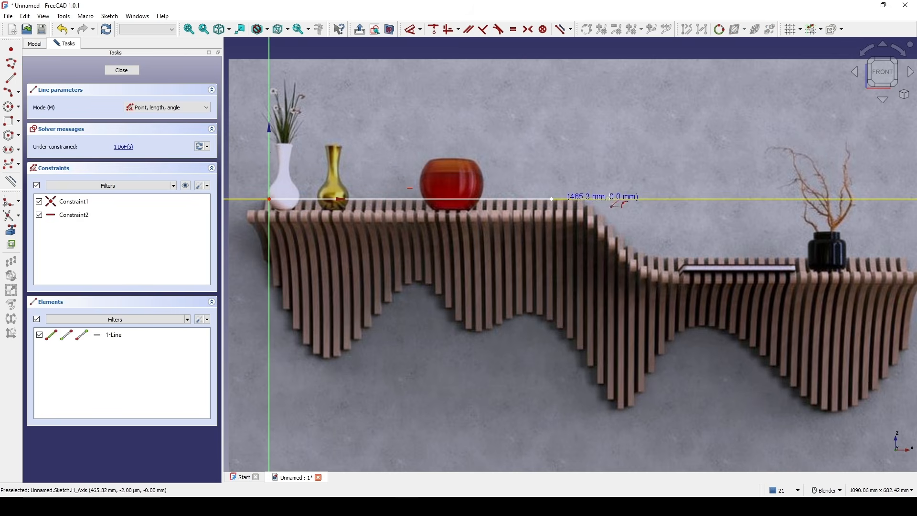
pyautogui.rightClick(553, 207)
# Draw a separate horizontal line about 369 mm long along the lower shelf's back edge.
pyautogui.keyDown('shift'); pyautogui.moveTo(597, 203); pyautogui.dragTo(571, 206, button='middle'); pyautogui.keyUp('shift')
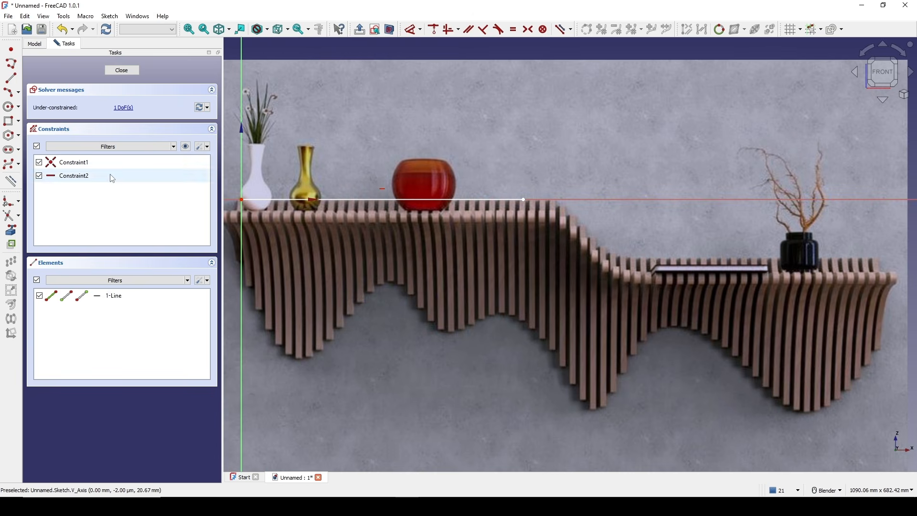
pyautogui.click(11, 78)
pyautogui.scroll(-2, 444, 176)
pyautogui.scroll(2, 444, 175)
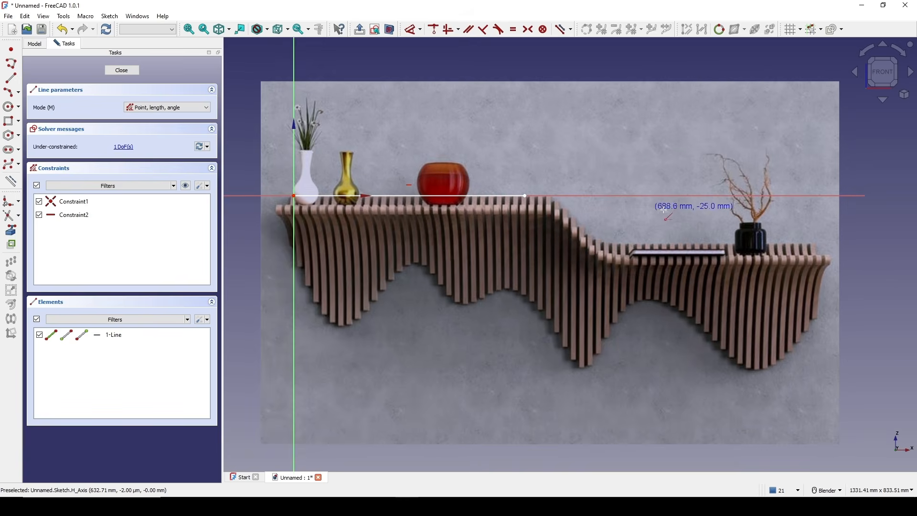
pyautogui.keyDown('shift'); pyautogui.moveTo(623, 207); pyautogui.dragTo(522, 206, button='middle'); pyautogui.keyUp('shift')
pyautogui.click(518, 246)
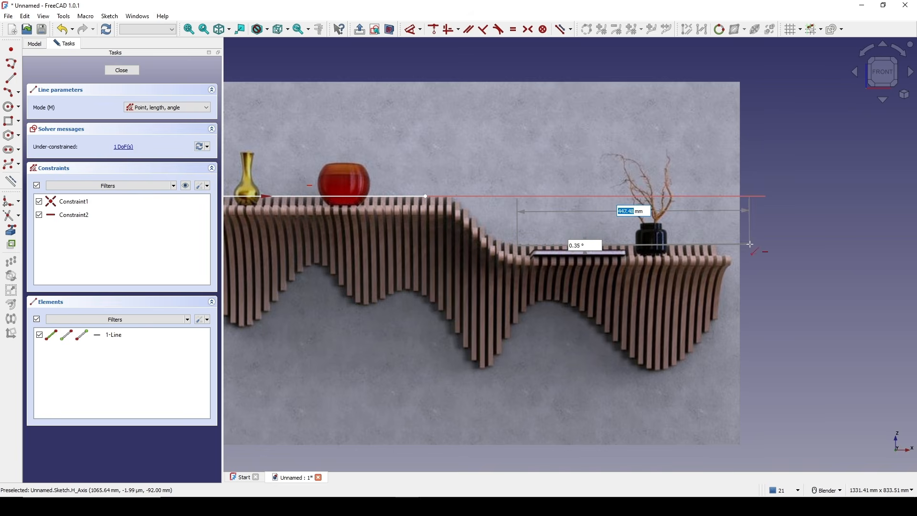
pyautogui.click(711, 245)
pyautogui.rightClick(763, 249)
# Constrain the length of the upper shelf line to 450 mm.
pyautogui.keyDown('shift'); pyautogui.moveTo(399, 171); pyautogui.dragTo(477, 207, button='middle'); pyautogui.keyUp('shift')
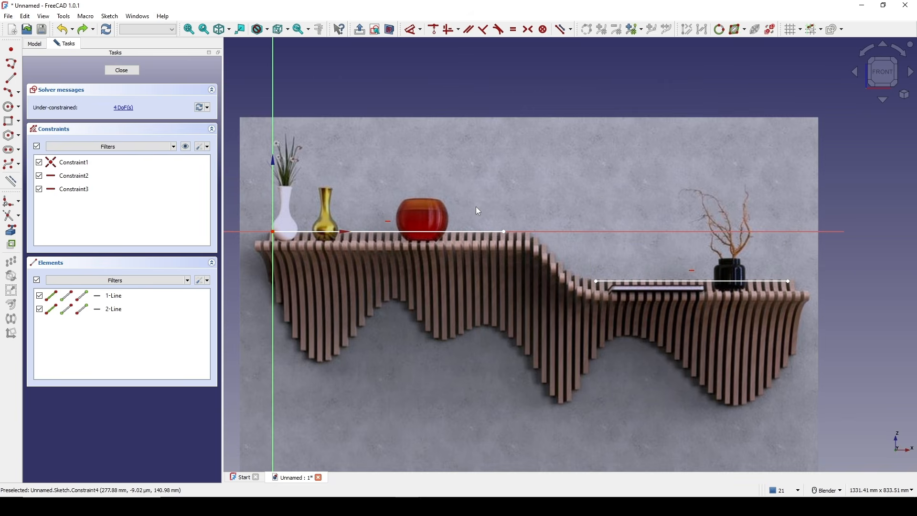
pyautogui.click(452, 232)
pyautogui.write('l')
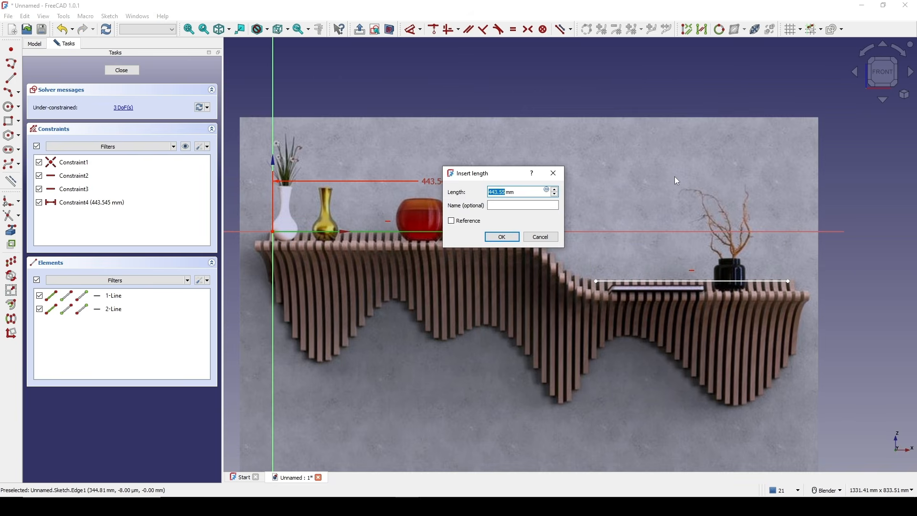
pyautogui.write('450')
pyautogui.press('Return')
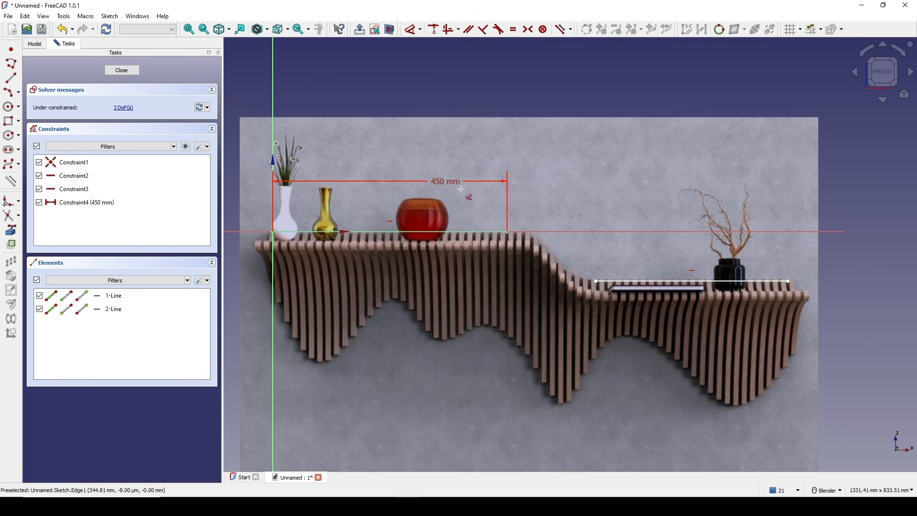
# Change the upper shelf line's length constraint to 470 mm.
pyautogui.doubleClick(434, 181)
pyautogui.write('4')
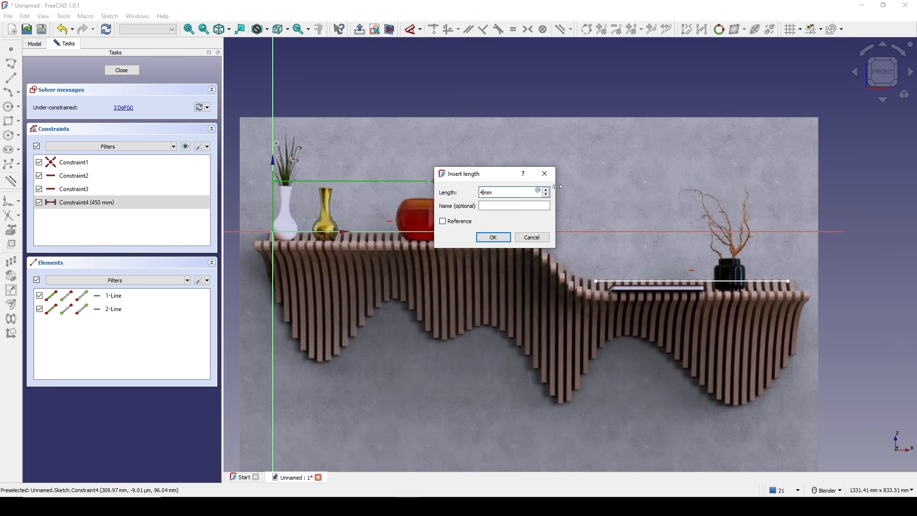
pyautogui.write('70')
pyautogui.press('Return')
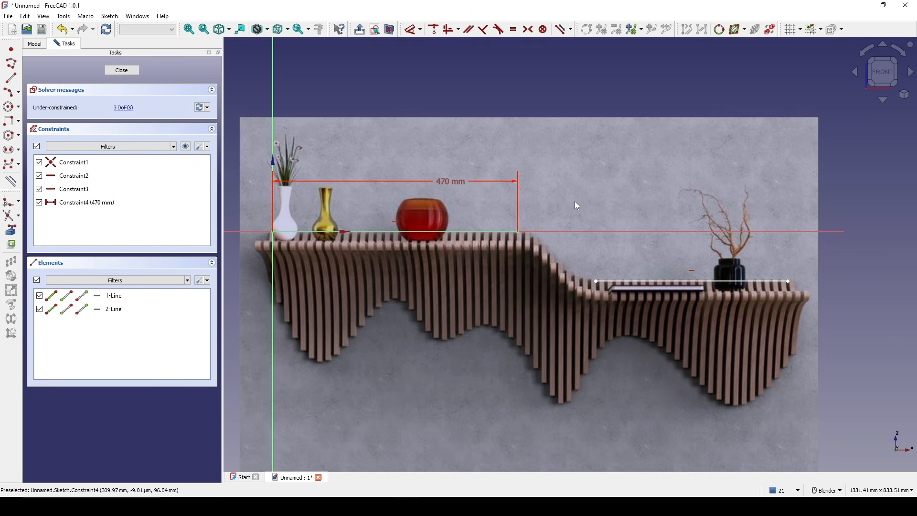
# Constrain the length of the lower shelf line to 370 mm.
pyautogui.scroll(1, 574, 202)
pyautogui.scroll(1, 500, 216)
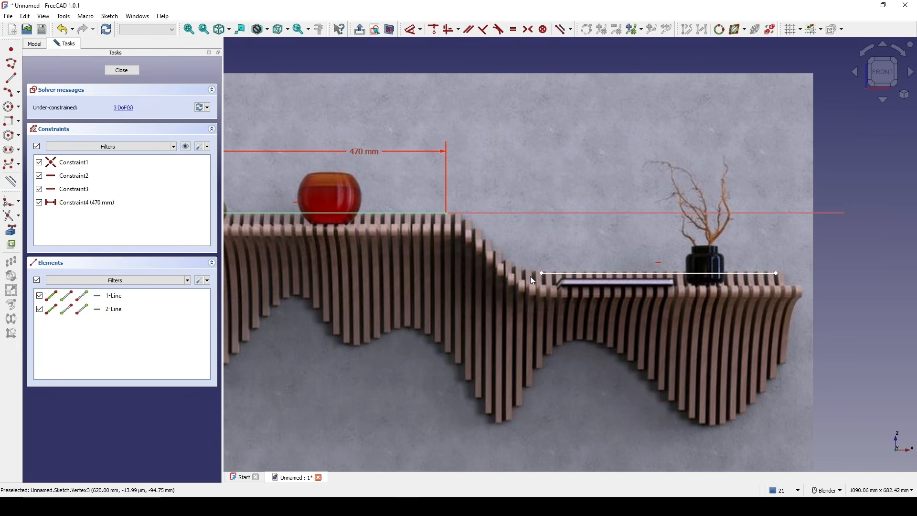
pyautogui.press('d')
pyautogui.click(607, 274)
pyautogui.click(623, 323)
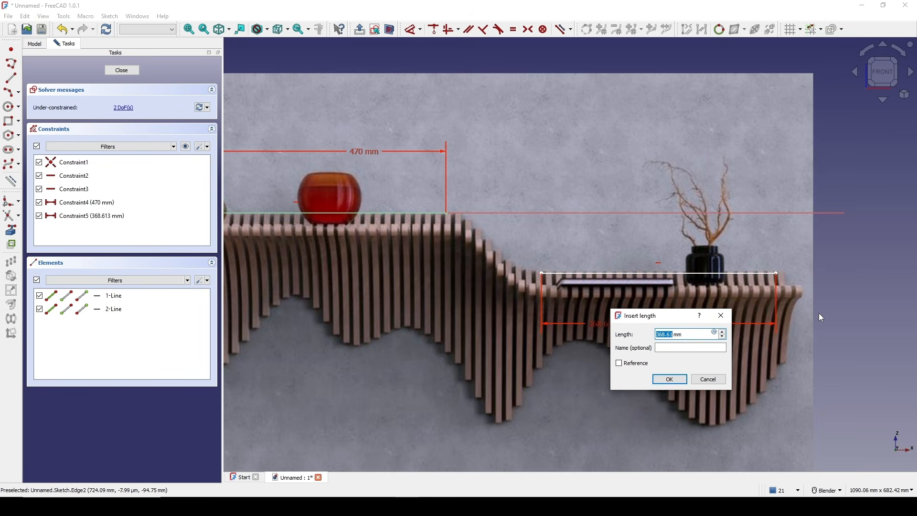
pyautogui.write('370')
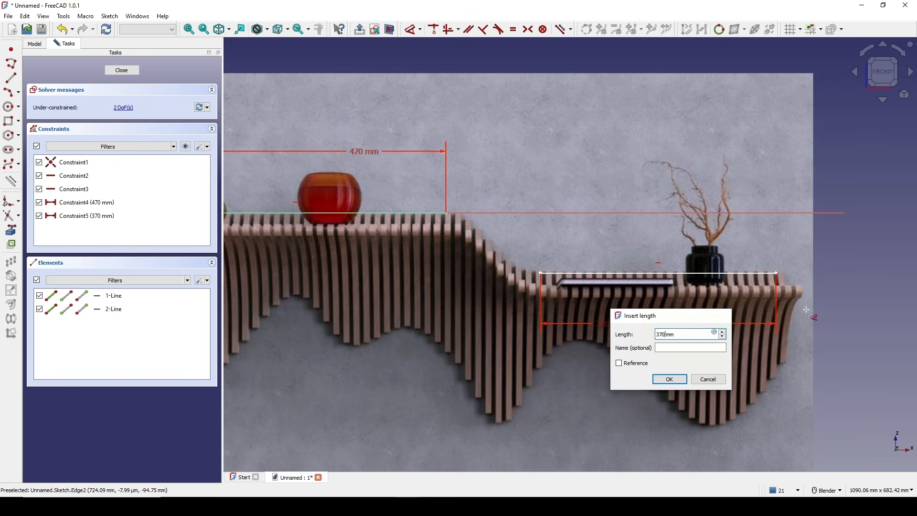
pyautogui.press('Return')
# Constrain the lower line's right endpoint to a horizontal distance of 1000 mm from the origin.
pyautogui.scroll(-3, 796, 311)
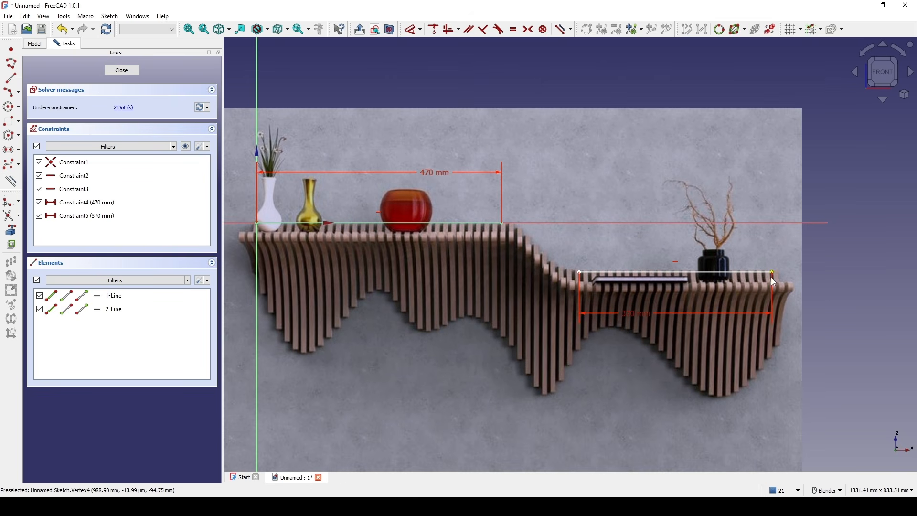
pyautogui.click(772, 271)
pyautogui.click(706, 382)
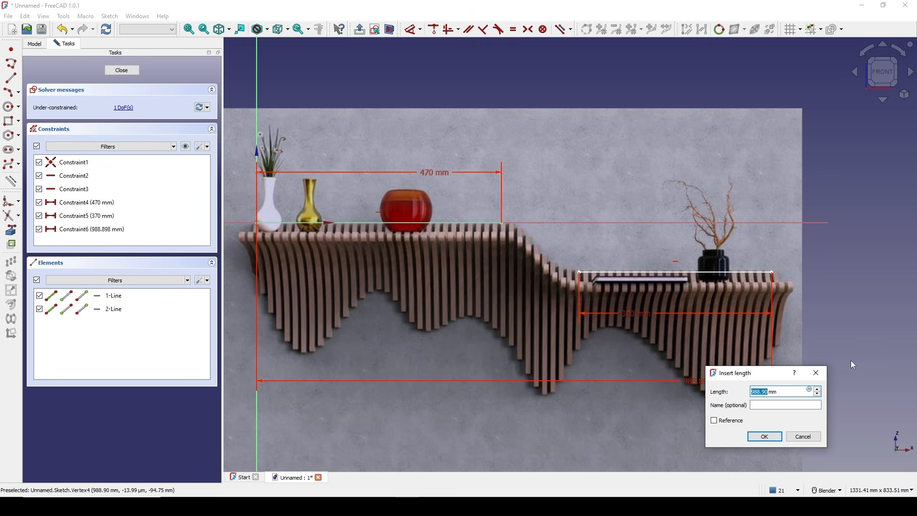
pyautogui.write('1000')
pyautogui.press('Return')
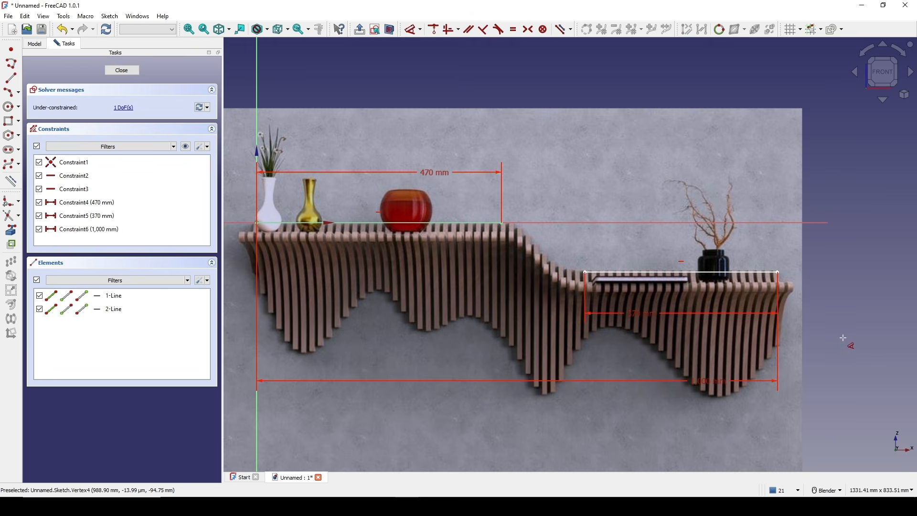
# Constrain the vertical distance between the lower line and the horizontal axis to 100 mm.
pyautogui.scroll(3, 728, 299)
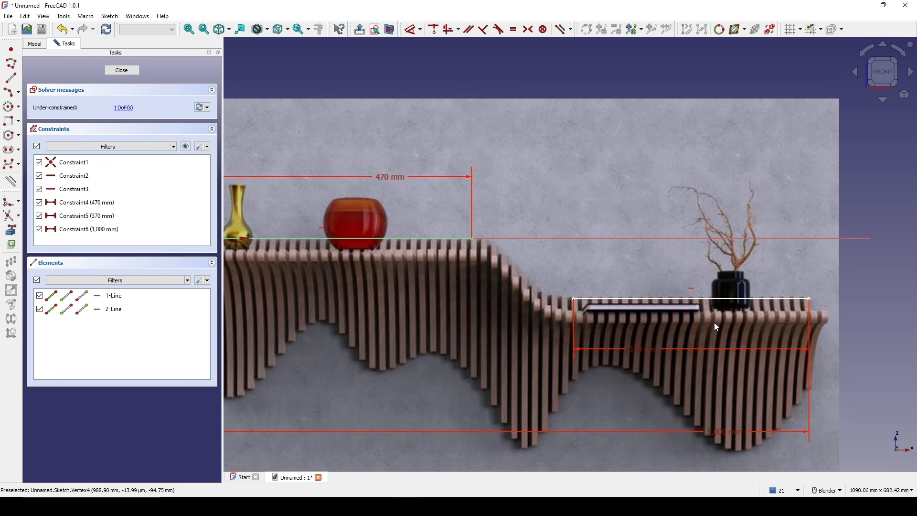
pyautogui.keyDown('shift'); pyautogui.moveTo(817, 315); pyautogui.dragTo(726, 318, button='middle'); pyautogui.keyUp('shift')
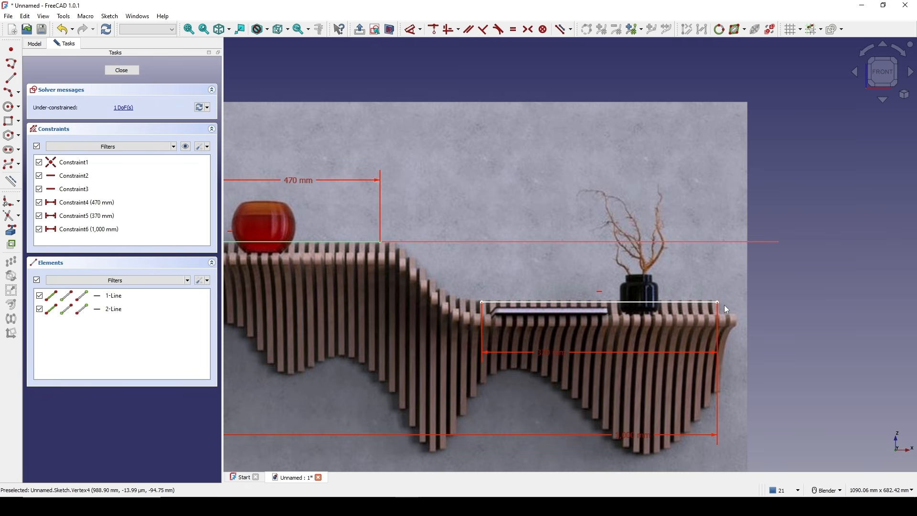
pyautogui.click(718, 302)
pyautogui.press('d')
pyautogui.click(729, 262)
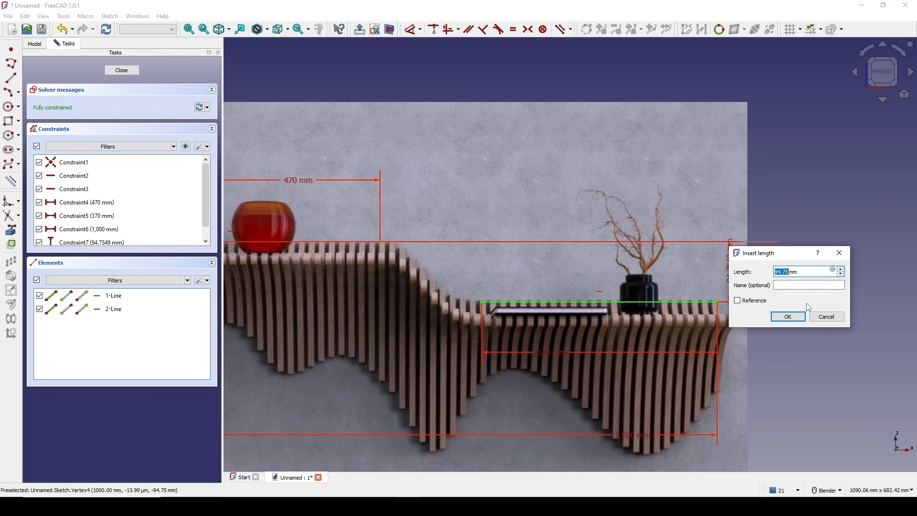
pyautogui.write('100')
pyautogui.press('Return')
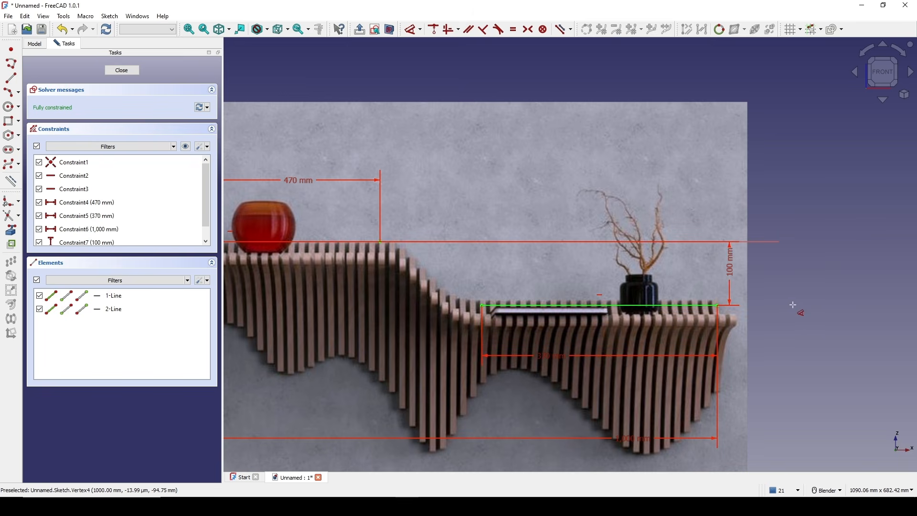
# Set the vertical distance between the lower shelf line and the horizontal axis to 95 mm.
pyautogui.scroll(2, 793, 306)
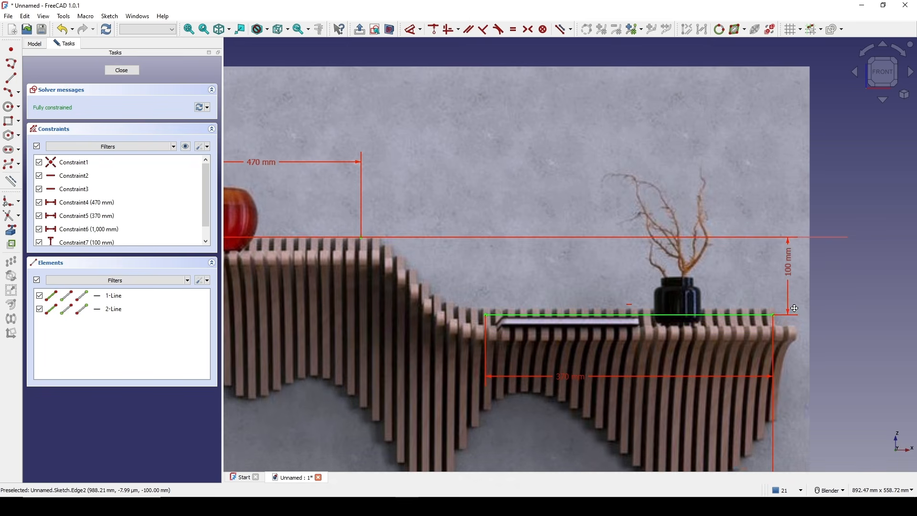
pyautogui.doubleClick(776, 280)
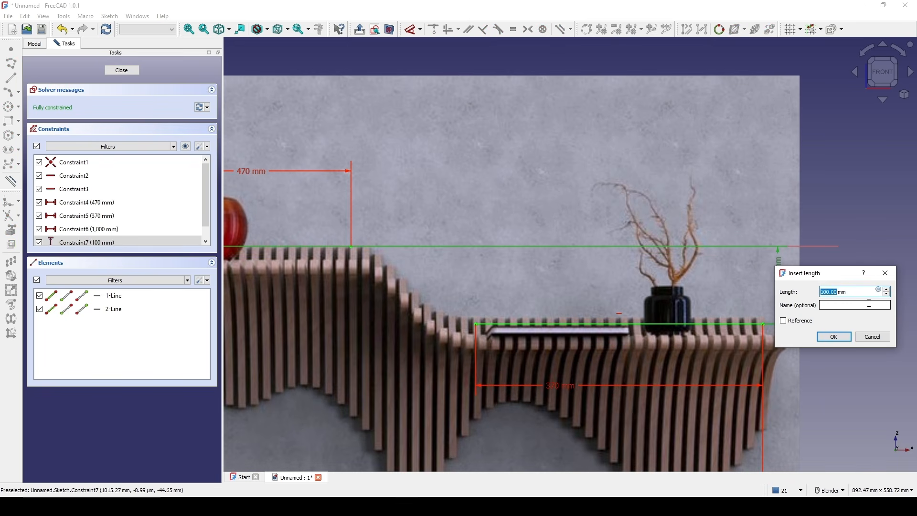
pyautogui.write('95')
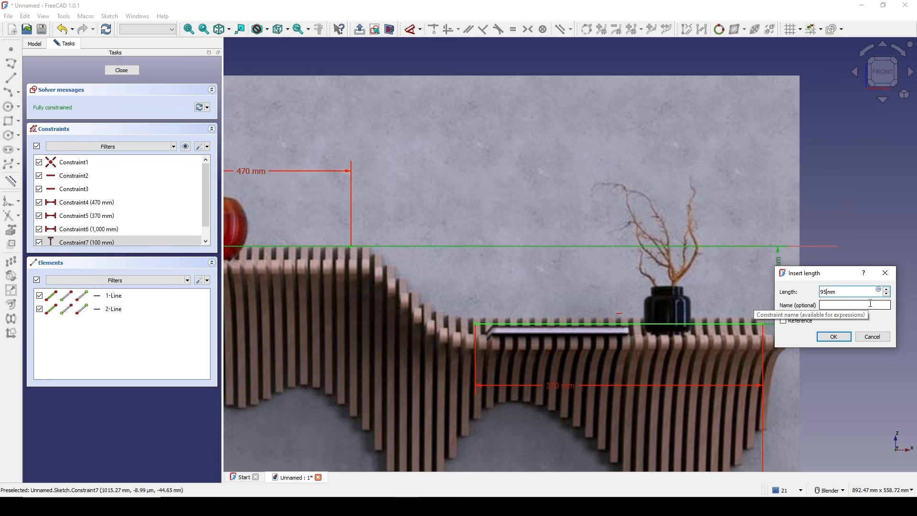
pyautogui.press('Return')
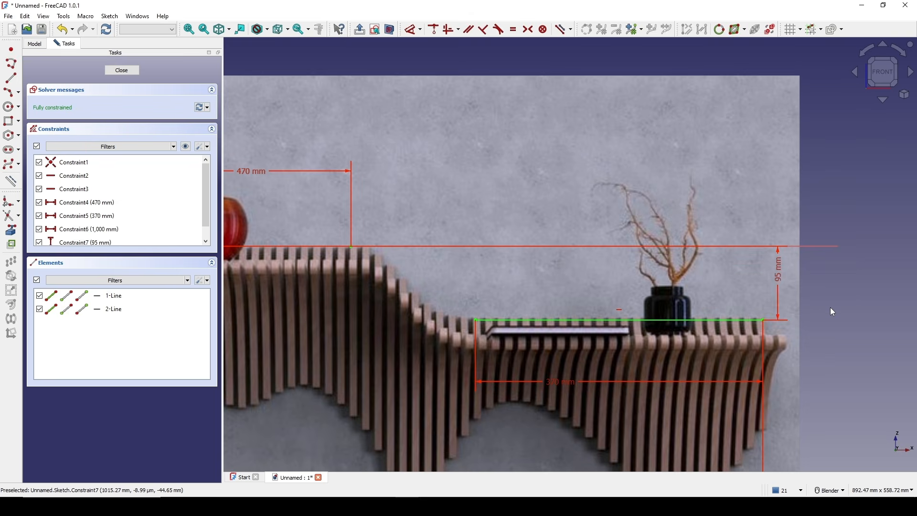
# Draw a degree-3 B-spline by control points from the upper line's right endpoint to the lower line's left endpoint, with two intermediate control points.
pyautogui.scroll(-5, 830, 308)
pyautogui.scroll(7, 609, 285)
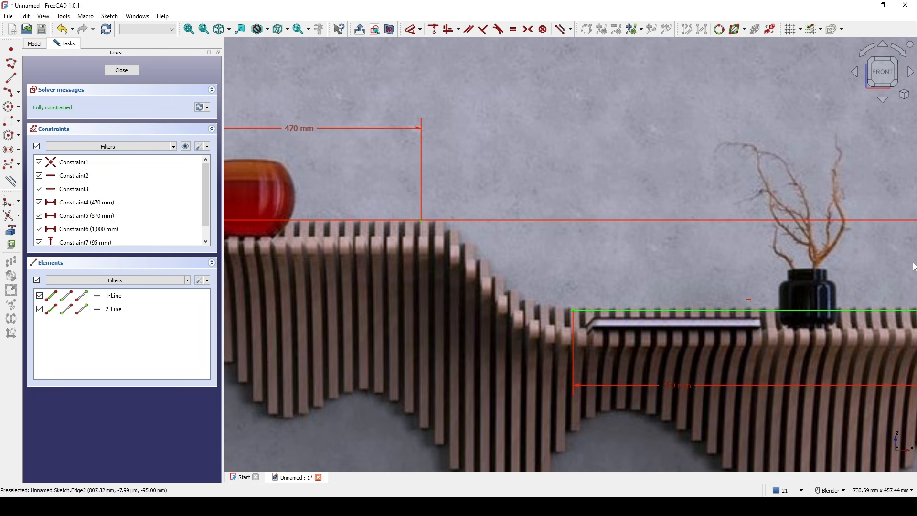
pyautogui.click(12, 165)
pyautogui.scroll(2, 420, 213)
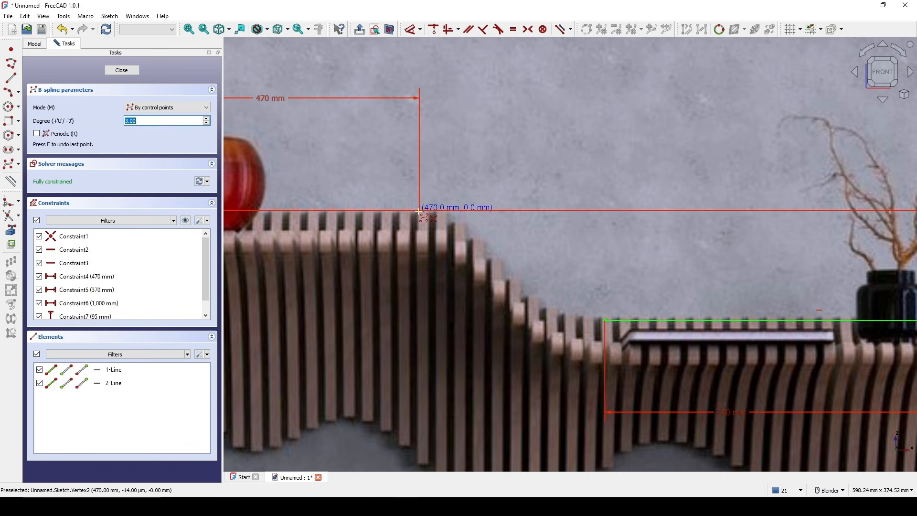
pyautogui.click(420, 211)
pyautogui.click(491, 210)
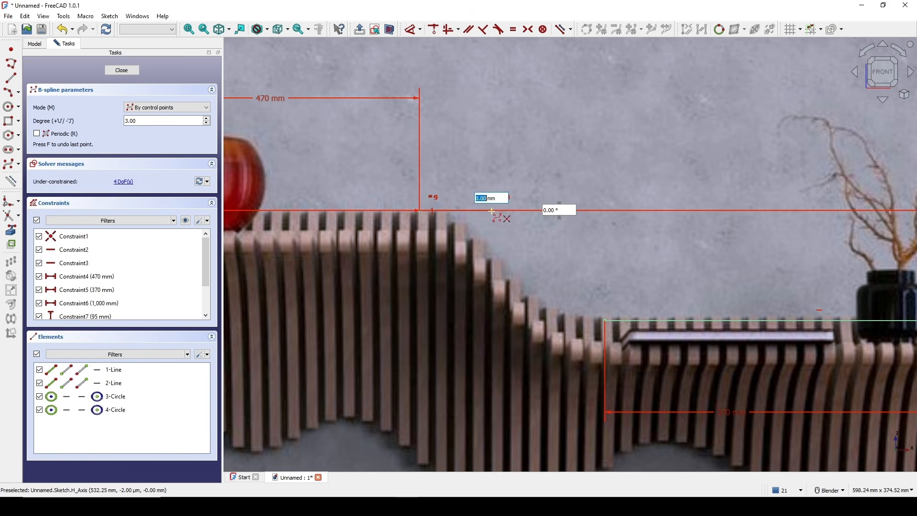
pyautogui.click(543, 317)
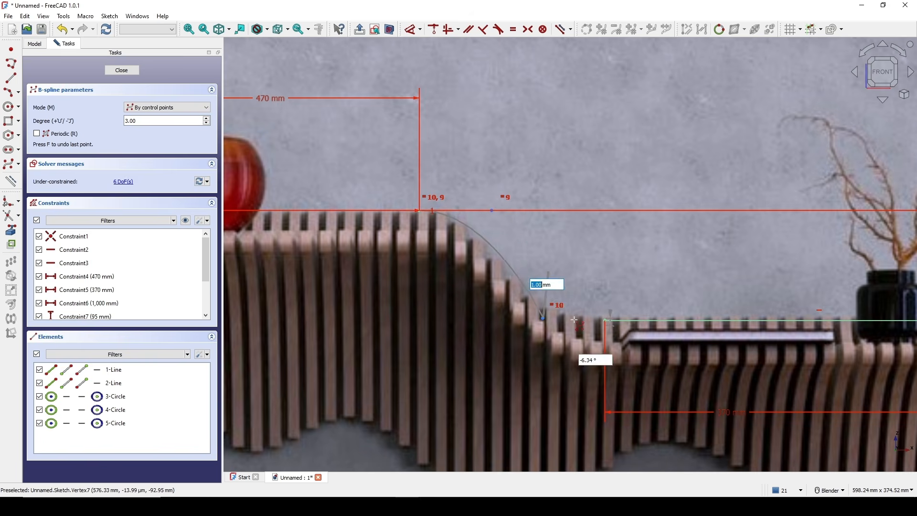
pyautogui.click(605, 320)
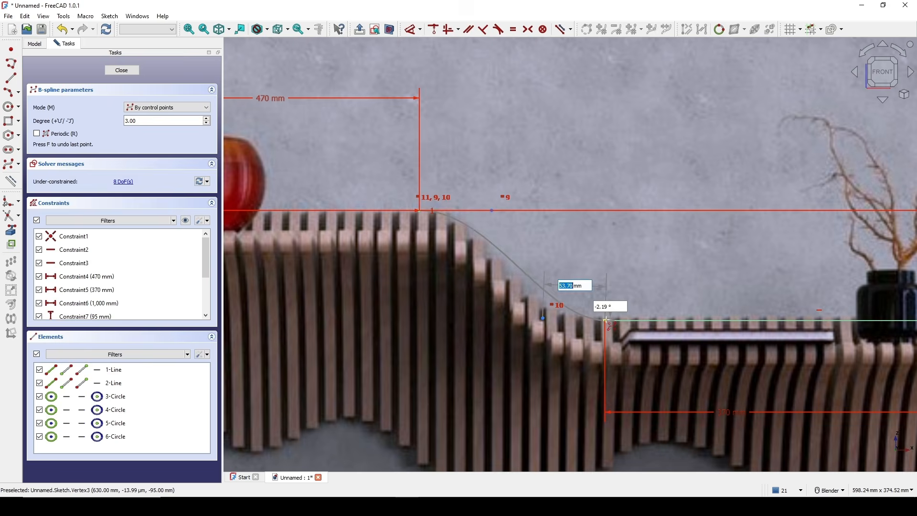
pyautogui.rightClick(654, 274)
pyautogui.scroll(-5, 649, 272)
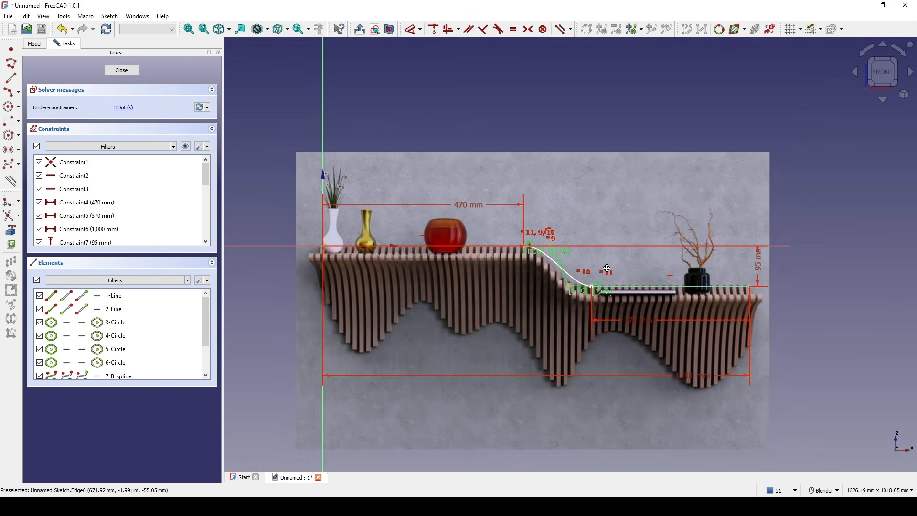
# Move the 95 mm dimension beside the curve and constrain the B-spline's second control point 70 mm horizontally from its start point.
pyautogui.scroll(5, 607, 269)
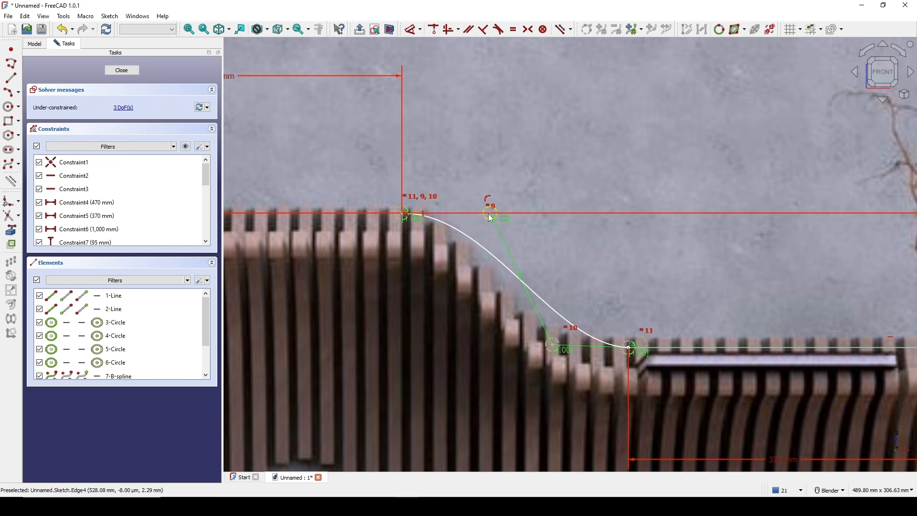
pyautogui.scroll(-1, 461, 212)
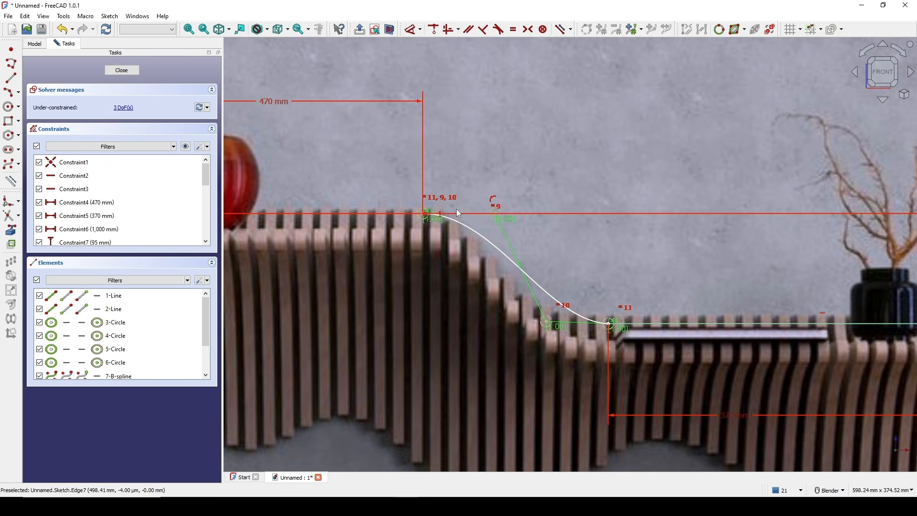
pyautogui.scroll(-3, 457, 211)
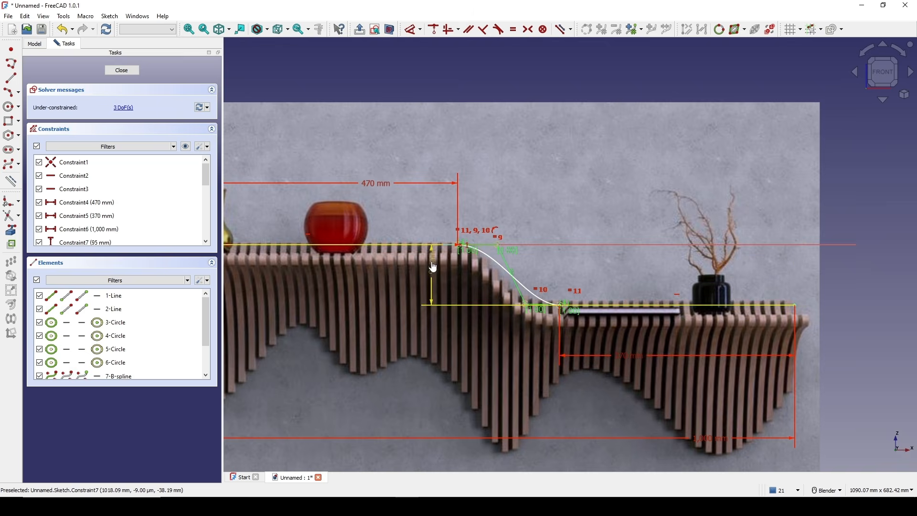
pyautogui.scroll(5, 485, 246)
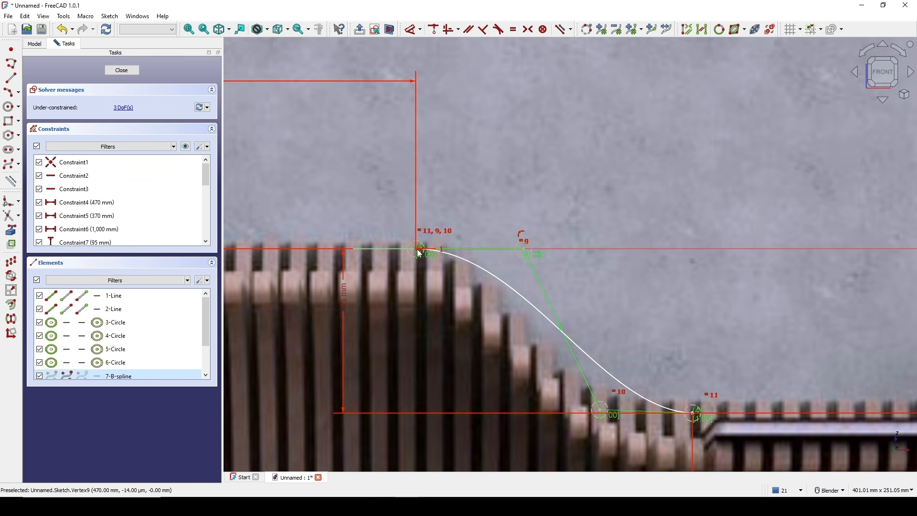
pyautogui.click(514, 249)
pyautogui.press('d')
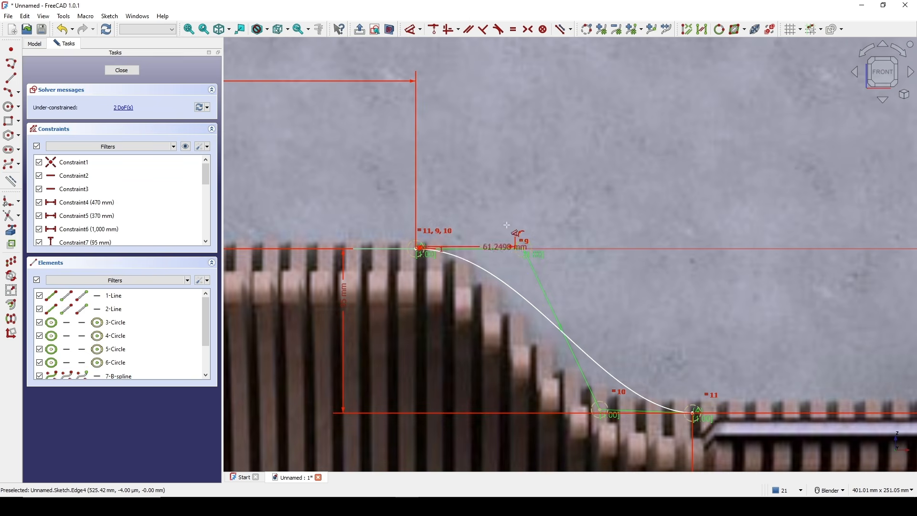
pyautogui.click(501, 192)
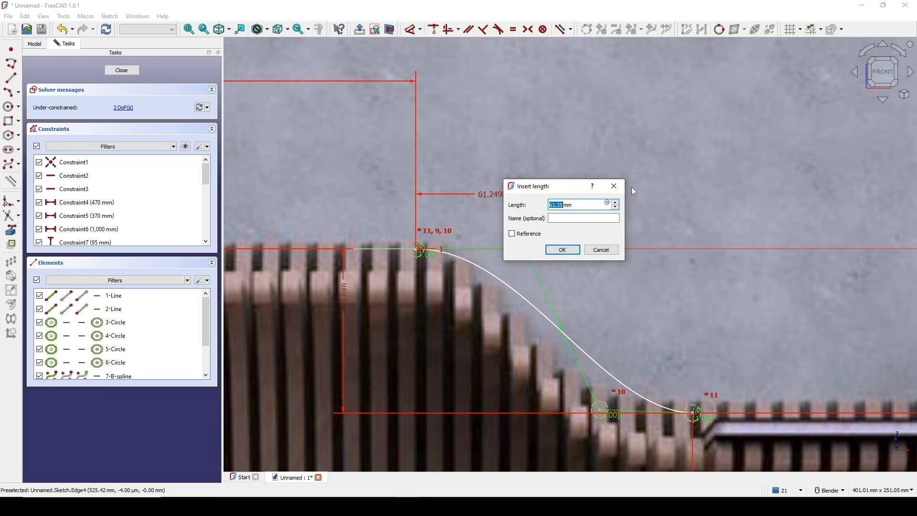
pyautogui.write('70')
pyautogui.press('Return')
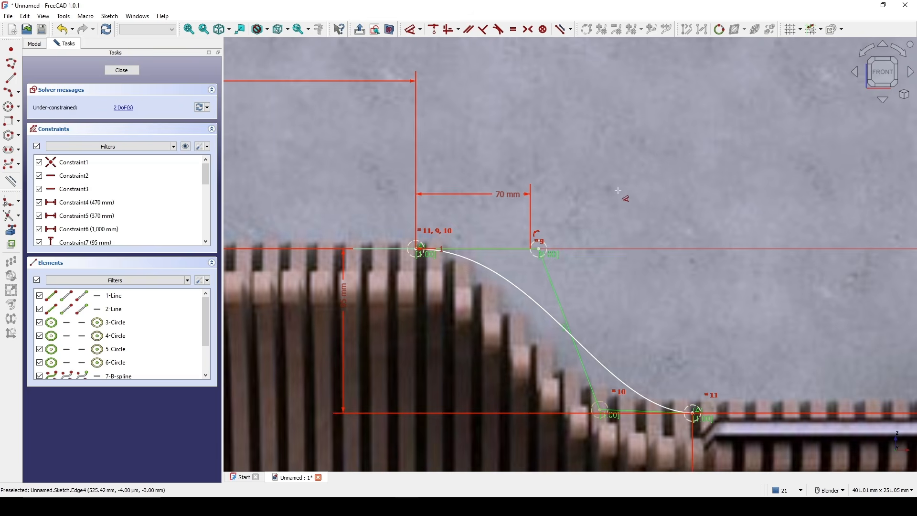
# Try to apply a horizontal constraint between the B-spline's third control point and its lower end.
pyautogui.keyDown('shift'); pyautogui.moveTo(642, 271); pyautogui.dragTo(604, 227, button='middle'); pyautogui.keyUp('shift')
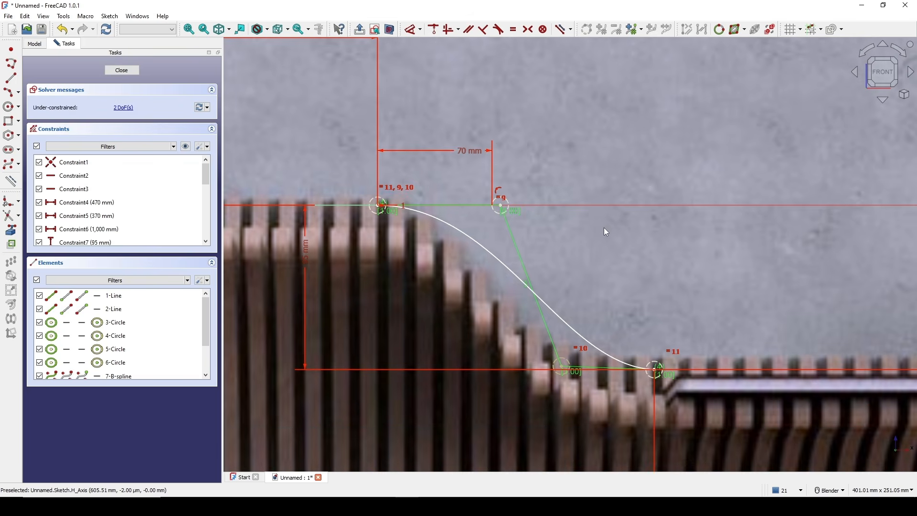
pyautogui.click(561, 367)
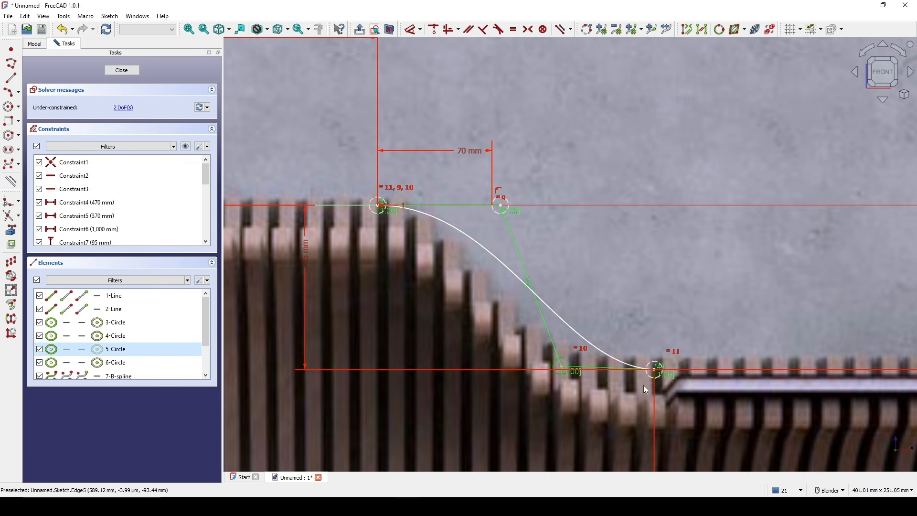
pyautogui.scroll(3, 644, 385)
pyautogui.click(670, 356)
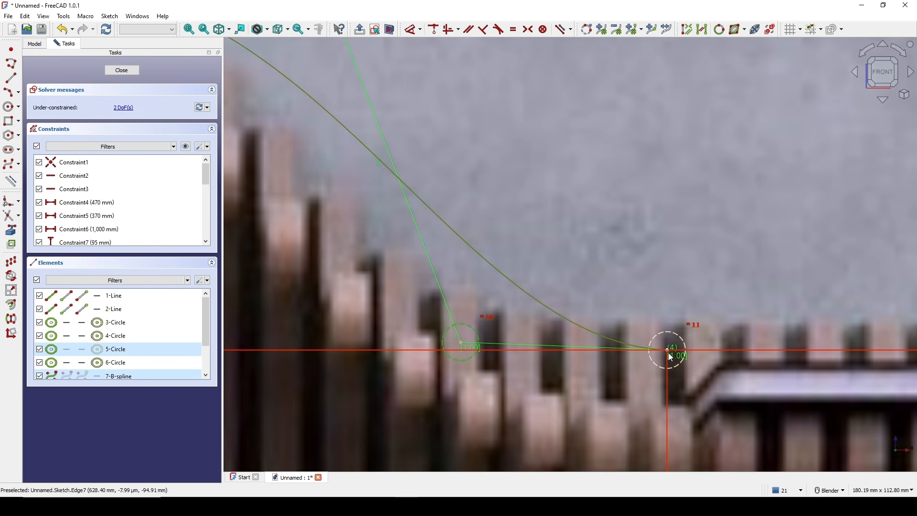
pyautogui.press('h')
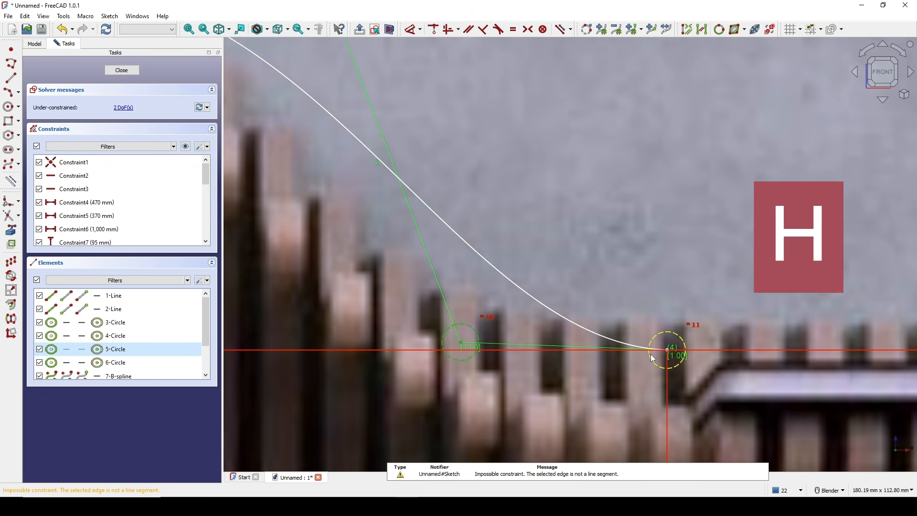
pyautogui.press('h')
pyautogui.click(669, 352)
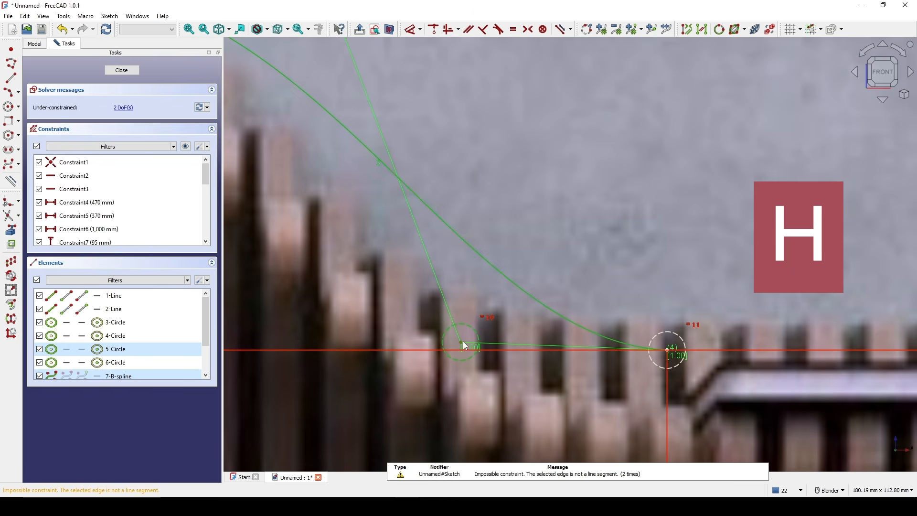
pyautogui.scroll(-5, 486, 353)
pyautogui.click(766, 333)
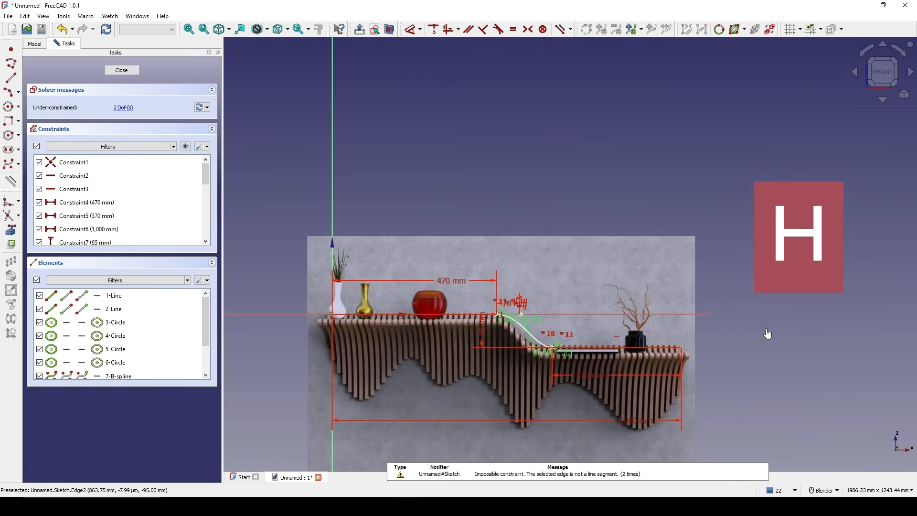
# Align the center of the B-spline's third control point horizontally with the curve's lower endpoint.
pyautogui.scroll(3, 562, 345)
pyautogui.scroll(8, 563, 345)
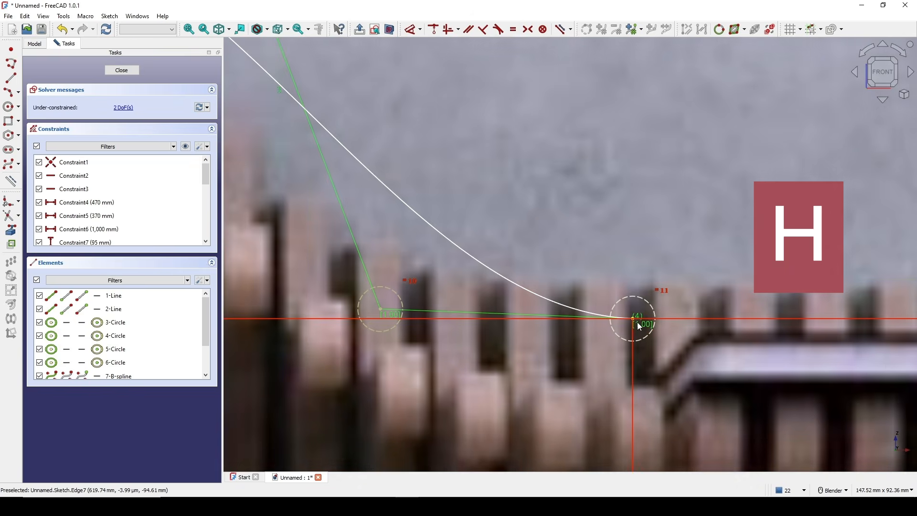
pyautogui.scroll(-3, 632, 319)
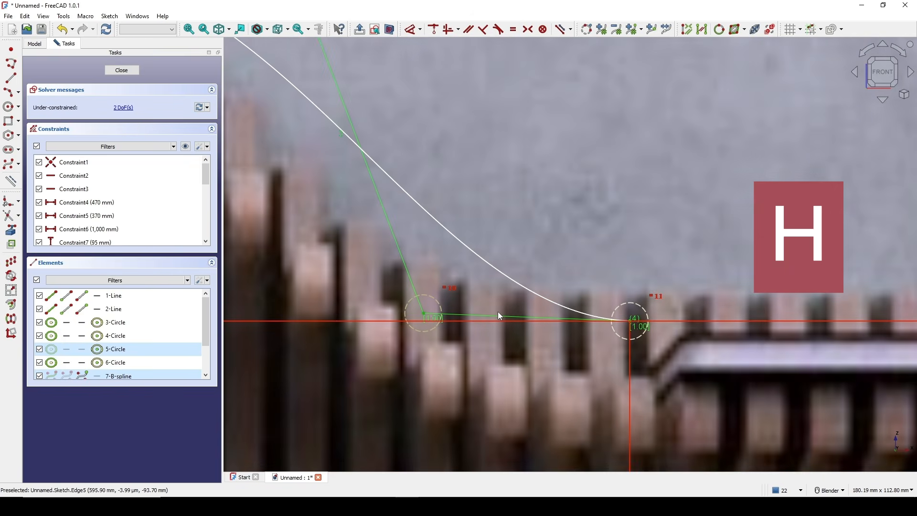
pyautogui.press('h')
pyautogui.scroll(-6, 519, 311)
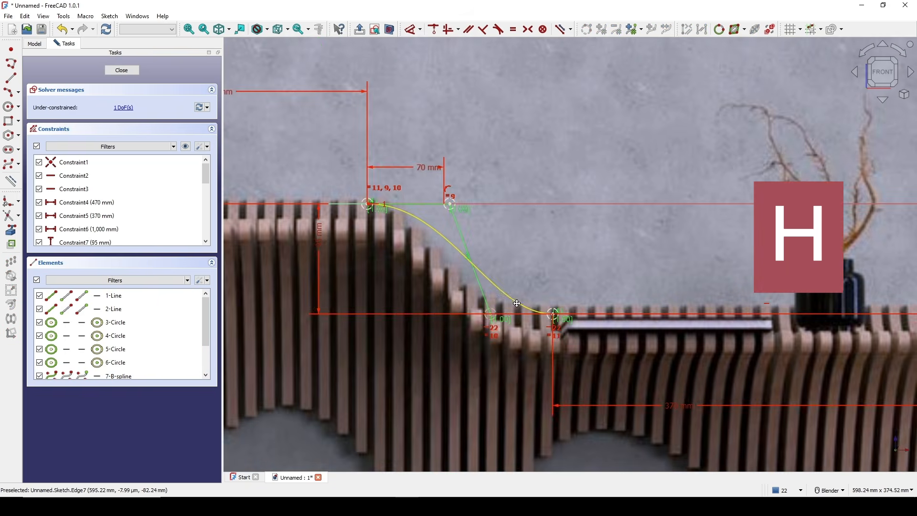
# Constrain the horizontal distance between the B-spline's third control point and its lower endpoint to 70 mm.
pyautogui.scroll(3, 508, 347)
pyautogui.scroll(2, 506, 302)
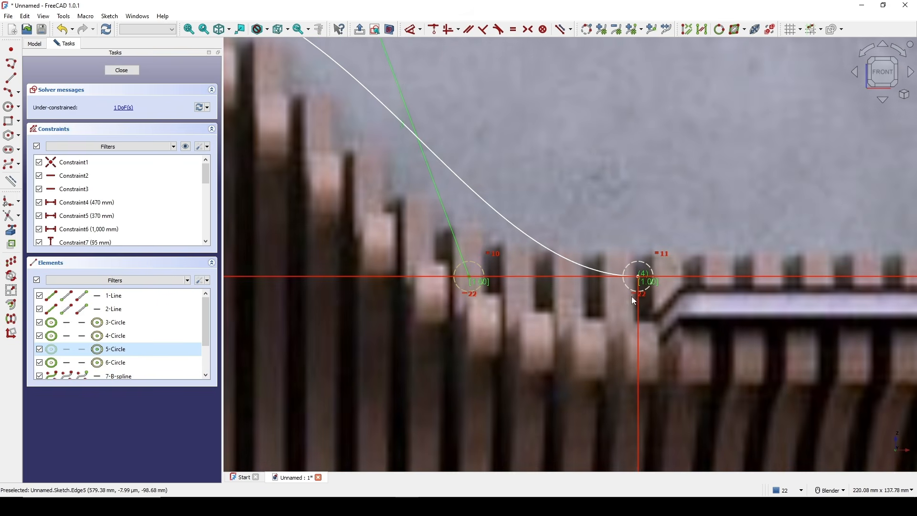
pyautogui.click(635, 276)
pyautogui.press('d')
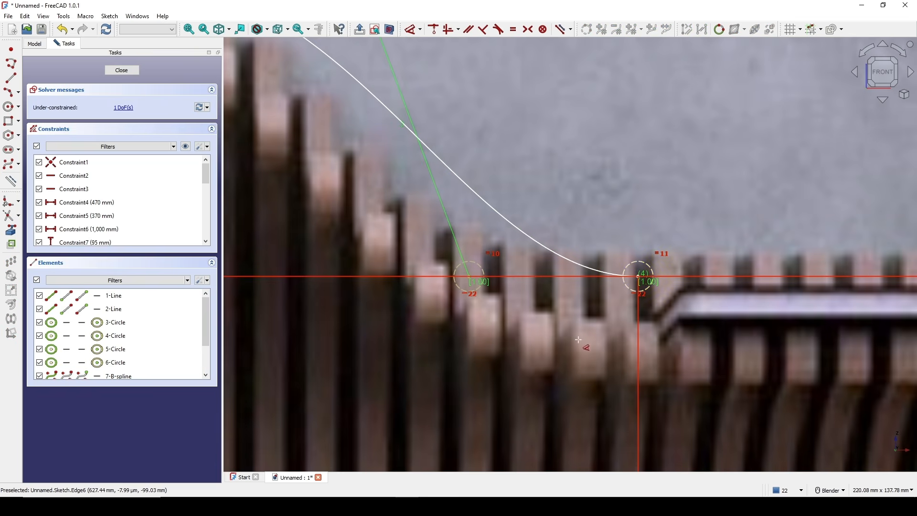
pyautogui.click(470, 277)
pyautogui.click(638, 276)
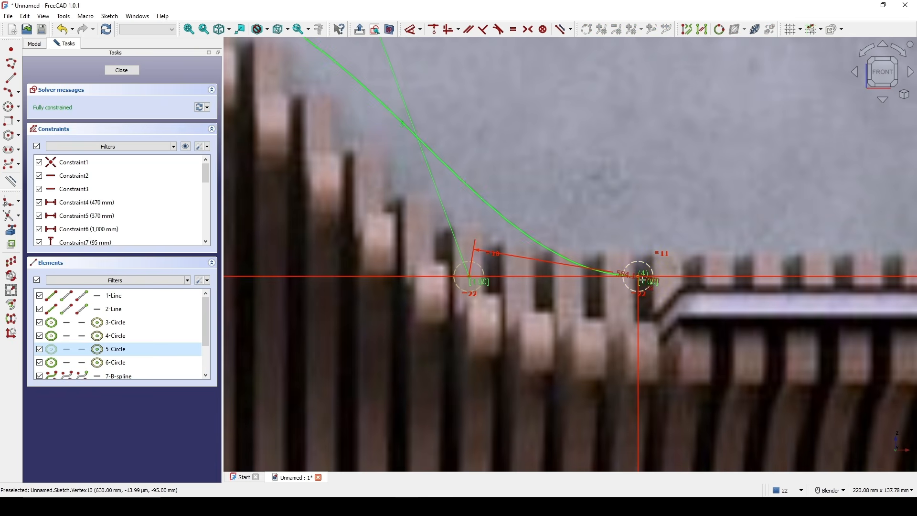
pyautogui.click(605, 335)
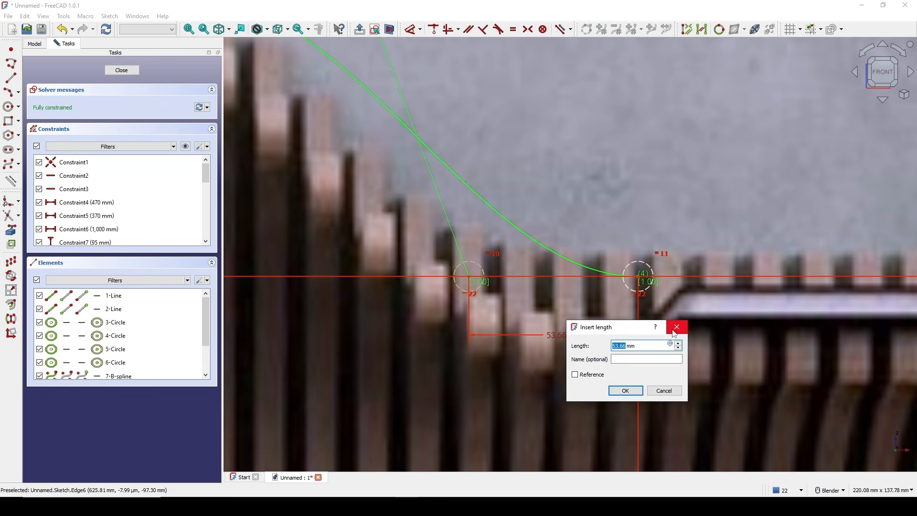
pyautogui.press('Return')
pyautogui.scroll(-6, 562, 310)
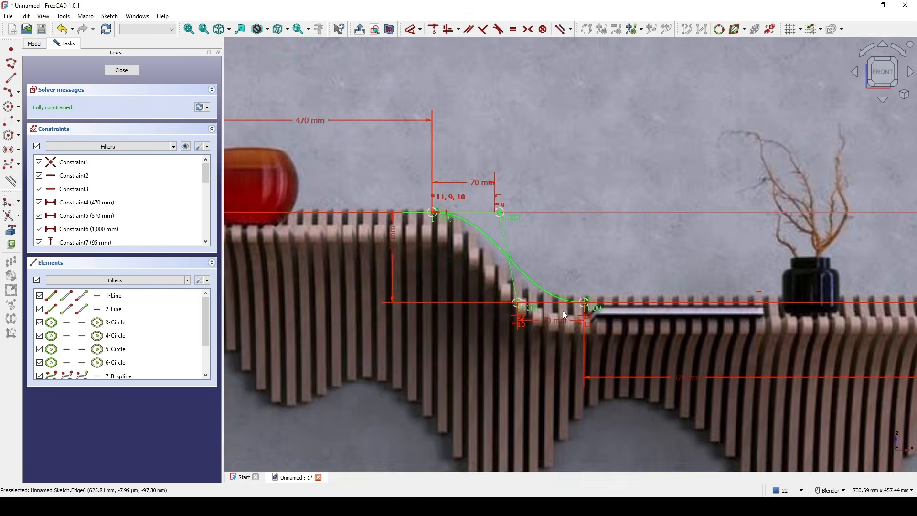
# Reposition the sketch dimensions for readability, placing the 1,000 mm and 370 mm ones above the shelf and the lower 70 mm one beside the curve.
pyautogui.scroll(2, 709, 295)
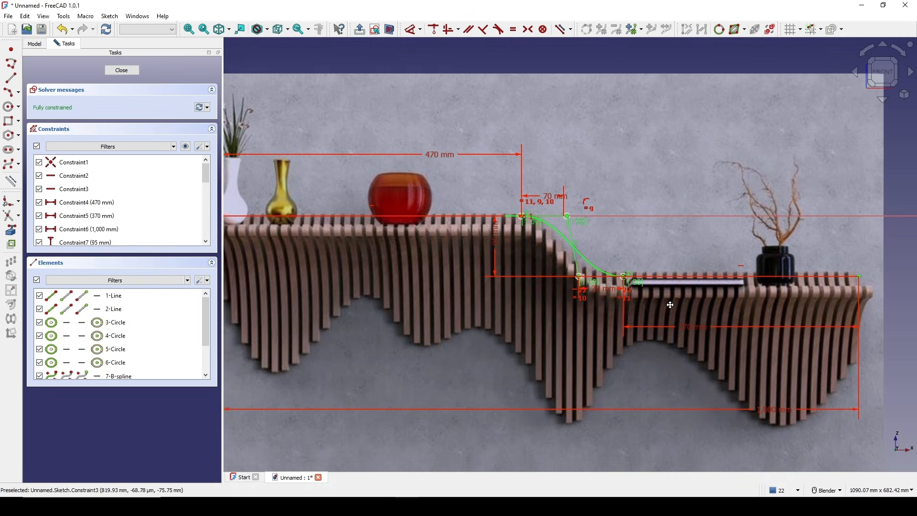
pyautogui.scroll(1, 651, 299)
pyautogui.scroll(-2, 607, 294)
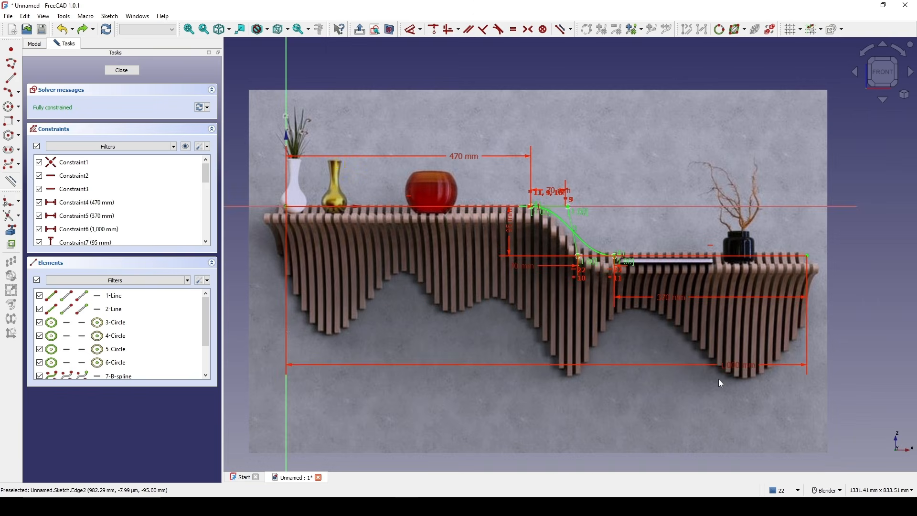
pyautogui.scroll(2, 695, 259)
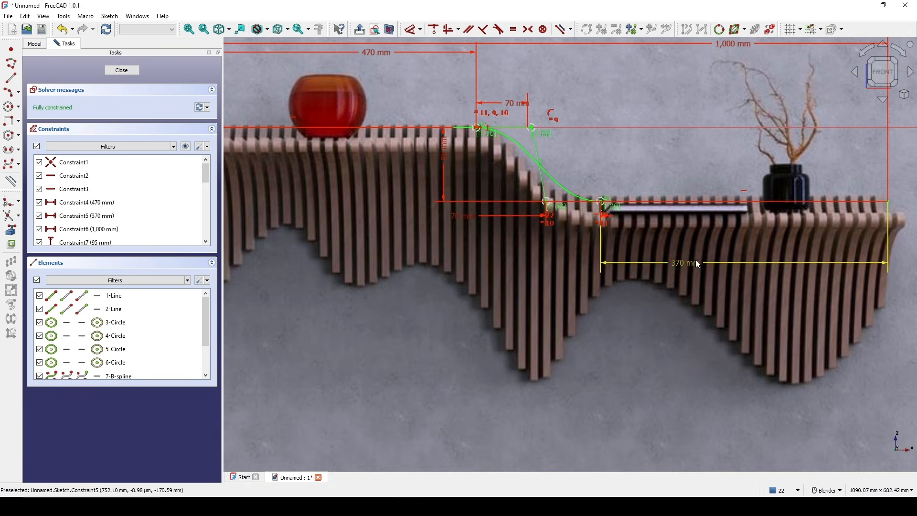
pyautogui.moveTo(700, 297); pyautogui.dragTo(695, 131)
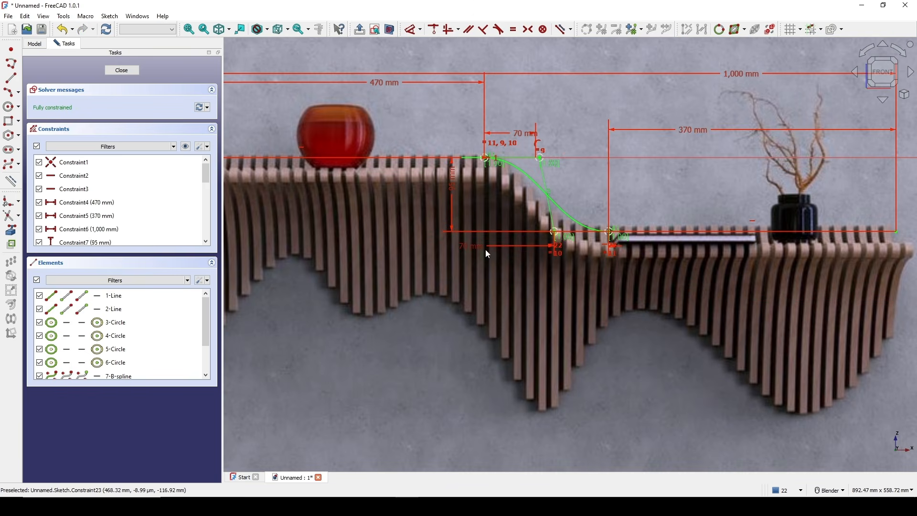
# Reposition the lower 70 mm, the 95 mm and the upper 70 mm dimensions into clear space above and beside the B-spline.
pyautogui.moveTo(515, 244); pyautogui.dragTo(561, 176)
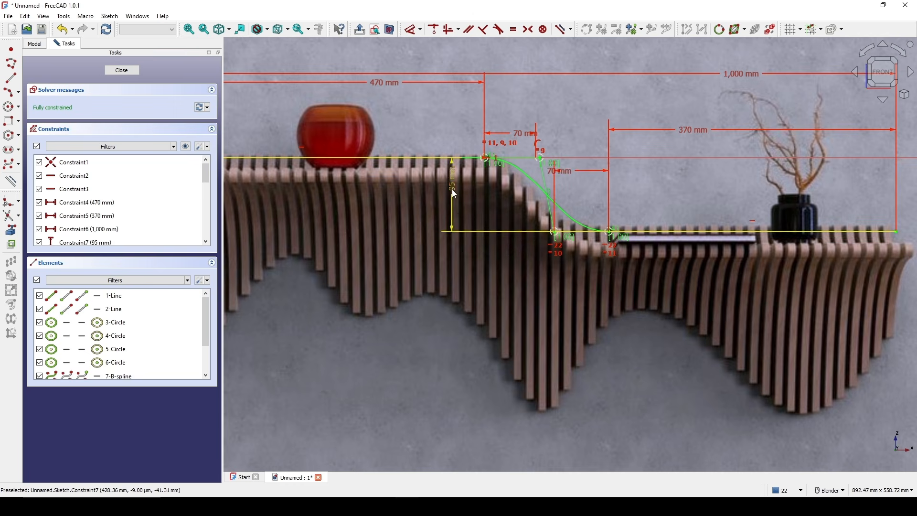
pyautogui.moveTo(452, 190); pyautogui.dragTo(554, 108)
pyautogui.scroll(-2, 639, 232)
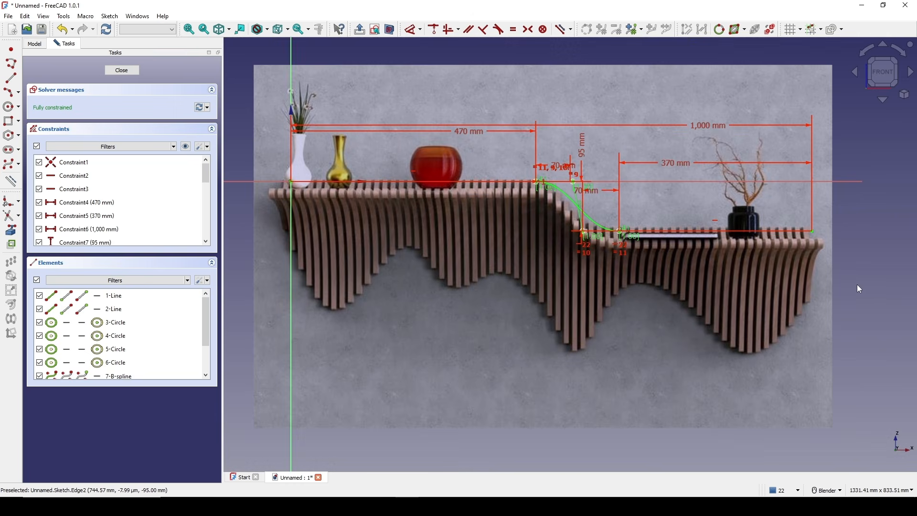
pyautogui.scroll(2, 626, 193)
pyautogui.moveTo(530, 158); pyautogui.dragTo(540, 114)
pyautogui.scroll(-2, 551, 172)
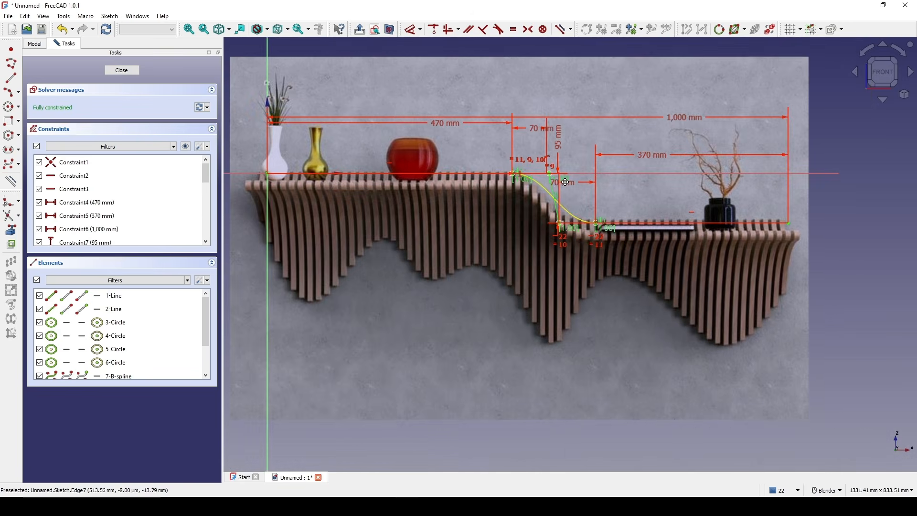
pyautogui.keyDown('shift'); pyautogui.moveTo(571, 184); pyautogui.dragTo(645, 201, button='middle'); pyautogui.keyUp('shift')
pyautogui.scroll(1, 644, 201)
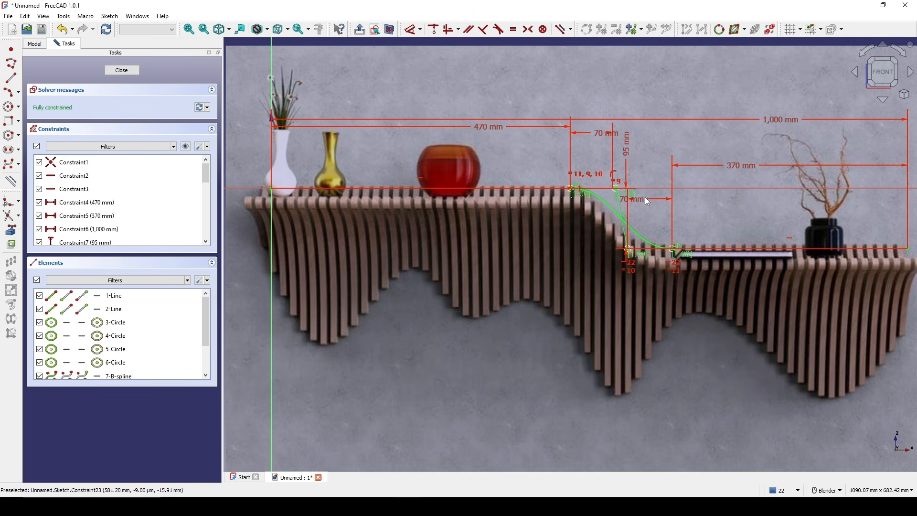
# Finish editing the back-edge sketch and view it at an angle against the reference image.
pyautogui.click(123, 70)
pyautogui.scroll(-3, 543, 253)
pyautogui.click(621, 249)
pyautogui.moveTo(621, 248); pyautogui.dragTo(666, 273, button='middle')
pyautogui.scroll(1, 624, 257)
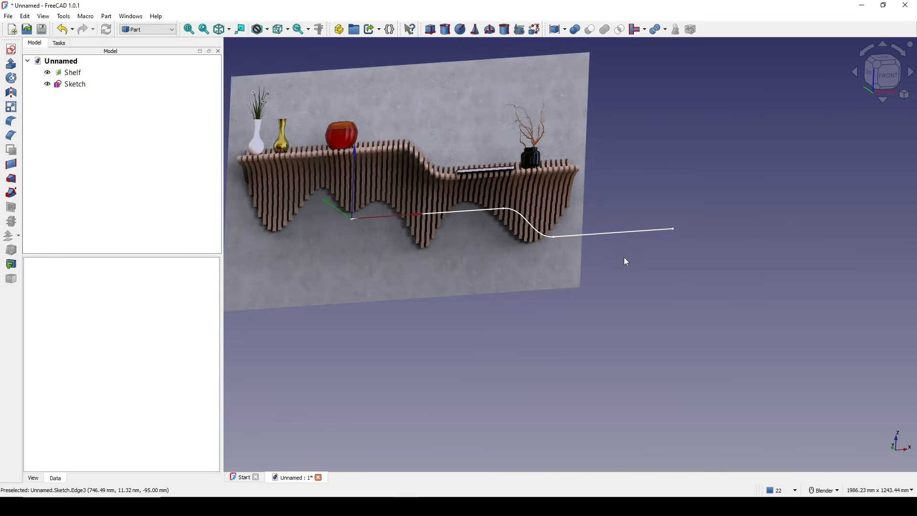
pyautogui.moveTo(647, 192)
pyautogui.keyDown('shift'); pyautogui.mouseDown(button='middle')
pyautogui.moveTo(714, 208)
pyautogui.moveTo(696, 223)
pyautogui.mouseUp(button='middle'); pyautogui.keyUp('shift')
pyautogui.scroll(2, 671, 163)
# Switch to the Draft workbench and create a clone of the back-edge sketch.
pyautogui.click(621, 313)
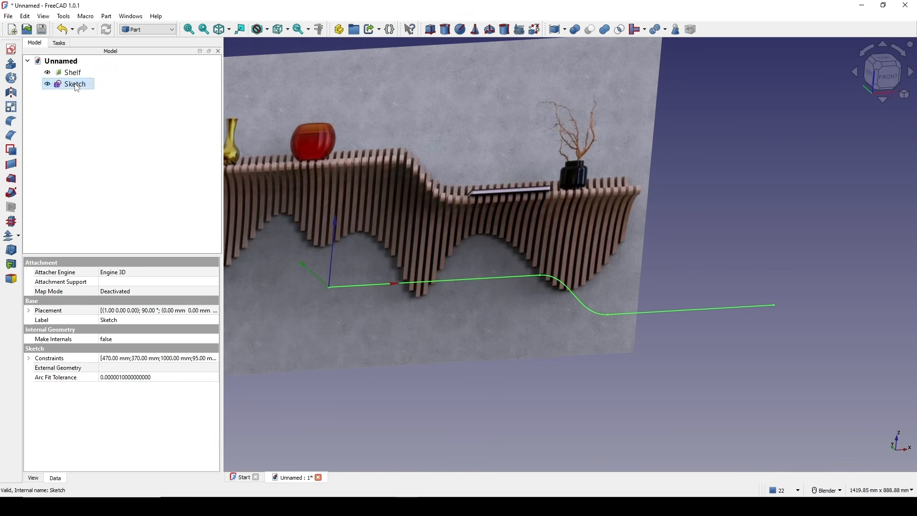
pyautogui.keyDown('shift'); pyautogui.moveTo(457, 139); pyautogui.dragTo(470, 116, button='middle'); pyautogui.keyUp('shift')
pyautogui.click(149, 32)
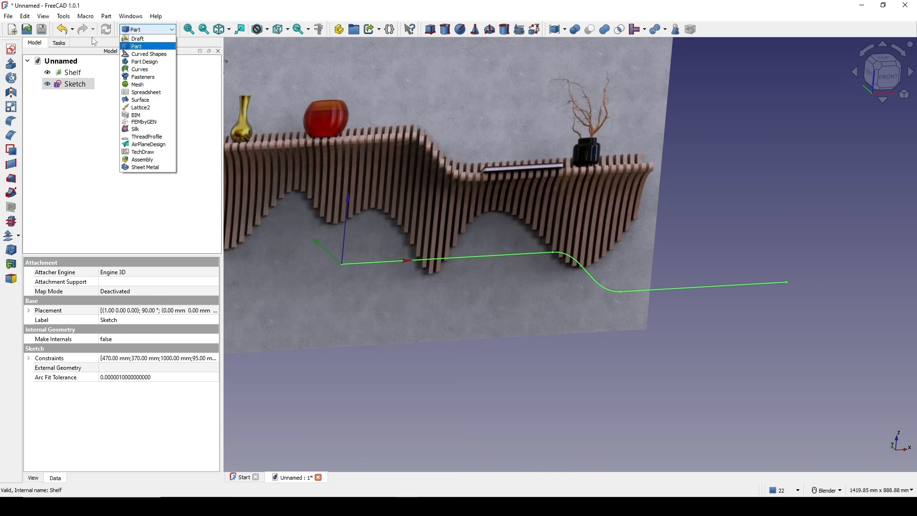
pyautogui.click(152, 34)
pyautogui.click(155, 35)
pyautogui.click(146, 40)
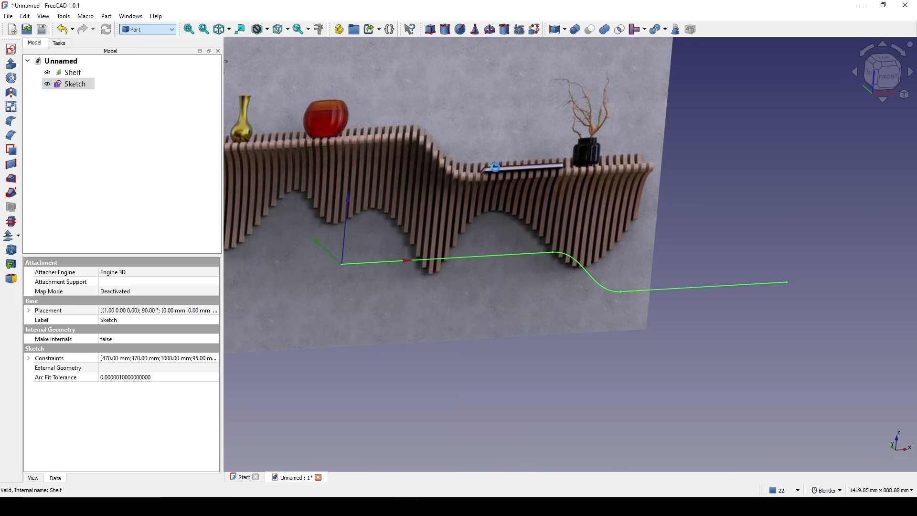
pyautogui.scroll(-1, 505, 170)
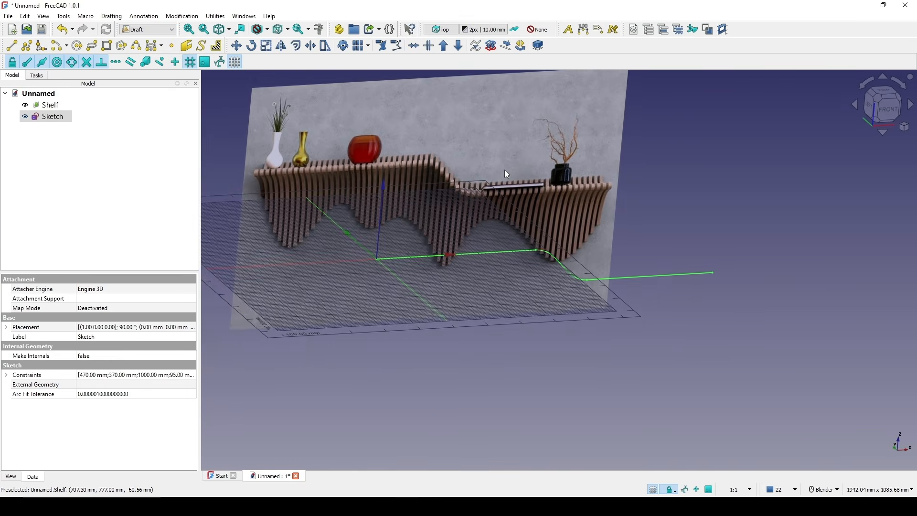
pyautogui.scroll(1, 518, 200)
pyautogui.keyDown('shift'); pyautogui.moveTo(504, 170); pyautogui.dragTo(531, 204, button='middle'); pyautogui.keyUp('shift')
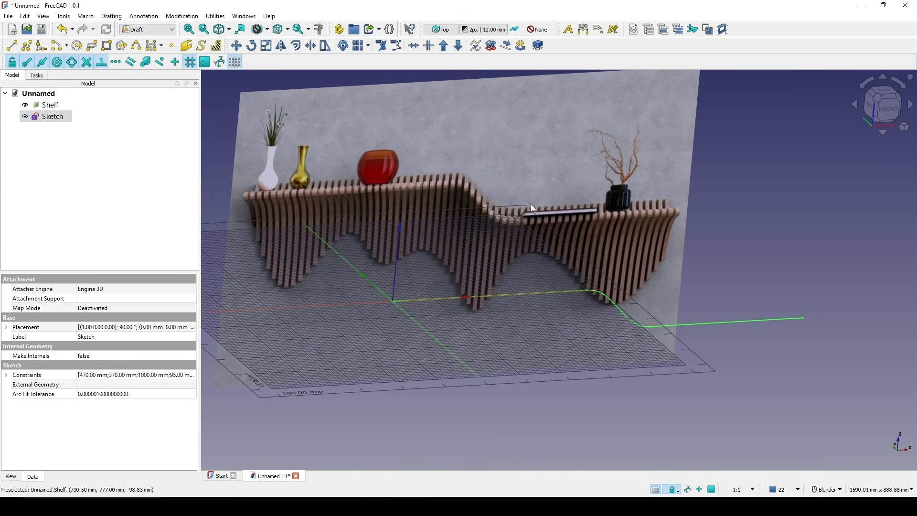
pyautogui.click(342, 46)
pyautogui.keyDown('shift'); pyautogui.moveTo(475, 136); pyautogui.dragTo(470, 152, button='middle'); pyautogui.keyUp('shift')
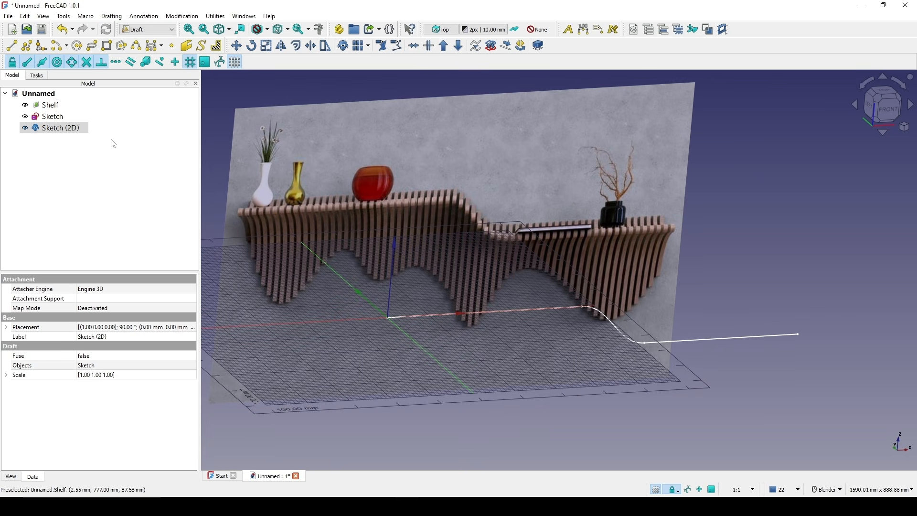
# Transform the cloned sketch in the front view, moving it about 38 mm straight down below the original curve.
pyautogui.click(887, 110)
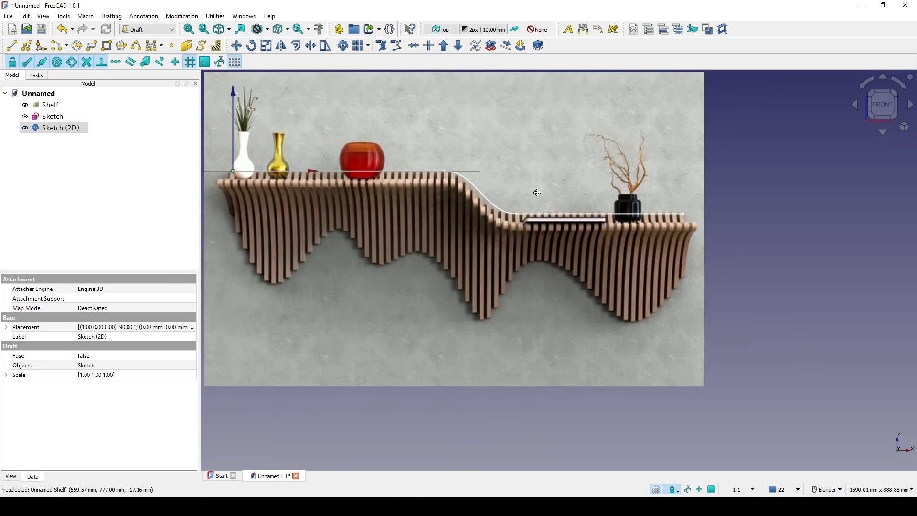
pyautogui.scroll(5, 620, 193)
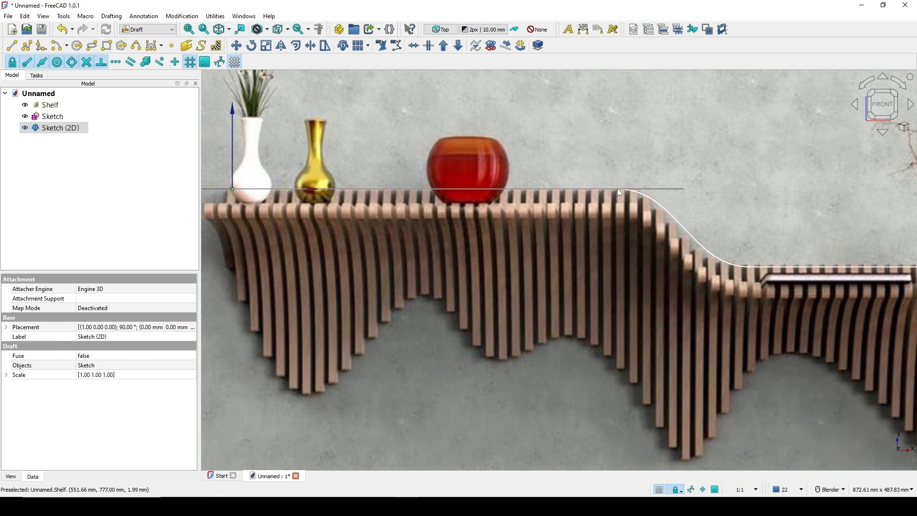
pyautogui.rightClick(47, 127)
pyautogui.rightClick(41, 135)
pyautogui.rightClick(41, 136)
pyautogui.click(70, 132)
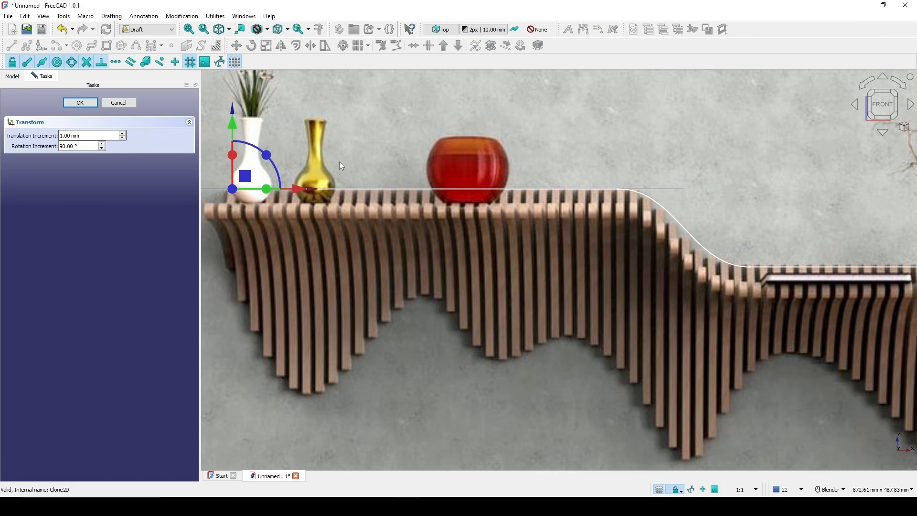
pyautogui.keyDown('shift'); pyautogui.moveTo(283, 160); pyautogui.dragTo(337, 175, button='middle'); pyautogui.keyUp('shift')
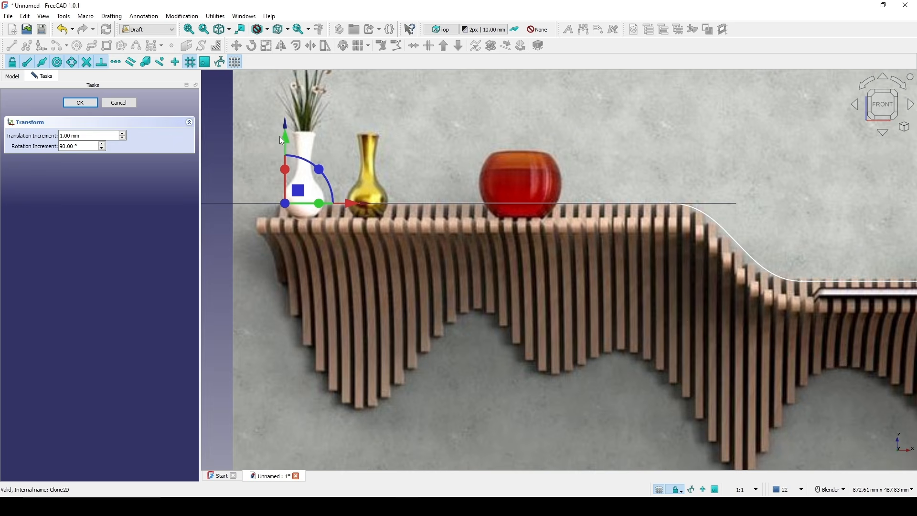
pyautogui.moveTo(281, 137); pyautogui.dragTo(284, 173)
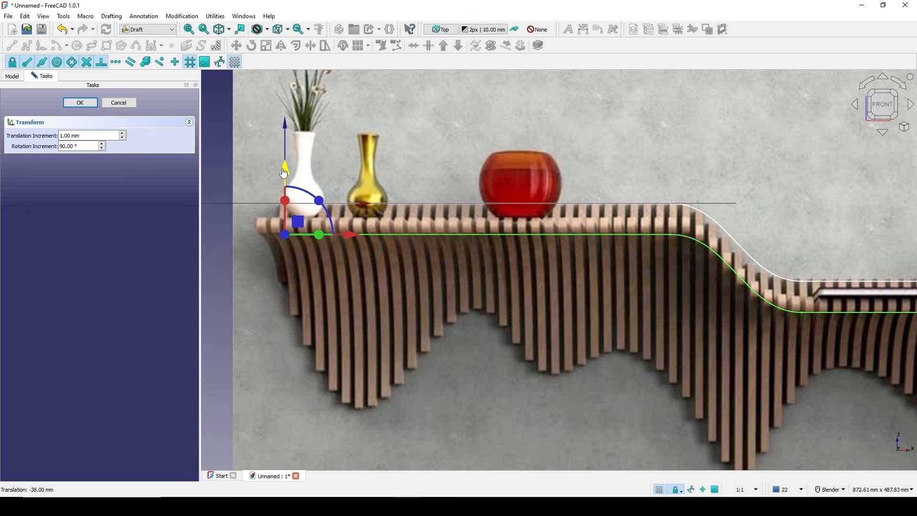
pyautogui.scroll(3, 398, 232)
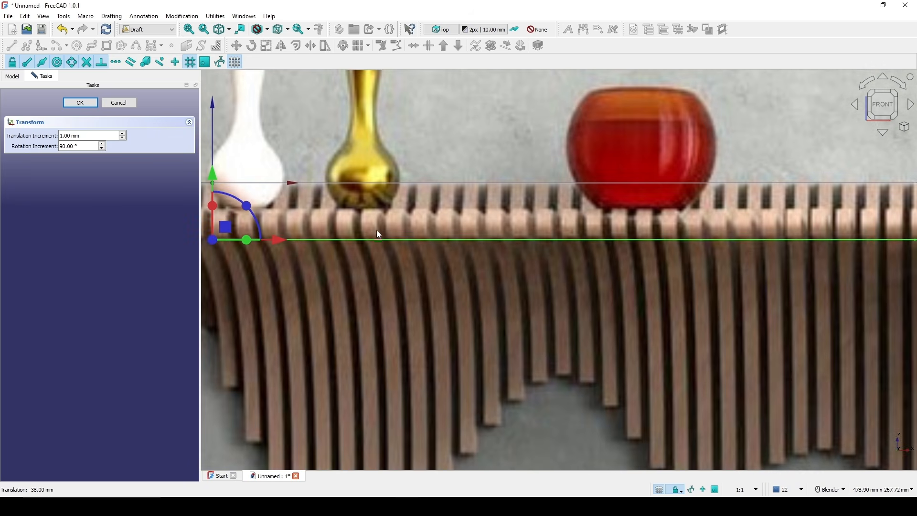
pyautogui.scroll(-6, 363, 213)
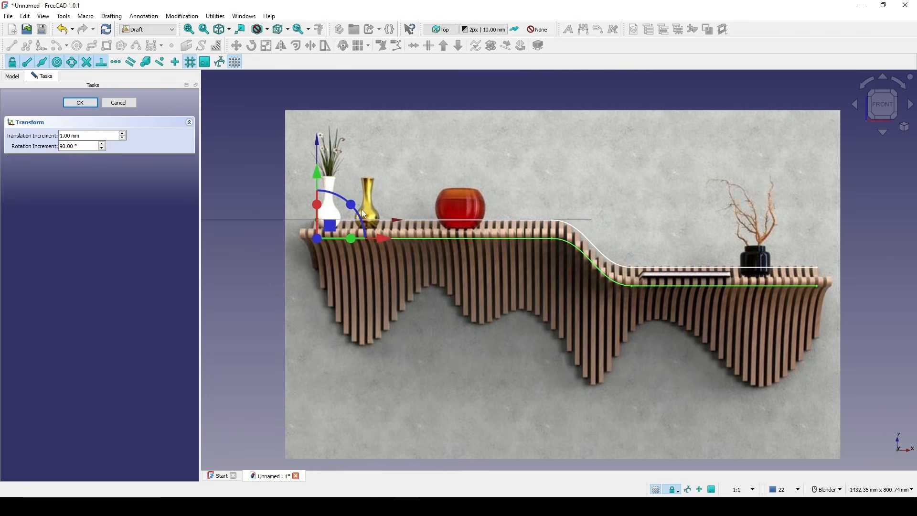
pyautogui.click(81, 103)
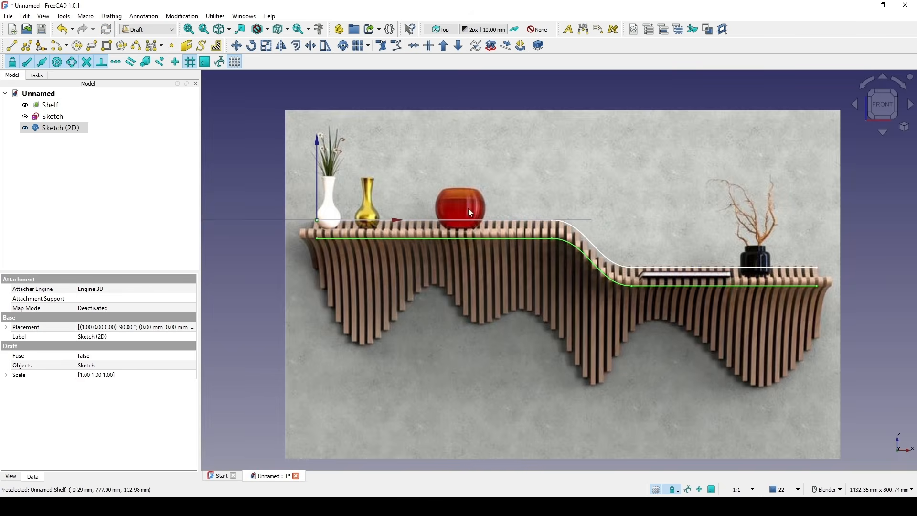
# Hide the Draft grid and deselect the cloned sketch.
pyautogui.moveTo(468, 208)
pyautogui.mouseDown(button='middle')
pyautogui.moveTo(535, 244)
pyautogui.moveTo(563, 238)
pyautogui.moveTo(582, 272)
pyautogui.mouseUp(button='middle')
pyautogui.scroll(1, 582, 272)
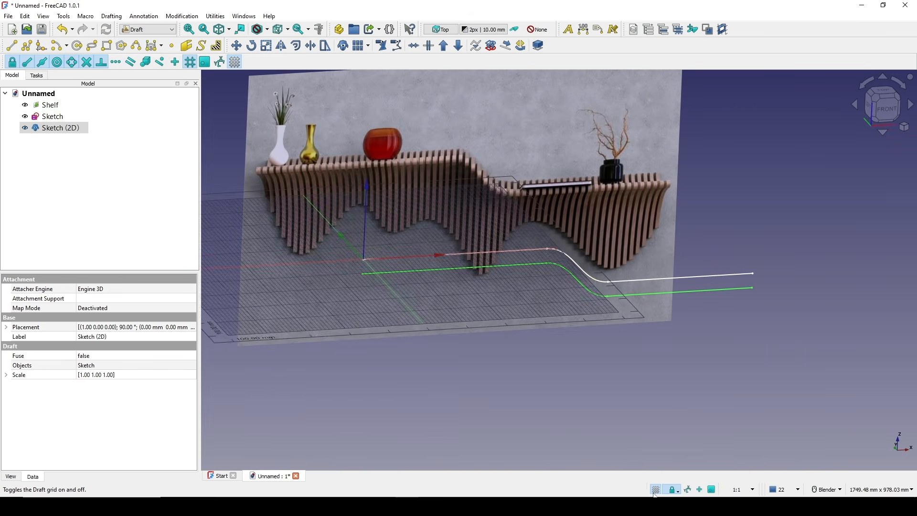
pyautogui.click(654, 488)
pyautogui.click(801, 219)
pyautogui.scroll(2, 708, 290)
pyautogui.keyDown('shift'); pyautogui.moveTo(703, 233); pyautogui.dragTo(747, 232, button='middle'); pyautogui.keyUp('shift')
pyautogui.keyDown('shift'); pyautogui.moveTo(325, 210); pyautogui.dragTo(136, 249, button='middle'); pyautogui.keyUp('shift')
# Switch to the Part workbench and combine the original sketch and its clone into a compound.
pyautogui.click(148, 29)
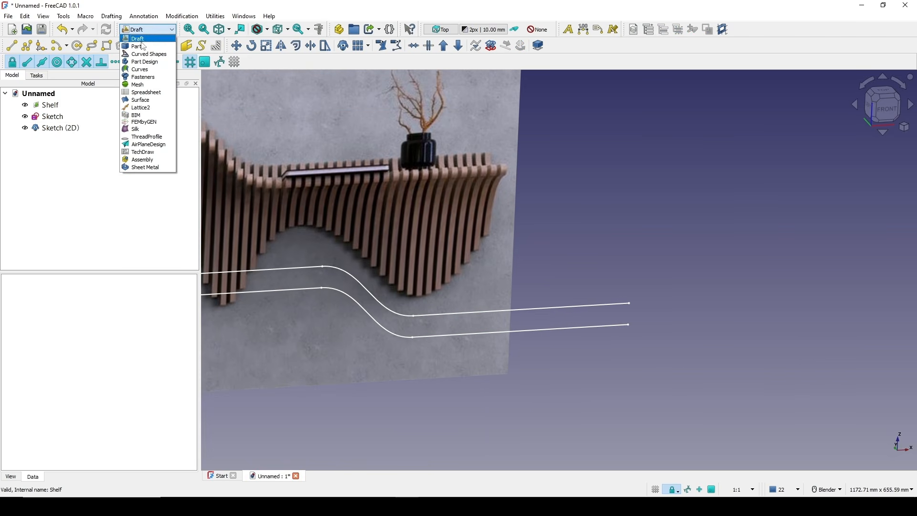
pyautogui.click(148, 47)
pyautogui.scroll(3, 664, 212)
pyautogui.scroll(-2, 664, 213)
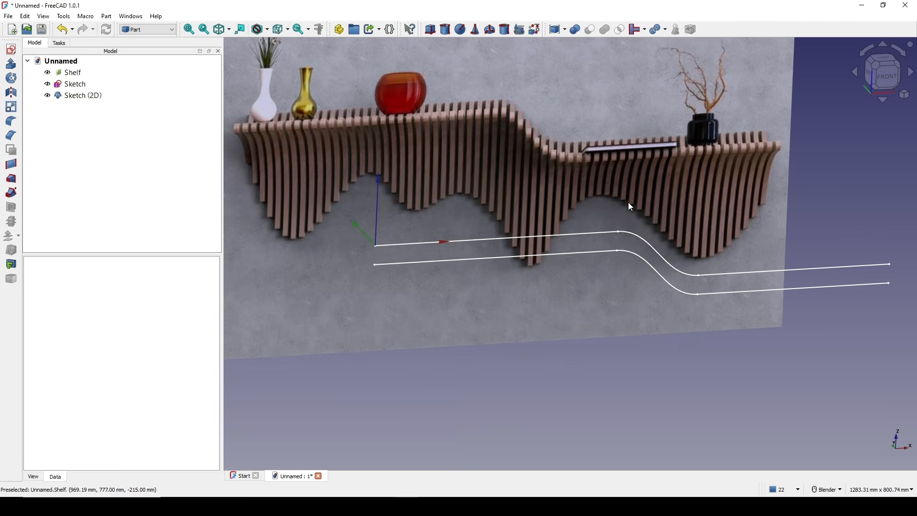
pyautogui.click(72, 87)
pyautogui.keyDown('ctrl'); pyautogui.click(76, 96); pyautogui.keyUp('ctrl')
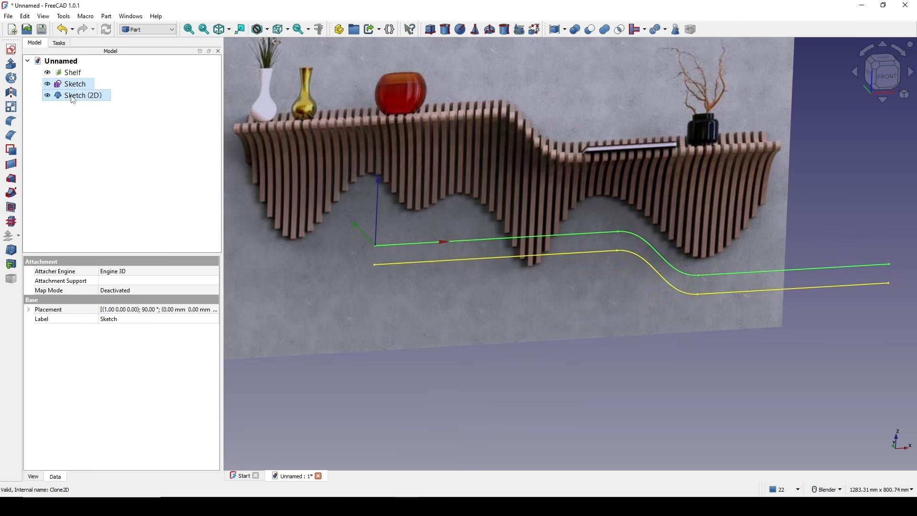
pyautogui.click(107, 16)
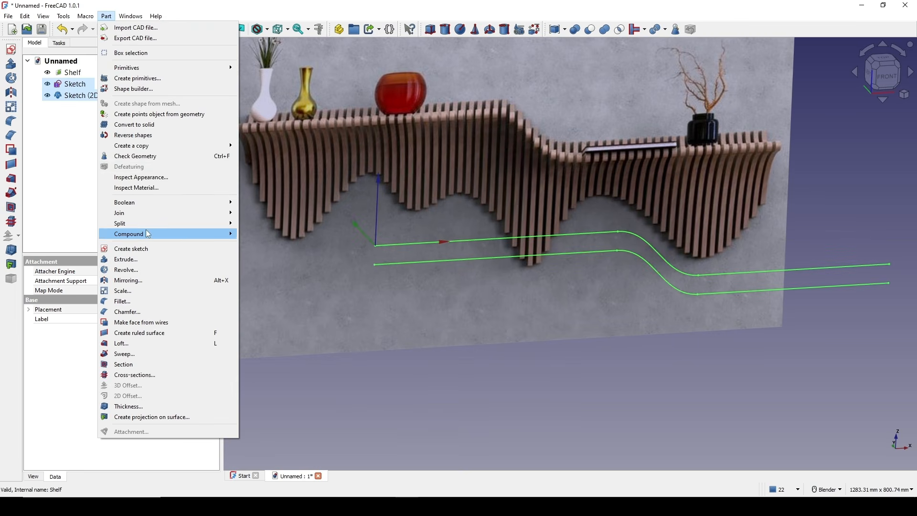
pyautogui.moveTo(148, 234)
pyautogui.click(274, 234)
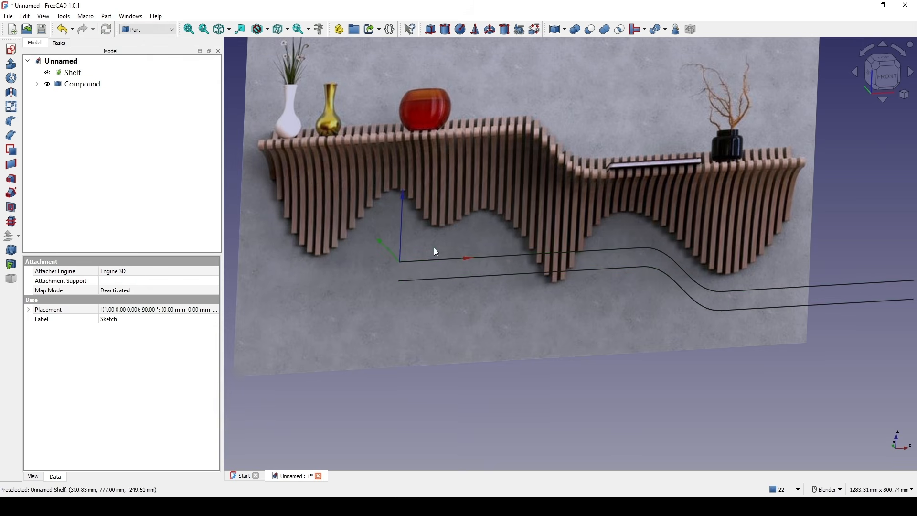
pyautogui.keyDown('shift'); pyautogui.moveTo(403, 231); pyautogui.dragTo(433, 247, button='middle'); pyautogui.keyUp('shift')
pyautogui.keyDown('shift'); pyautogui.moveTo(603, 247); pyautogui.dragTo(602, 229, button='middle'); pyautogui.keyUp('shift')
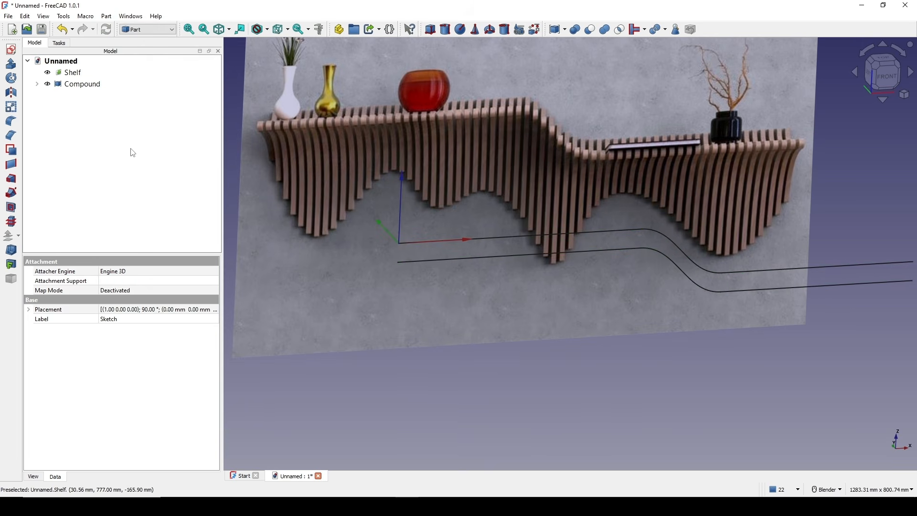
# Rename the compound of the two curves as UpperHullcurve.
pyautogui.click(72, 84)
pyautogui.rightClick(72, 82)
pyautogui.click(138, 396)
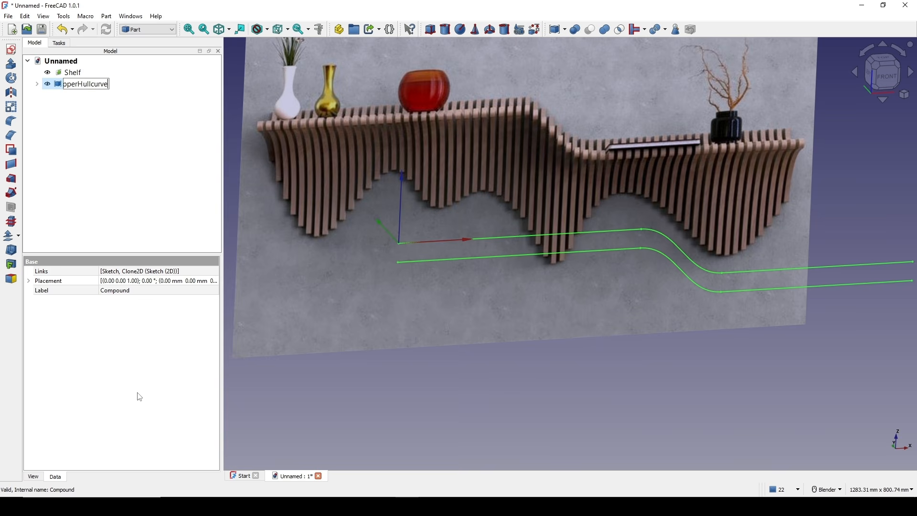
pyautogui.press('Return')
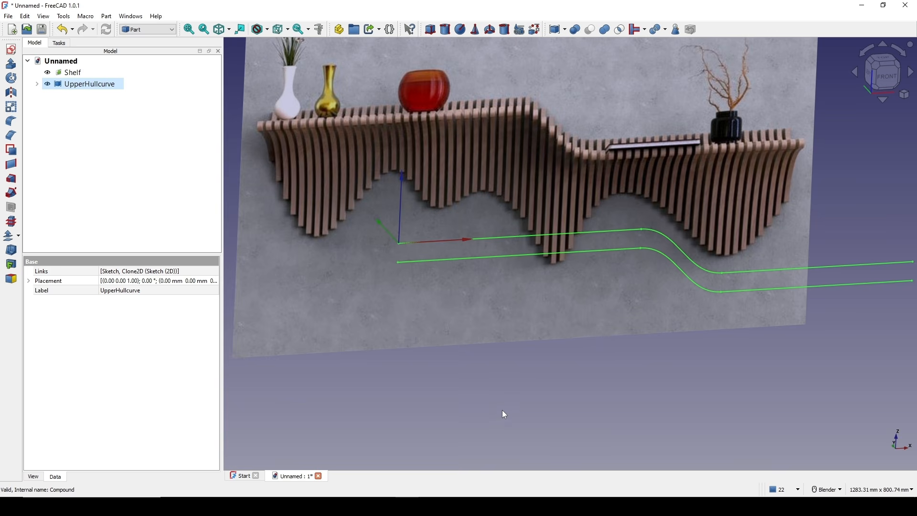
# Create a new sketch on the YZ-Plane with reversed direction and a 0 mm offset.
pyautogui.keyDown('shift'); pyautogui.moveTo(524, 393); pyautogui.dragTo(499, 383, button='middle'); pyautogui.keyUp('shift')
pyautogui.click(499, 384)
pyautogui.keyDown('shift'); pyautogui.moveTo(557, 279); pyautogui.dragTo(609, 282, button='middle'); pyautogui.keyUp('shift')
pyautogui.scroll(-1, 587, 308)
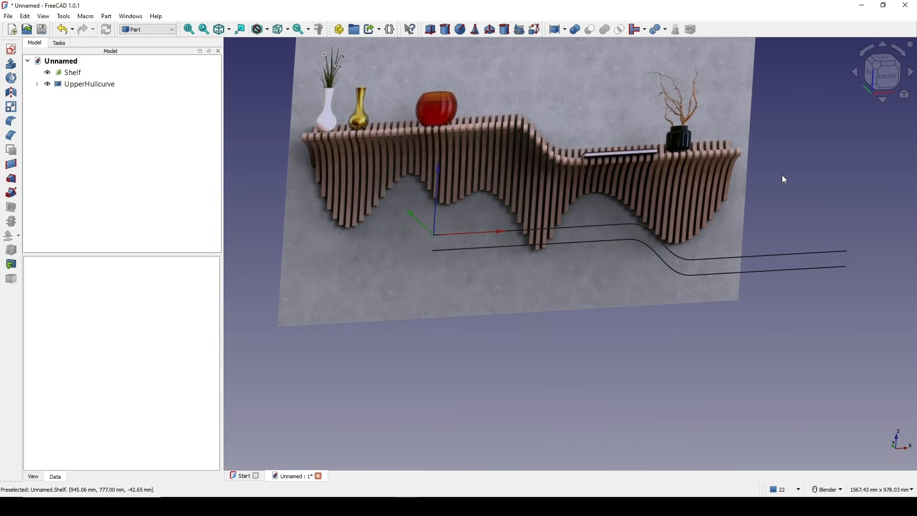
pyautogui.click(11, 50)
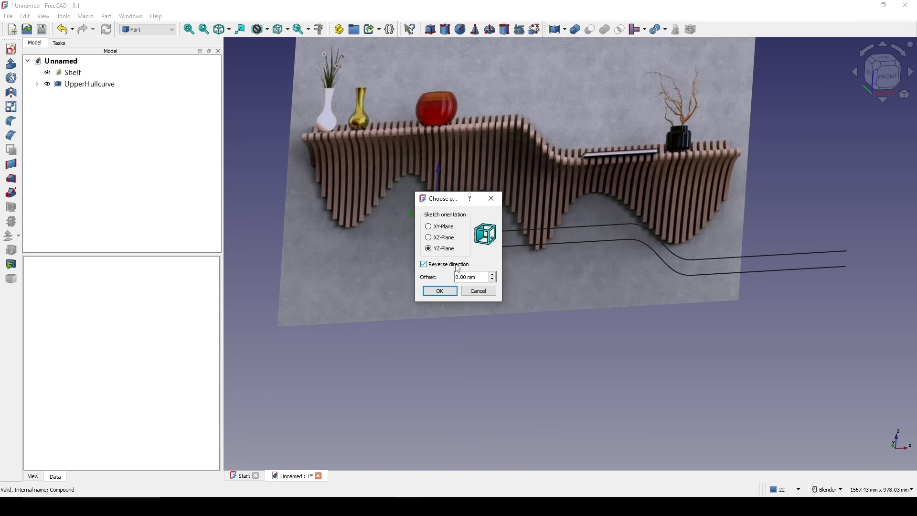
pyautogui.click(444, 291)
pyautogui.keyDown('shift'); pyautogui.moveTo(501, 250); pyautogui.dragTo(408, 308, button='middle'); pyautogui.keyUp('shift')
pyautogui.scroll(5, 592, 231)
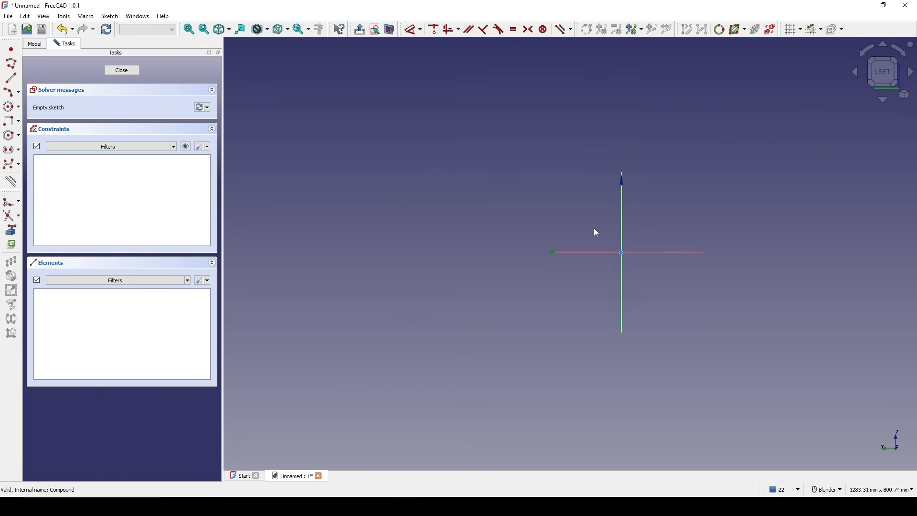
pyautogui.keyDown('shift'); pyautogui.moveTo(653, 239); pyautogui.dragTo(620, 238, button='middle'); pyautogui.keyUp('shift')
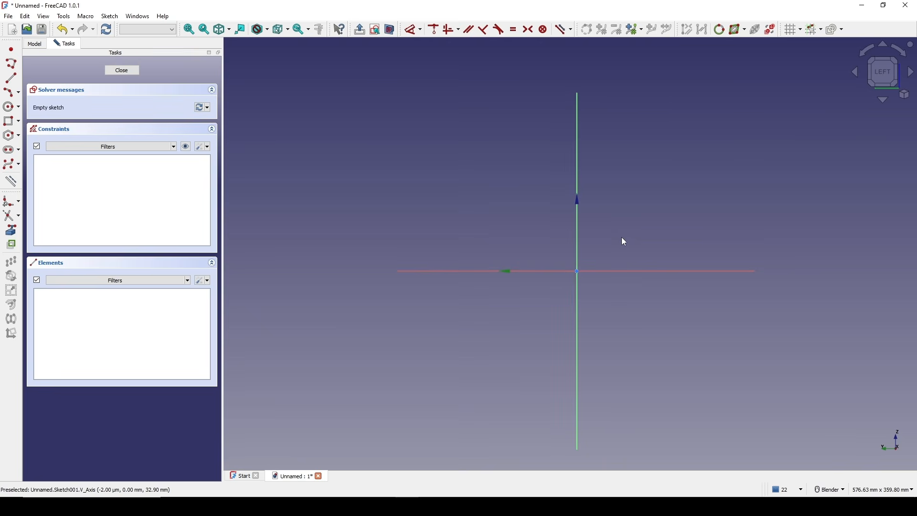
# Bring the lower curve's starting endpoint into the sketch as external geometry and return to the left view.
pyautogui.click(11, 230)
pyautogui.scroll(-1, 478, 267)
pyautogui.moveTo(481, 266); pyautogui.dragTo(508, 234, button='middle')
pyautogui.scroll(2, 469, 269)
pyautogui.scroll(1, 509, 235)
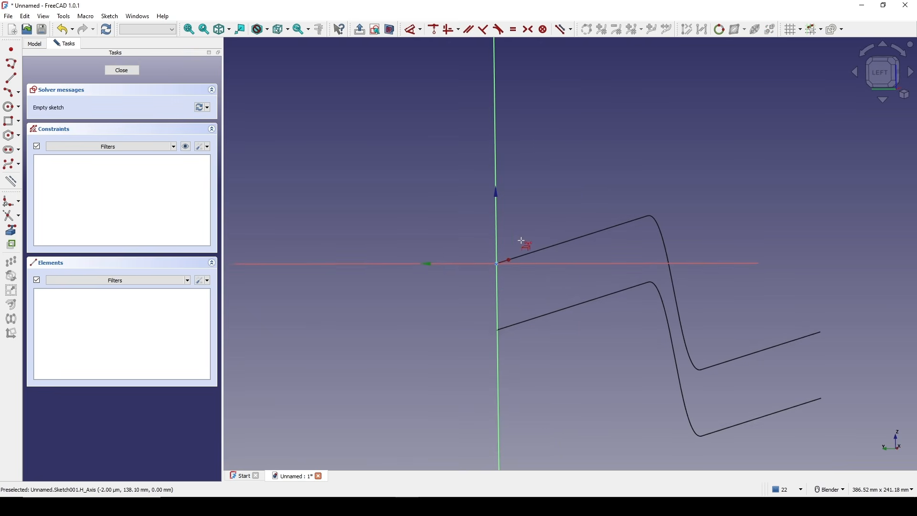
pyautogui.click(498, 336)
pyautogui.keyDown('shift'); pyautogui.moveTo(546, 327); pyautogui.dragTo(558, 281, button='middle'); pyautogui.keyUp('shift')
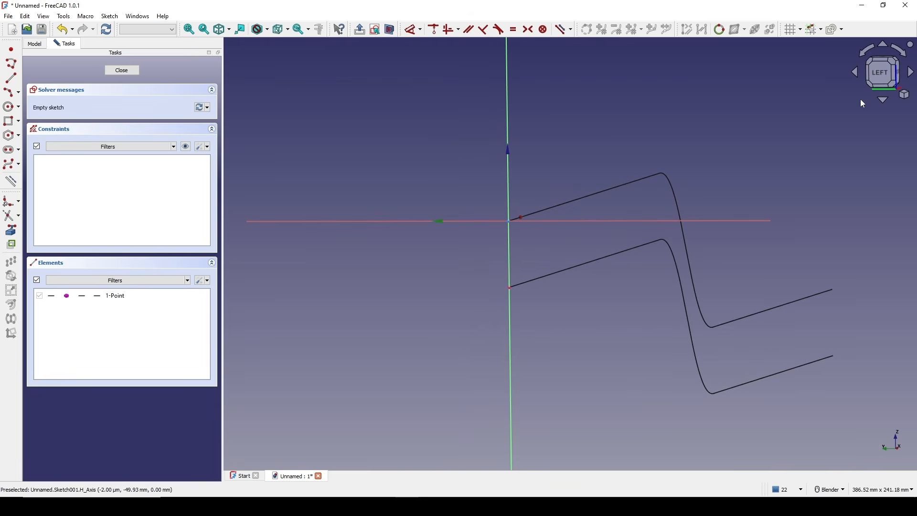
pyautogui.click(884, 76)
pyautogui.scroll(-1, 686, 209)
pyautogui.moveTo(729, 203)
pyautogui.keyDown('shift'); pyautogui.mouseDown(button='middle')
pyautogui.moveTo(592, 245)
pyautogui.moveTo(432, 272)
pyautogui.mouseUp(button='middle'); pyautogui.keyUp('shift')
pyautogui.scroll(5, 593, 246)
pyautogui.keyDown('shift'); pyautogui.moveTo(432, 273); pyautogui.dragTo(624, 239, button='middle'); pyautogui.keyUp('shift')
pyautogui.scroll(-6, 620, 242)
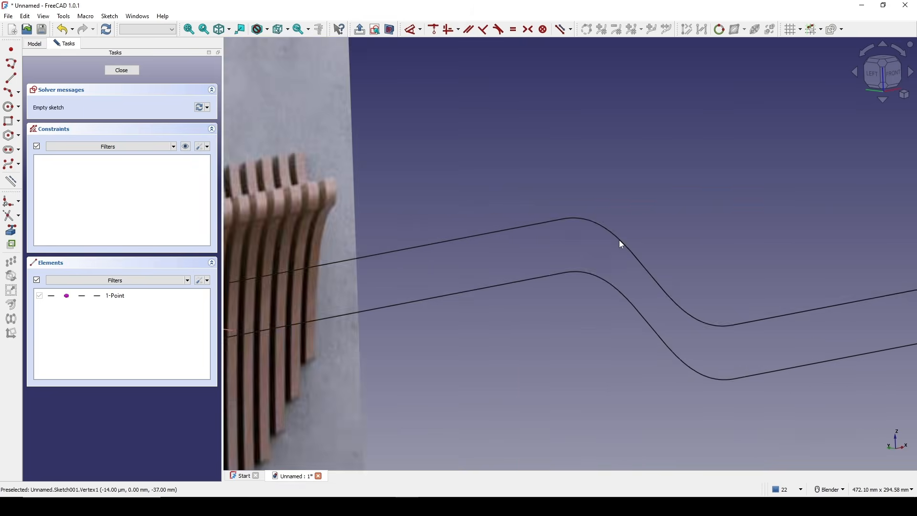
# Draw a horizontal line about 57 mm long from the projected external point, starting on the vertical axis.
pyautogui.scroll(2, 478, 210)
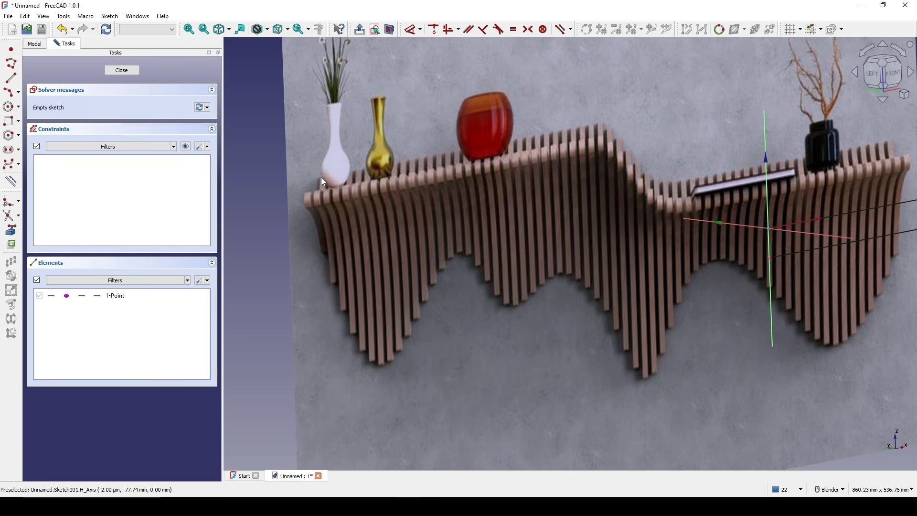
pyautogui.moveTo(659, 227); pyautogui.dragTo(713, 232, button='middle')
pyautogui.click(879, 76)
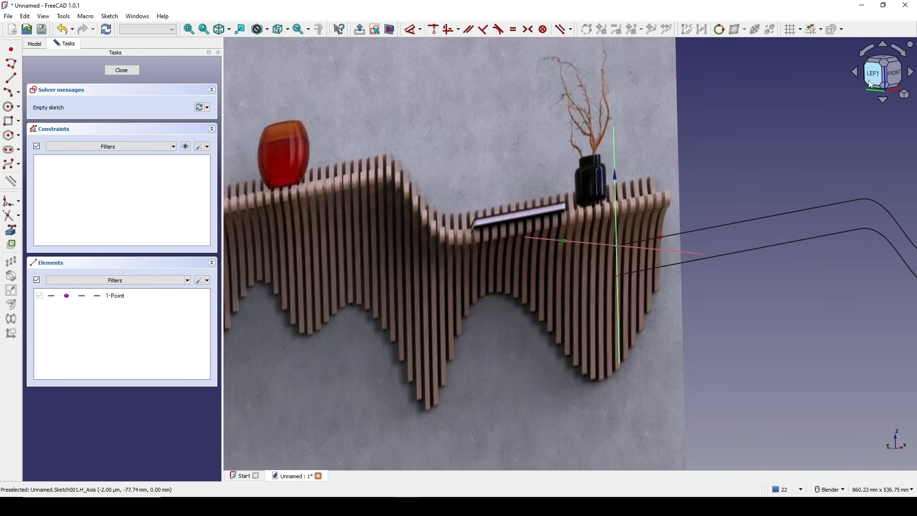
pyautogui.scroll(3, 649, 225)
pyautogui.moveTo(655, 231)
pyautogui.keyDown('shift'); pyautogui.mouseDown(button='middle')
pyautogui.moveTo(615, 175)
pyautogui.moveTo(600, 170)
pyautogui.mouseUp(button='middle'); pyautogui.keyUp('shift')
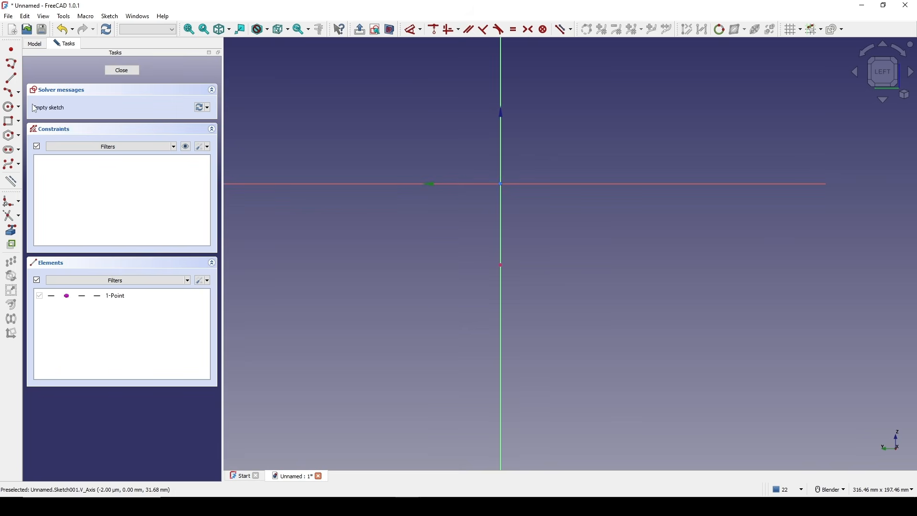
pyautogui.click(14, 79)
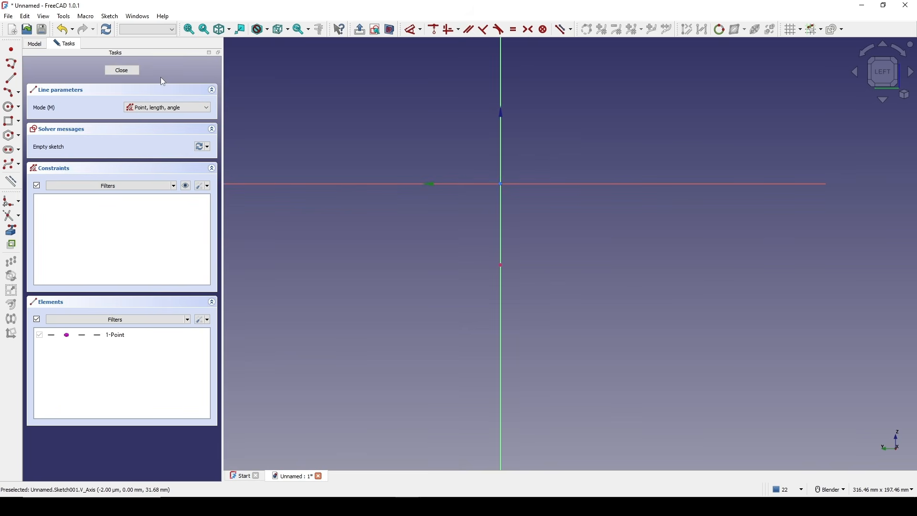
pyautogui.click(501, 263)
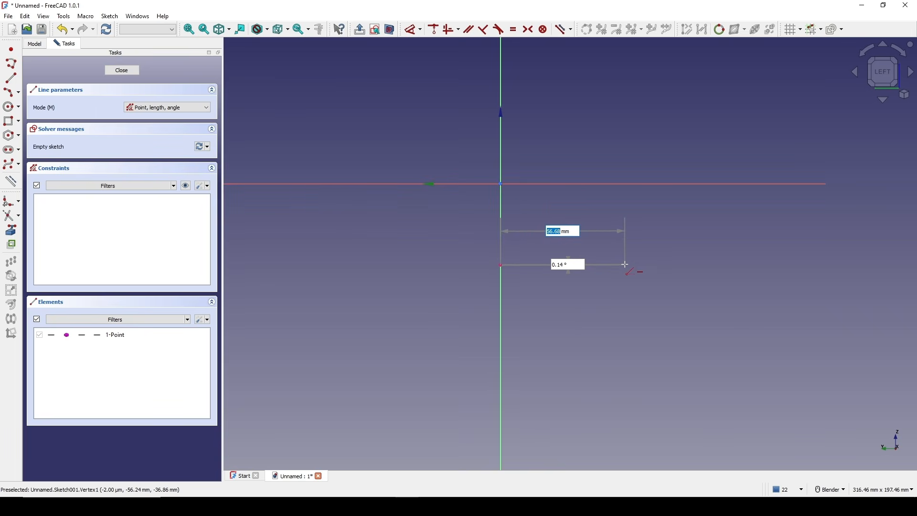
pyautogui.click(626, 265)
pyautogui.scroll(2, 713, 257)
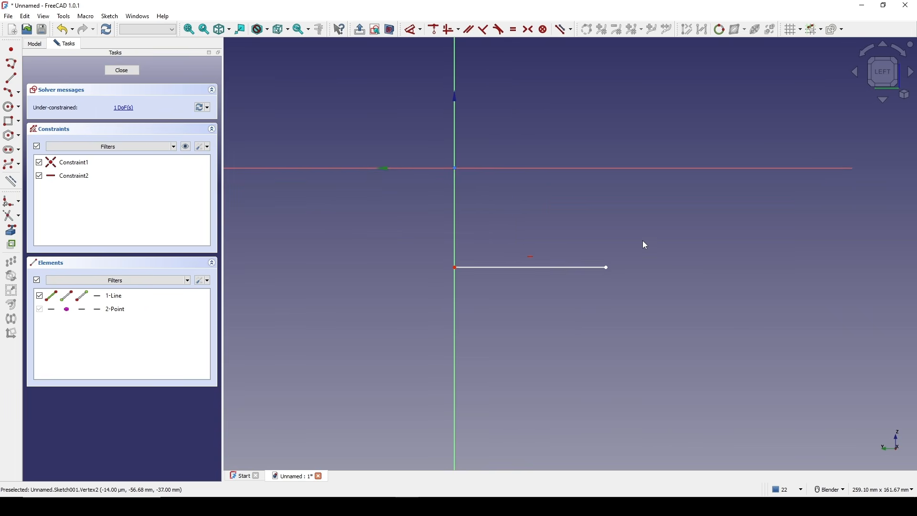
# Dimension the horizontal base line's length and set it to 50 mm.
pyautogui.click(542, 264)
pyautogui.press('d')
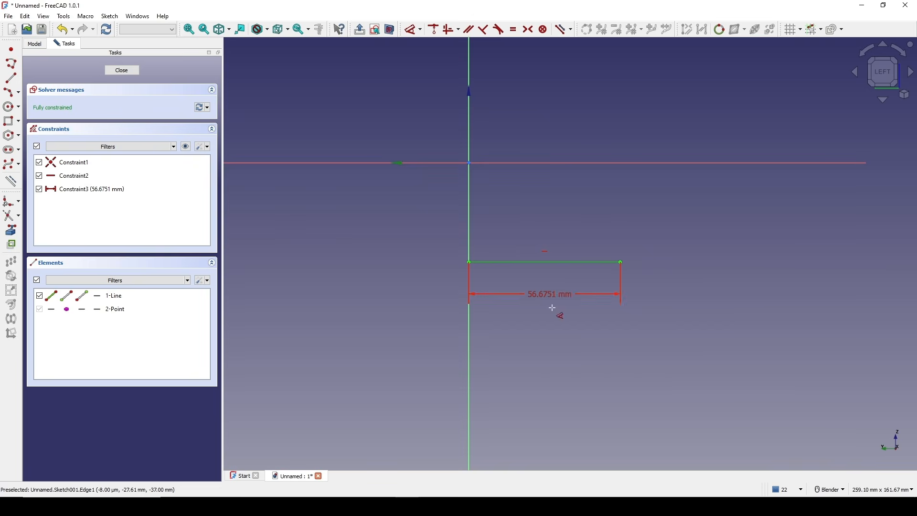
pyautogui.click(551, 308)
pyautogui.write('50')
pyautogui.press('Return')
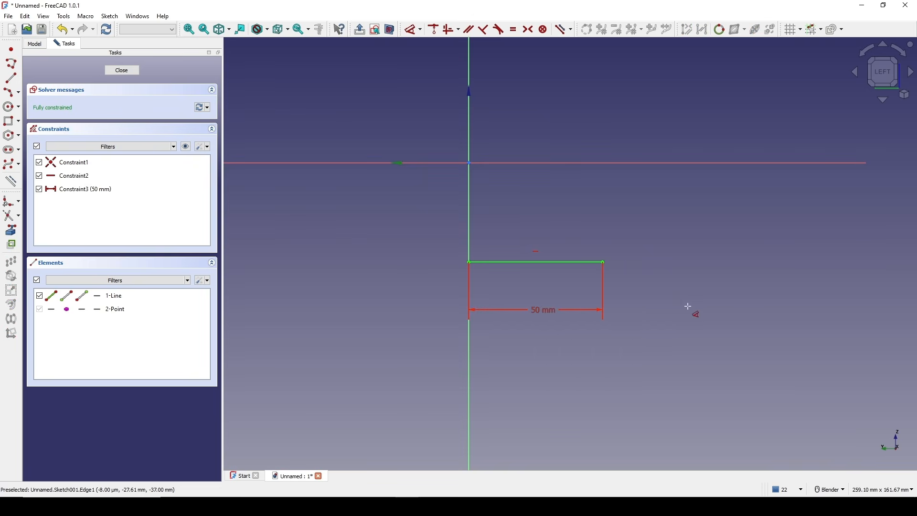
# Draw an outward-bulging three-point arc up from the base line's free end and align its two endpoints vertically.
pyautogui.click(7, 95)
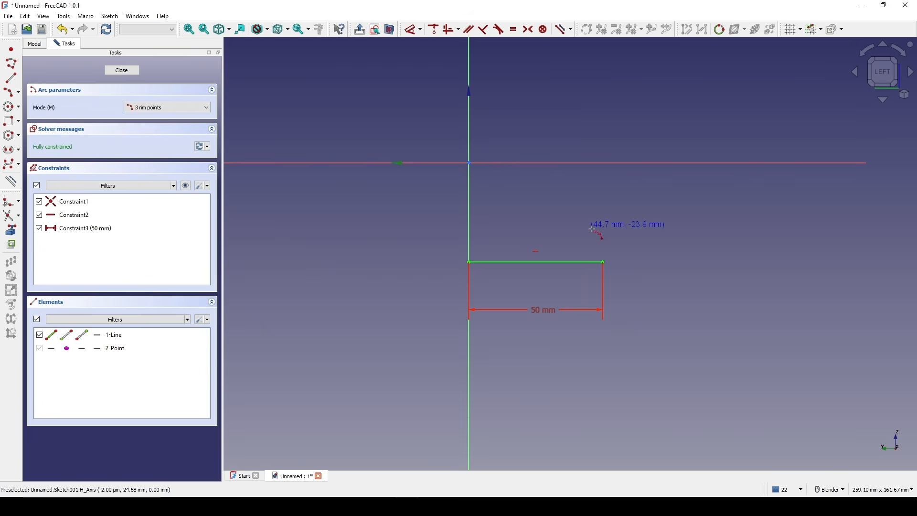
pyautogui.click(603, 260)
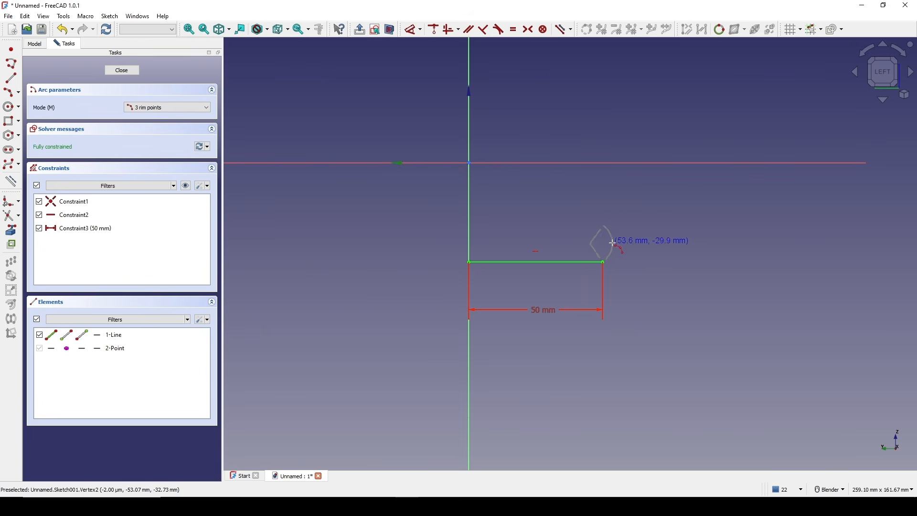
pyautogui.click(613, 243)
pyautogui.scroll(3, 633, 241)
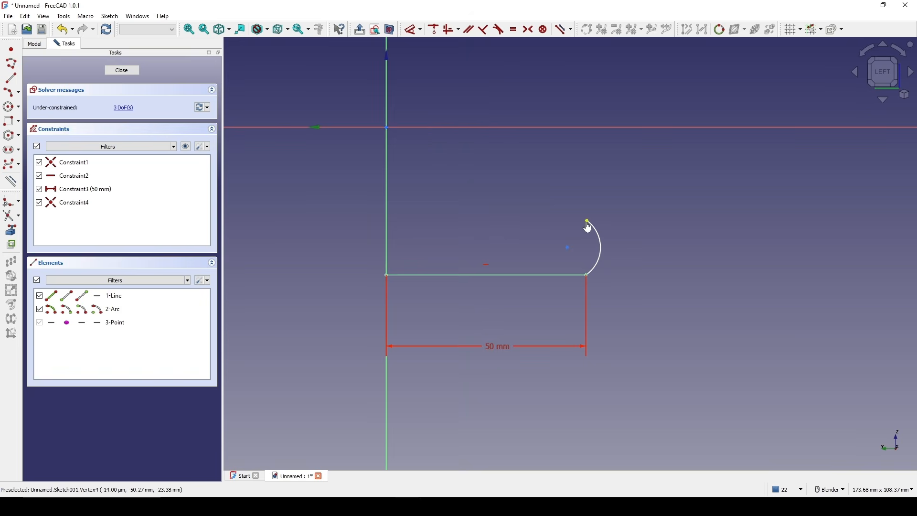
pyautogui.click(587, 222)
pyautogui.click(585, 276)
pyautogui.press('v')
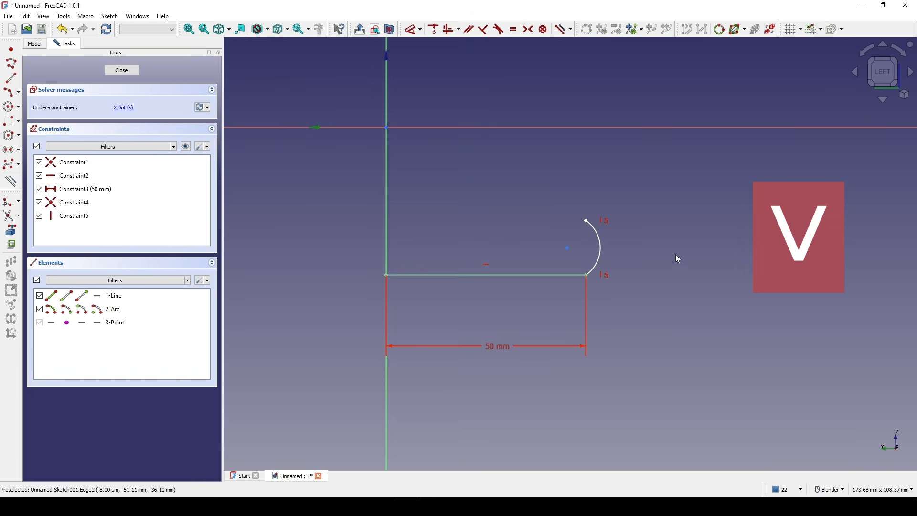
# Constrain the radius of the arc at the base line's end to 10 mm.
pyautogui.keyDown('shift'); pyautogui.moveTo(634, 229); pyautogui.dragTo(633, 239, button='middle'); pyautogui.keyUp('shift')
pyautogui.press('d')
pyautogui.click(600, 253)
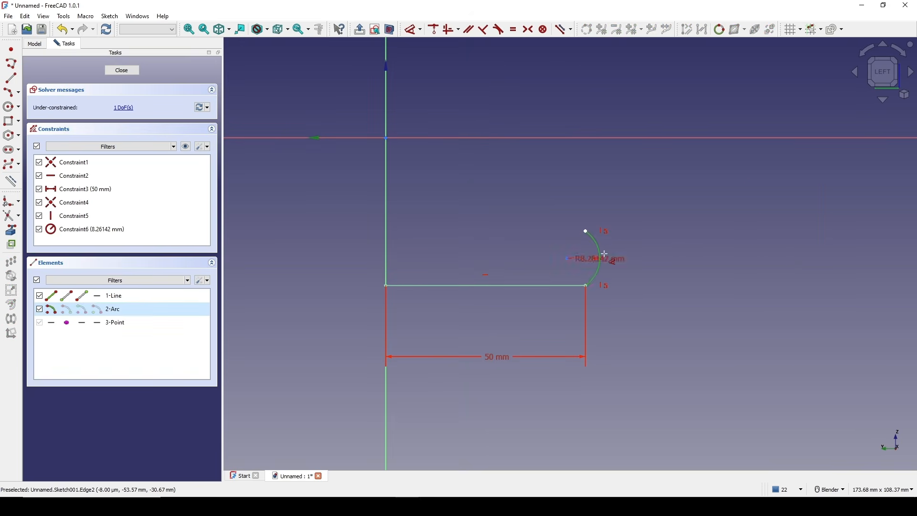
pyautogui.click(623, 254)
pyautogui.write('1mm')
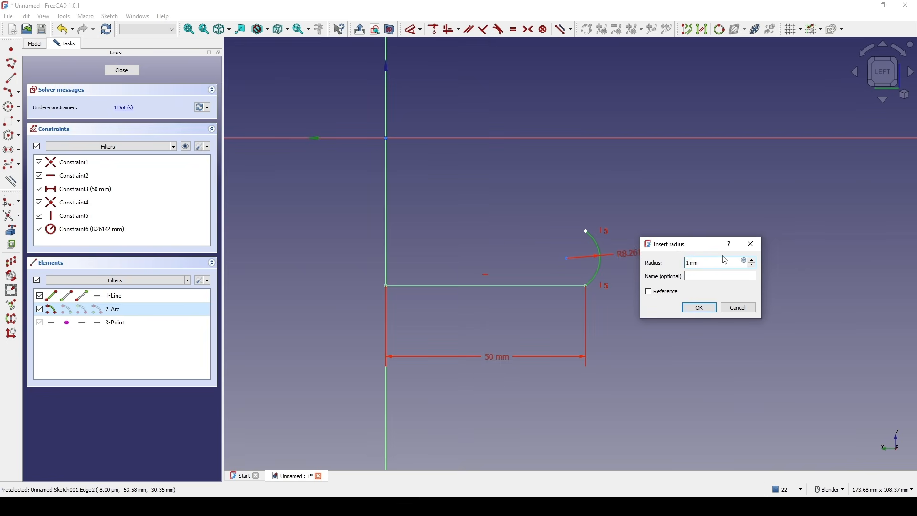
pyautogui.write('0')
pyautogui.press('Return')
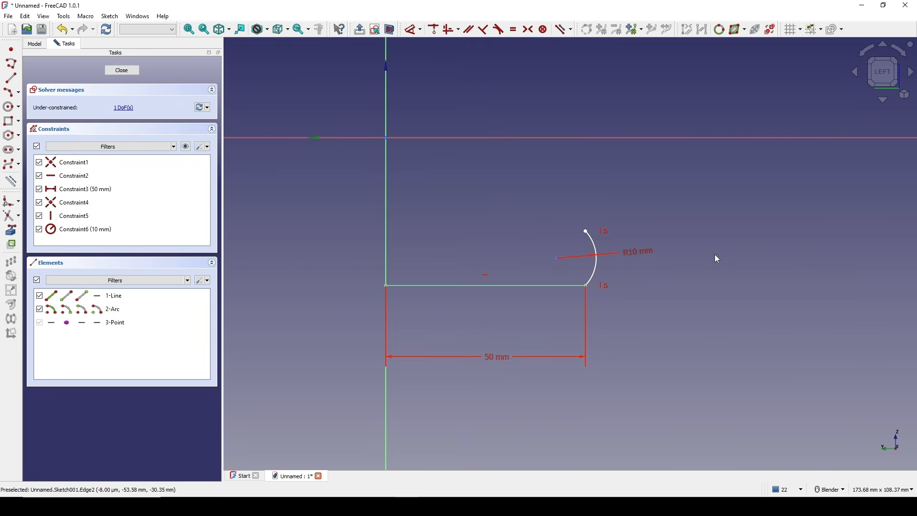
# Align the 10 mm arc's center vertically with its upper endpoint so the arc forms a semicircle.
pyautogui.click(556, 258)
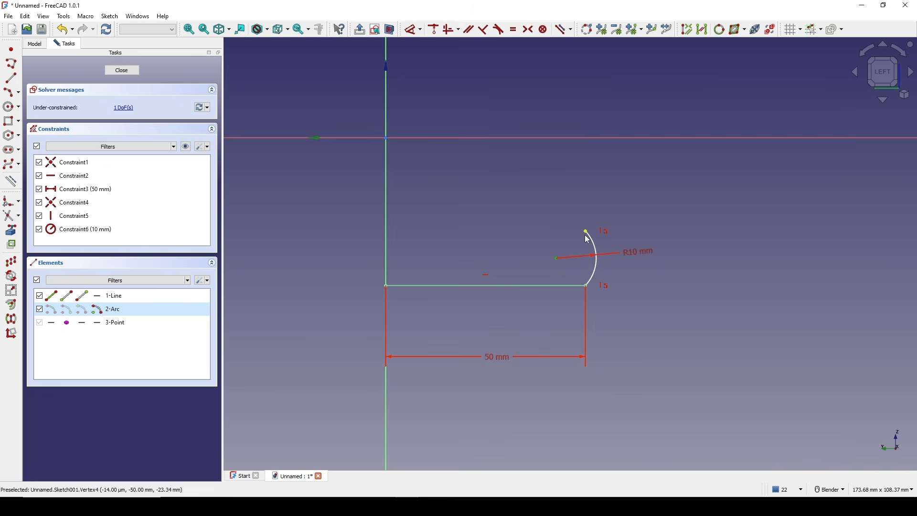
pyautogui.click(585, 231)
pyautogui.press('v')
pyautogui.scroll(-1, 681, 241)
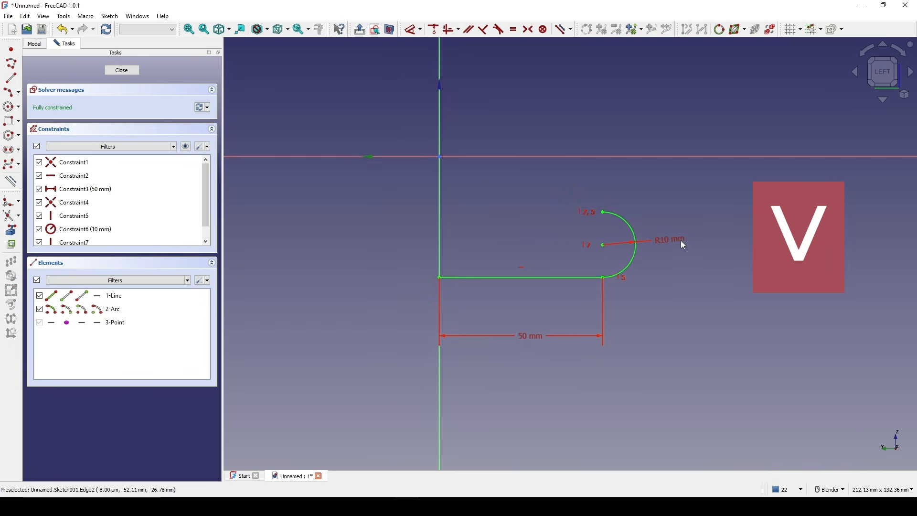
pyautogui.moveTo(663, 211)
pyautogui.keyDown('shift'); pyautogui.mouseDown(button='middle')
pyautogui.moveTo(637, 249)
pyautogui.moveTo(572, 255)
pyautogui.mouseUp(button='middle'); pyautogui.keyUp('shift')
pyautogui.keyDown('shift'); pyautogui.moveTo(619, 233); pyautogui.dragTo(701, 217, button='middle'); pyautogui.keyUp('shift')
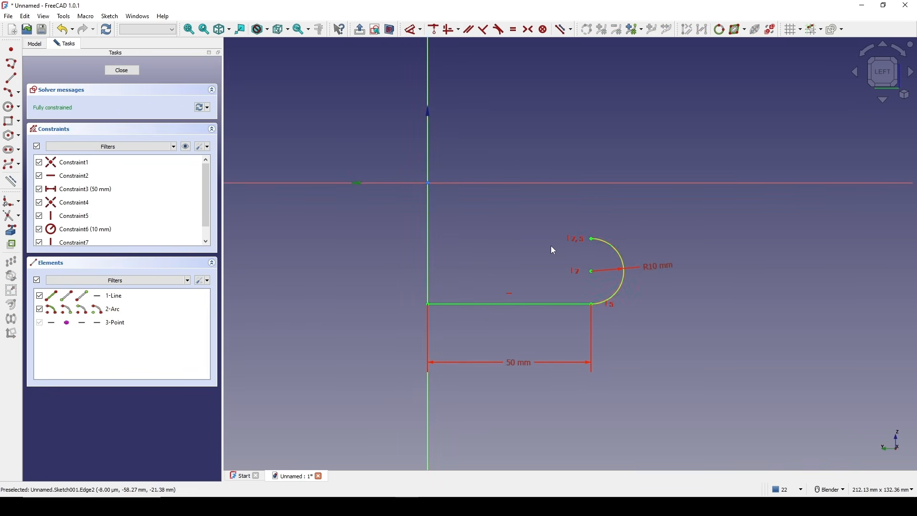
# Draw an upward-bulging three-point arc about 20 mm wide, starting on the vertical axis below the horizontal axis.
pyautogui.click(8, 92)
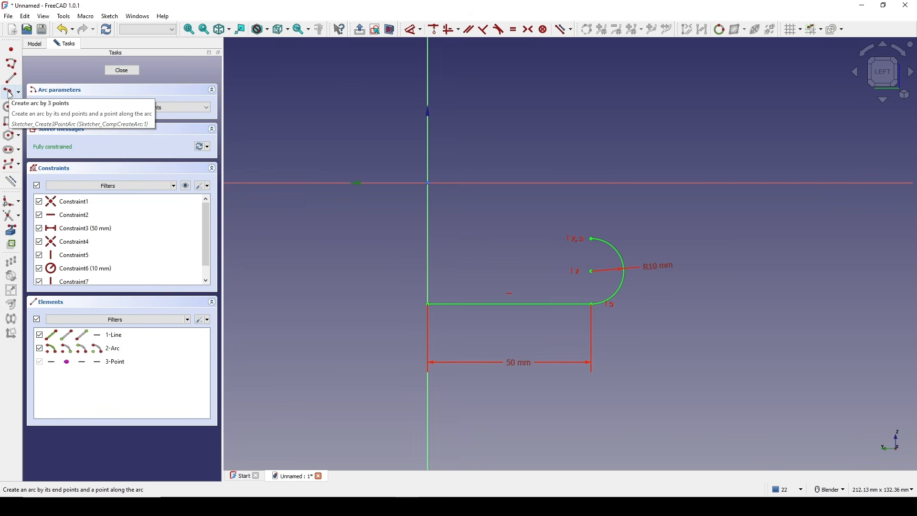
pyautogui.scroll(1, 466, 185)
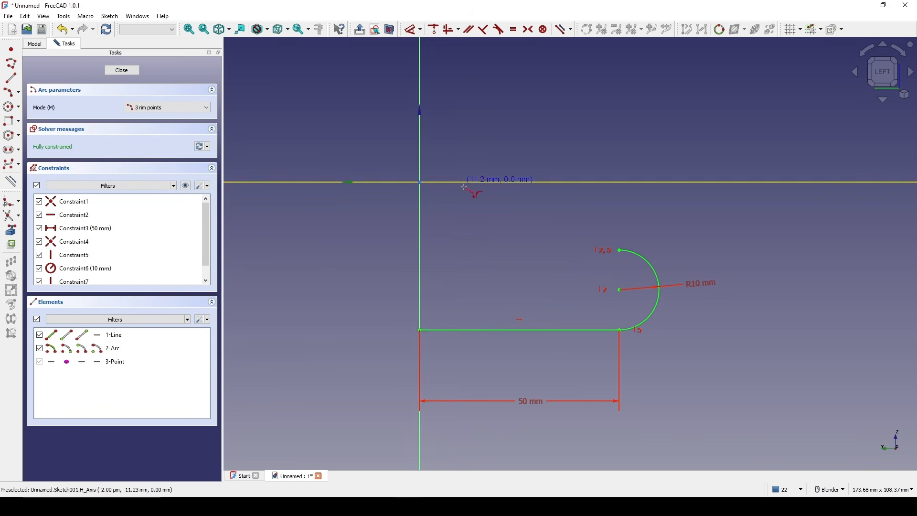
pyautogui.click(422, 223)
pyautogui.click(499, 226)
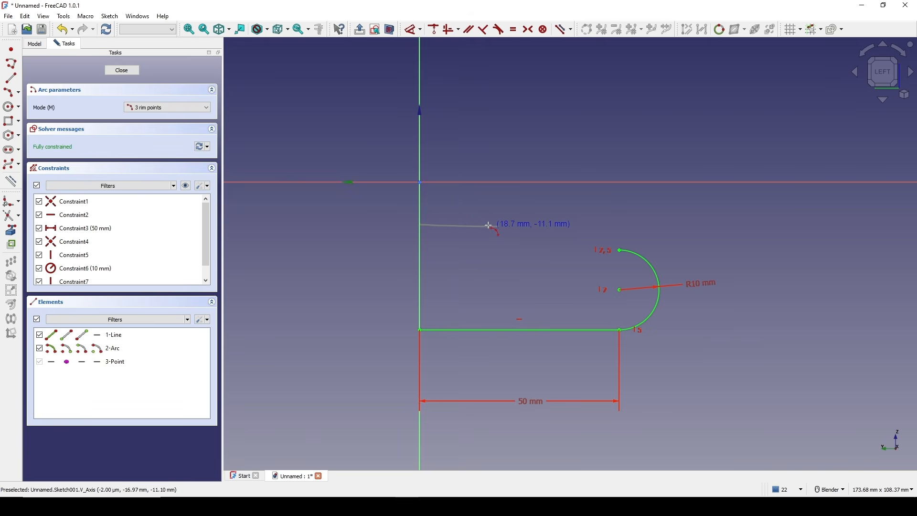
pyautogui.click(466, 196)
pyautogui.rightClick(551, 195)
# Align the upper arc's two endpoints and center horizontally.
pyautogui.keyDown('shift'); pyautogui.moveTo(523, 209); pyautogui.dragTo(522, 222, button='middle'); pyautogui.keyUp('shift')
pyautogui.click(420, 240)
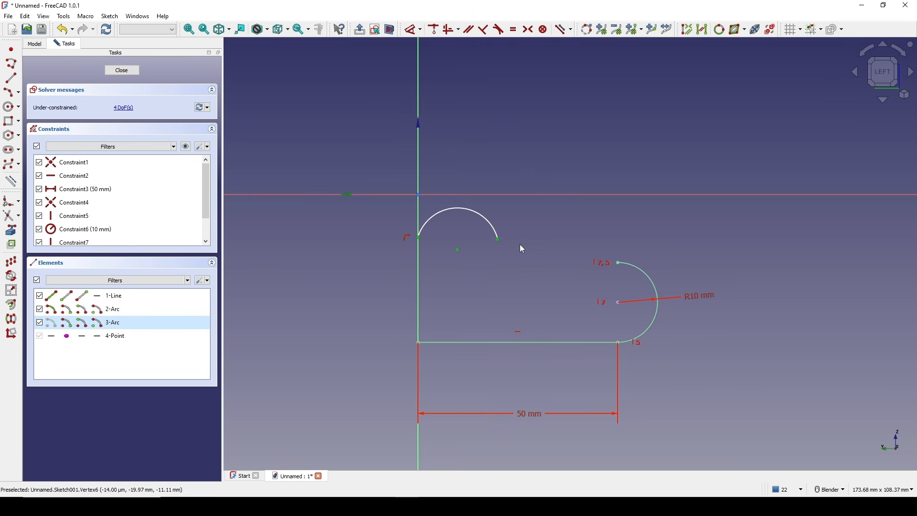
pyautogui.press('h')
# Make the upper arc tangent to the horizontal axis.
pyautogui.scroll(3, 516, 229)
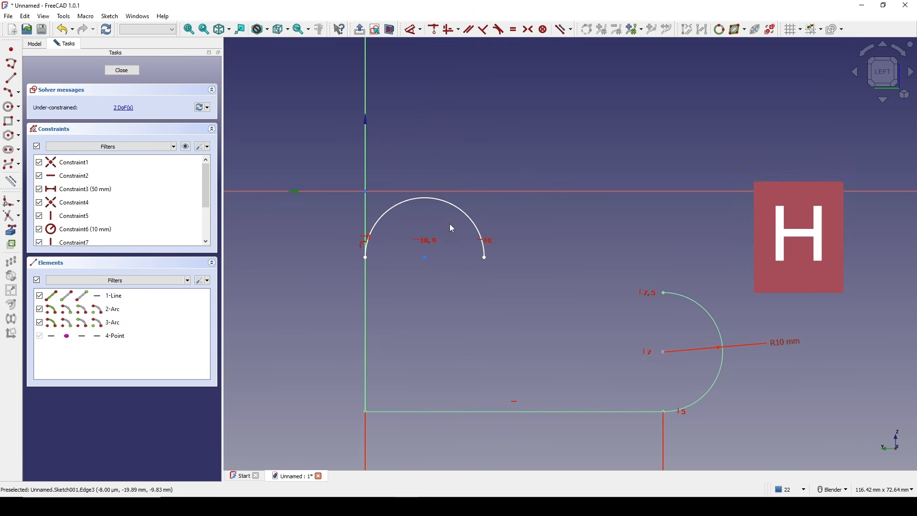
pyautogui.click(449, 204)
pyautogui.click(501, 192)
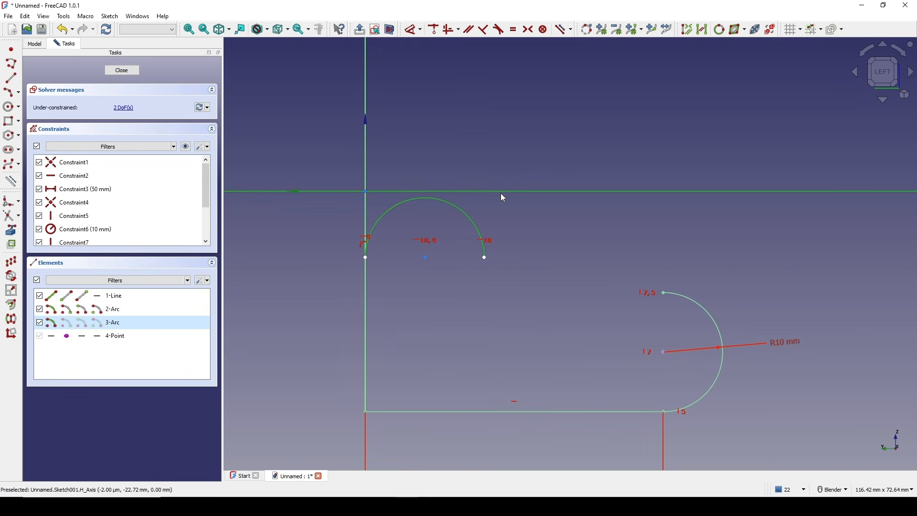
pyautogui.press('t')
# Make the upper arc equal in radius to the 10 mm arc at the base line's end.
pyautogui.scroll(-3, 501, 194)
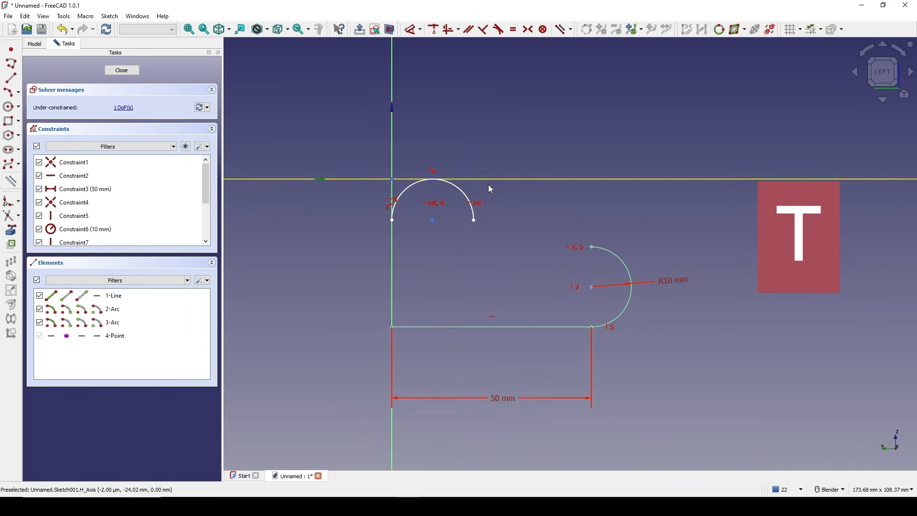
pyautogui.scroll(1, 491, 189)
pyautogui.click(462, 191)
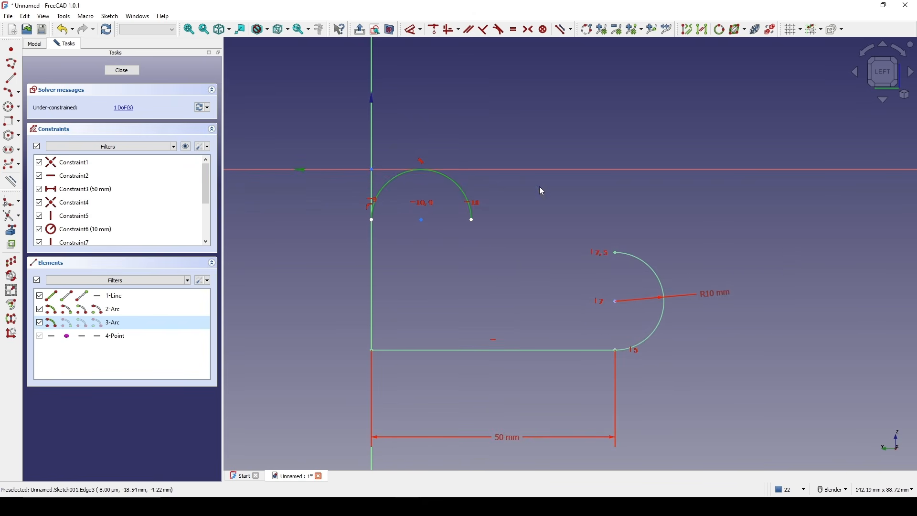
pyautogui.click(663, 280)
pyautogui.press('e')
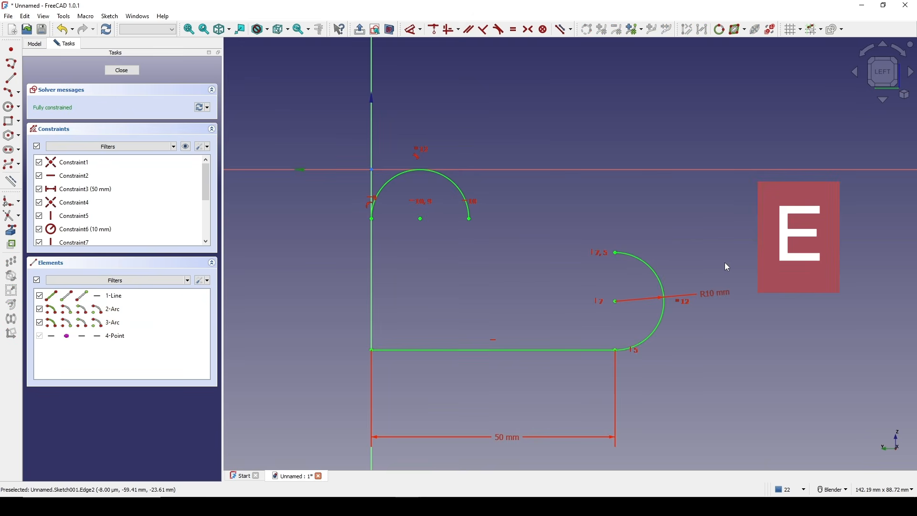
# Draw a polyline from the upper arc's free end, about 5 mm straight down and across to the 10 mm arc's upper endpoint.
pyautogui.moveTo(689, 224)
pyautogui.keyDown('shift'); pyautogui.mouseDown(button='middle')
pyautogui.moveTo(572, 253)
pyautogui.moveTo(683, 190)
pyautogui.mouseUp(button='middle'); pyautogui.keyUp('shift')
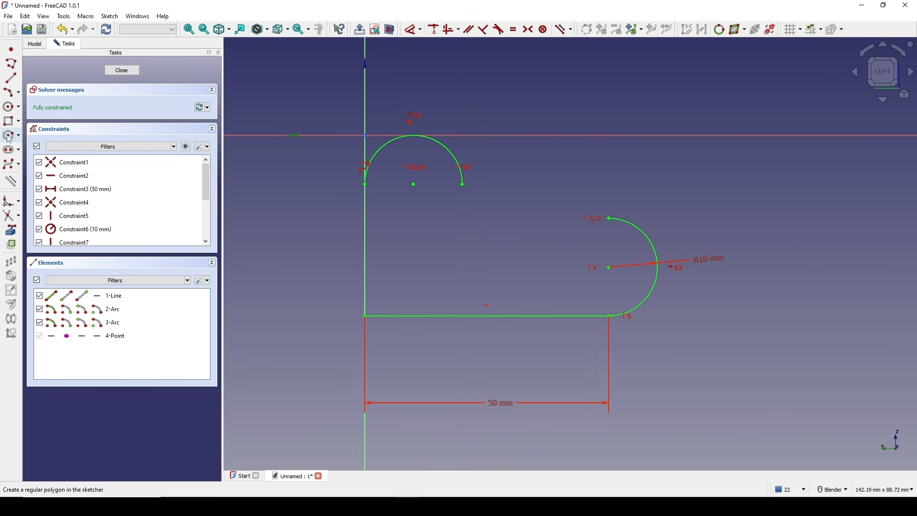
pyautogui.click(12, 78)
pyautogui.scroll(2, 550, 120)
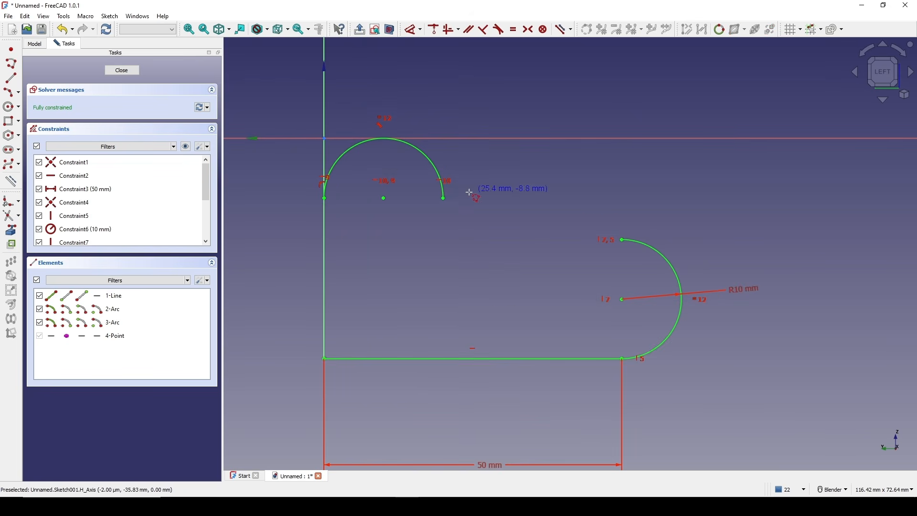
pyautogui.click(444, 199)
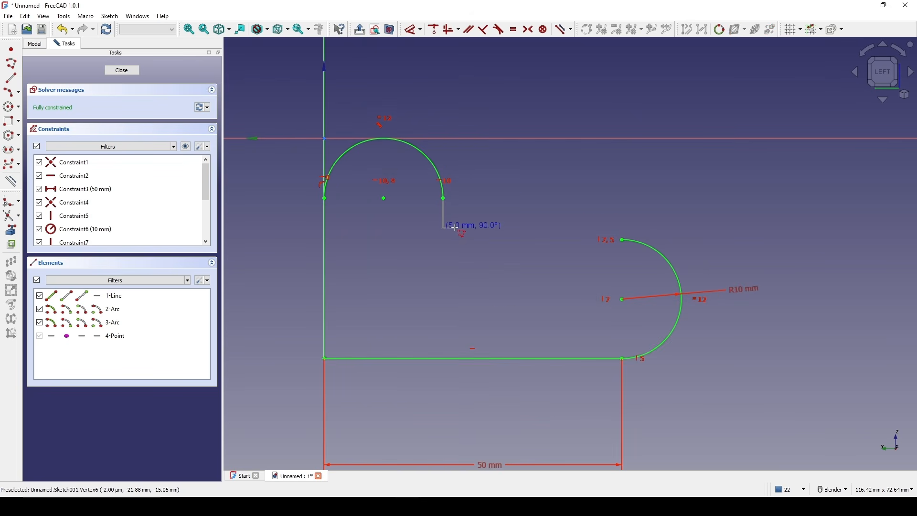
pyautogui.click(445, 229)
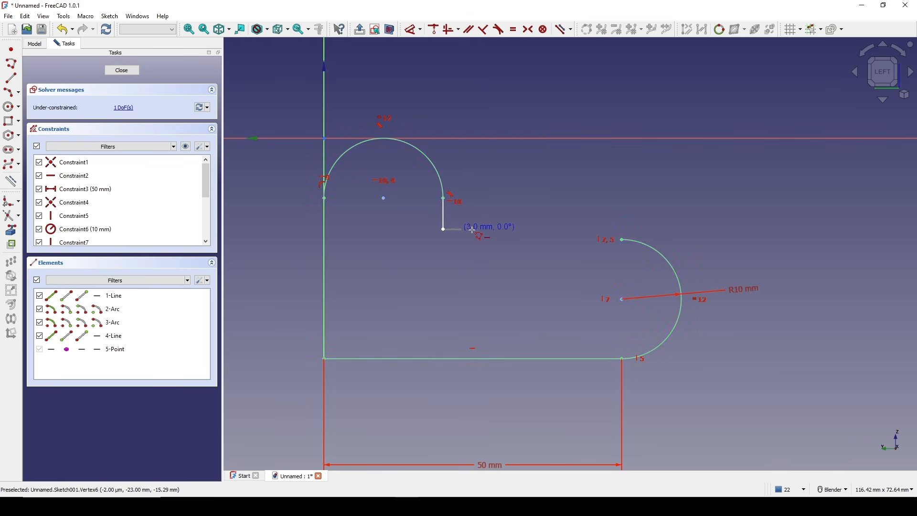
pyautogui.click(620, 239)
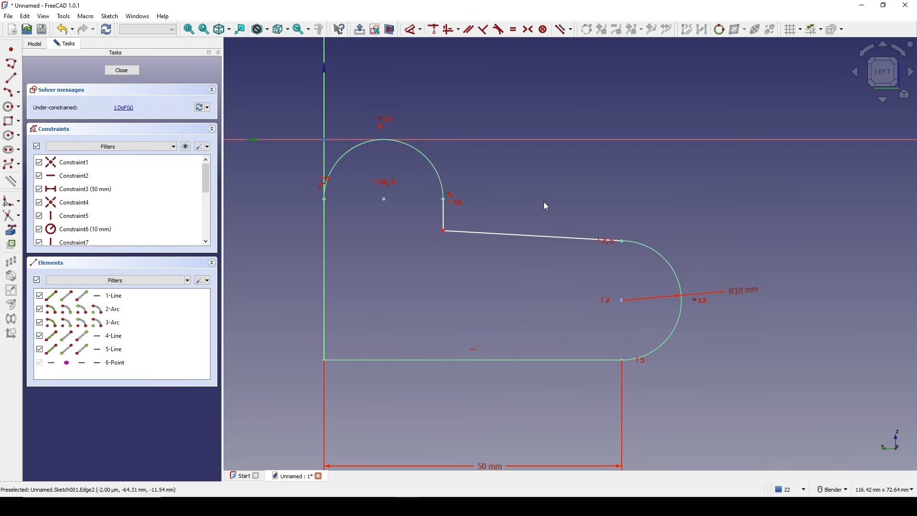
# Make the long connecting line perpendicular to the short vertical line.
pyautogui.keyDown('shift'); pyautogui.moveTo(544, 203); pyautogui.dragTo(550, 266, button='middle'); pyautogui.keyUp('shift')
pyautogui.click(488, 294)
pyautogui.click(452, 282)
pyautogui.press('n')
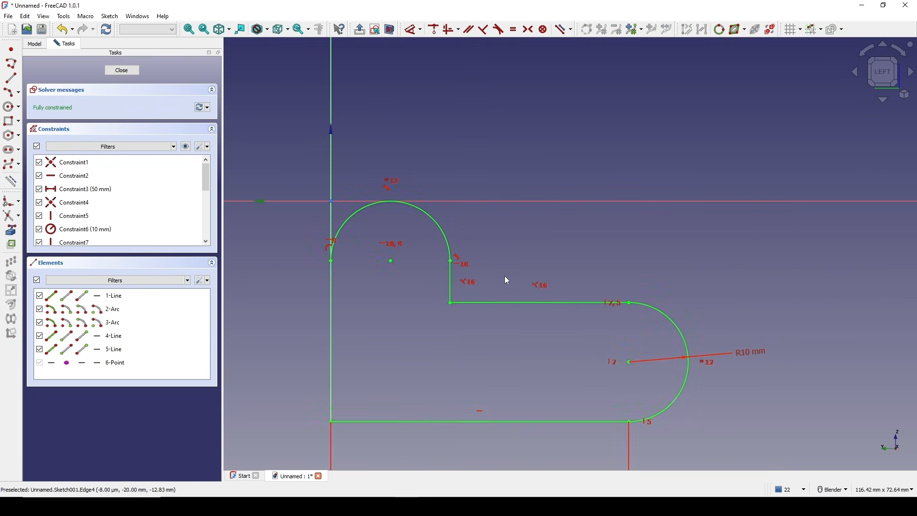
# Close the profile with a vertical line from the upper arc's start point down to the start of the base line.
pyautogui.scroll(-1, 502, 239)
pyautogui.keyDown('shift'); pyautogui.moveTo(499, 232); pyautogui.dragTo(509, 197, button='middle'); pyautogui.keyUp('shift')
pyautogui.scroll(1, 590, 243)
pyautogui.keyDown('shift'); pyautogui.moveTo(569, 190); pyautogui.dragTo(587, 225, button='middle'); pyautogui.keyUp('shift')
pyautogui.click(10, 79)
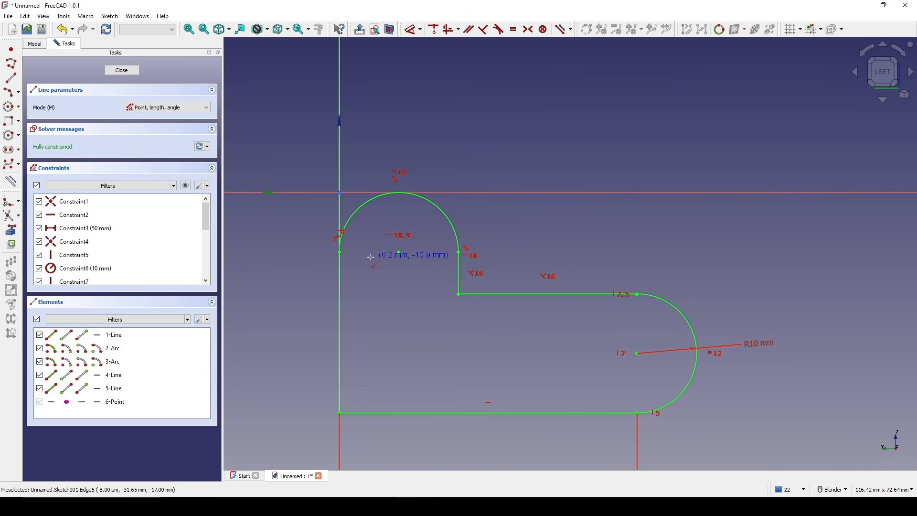
pyautogui.click(340, 252)
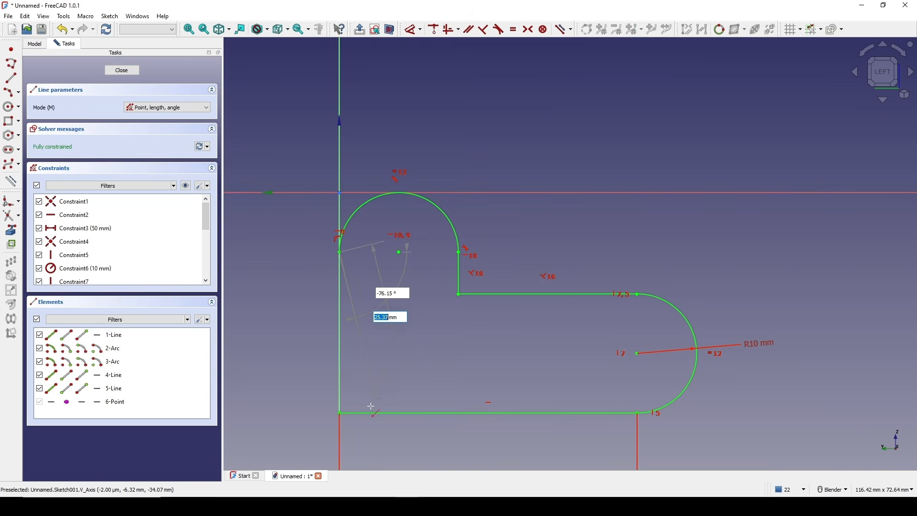
pyautogui.click(339, 413)
pyautogui.press('Escape')
pyautogui.scroll(-2, 423, 351)
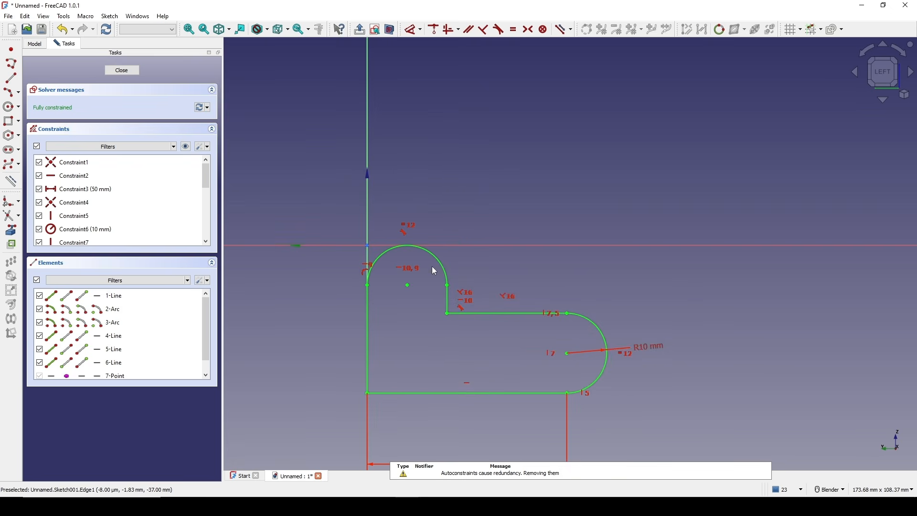
# Fillet the inner corner between the short vertical line and the long horizontal line with a radius of about 2.3 mm.
pyautogui.scroll(2, 446, 313)
pyautogui.keyDown('shift'); pyautogui.moveTo(444, 343); pyautogui.dragTo(440, 223, button='middle'); pyautogui.keyUp('shift')
pyautogui.scroll(1, 488, 144)
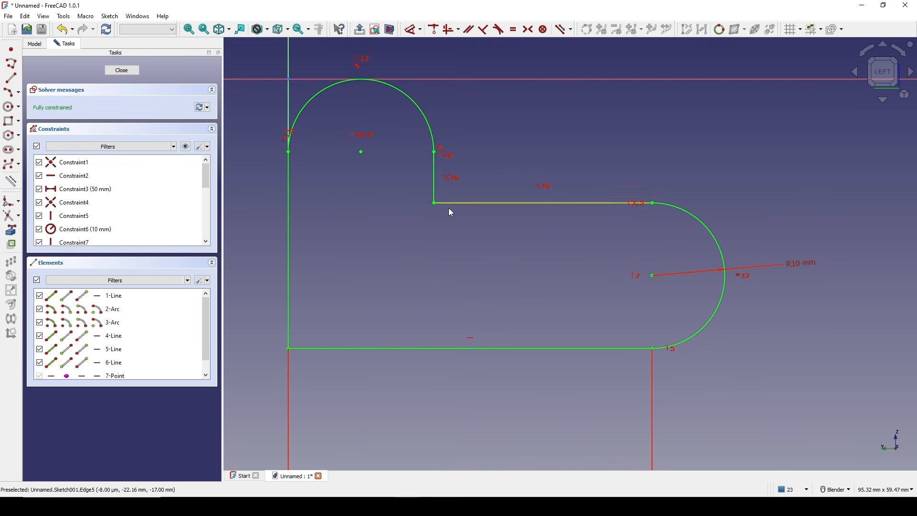
pyautogui.click(11, 201)
pyautogui.scroll(1, 431, 180)
pyautogui.click(436, 184)
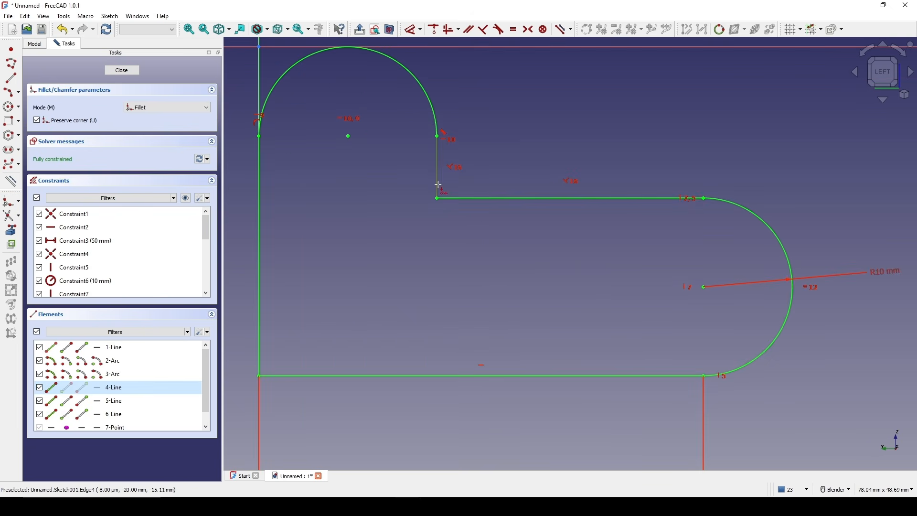
pyautogui.click(457, 198)
pyautogui.rightClick(493, 171)
pyautogui.scroll(1, 494, 173)
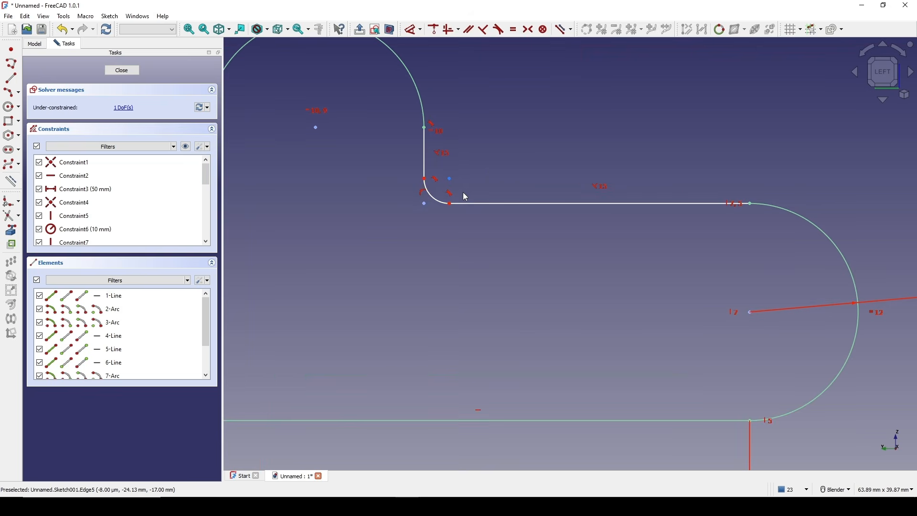
# Constrain the inner fillet's radius to 2 mm and close the sketch.
pyautogui.click(434, 194)
pyautogui.click(389, 252)
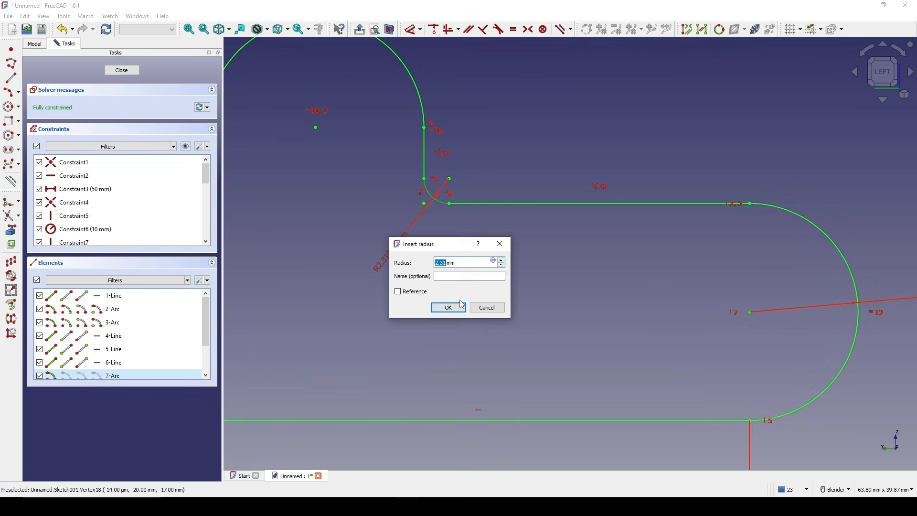
pyautogui.write('2')
pyautogui.click(448, 308)
pyautogui.scroll(-5, 526, 235)
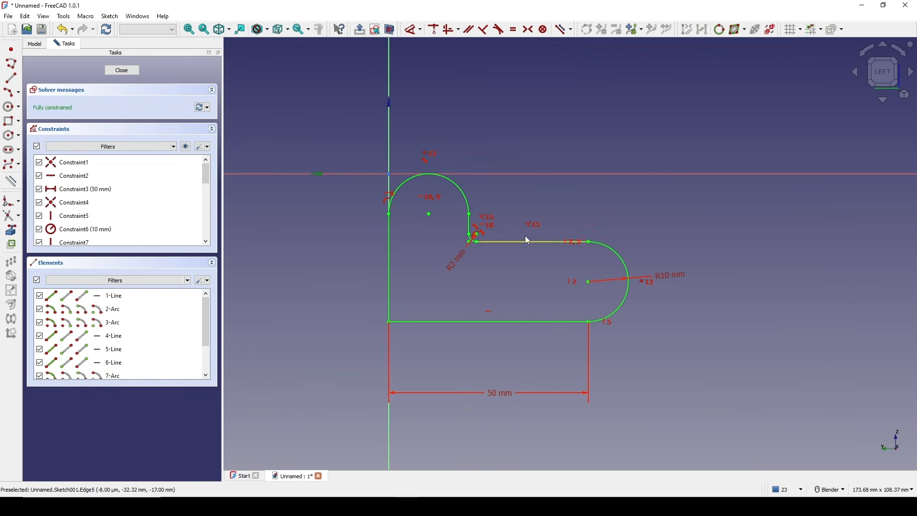
pyautogui.scroll(3, 494, 215)
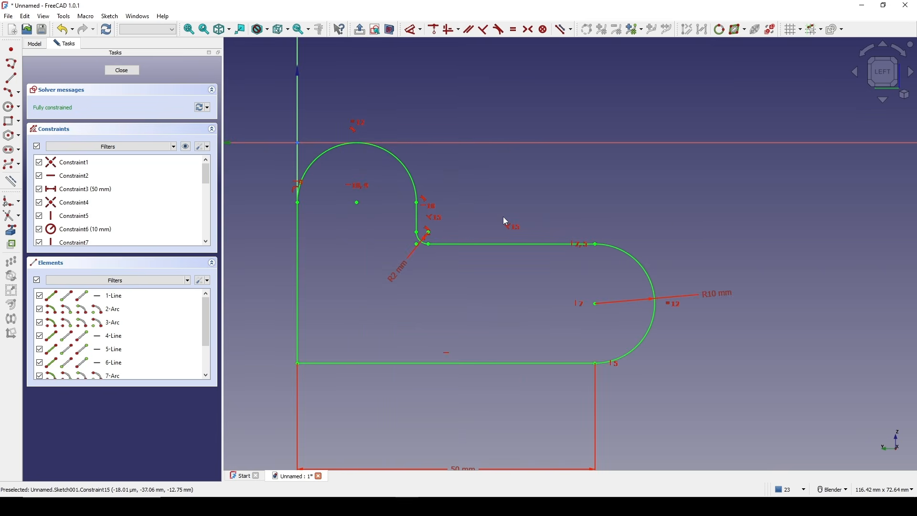
pyautogui.click(122, 71)
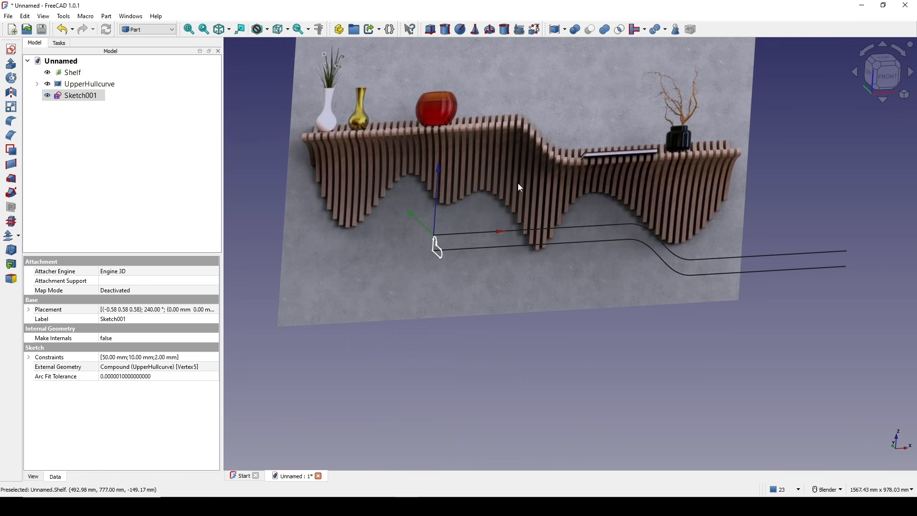
# Rename the side profile sketch as UpperProfile.
pyautogui.keyDown('shift'); pyautogui.moveTo(518, 182); pyautogui.dragTo(494, 171, button='middle'); pyautogui.keyUp('shift')
pyautogui.click(510, 293)
pyautogui.moveTo(511, 292)
pyautogui.mouseDown(button='middle')
pyautogui.moveTo(473, 292)
pyautogui.moveTo(421, 248)
pyautogui.mouseUp(button='middle')
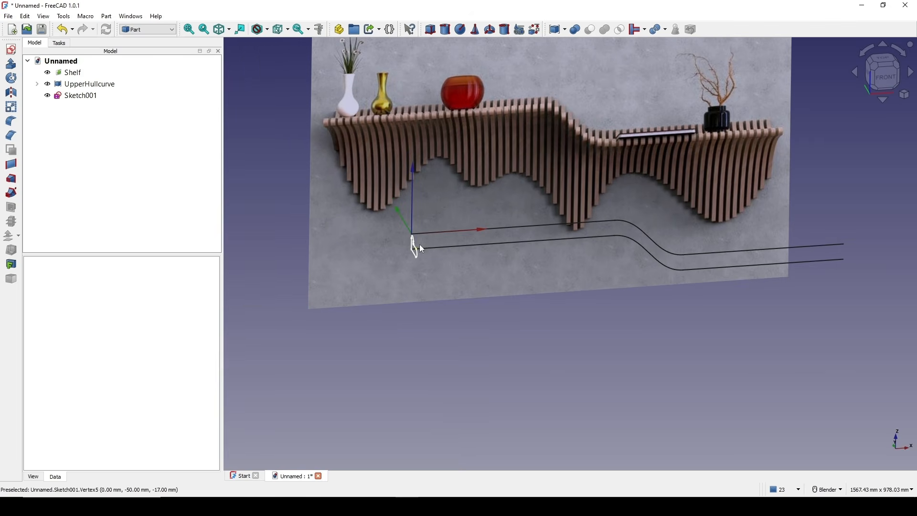
pyautogui.click(80, 95)
pyautogui.rightClick(82, 96)
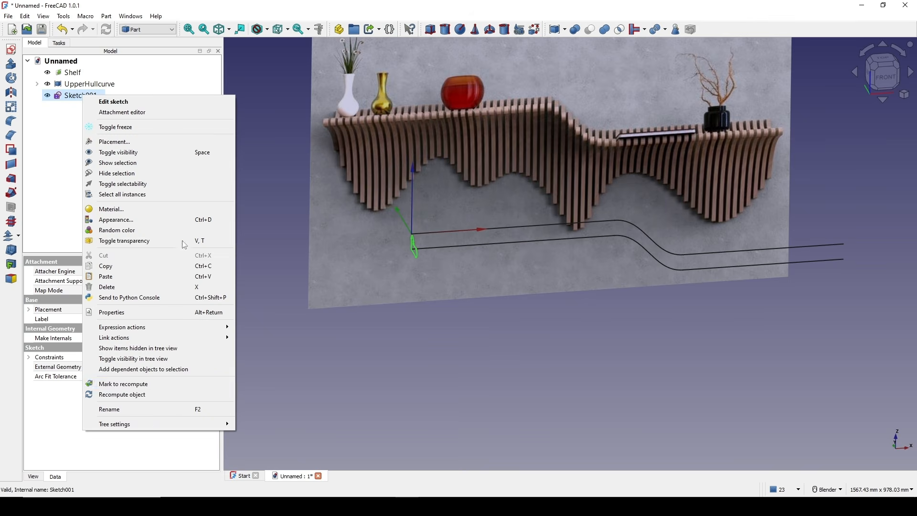
pyautogui.click(155, 413)
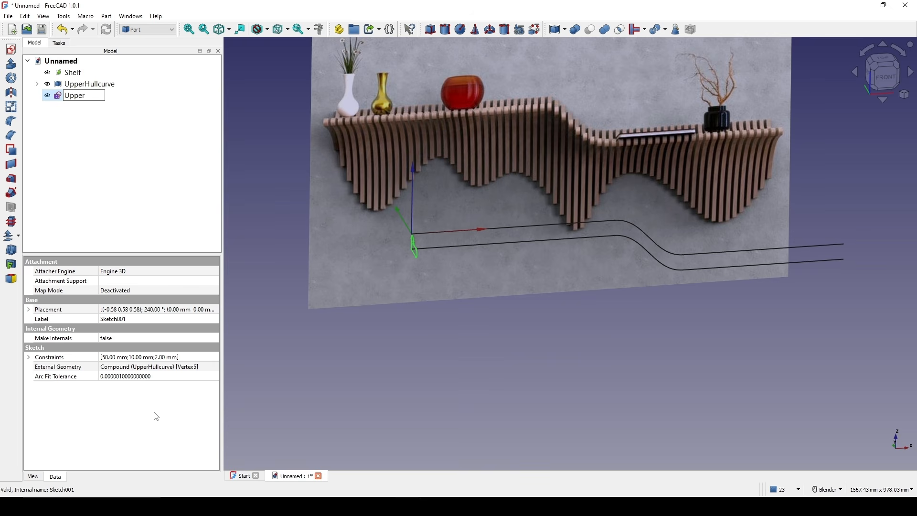
pyautogui.press('Return')
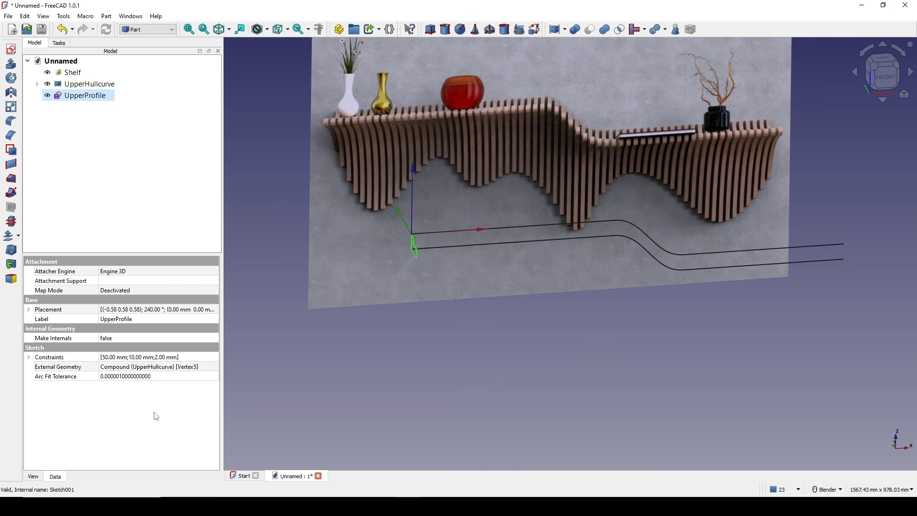
# Switch to the Curved Shapes workbench.
pyautogui.scroll(2, 520, 247)
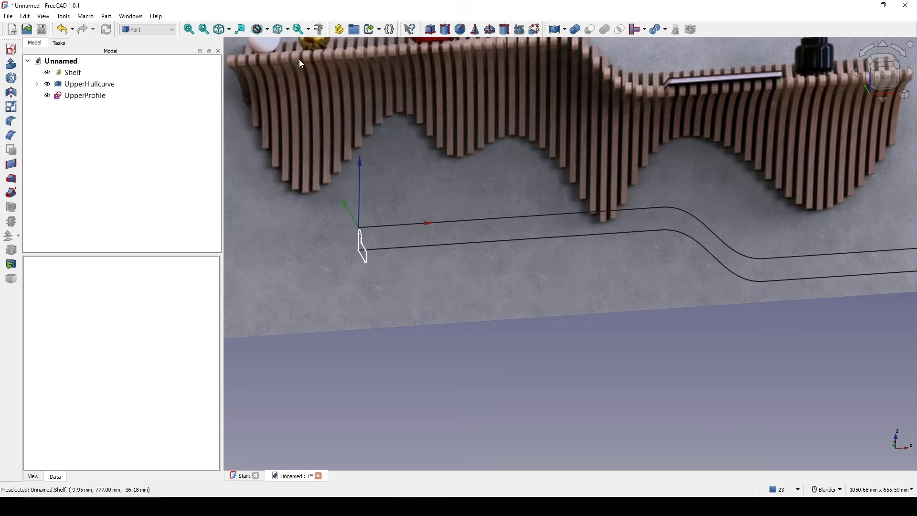
pyautogui.click(160, 29)
pyautogui.click(154, 55)
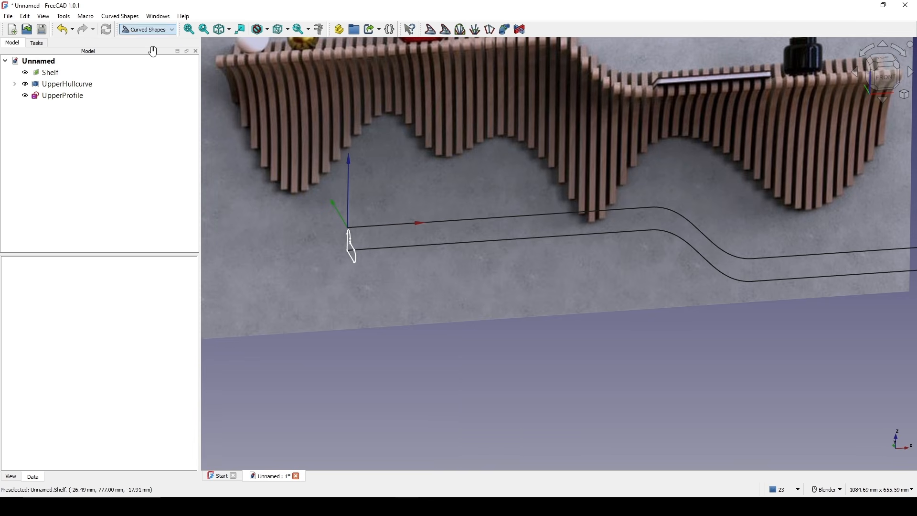
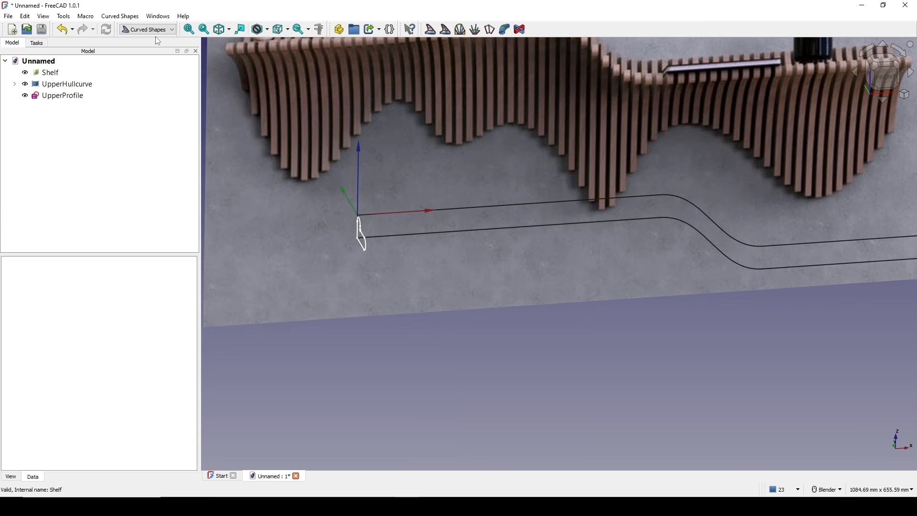
# Search the Addon Manager for "curve", view the Curved Shapes addon's page and close the manager.
pyautogui.click(63, 17)
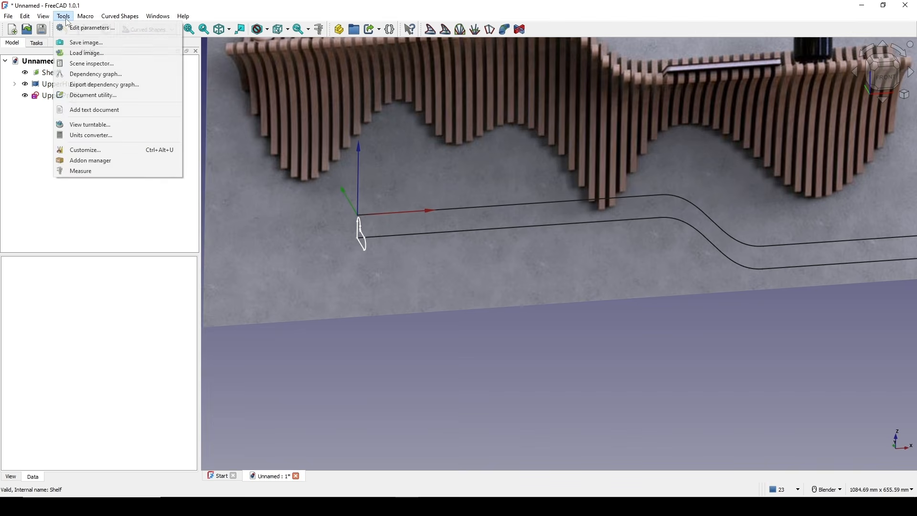
pyautogui.click(111, 160)
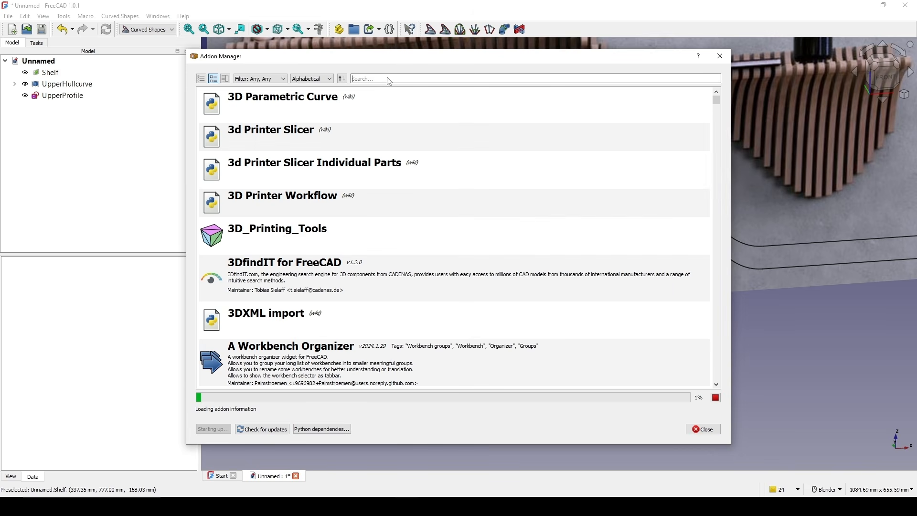
pyautogui.write('curve')
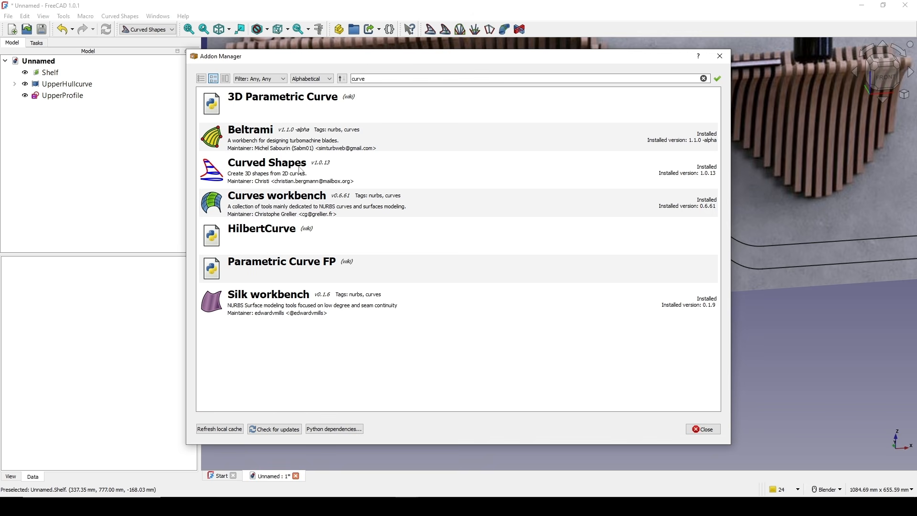
pyautogui.click(301, 170)
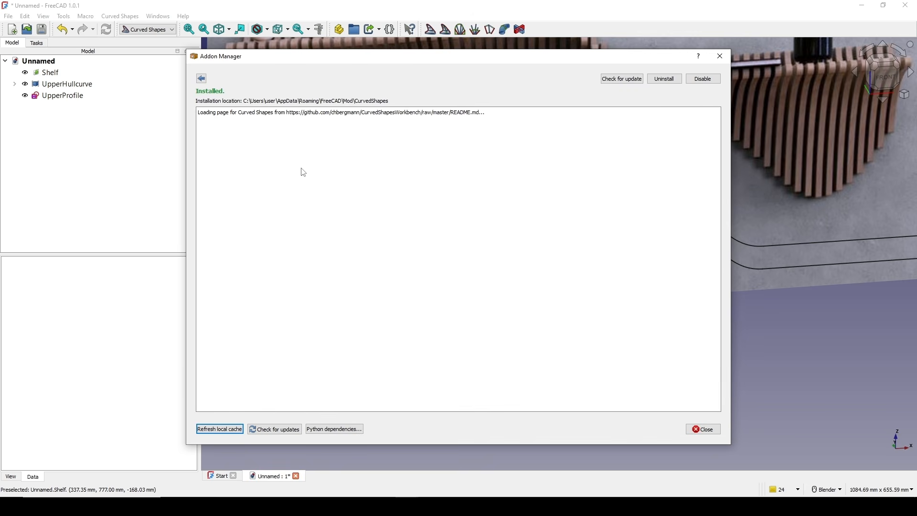
pyautogui.click(719, 56)
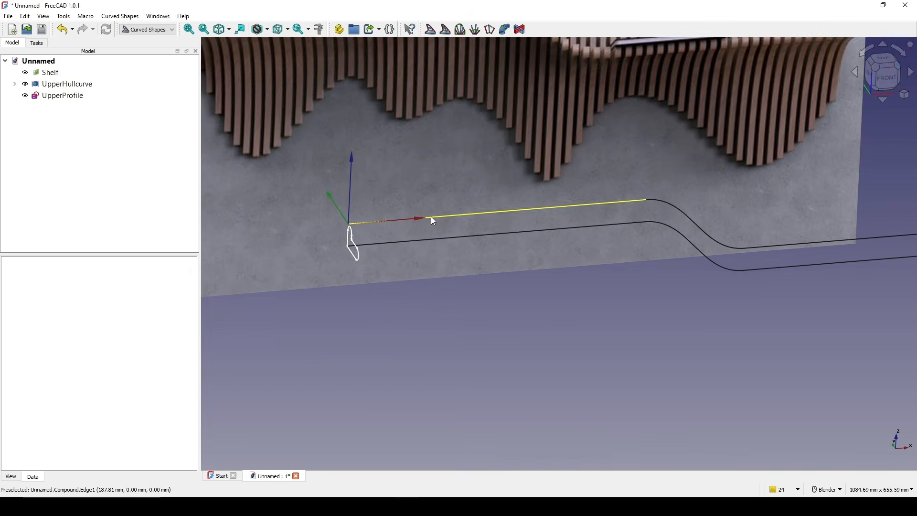
# Create a Curved Array from UpperProfile with UpperHullcurve as its hull curves.
pyautogui.click(57, 99)
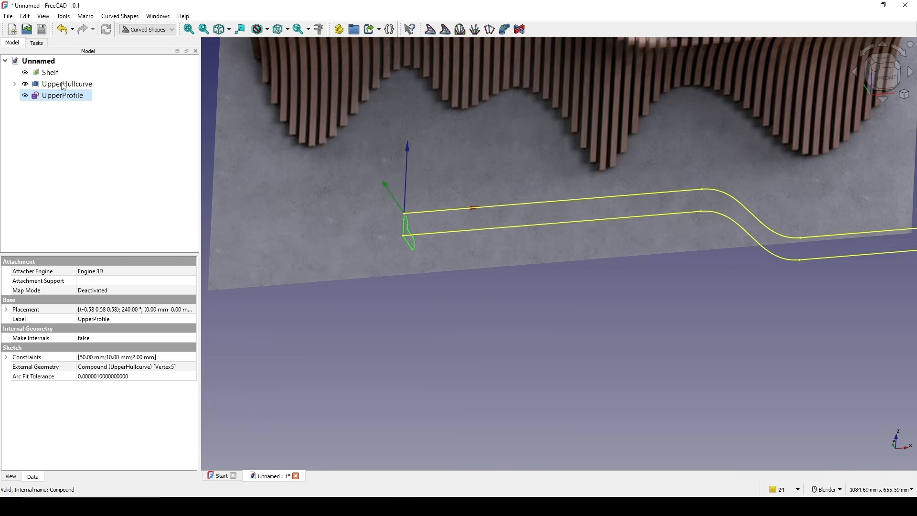
pyautogui.keyDown('ctrl'); pyautogui.click(63, 87); pyautogui.keyUp('ctrl')
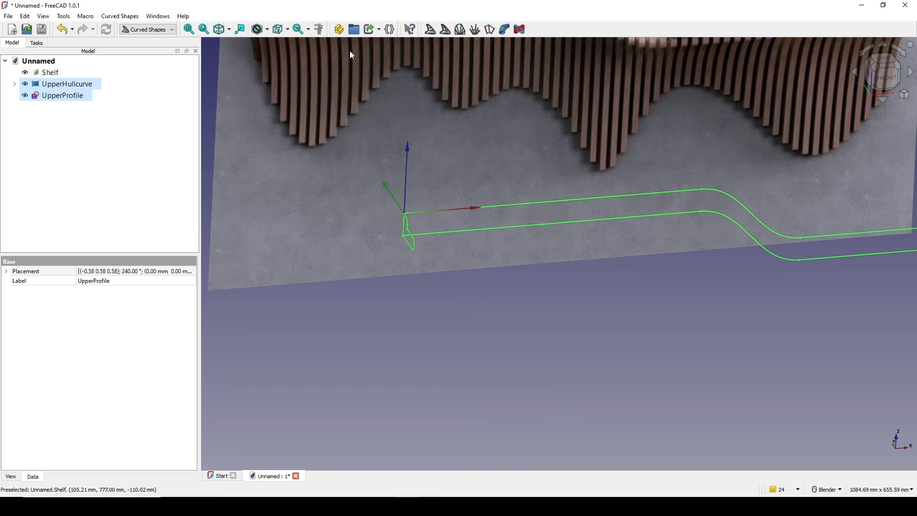
pyautogui.click(431, 30)
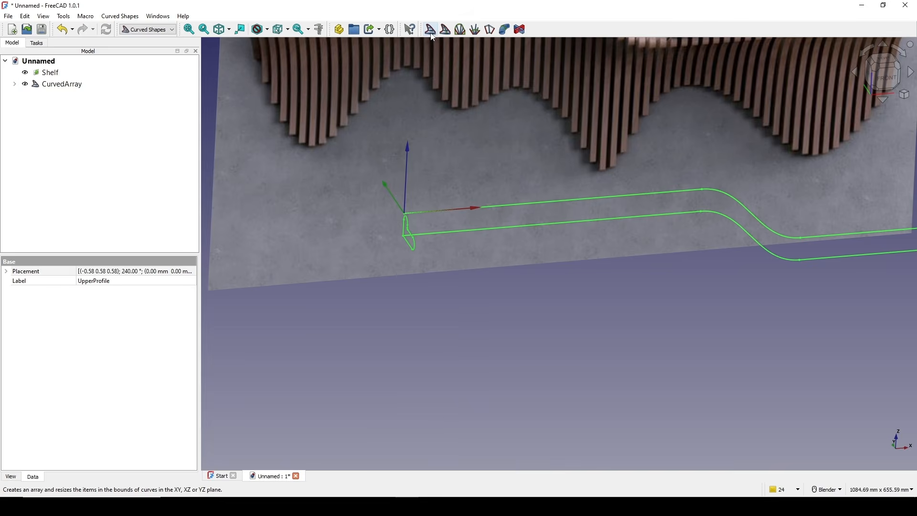
pyautogui.keyDown('shift'); pyautogui.moveTo(578, 231); pyautogui.dragTo(531, 210, button='middle'); pyautogui.keyUp('shift')
# Set the curved array's number of items to 40.
pyautogui.click(65, 86)
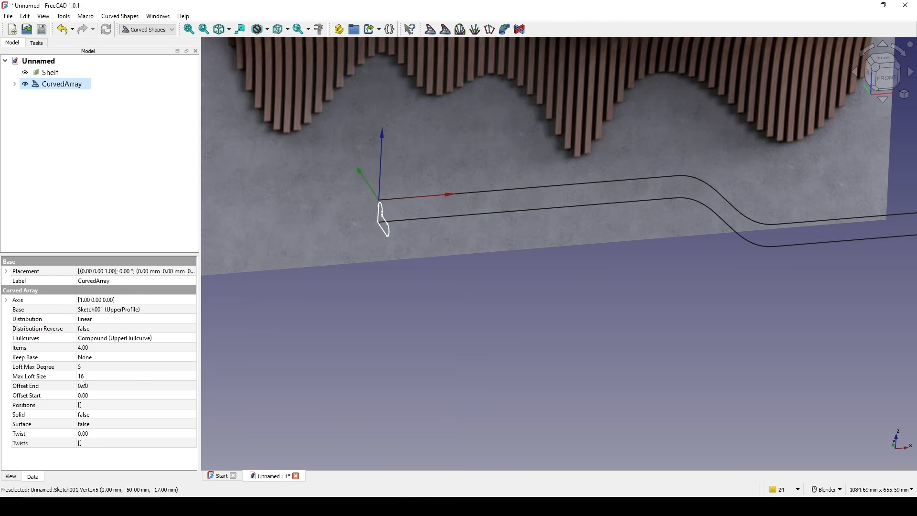
pyautogui.click(39, 350)
pyautogui.click(125, 350)
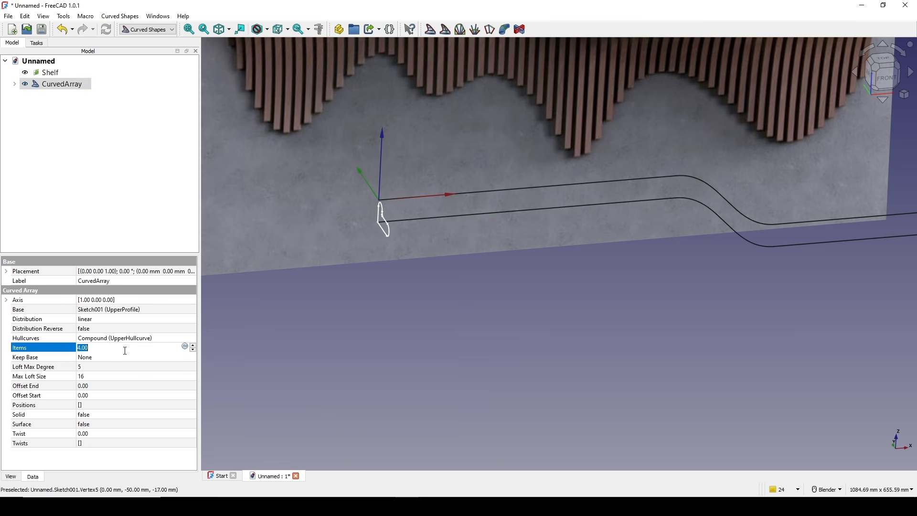
pyautogui.press('Return')
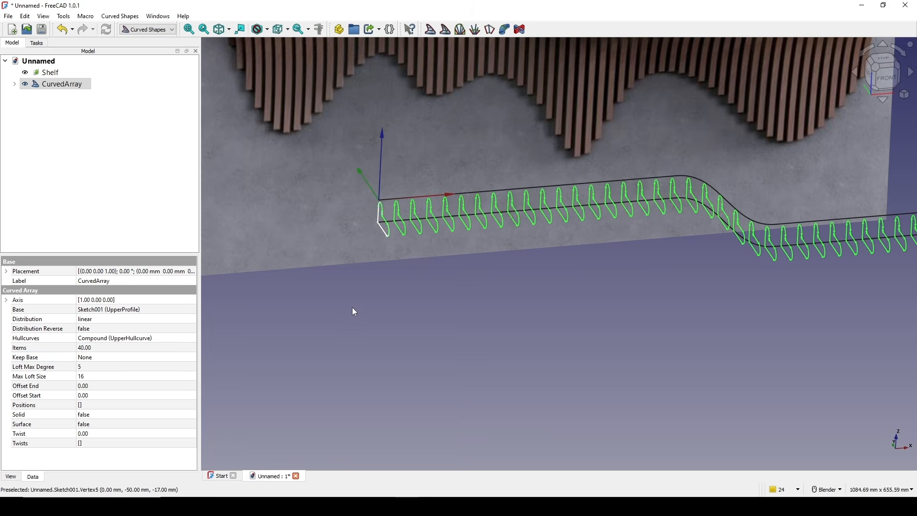
# Examine the arrayed profiles along the upper hull curves and review the array's item count property.
pyautogui.scroll(-3, 360, 335)
pyautogui.moveTo(527, 293); pyautogui.dragTo(564, 278, button='middle')
pyautogui.scroll(1, 564, 278)
pyautogui.keyDown('shift'); pyautogui.moveTo(683, 255); pyautogui.dragTo(666, 300, button='middle'); pyautogui.keyUp('shift')
pyautogui.click(662, 304)
pyautogui.scroll(1, 667, 300)
pyautogui.scroll(1, 667, 300)
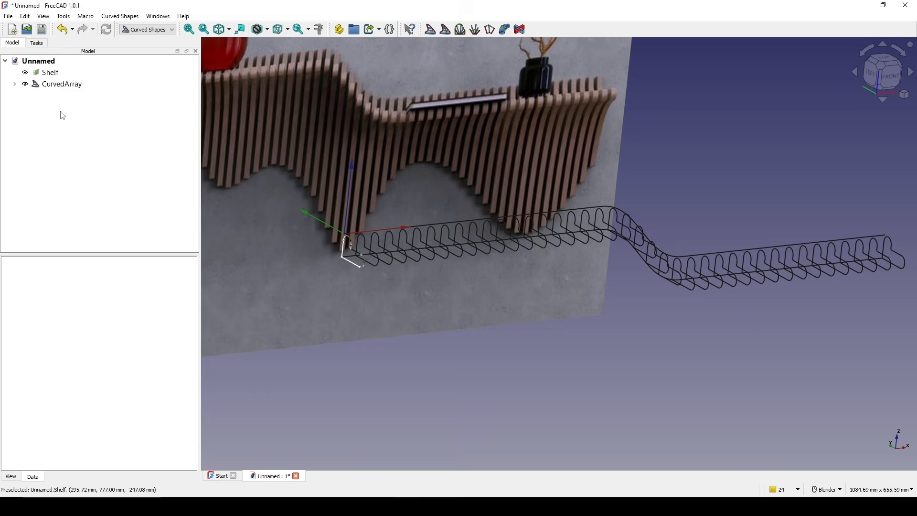
pyautogui.click(62, 85)
pyautogui.keyDown('shift'); pyautogui.moveTo(655, 230); pyautogui.dragTo(492, 229, button='middle'); pyautogui.keyUp('shift')
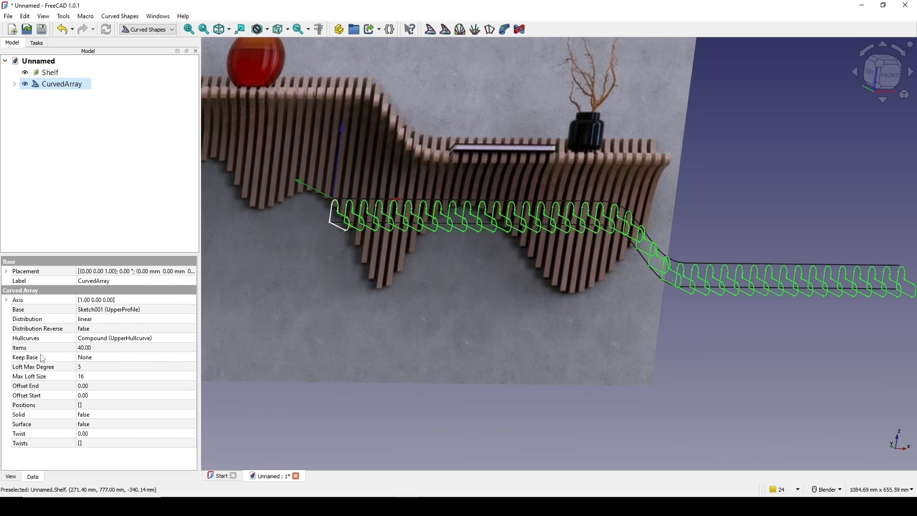
pyautogui.click(44, 352)
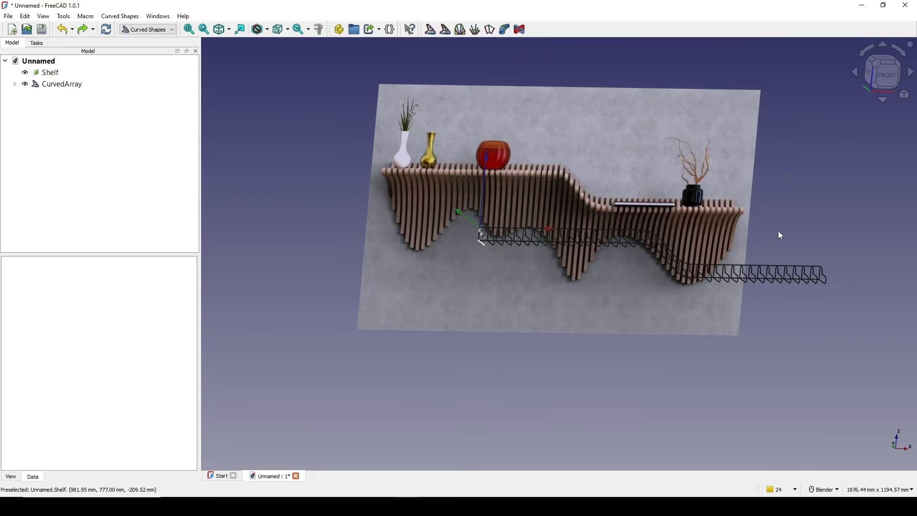
# Hide the CurvedArray and view the reference image and hull curves from the front.
pyautogui.scroll(2, 755, 234)
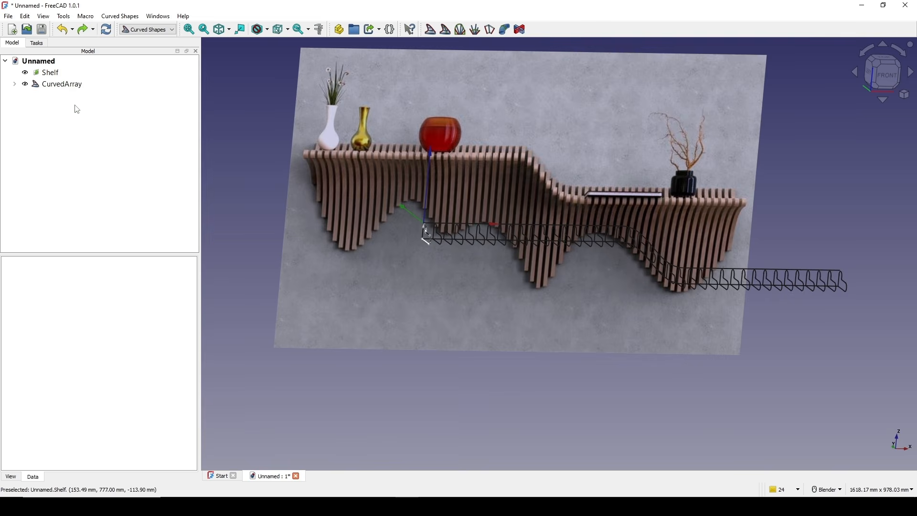
pyautogui.click(65, 85)
pyautogui.press('space')
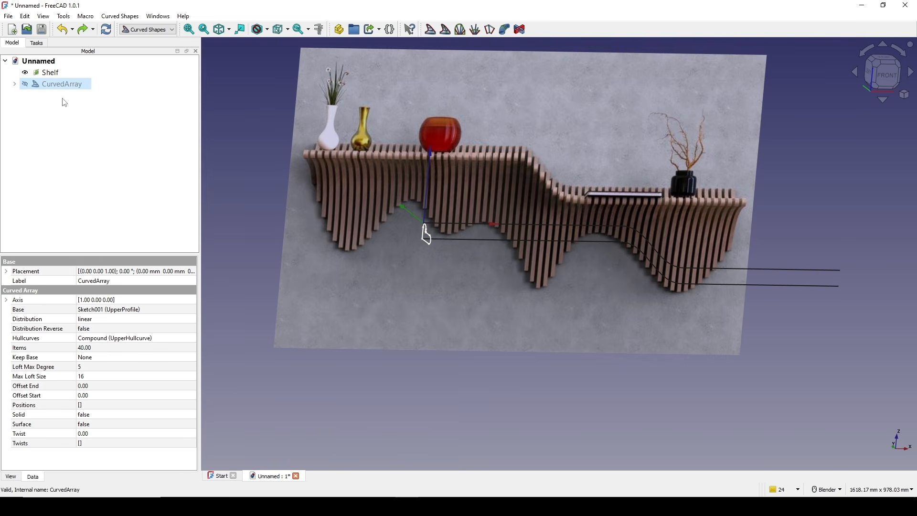
pyautogui.click(879, 83)
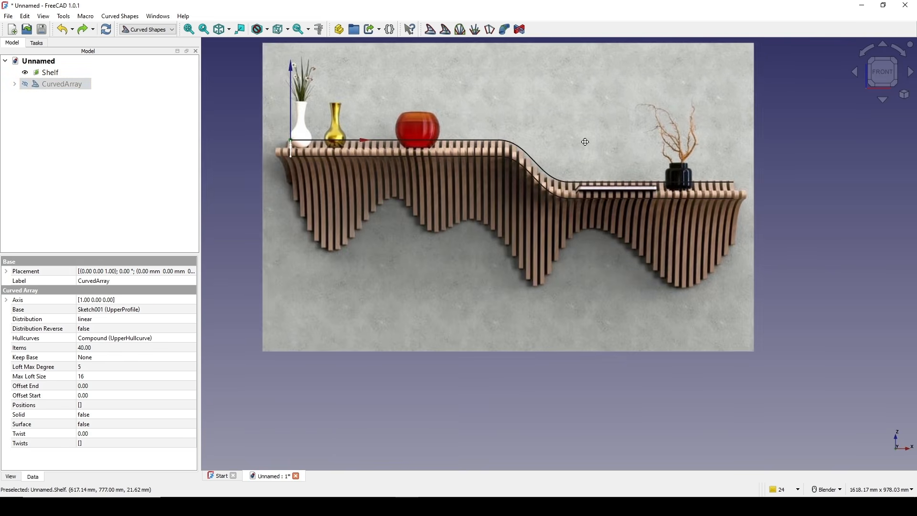
pyautogui.keyDown('shift'); pyautogui.moveTo(585, 142); pyautogui.dragTo(703, 176, button='middle'); pyautogui.keyUp('shift')
pyautogui.click(865, 172)
pyautogui.scroll(1, 638, 202)
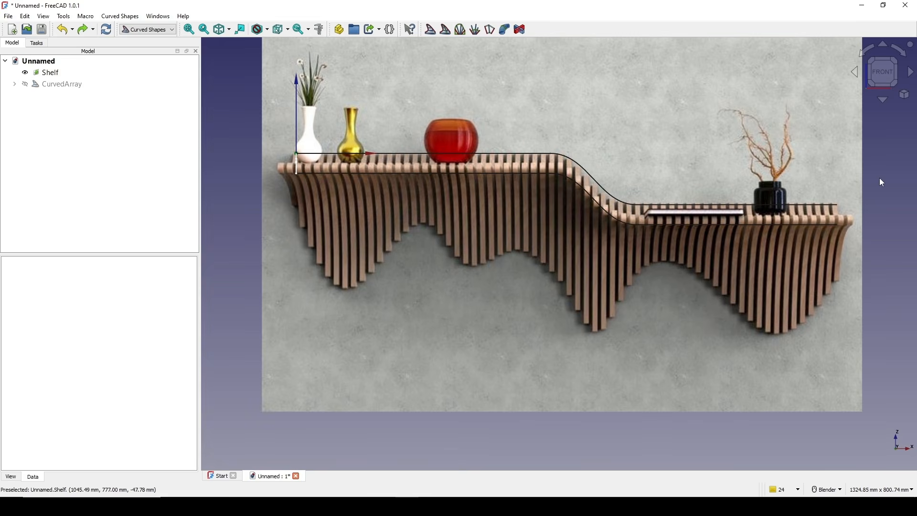
pyautogui.keyDown('shift'); pyautogui.moveTo(882, 182); pyautogui.dragTo(869, 181, button='middle'); pyautogui.keyUp('shift')
# Switch to the Part workbench and create a new sketch on the XZ plane with no offset.
pyautogui.click(148, 29)
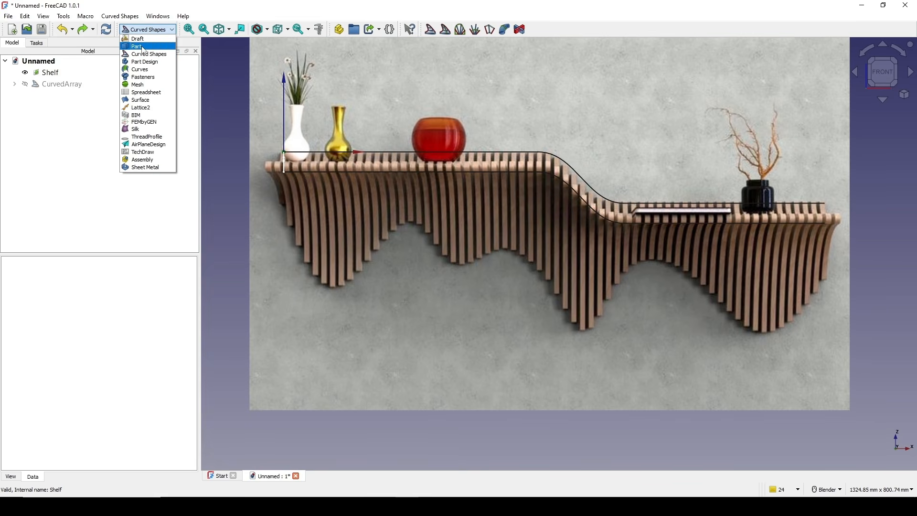
pyautogui.click(138, 47)
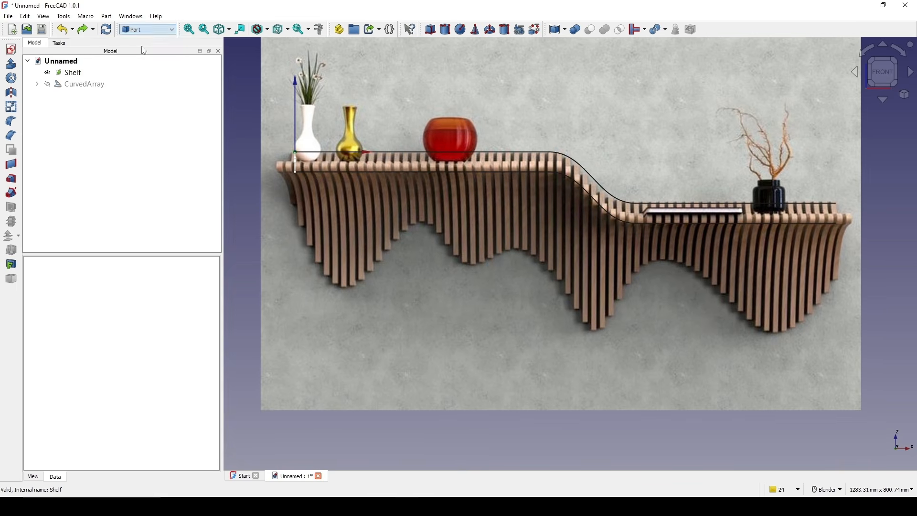
pyautogui.click(15, 51)
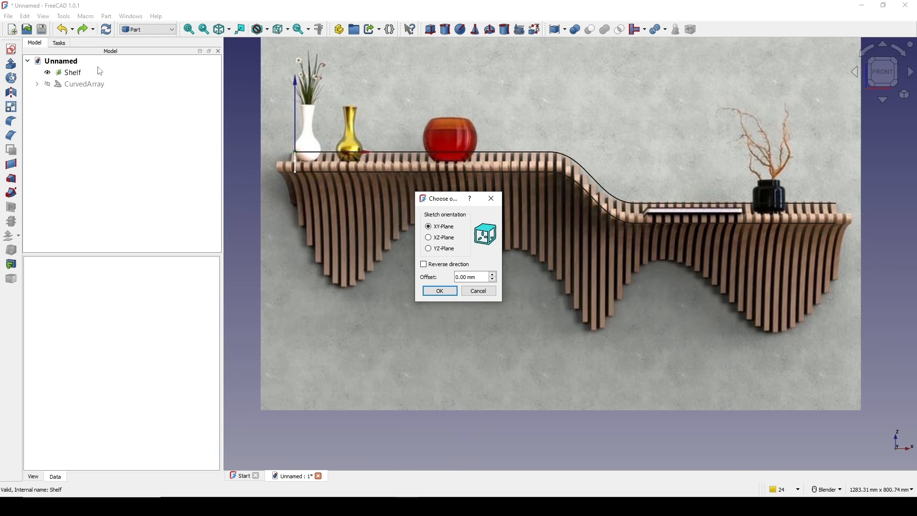
pyautogui.click(439, 290)
pyautogui.scroll(3, 430, 279)
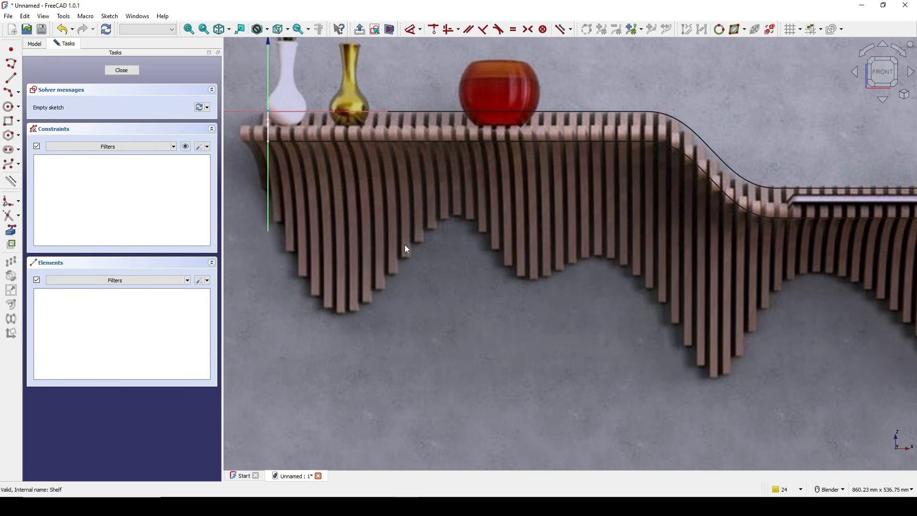
# Add the right end point of the lower hull curve to the sketch as external geometry.
pyautogui.scroll(-4, 344, 217)
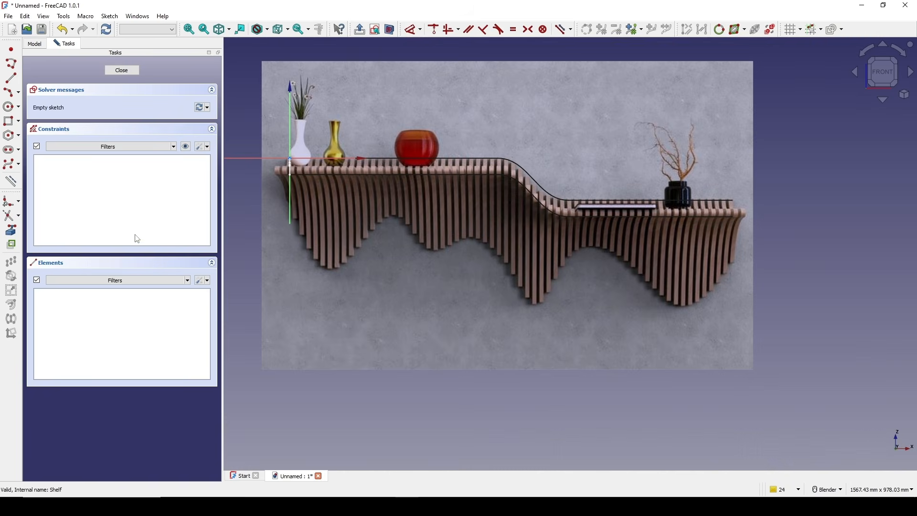
pyautogui.scroll(3, 778, 231)
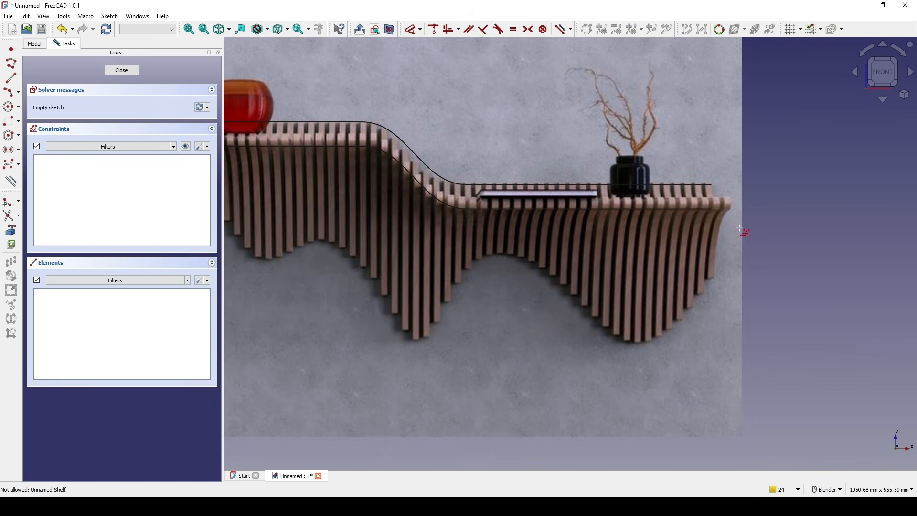
pyautogui.click(715, 210)
pyautogui.scroll(-3, 749, 218)
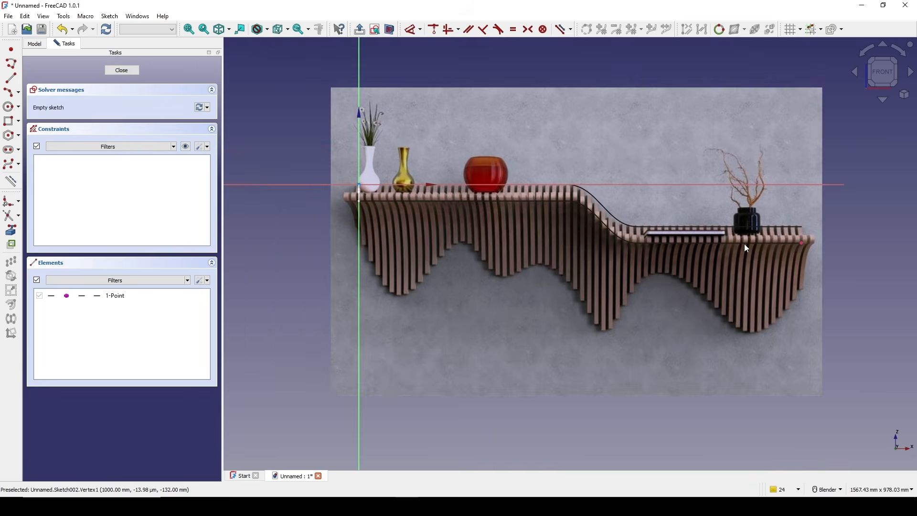
# Start a degree 3 B-spline by control points on the vertical axis, tracing the slats' lower edge through the first two dips and crests.
pyautogui.scroll(2, 753, 243)
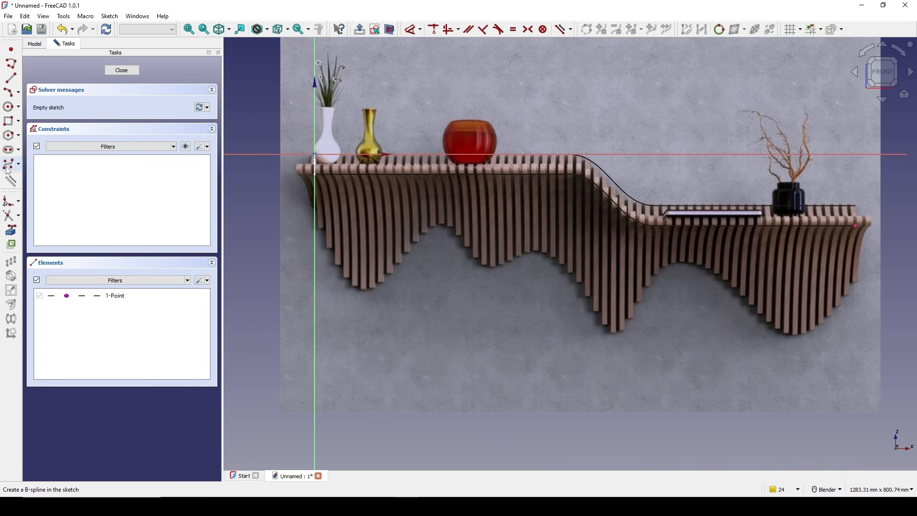
pyautogui.click(11, 165)
pyautogui.scroll(4, 335, 211)
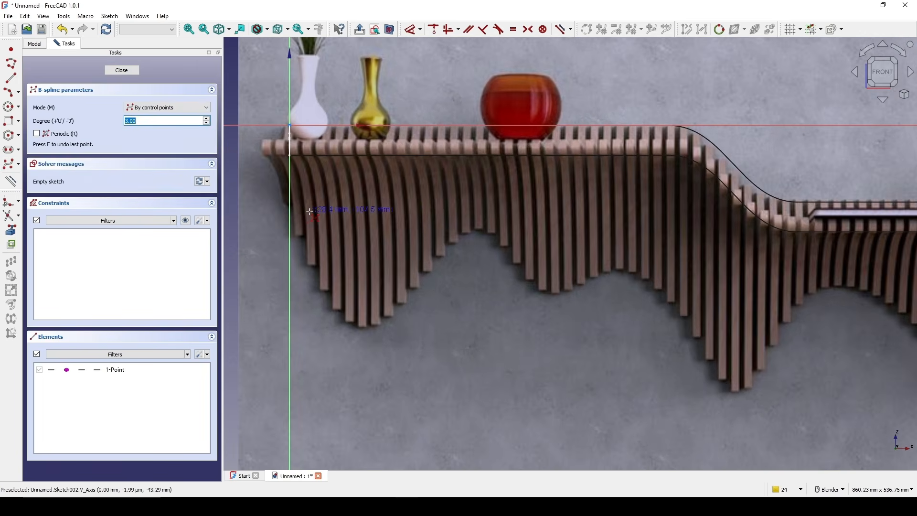
pyautogui.click(291, 212)
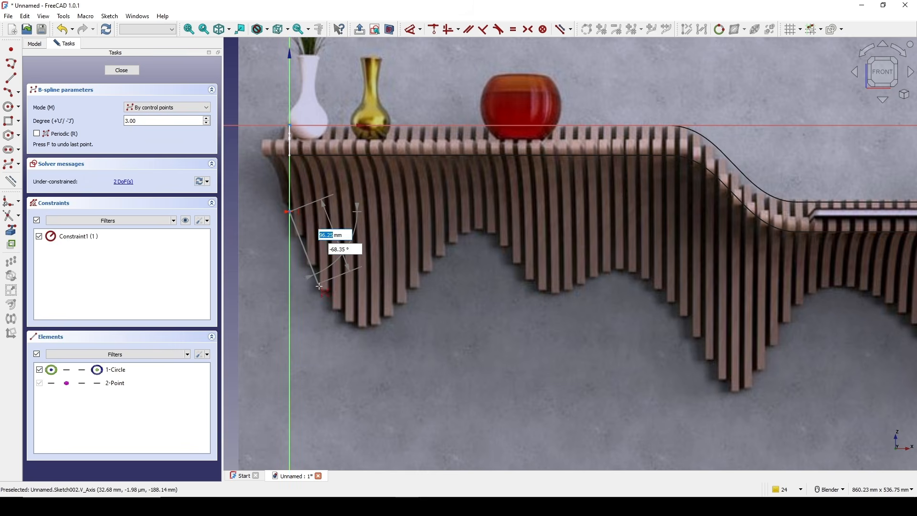
pyautogui.click(341, 331)
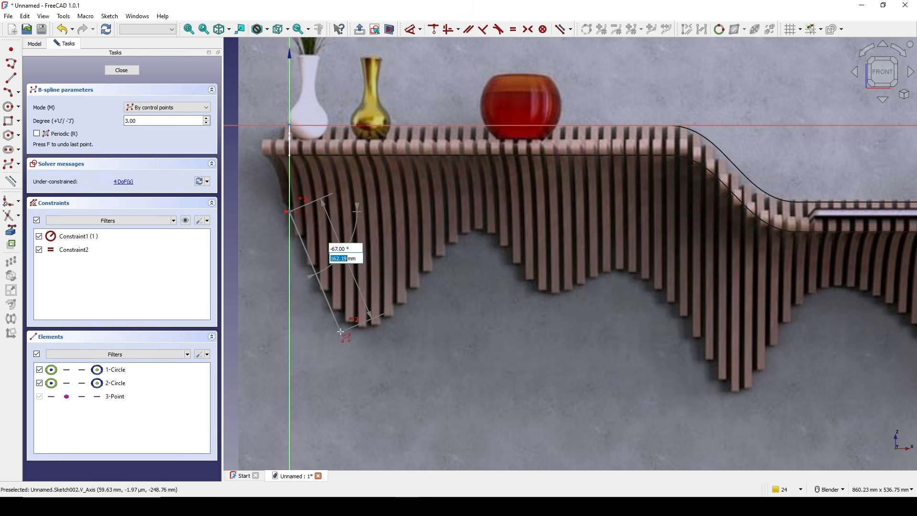
pyautogui.click(378, 331)
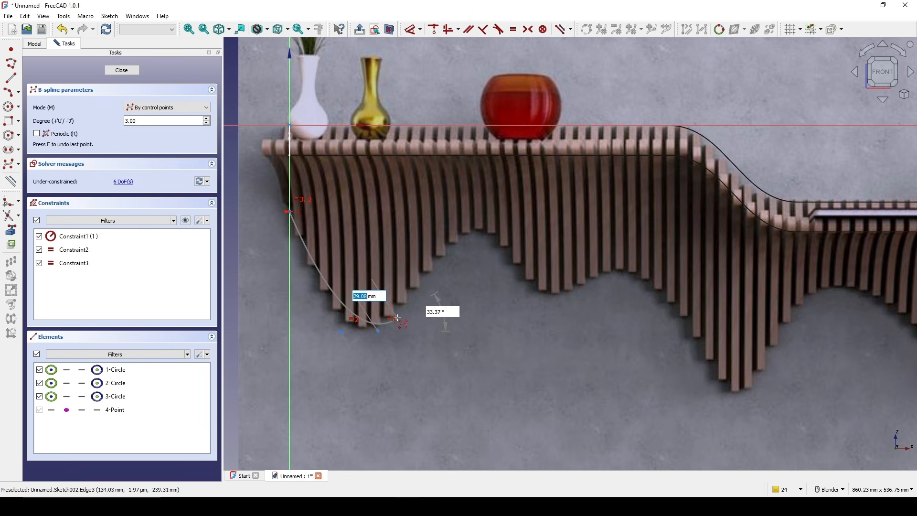
pyautogui.click(464, 227)
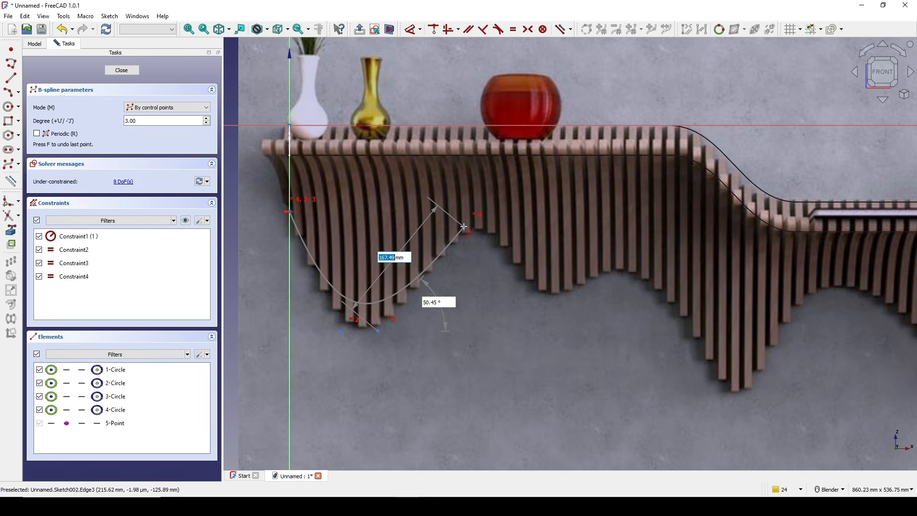
pyautogui.click(498, 229)
pyautogui.click(538, 300)
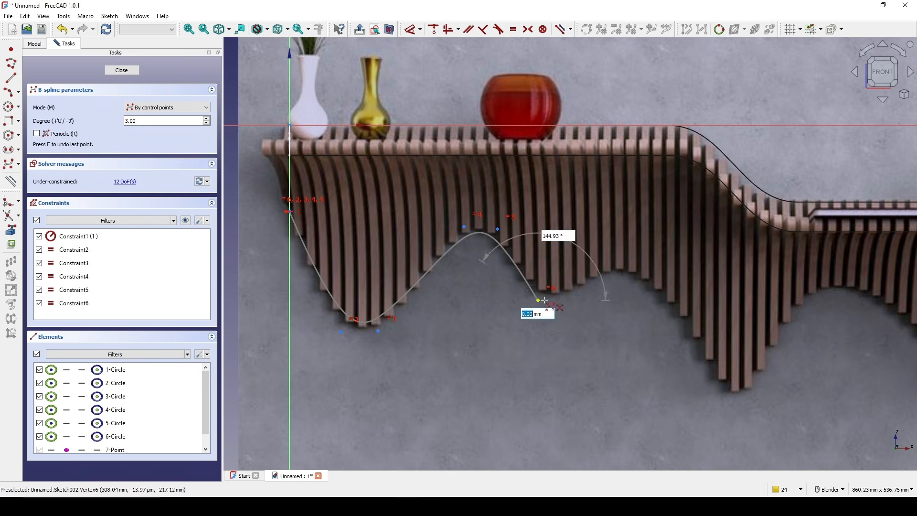
pyautogui.click(564, 299)
pyautogui.click(622, 258)
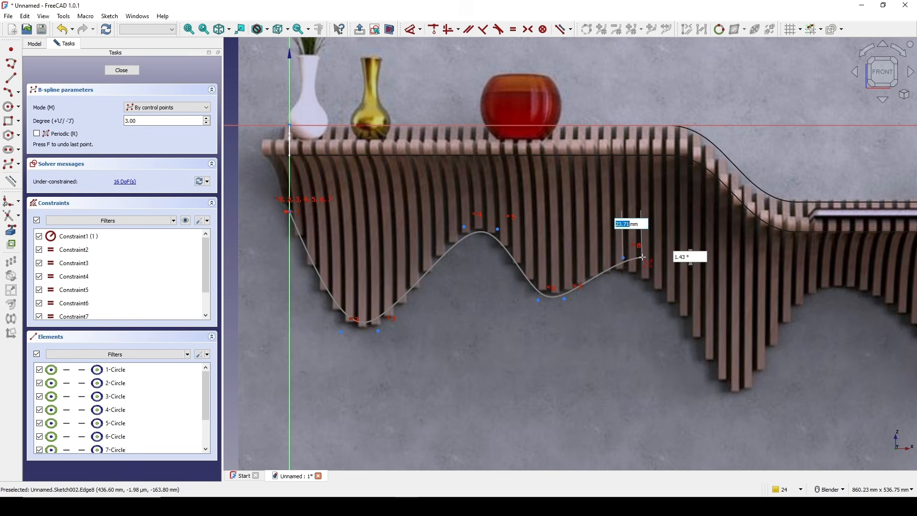
pyautogui.click(646, 259)
# Continue the B-spline through the last two dips and the crest between them, ending at the shelf's right end.
pyautogui.keyDown('shift'); pyautogui.moveTo(694, 274); pyautogui.dragTo(474, 201, button='middle'); pyautogui.keyUp('shift')
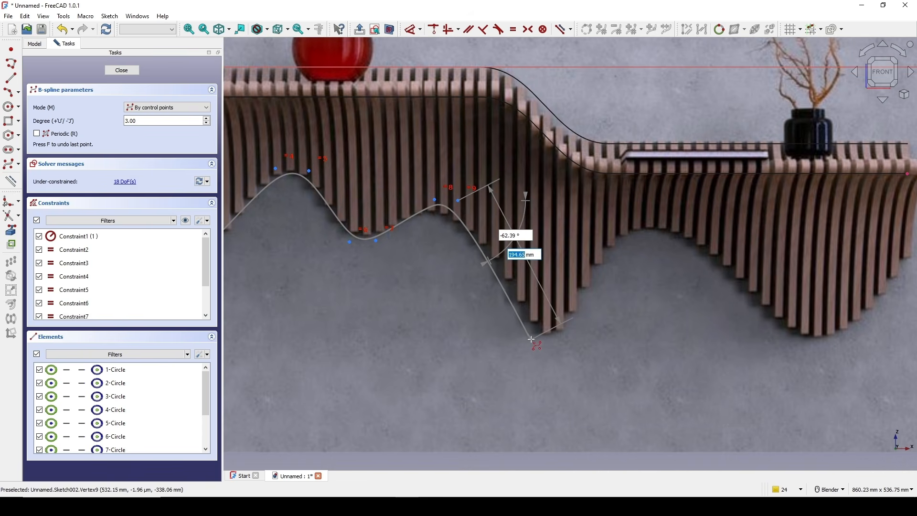
pyautogui.click(533, 339)
pyautogui.click(560, 337)
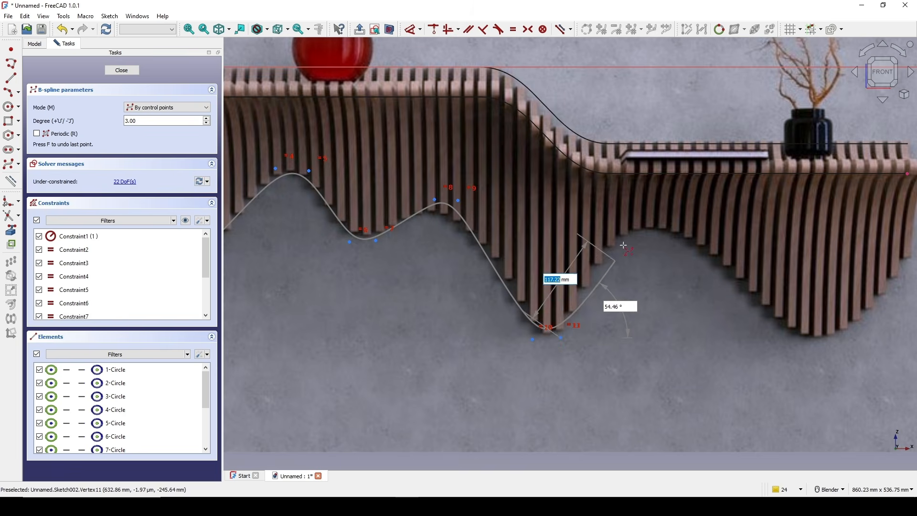
pyautogui.click(636, 221)
pyautogui.click(688, 223)
pyautogui.keyDown('shift'); pyautogui.moveTo(747, 252); pyautogui.dragTo(578, 243, button='middle'); pyautogui.keyUp('shift')
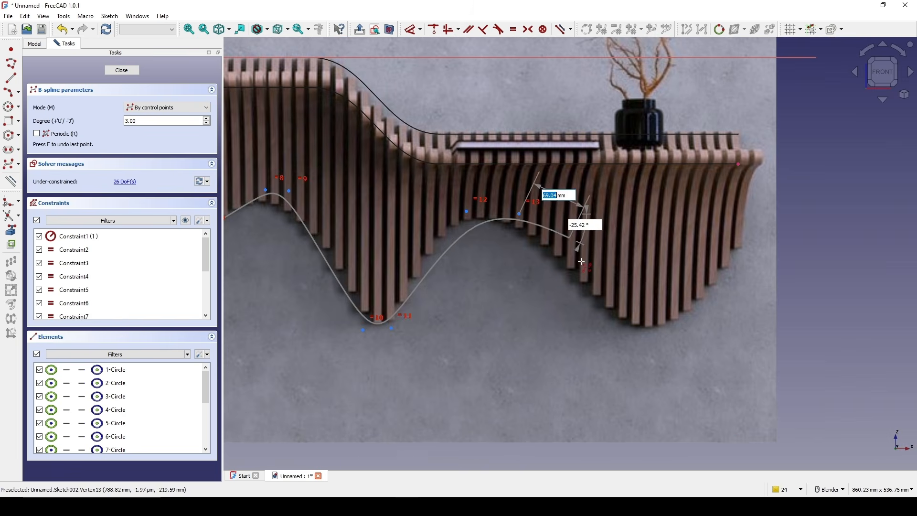
pyautogui.click(630, 328)
pyautogui.click(673, 325)
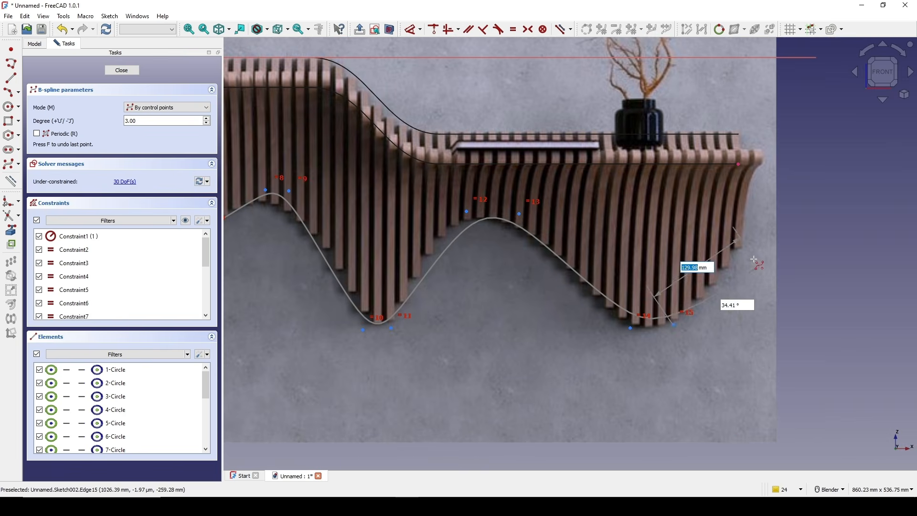
pyautogui.click(743, 244)
pyautogui.rightClick(789, 255)
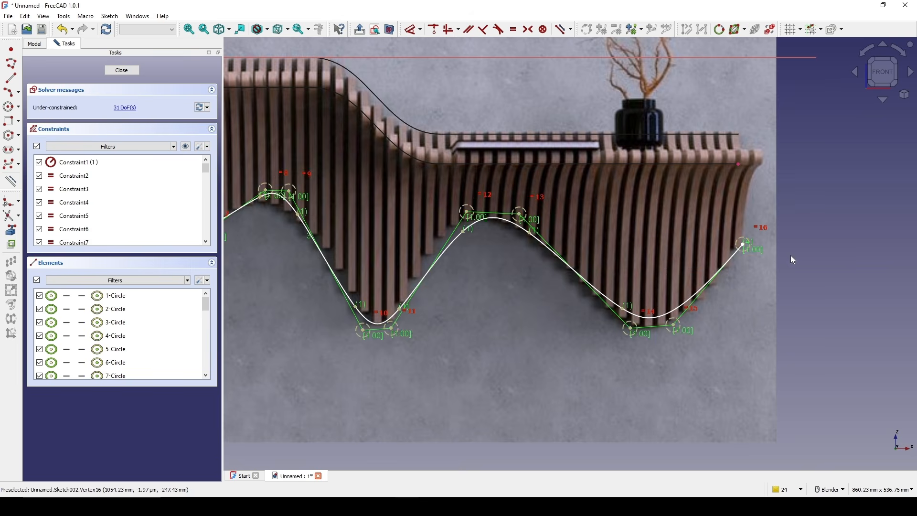
# Constrain the B-spline's right end point vertically in line with the external hull curve end point.
pyautogui.scroll(5, 769, 245)
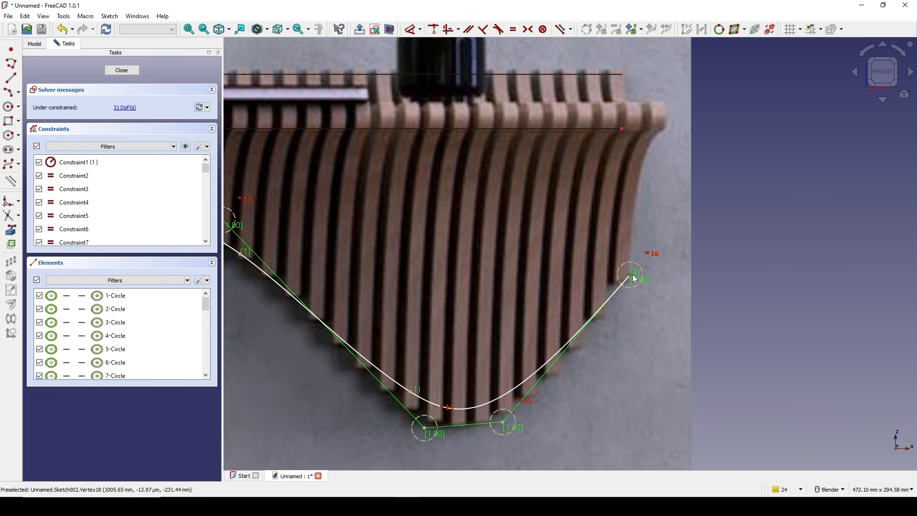
pyautogui.click(635, 277)
pyautogui.click(622, 129)
pyautogui.press('v')
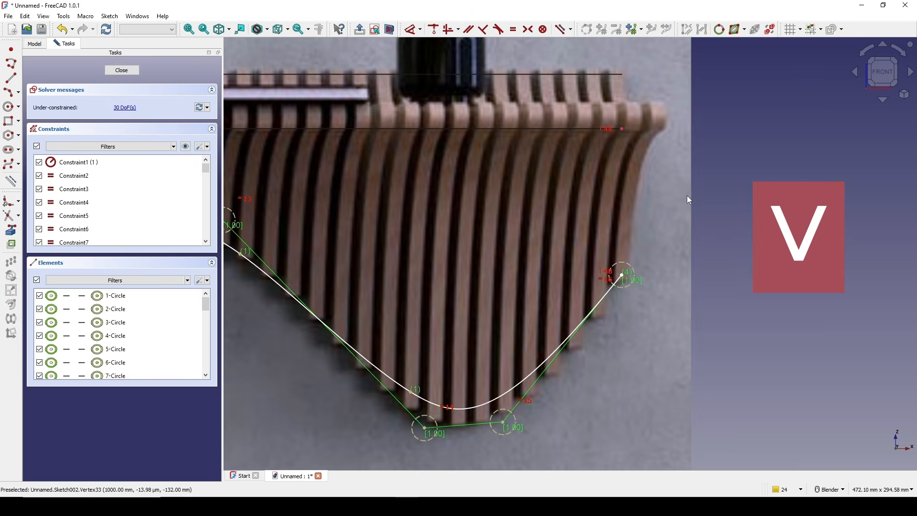
# Constrain the two control points beneath the rightmost dip horizontally to each other.
pyautogui.scroll(-1, 618, 149)
pyautogui.keyDown('shift'); pyautogui.moveTo(564, 201); pyautogui.dragTo(619, 159, button='middle'); pyautogui.keyUp('shift')
pyautogui.scroll(-1, 606, 237)
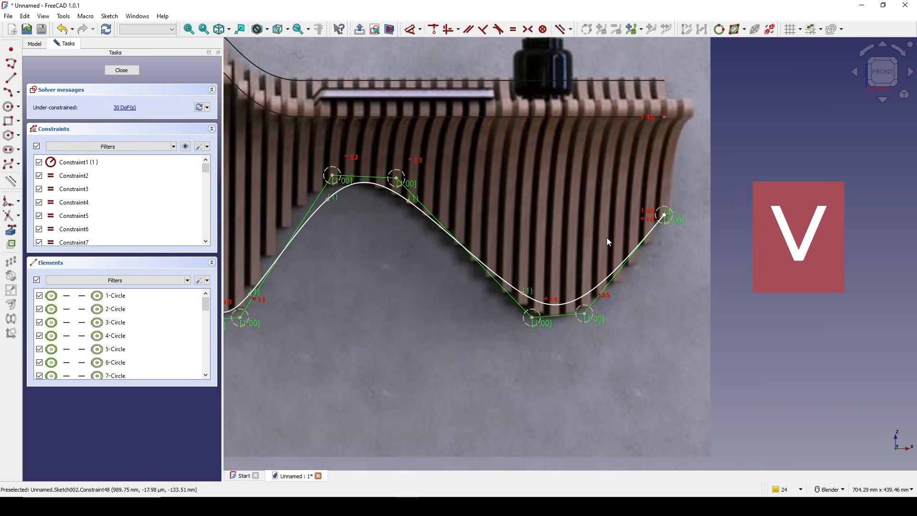
pyautogui.scroll(1, 606, 236)
pyautogui.press('a')
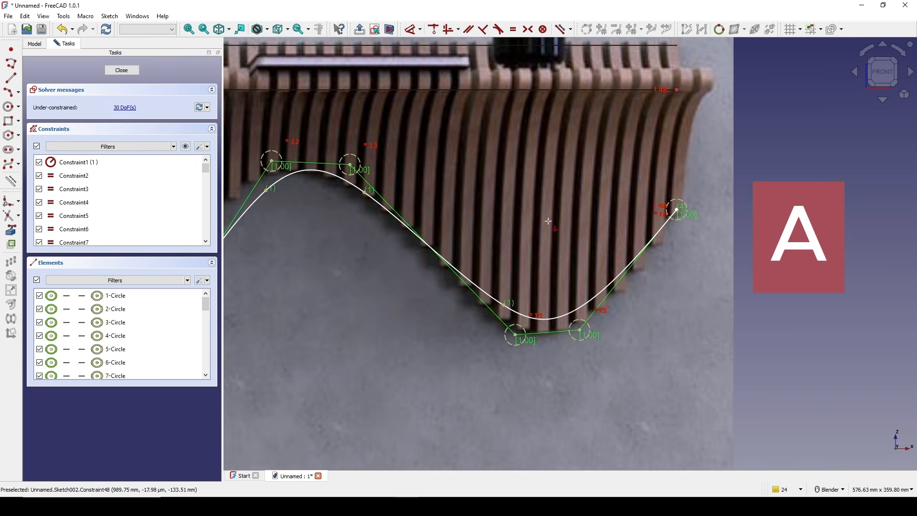
pyautogui.scroll(3, 554, 239)
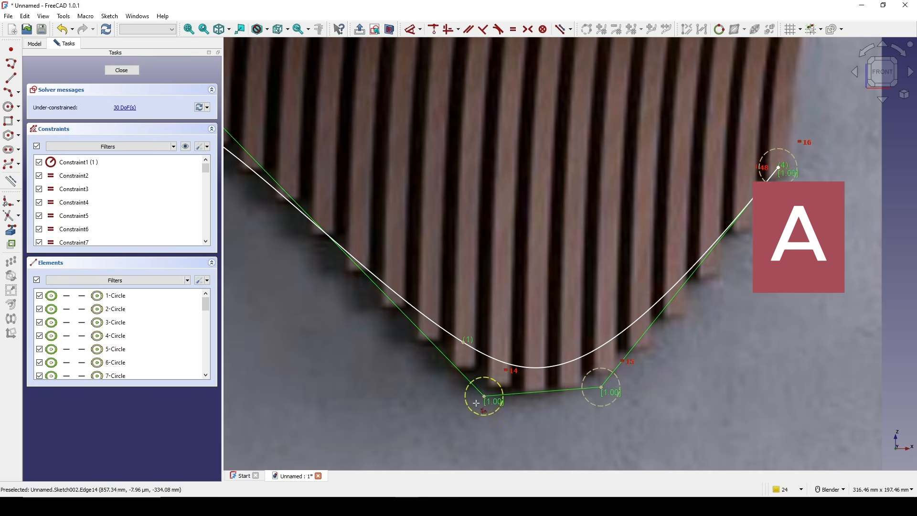
pyautogui.click(596, 388)
# Constrain the two control points above the rightmost crest horizontally to each other.
pyautogui.scroll(-3, 602, 390)
pyautogui.scroll(3, 526, 233)
pyautogui.scroll(1, 526, 233)
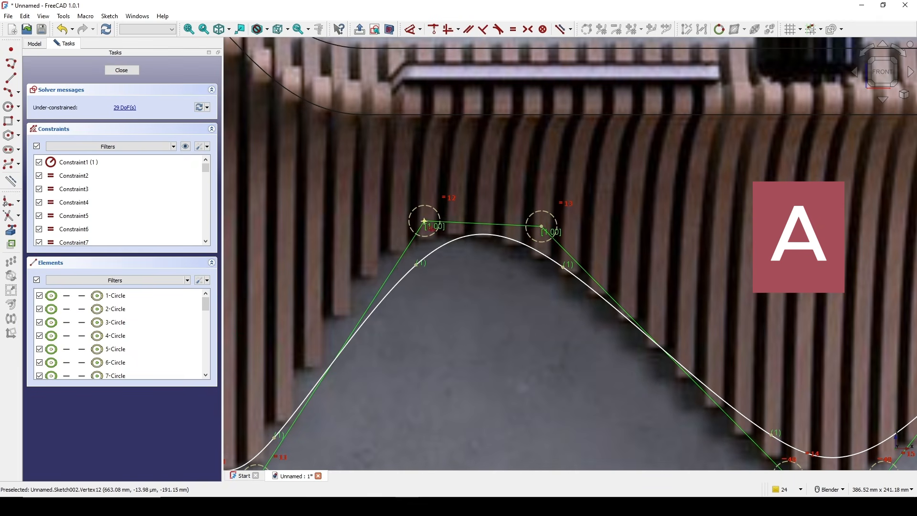
pyautogui.click(423, 222)
pyautogui.click(542, 227)
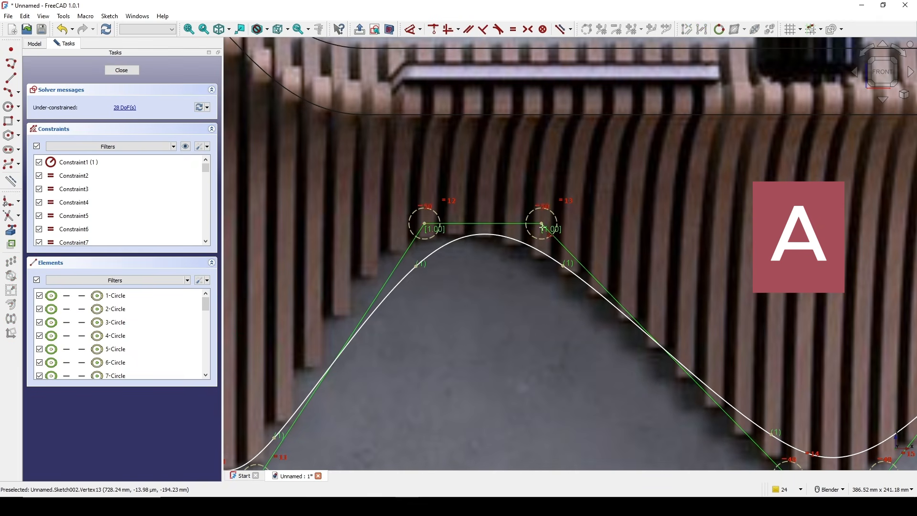
# Constrain the two control points beneath the third dip from the left horizontally to each other.
pyautogui.scroll(-4, 533, 246)
pyautogui.keyDown('shift'); pyautogui.moveTo(388, 347); pyautogui.dragTo(527, 299, button='middle'); pyautogui.keyUp('shift')
pyautogui.scroll(3, 527, 299)
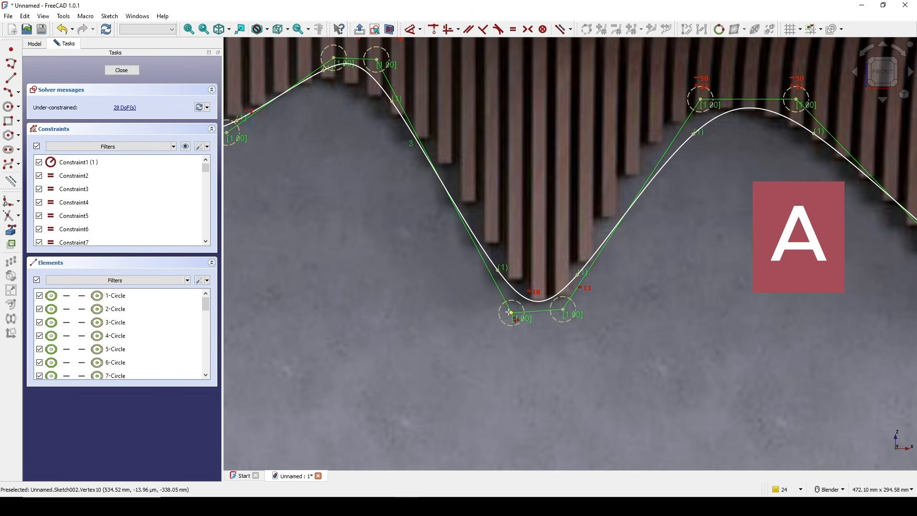
pyautogui.click(510, 313)
pyautogui.click(563, 309)
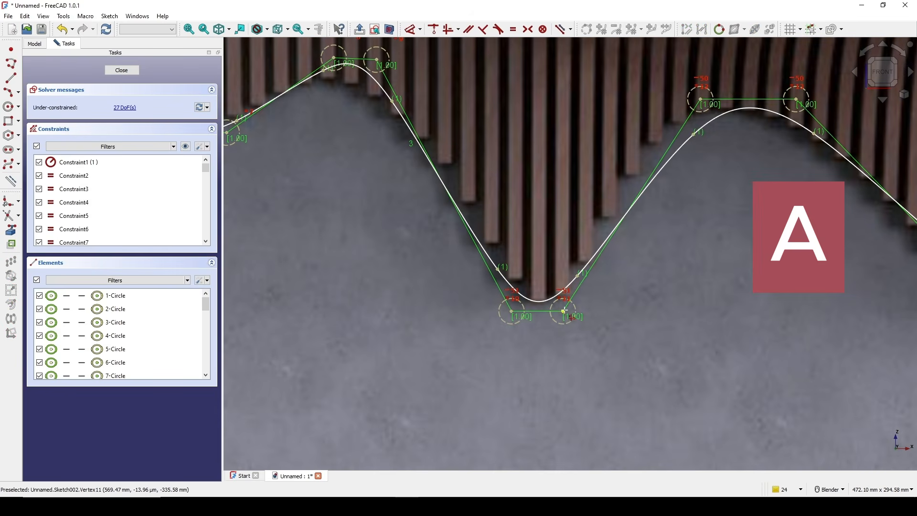
# Constrain the two control points above the second crest from the left horizontally to each other.
pyautogui.keyDown('shift'); pyautogui.moveTo(349, 100); pyautogui.dragTo(493, 244, button='middle'); pyautogui.keyUp('shift')
pyautogui.scroll(2, 493, 244)
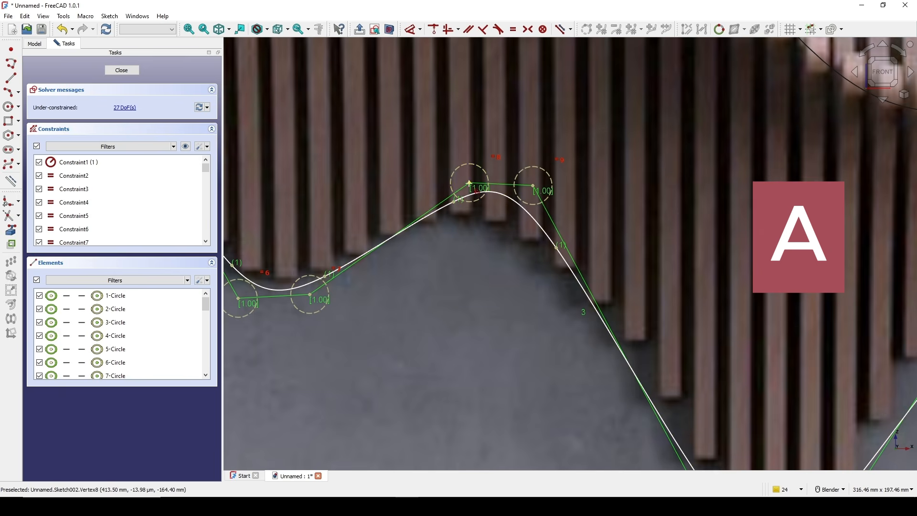
pyautogui.click(468, 183)
pyautogui.click(533, 185)
pyautogui.press('h')
pyautogui.keyDown('shift'); pyautogui.moveTo(263, 296); pyautogui.dragTo(445, 294, button='middle'); pyautogui.keyUp('shift')
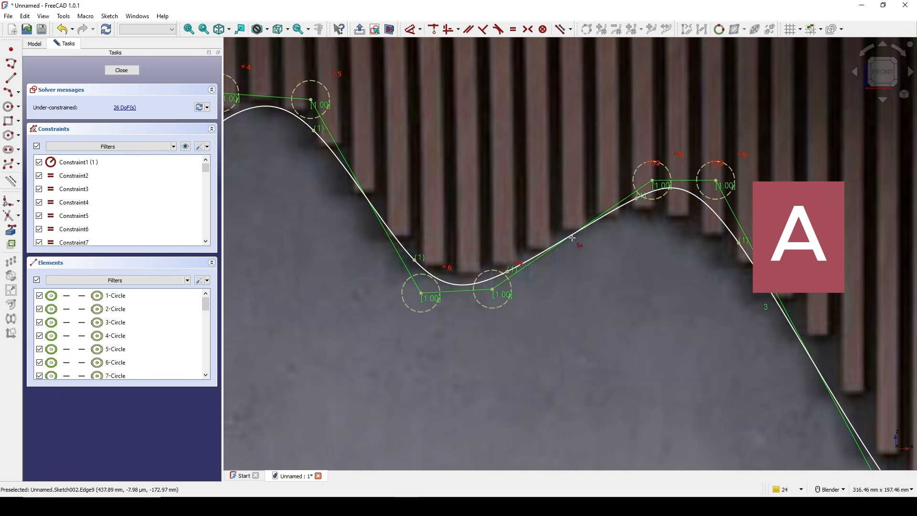
# Constrain the control point pairs beneath the second dip and above the first crest from the left horizontally to each other.
pyautogui.click(493, 289)
pyautogui.press('h')
pyautogui.keyDown('shift'); pyautogui.moveTo(250, 121); pyautogui.dragTo(510, 218, button='middle'); pyautogui.keyUp('shift')
pyautogui.click(486, 201)
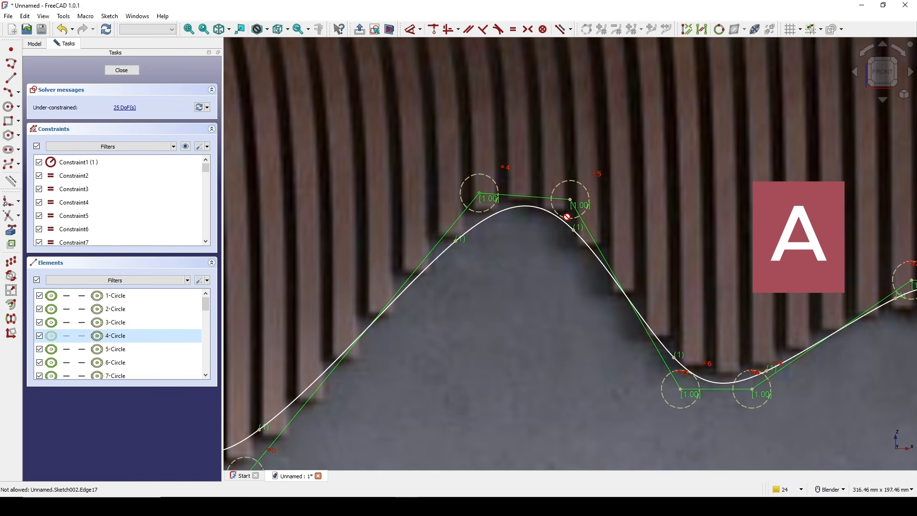
pyautogui.click(574, 197)
pyautogui.press('h')
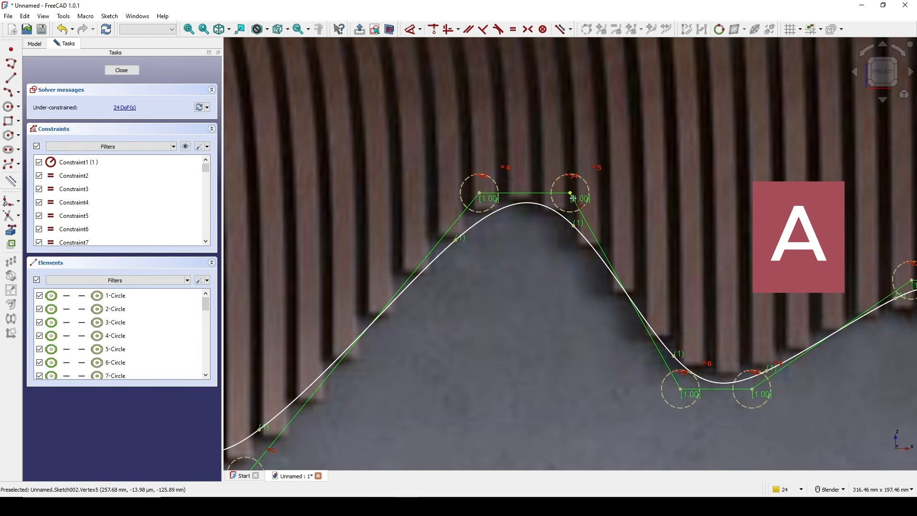
# Constrain the two control points beneath the leftmost dip horizontally to each other.
pyautogui.keyDown('shift'); pyautogui.moveTo(262, 419); pyautogui.dragTo(483, 300, button='middle'); pyautogui.keyUp('shift')
pyautogui.click(386, 344)
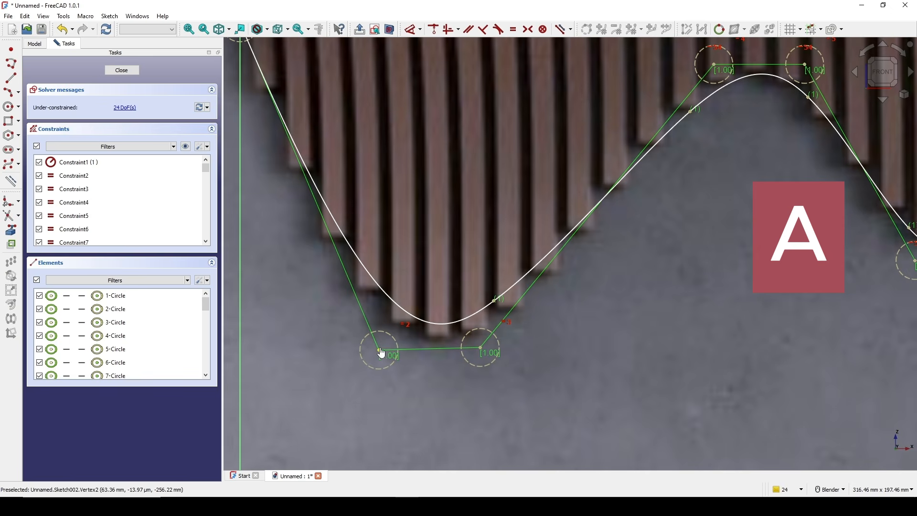
pyautogui.click(481, 349)
pyautogui.press('e')
pyautogui.scroll(-5, 568, 340)
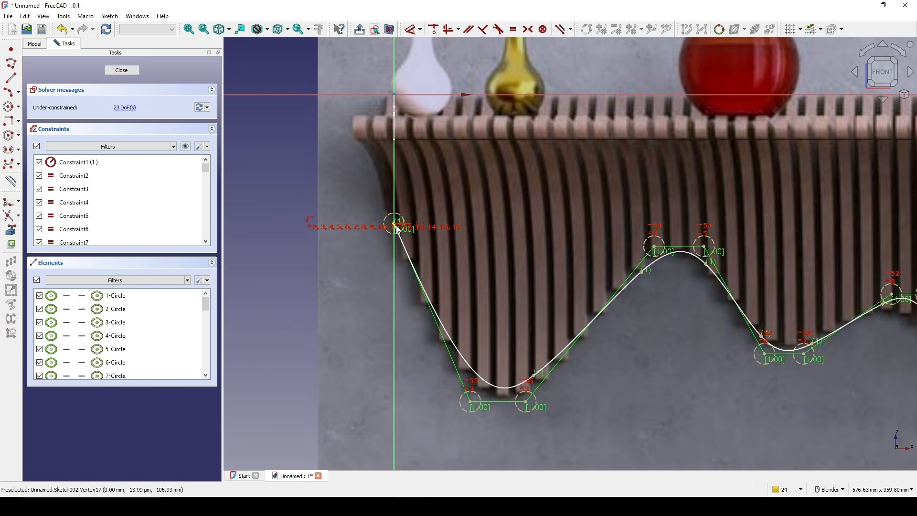
# Dimension the left endpoint of the curve 100 mm vertically below the horizontal axis.
pyautogui.click(395, 225)
pyautogui.press('i')
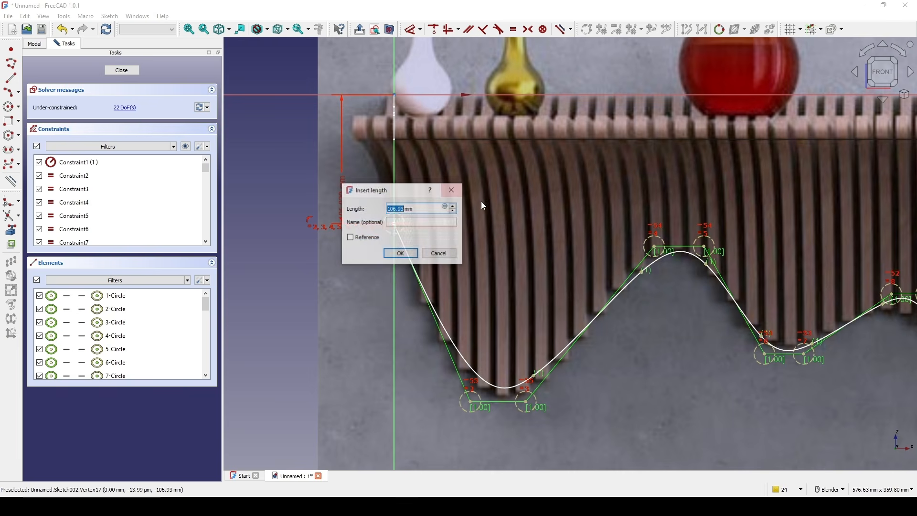
pyautogui.write('100')
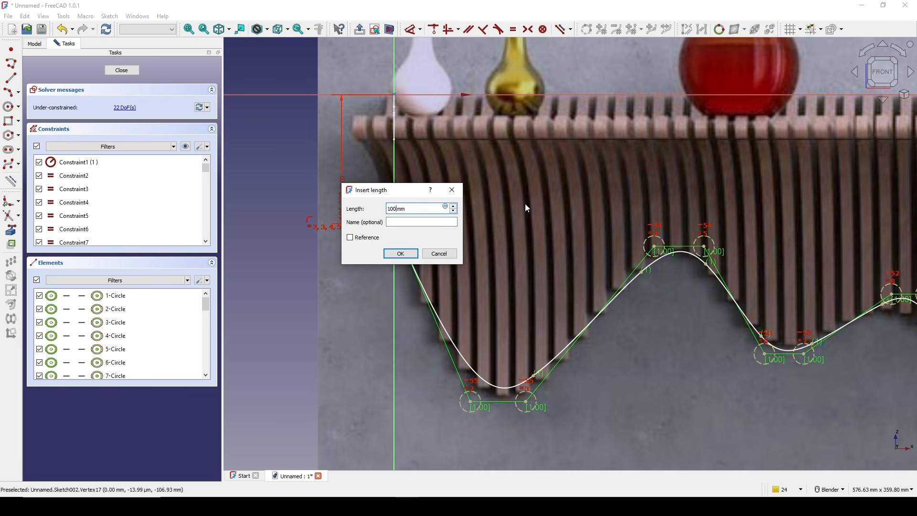
pyautogui.press('Return')
pyautogui.scroll(-5, 498, 219)
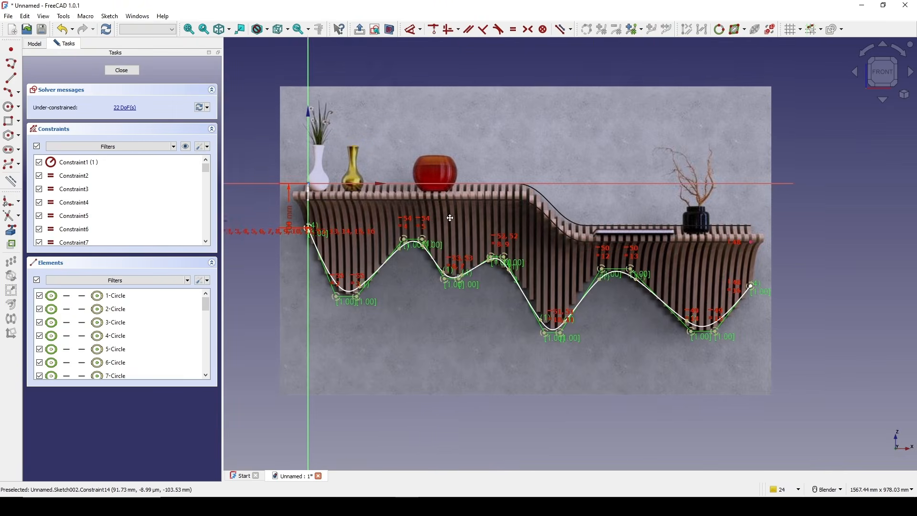
# Set the vertical distance between the curve's right endpoint and the external reference point above it to 100 mm.
pyautogui.scroll(6, 739, 251)
pyautogui.keyDown('shift'); pyautogui.moveTo(697, 289); pyautogui.dragTo(647, 285, button='middle'); pyautogui.keyUp('shift')
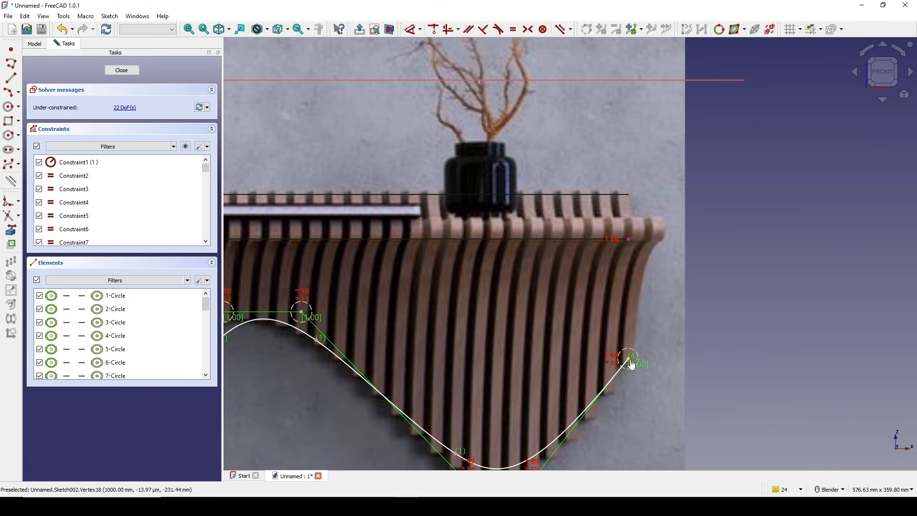
pyautogui.click(633, 242)
pyautogui.press('d')
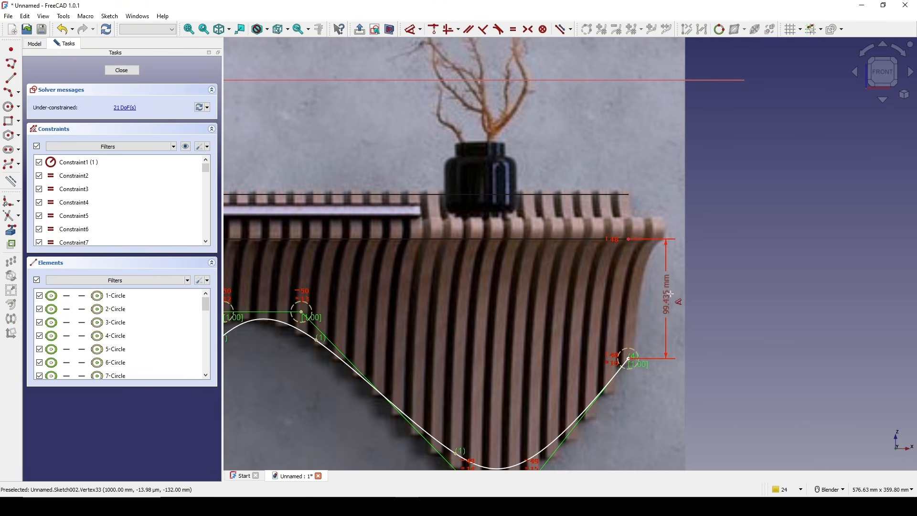
pyautogui.click(669, 296)
pyautogui.write('100')
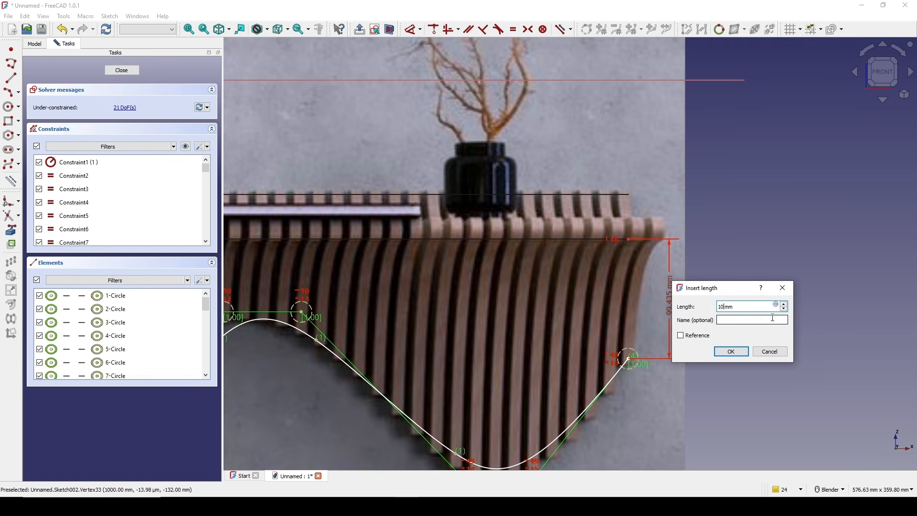
pyautogui.press('Return')
# Close the sketch of the wavy lower hull curve.
pyautogui.scroll(-7, 745, 320)
pyautogui.moveTo(745, 320)
pyautogui.keyDown('shift'); pyautogui.mouseDown(button='middle')
pyautogui.moveTo(767, 292)
pyautogui.moveTo(780, 295)
pyautogui.mouseUp(button='middle'); pyautogui.keyUp('shift')
pyautogui.scroll(2, 716, 281)
pyautogui.click(122, 70)
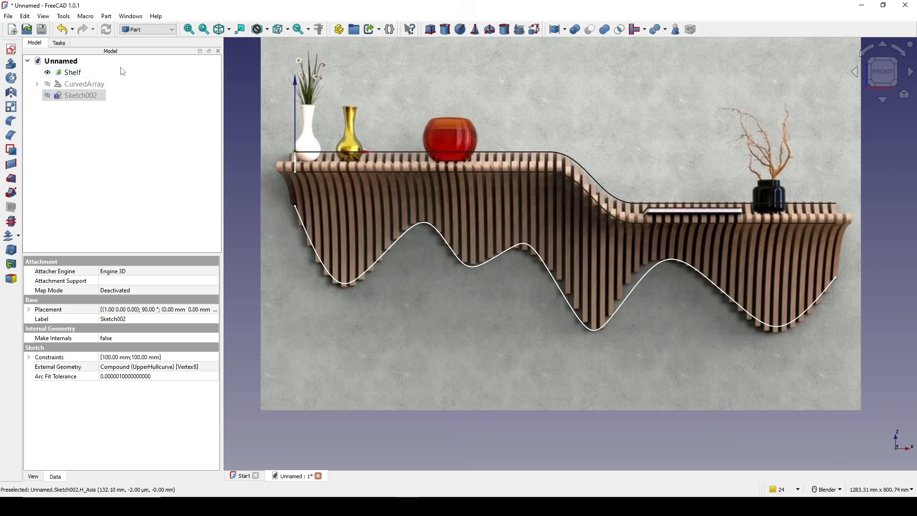
# Expand CurvedArray and its UpperHullcurve in the model tree and show the hidden Sketch (2D).
pyautogui.moveTo(548, 270)
pyautogui.mouseDown(button='middle')
pyautogui.moveTo(666, 297)
pyautogui.moveTo(556, 278)
pyautogui.moveTo(628, 277)
pyautogui.moveTo(647, 266)
pyautogui.mouseUp(button='middle')
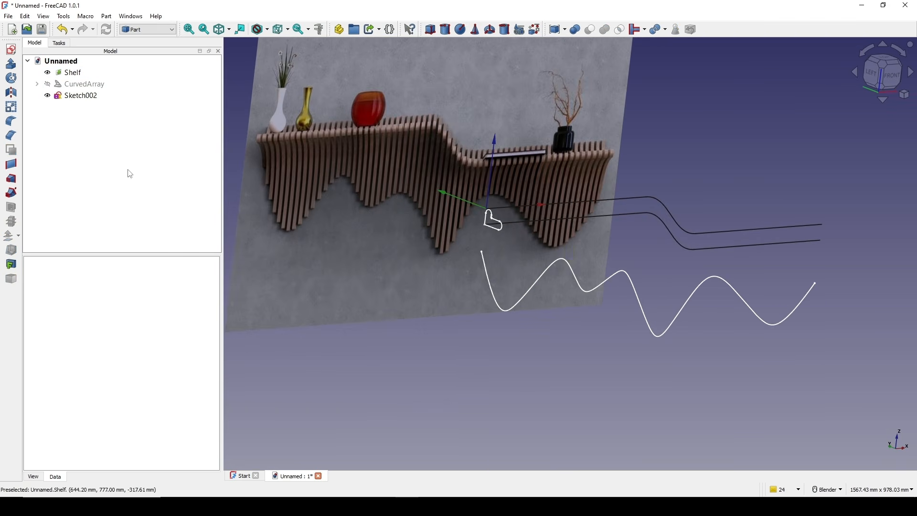
pyautogui.click(76, 97)
pyautogui.keyDown('shift'); pyautogui.moveTo(693, 233); pyautogui.dragTo(664, 234, button='middle'); pyautogui.keyUp('shift')
pyautogui.scroll(1, 663, 261)
pyautogui.keyDown('shift'); pyautogui.moveTo(624, 259); pyautogui.dragTo(639, 255, button='middle'); pyautogui.keyUp('shift')
pyautogui.click(624, 231)
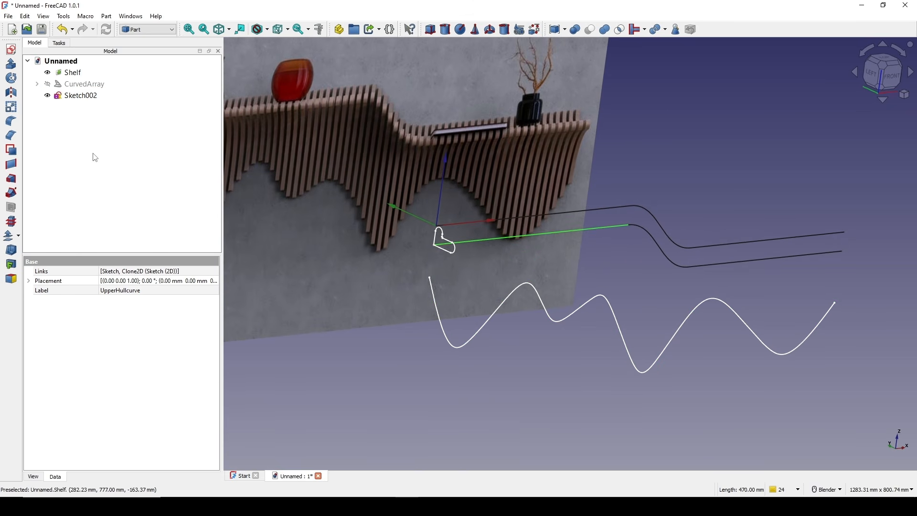
pyautogui.click(38, 85)
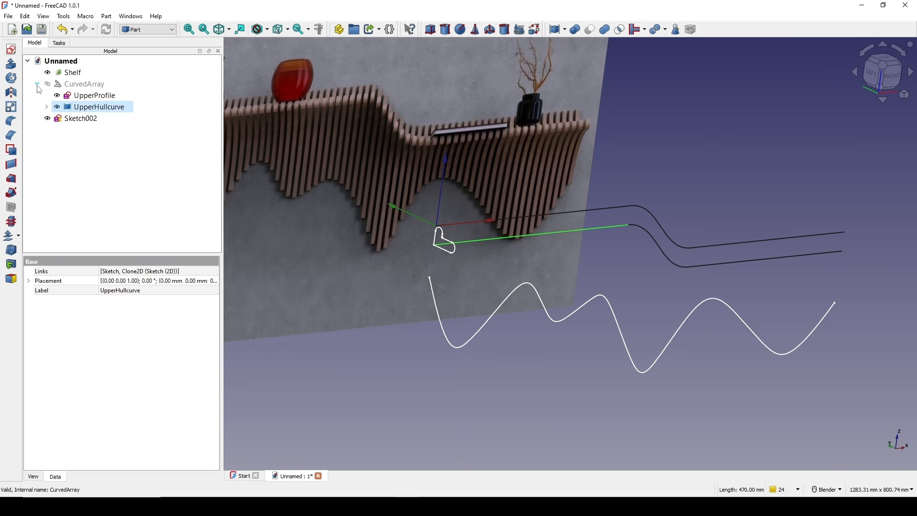
pyautogui.click(47, 107)
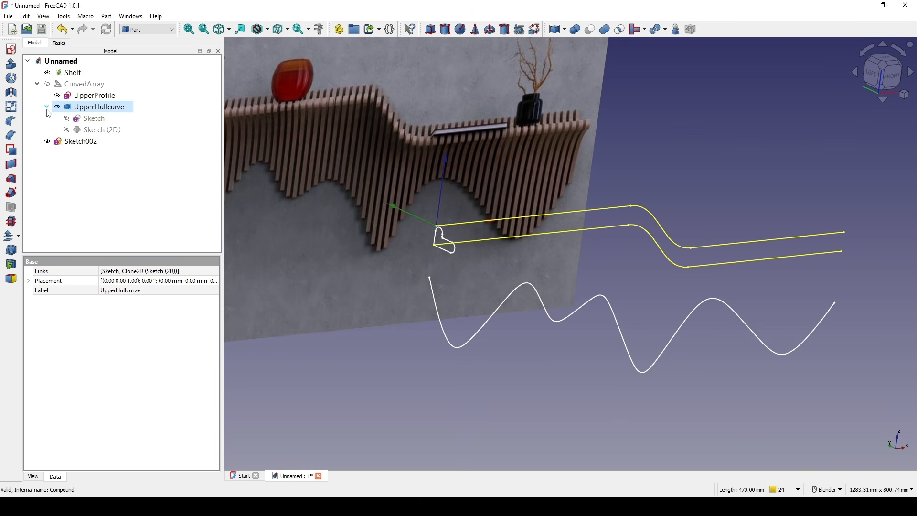
pyautogui.click(107, 133)
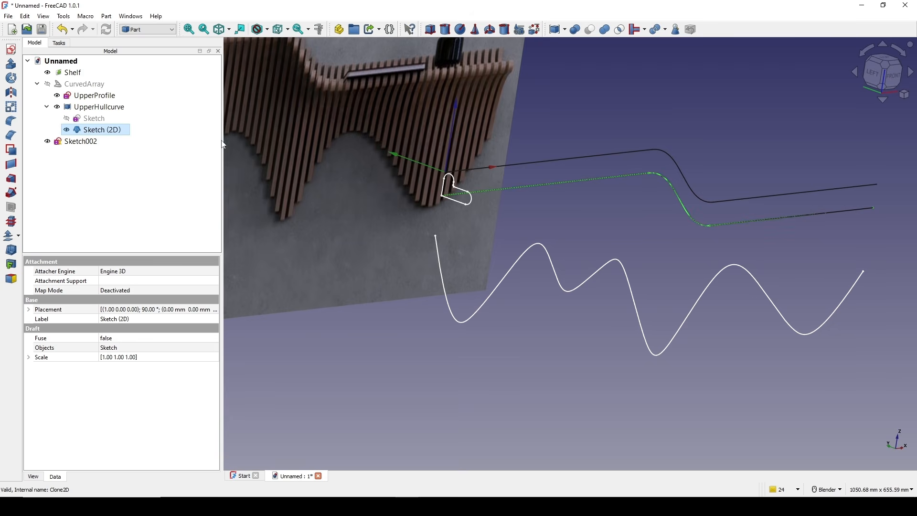
# Combine Sketch (2D) and the wavy Sketch002 into a compound.
pyautogui.keyDown('ctrl'); pyautogui.click(86, 143); pyautogui.keyUp('ctrl')
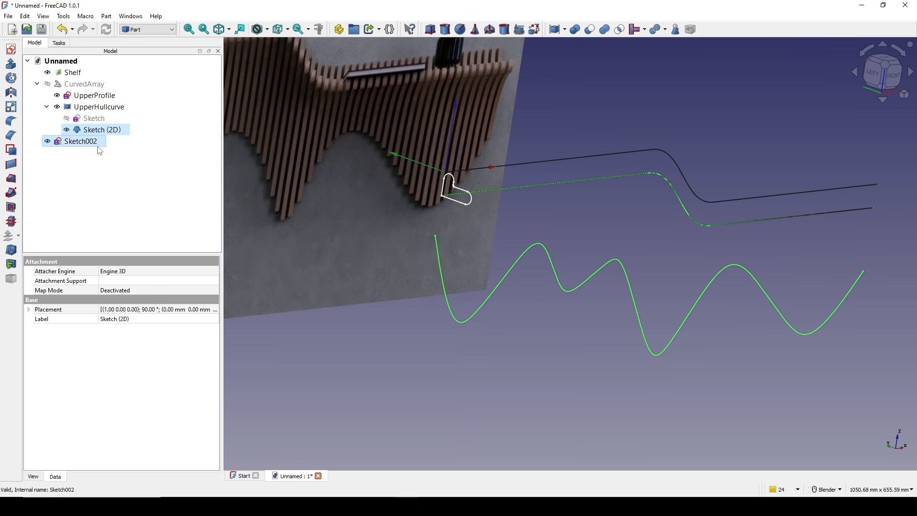
pyautogui.click(106, 16)
pyautogui.moveTo(154, 235)
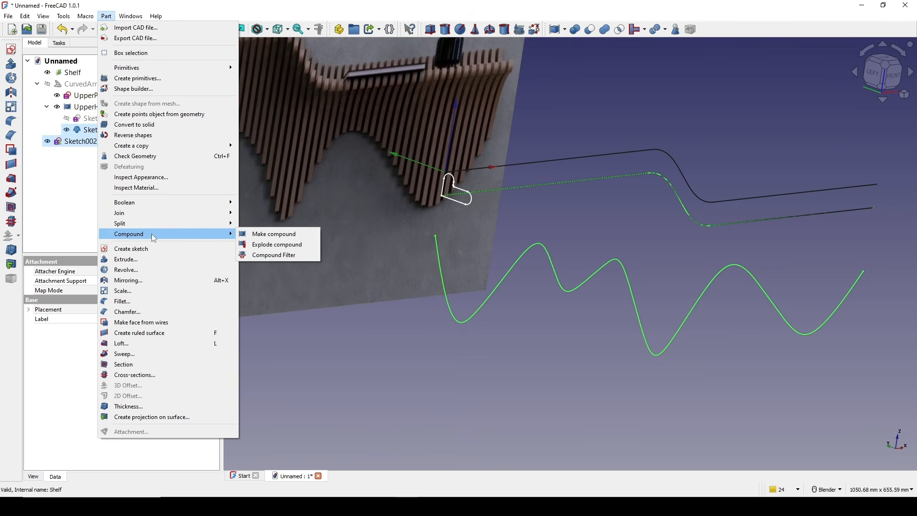
pyautogui.click(265, 234)
# Rename the new compound of the two curves as LowerHullcurve.
pyautogui.click(102, 143)
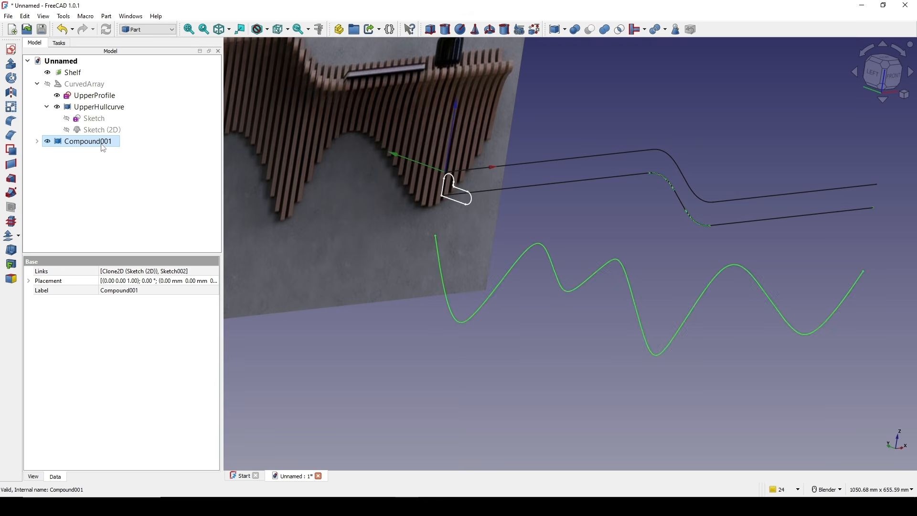
pyautogui.rightClick(103, 146)
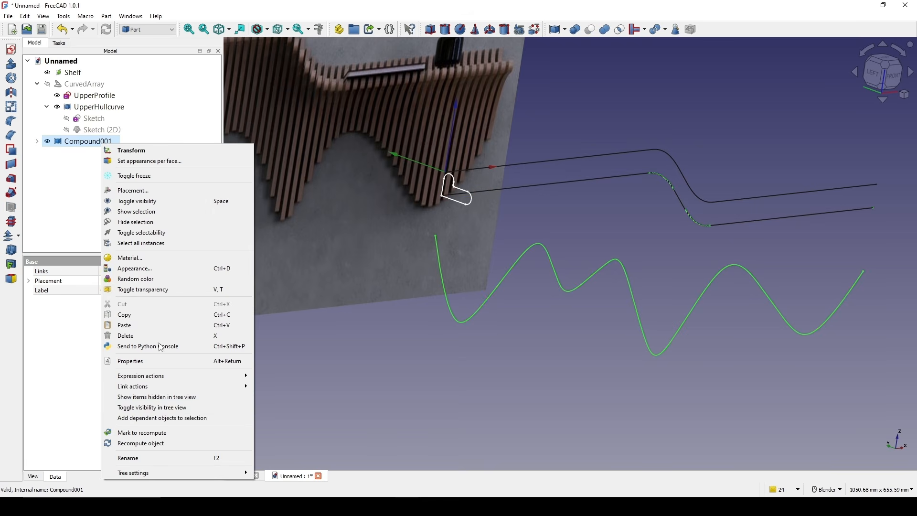
pyautogui.click(149, 457)
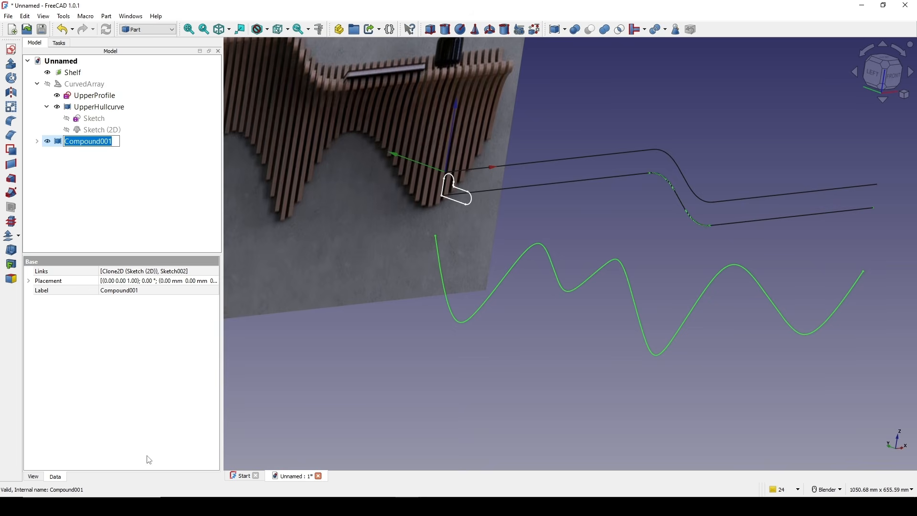
pyautogui.write('Hullcurve')
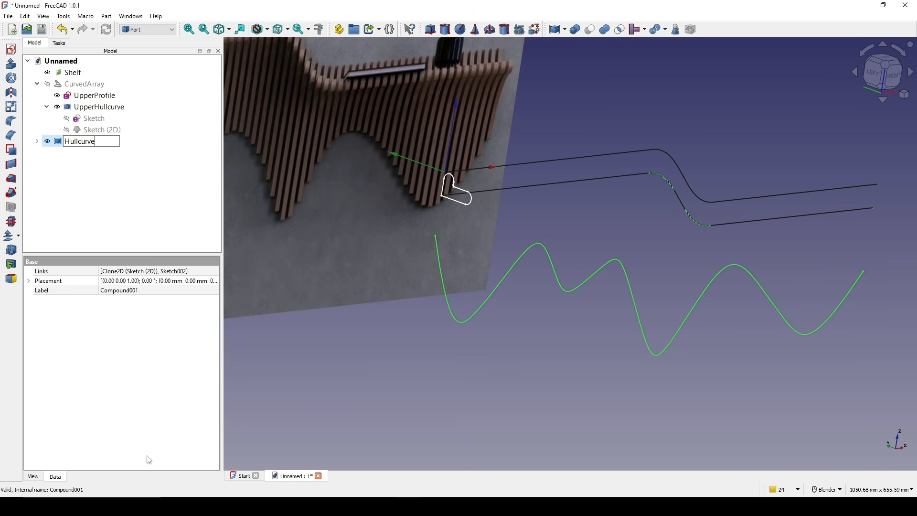
pyautogui.hotkey('ctrl', 'a')
pyautogui.press('BackSpace')
pyautogui.press('Return')
pyautogui.scroll(-2, 665, 150)
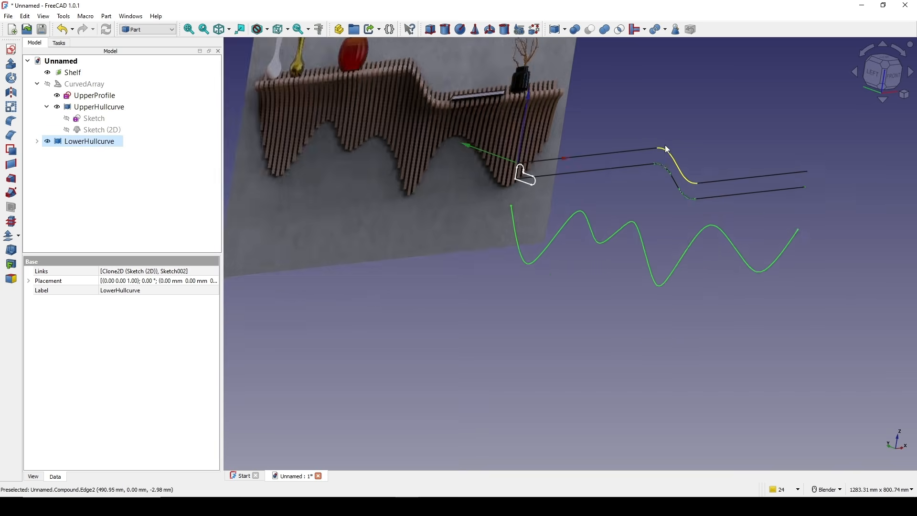
# Examine the upper and lower hull curves and how they line up with the slat profile.
pyautogui.scroll(2, 662, 159)
pyautogui.keyDown('shift'); pyautogui.moveTo(643, 172); pyautogui.dragTo(633, 188, button='middle'); pyautogui.keyUp('shift')
pyautogui.click(663, 146)
pyautogui.scroll(1, 625, 154)
pyautogui.keyDown('shift'); pyautogui.moveTo(624, 154); pyautogui.dragTo(677, 179, button='middle'); pyautogui.keyUp('shift')
pyautogui.scroll(-1, 654, 179)
pyautogui.moveTo(621, 175)
pyautogui.keyDown('shift'); pyautogui.mouseDown(button='middle')
pyautogui.moveTo(726, 191)
pyautogui.moveTo(662, 193)
pyautogui.mouseUp(button='middle'); pyautogui.keyUp('shift')
pyautogui.keyDown('shift'); pyautogui.moveTo(710, 160); pyautogui.dragTo(657, 156, button='middle'); pyautogui.keyUp('shift')
pyautogui.moveTo(551, 257)
pyautogui.keyDown('shift'); pyautogui.mouseDown(button='middle')
pyautogui.moveTo(589, 255)
pyautogui.moveTo(590, 265)
pyautogui.mouseUp(button='middle'); pyautogui.keyUp('shift')
# Save the document and create a new sketch on the YZ-Plane with reversed direction.
pyautogui.hotkey('ctrl', 's')
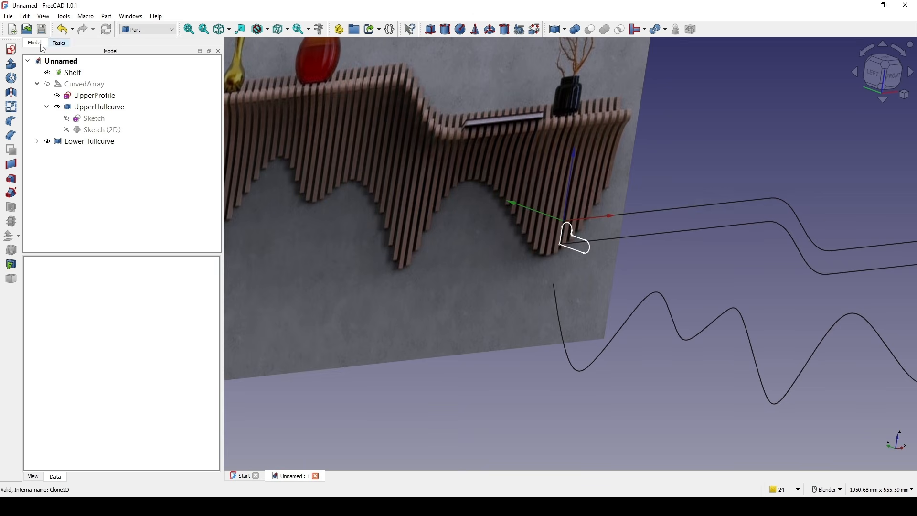
pyautogui.click(11, 49)
pyautogui.click(441, 249)
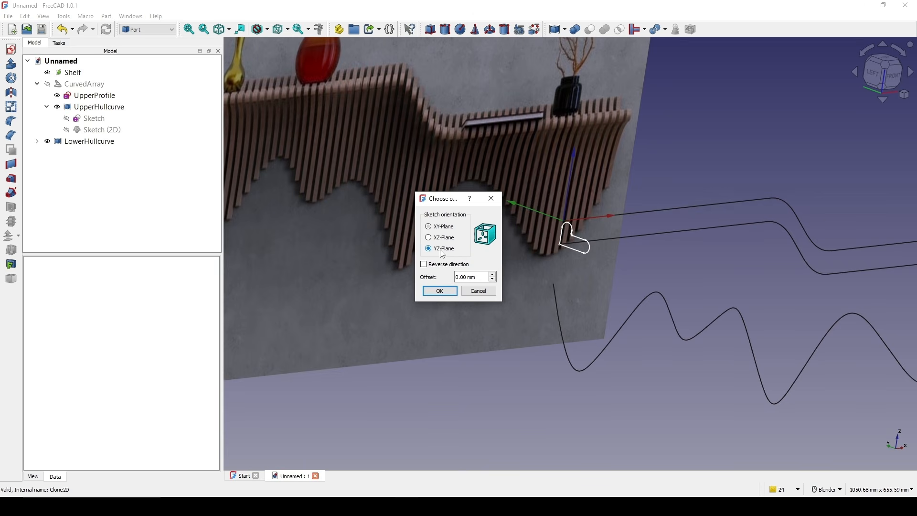
pyautogui.click(435, 265)
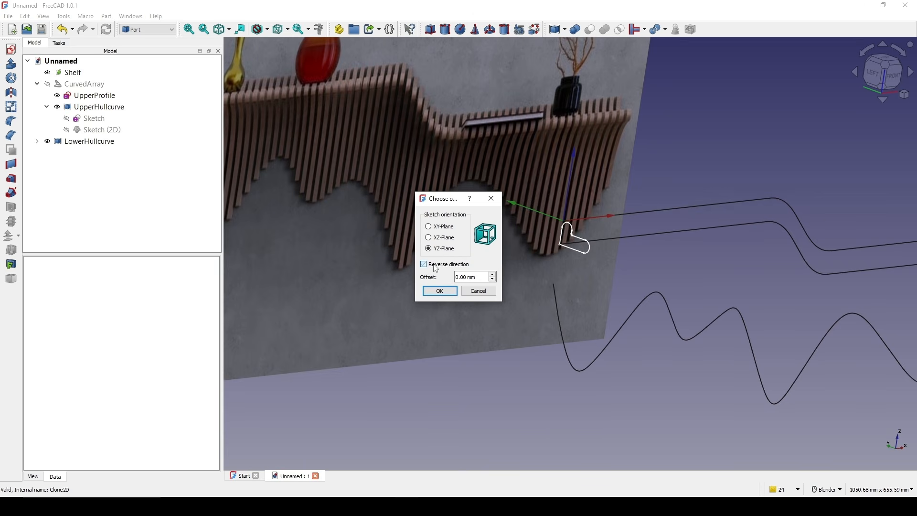
pyautogui.click(442, 289)
# Link the upper profile's lower corner on the vertical axis and the wavy curve's start point as external geometry.
pyautogui.scroll(3, 702, 198)
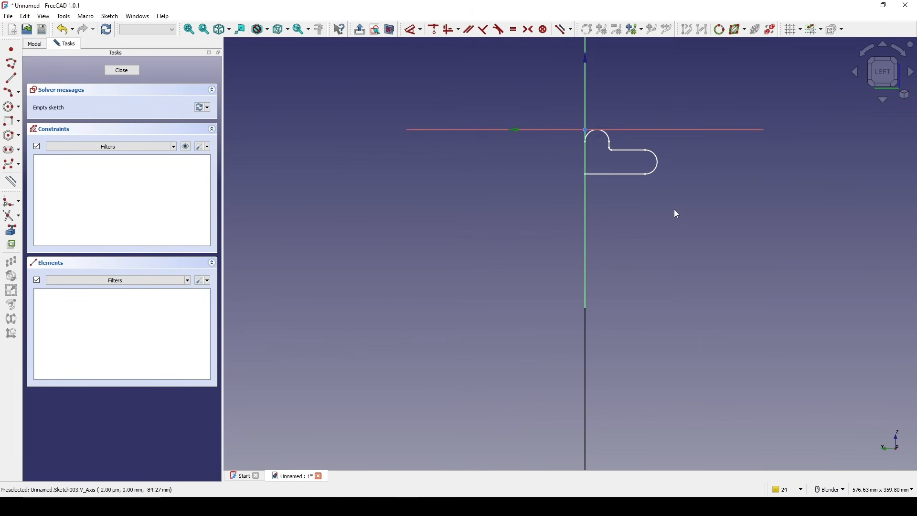
pyautogui.keyDown('shift'); pyautogui.moveTo(655, 213); pyautogui.dragTo(623, 233, button='middle'); pyautogui.keyUp('shift')
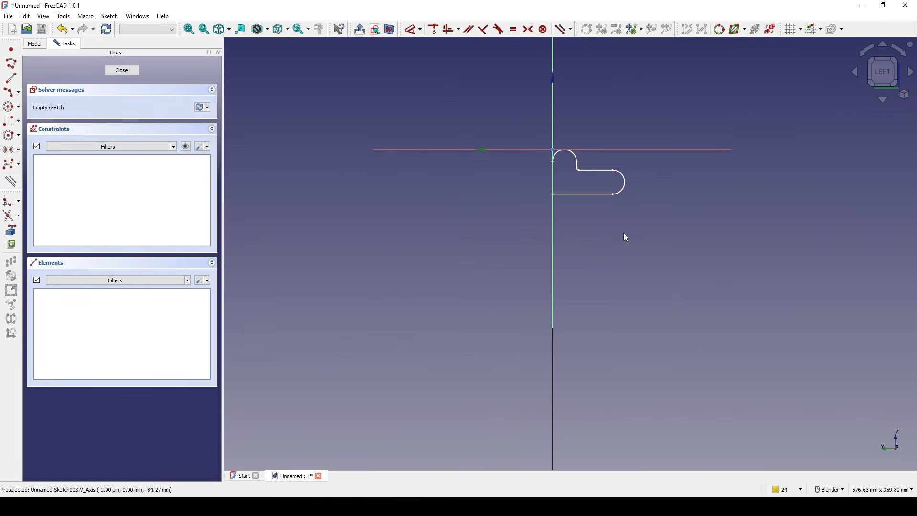
pyautogui.click(11, 230)
pyautogui.scroll(2, 571, 215)
pyautogui.click(542, 183)
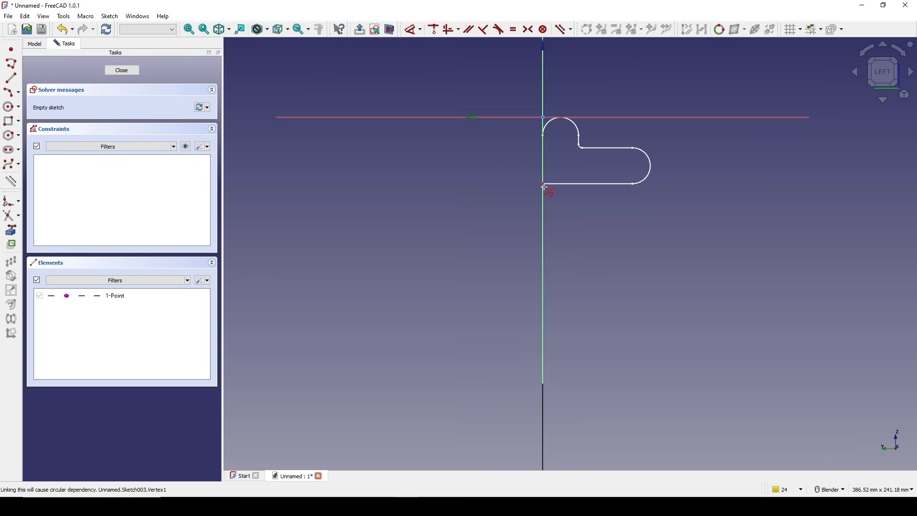
pyautogui.keyDown('shift'); pyautogui.moveTo(553, 266); pyautogui.dragTo(571, 251, button='middle'); pyautogui.keyUp('shift')
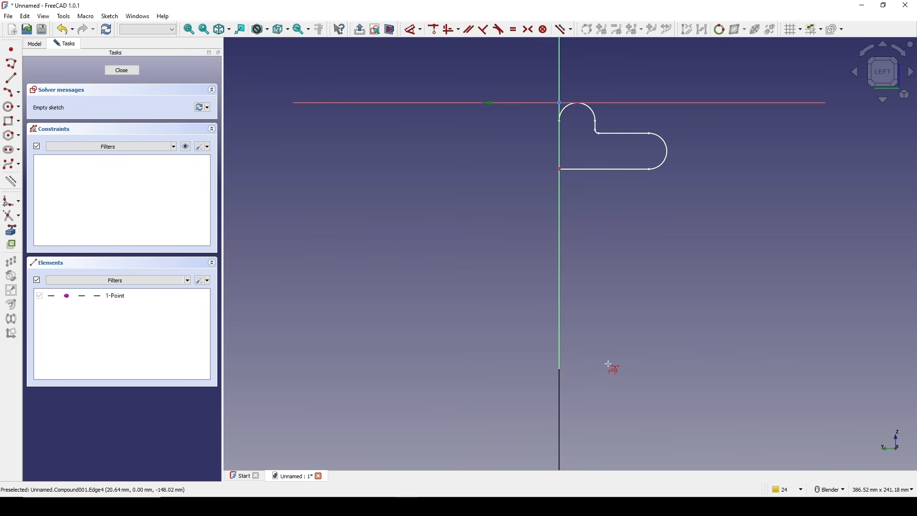
pyautogui.scroll(-2, 607, 286)
pyautogui.moveTo(606, 285)
pyautogui.mouseDown(button='middle')
pyautogui.moveTo(500, 303)
pyautogui.moveTo(422, 247)
pyautogui.moveTo(459, 230)
pyautogui.mouseUp(button='middle')
pyautogui.click(399, 236)
pyautogui.click(882, 82)
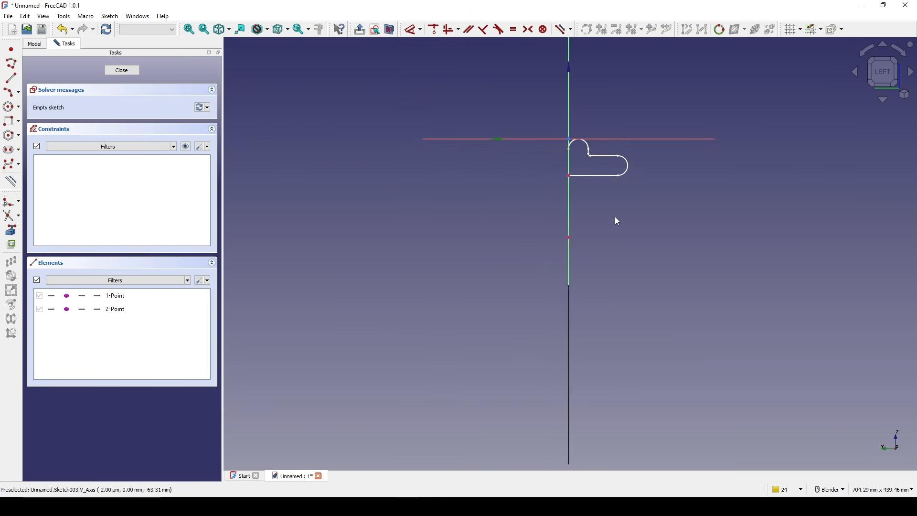
# Link the bottom edge of the upper profile into the sketch as external geometry.
pyautogui.scroll(4, 615, 216)
pyautogui.moveTo(625, 166)
pyautogui.keyDown('shift'); pyautogui.mouseDown(button='middle')
pyautogui.moveTo(577, 219)
pyautogui.moveTo(556, 217)
pyautogui.mouseUp(button='middle'); pyautogui.keyUp('shift')
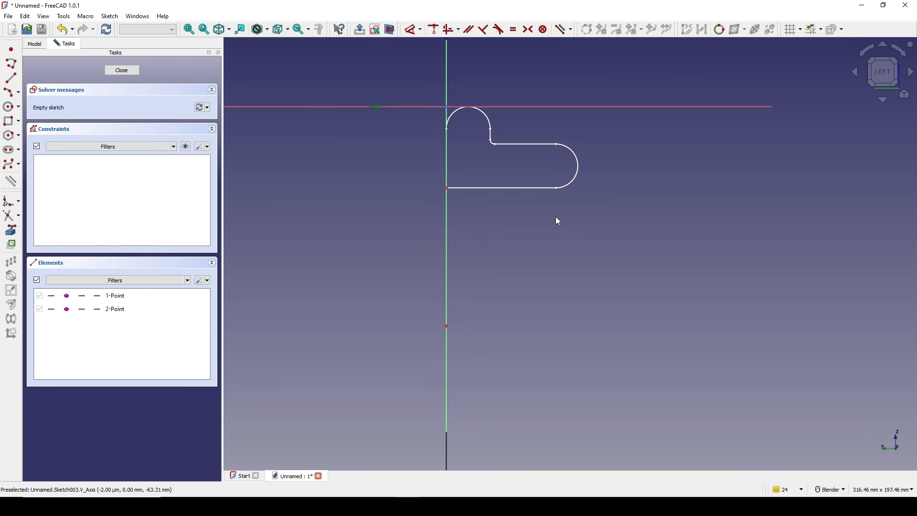
pyautogui.click(527, 187)
pyautogui.scroll(1, 631, 226)
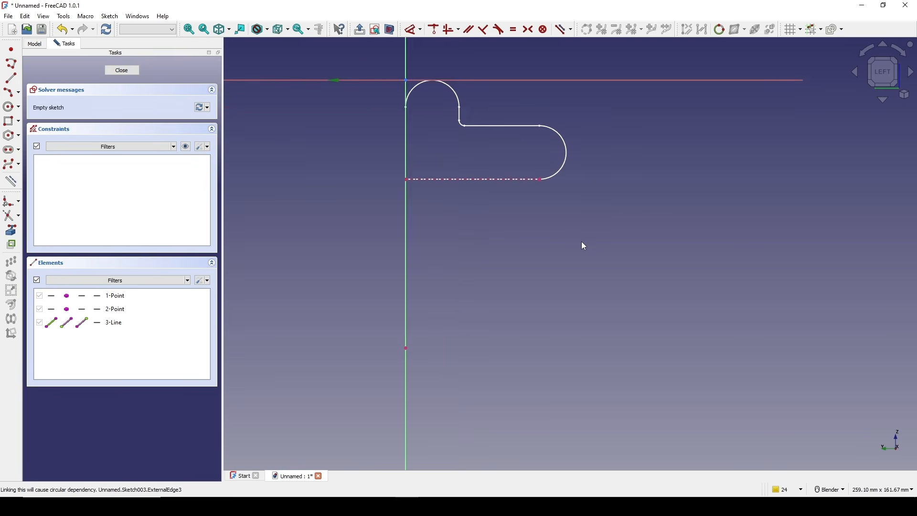
# Draw a horizontal line about 10 mm long outward from the linked start point of the wavy curve.
pyautogui.moveTo(581, 242)
pyautogui.keyDown('shift'); pyautogui.mouseDown(button='middle')
pyautogui.moveTo(616, 229)
pyautogui.moveTo(604, 207)
pyautogui.mouseUp(button='middle'); pyautogui.keyUp('shift')
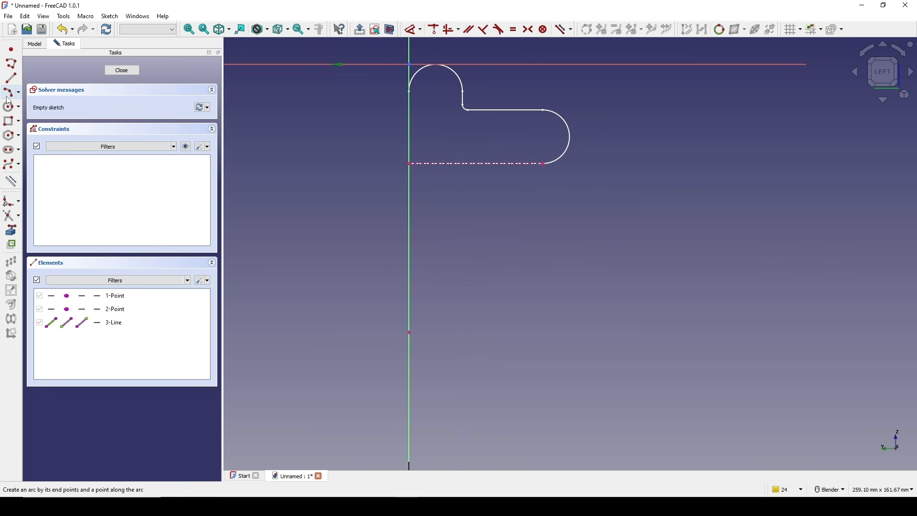
pyautogui.click(10, 78)
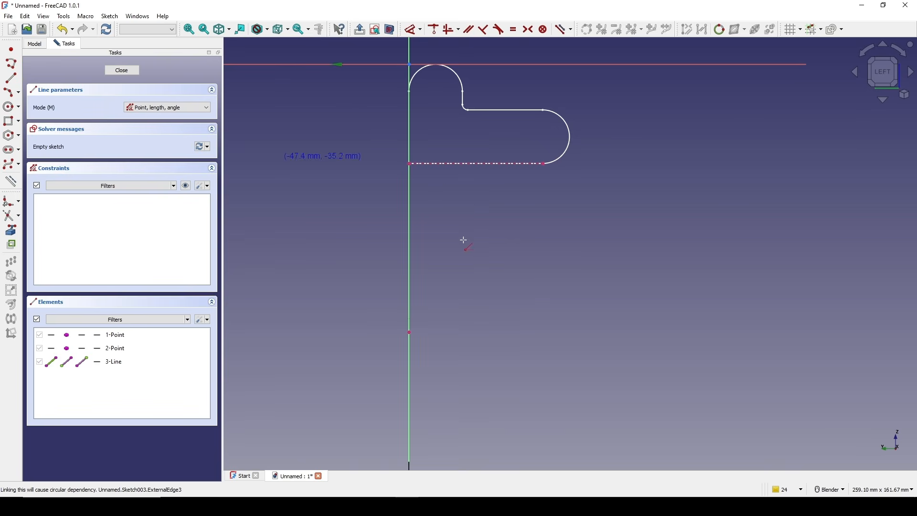
pyautogui.click(409, 333)
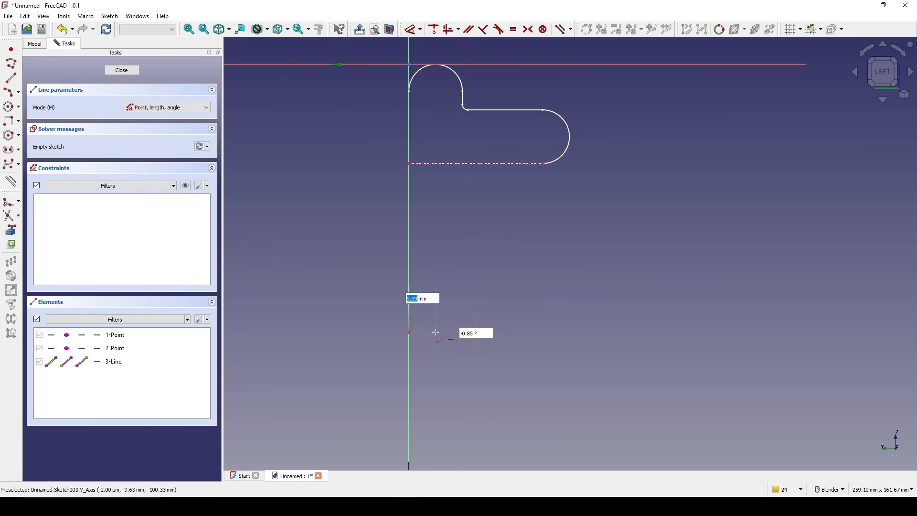
pyautogui.click(437, 333)
pyautogui.press('Escape')
pyautogui.scroll(2, 467, 333)
pyautogui.keyDown('shift'); pyautogui.moveTo(467, 329); pyautogui.dragTo(496, 311, button='middle'); pyautogui.keyUp('shift')
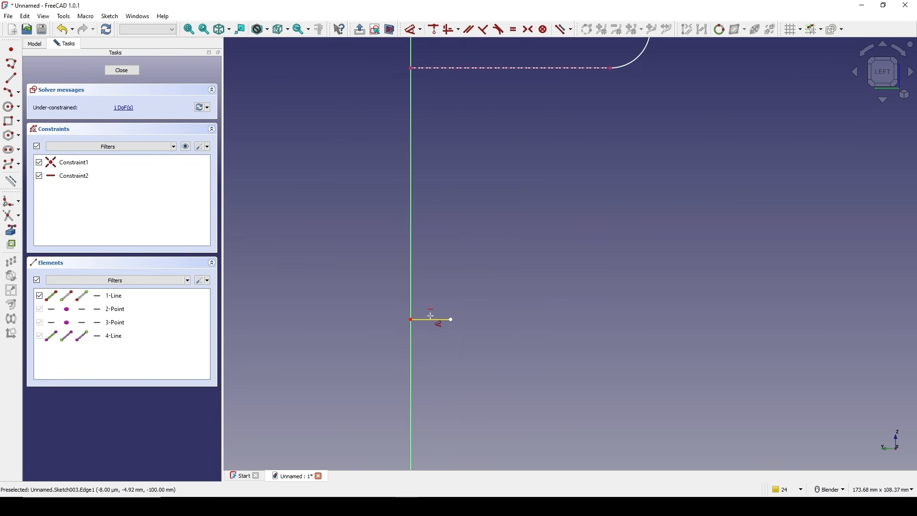
# Set the short horizontal line's length to 2 mm and place its dimension clear of the geometry.
pyautogui.press('d')
pyautogui.click(431, 319)
pyautogui.click(427, 365)
pyautogui.write('2')
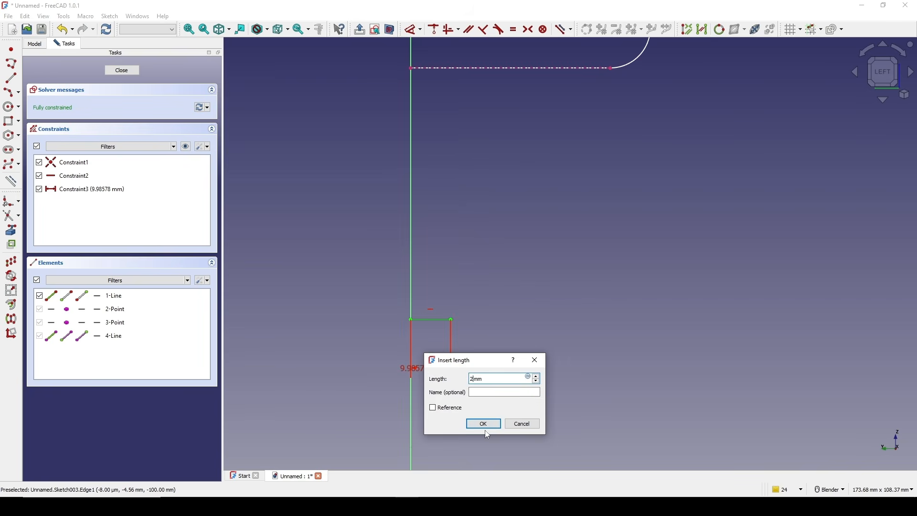
pyautogui.click(484, 424)
pyautogui.moveTo(399, 371); pyautogui.dragTo(328, 357)
pyautogui.keyDown('shift'); pyautogui.moveTo(498, 336); pyautogui.dragTo(478, 329, button='middle'); pyautogui.keyUp('shift')
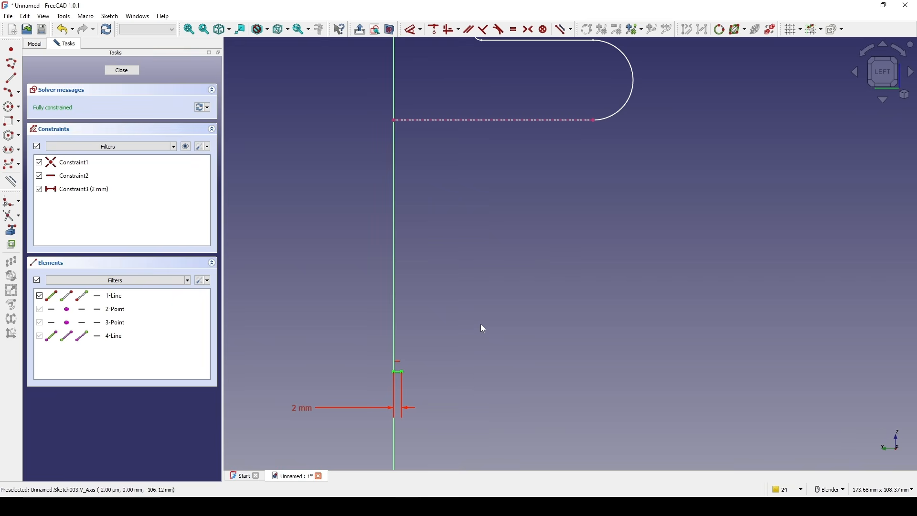
# Draw a three-point arc from the short line's free end up to just below the linked edge's outer endpoint.
pyautogui.click(9, 92)
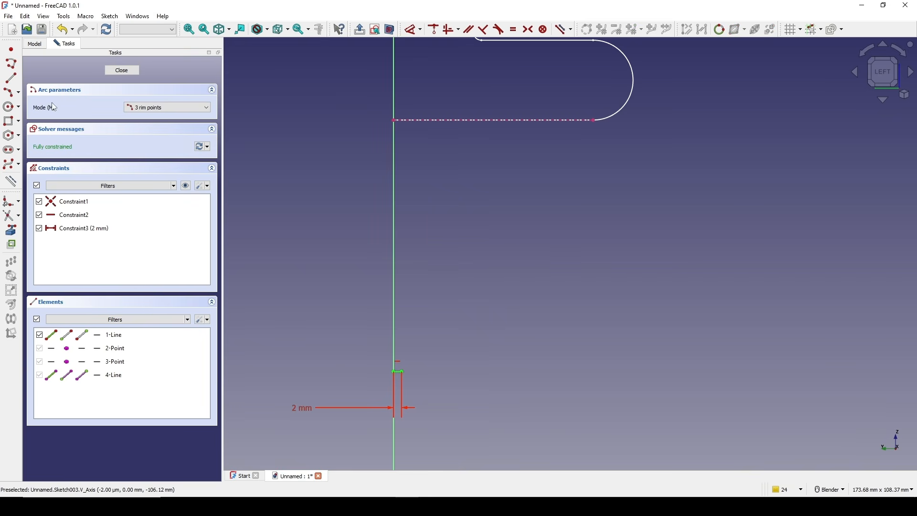
pyautogui.click(400, 371)
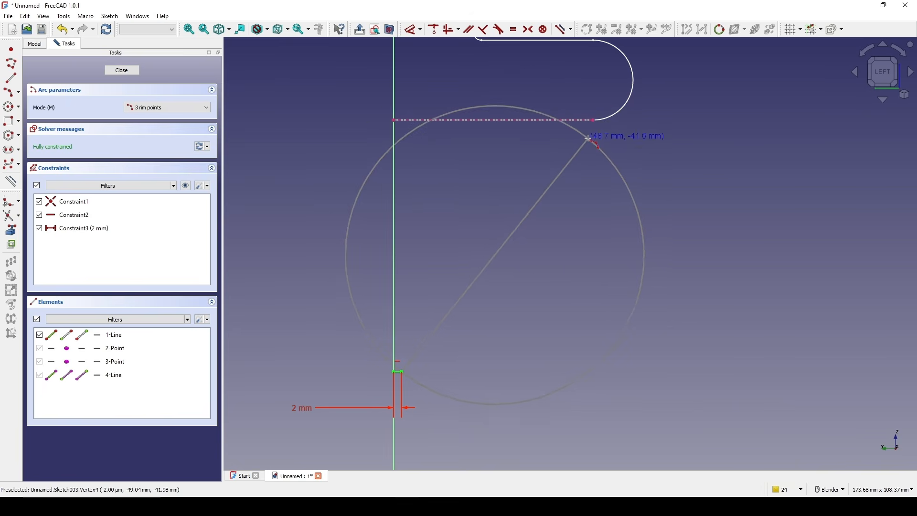
pyautogui.click(597, 144)
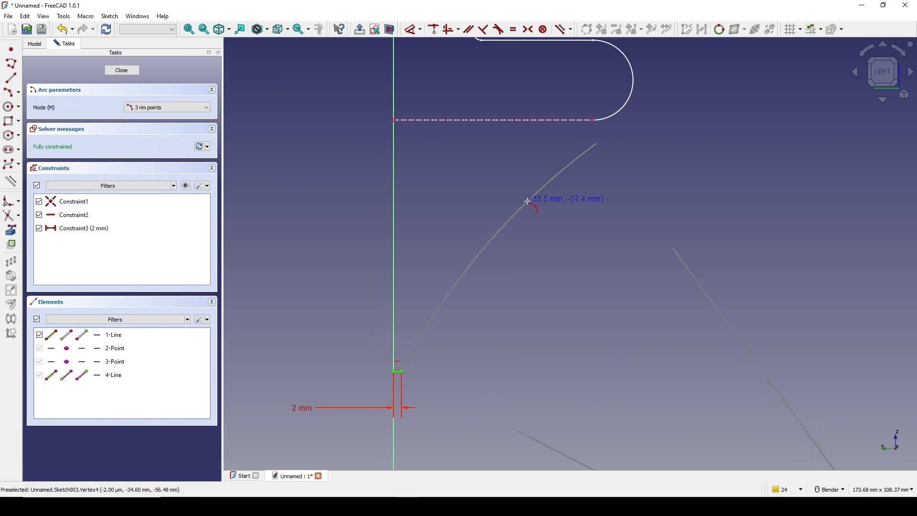
pyautogui.click(528, 201)
pyautogui.rightClick(616, 199)
pyautogui.keyDown('shift'); pyautogui.moveTo(602, 217); pyautogui.dragTo(569, 255, button='middle'); pyautogui.keyUp('shift')
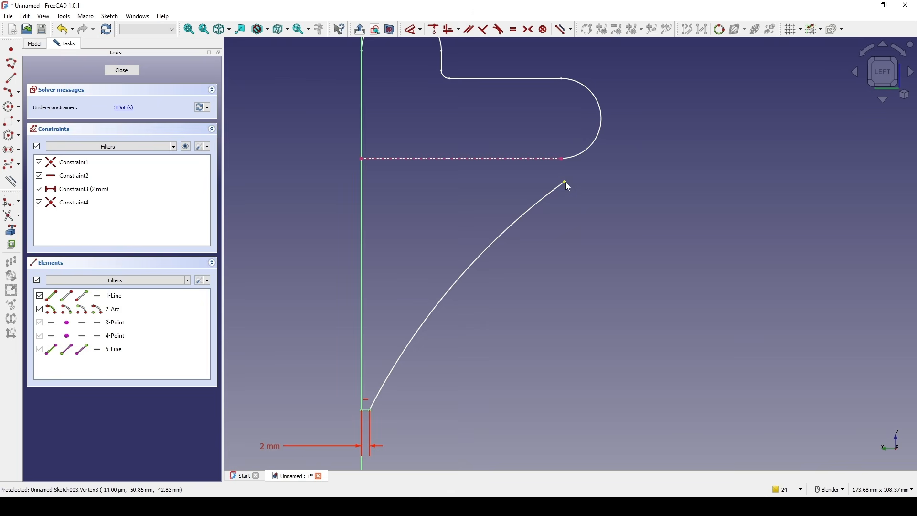
# Constrain the arc's upper end vertically in line with the outer endpoint of the linked bottom edge.
pyautogui.click(566, 182)
pyautogui.click(561, 159)
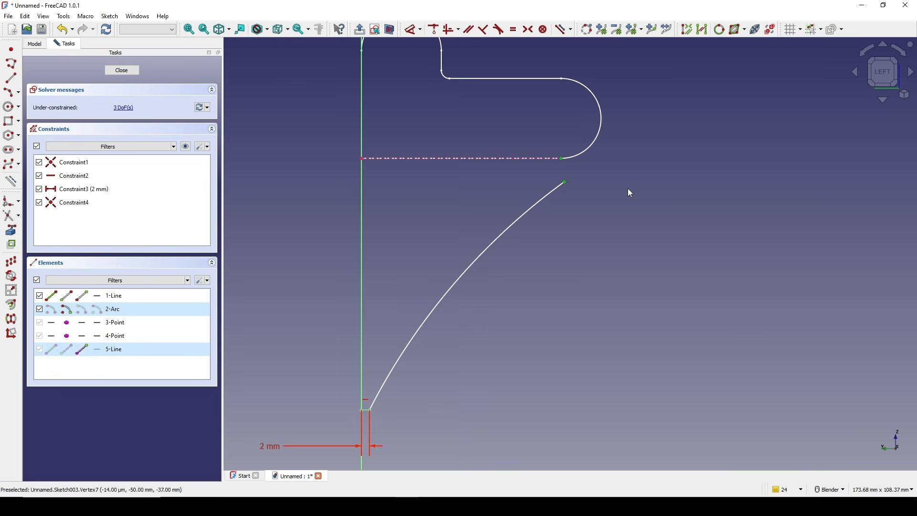
pyautogui.press('v')
pyautogui.keyDown('shift'); pyautogui.moveTo(581, 211); pyautogui.dragTo(556, 241, button='middle'); pyautogui.keyUp('shift')
pyautogui.scroll(1, 569, 237)
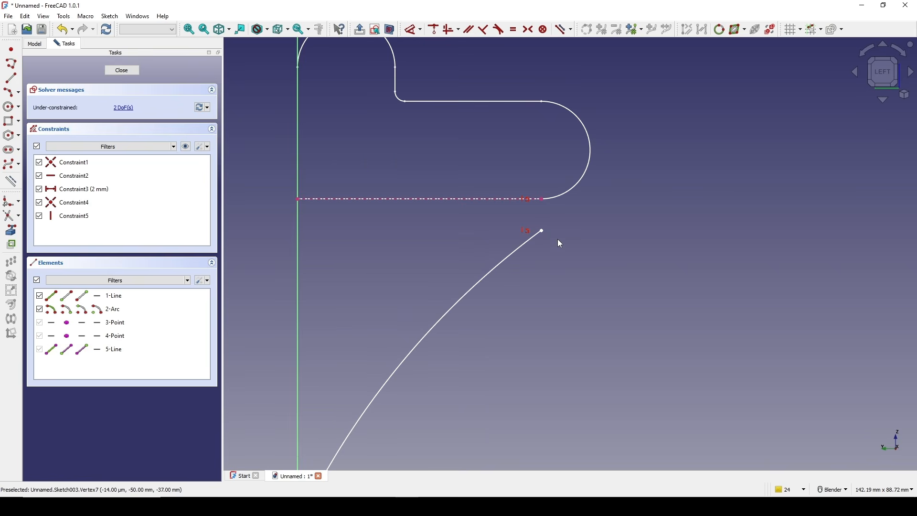
# Draw a vertical line from the arc's upper end, crossing the linked edge into the upper profile.
pyautogui.click(11, 78)
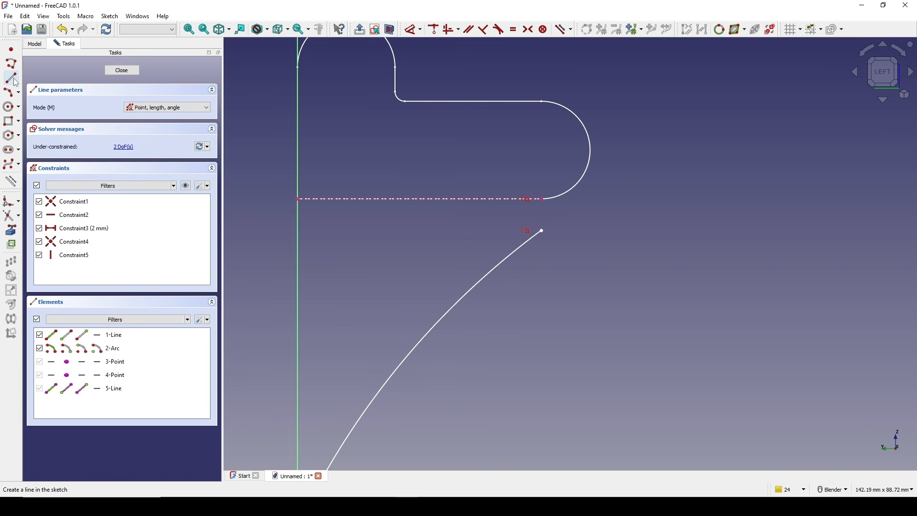
pyautogui.click(544, 231)
pyautogui.click(544, 164)
pyautogui.moveTo(610, 197)
pyautogui.keyDown('shift'); pyautogui.mouseDown(button='middle')
pyautogui.moveTo(621, 212)
pyautogui.moveTo(618, 233)
pyautogui.mouseUp(button='middle'); pyautogui.keyUp('shift')
pyautogui.scroll(2, 621, 212)
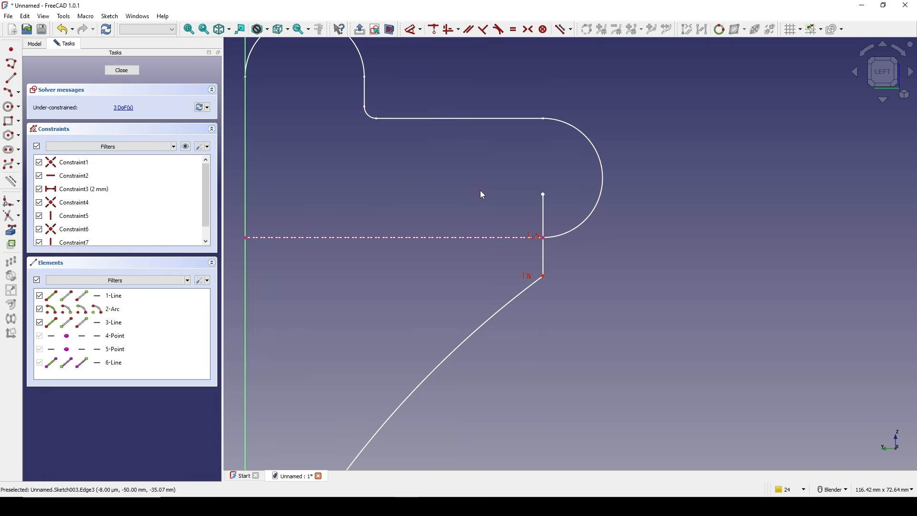
# Make the vertical line's two endpoints symmetric about the outer endpoint of the linked bottom edge.
pyautogui.click(544, 195)
pyautogui.click(543, 277)
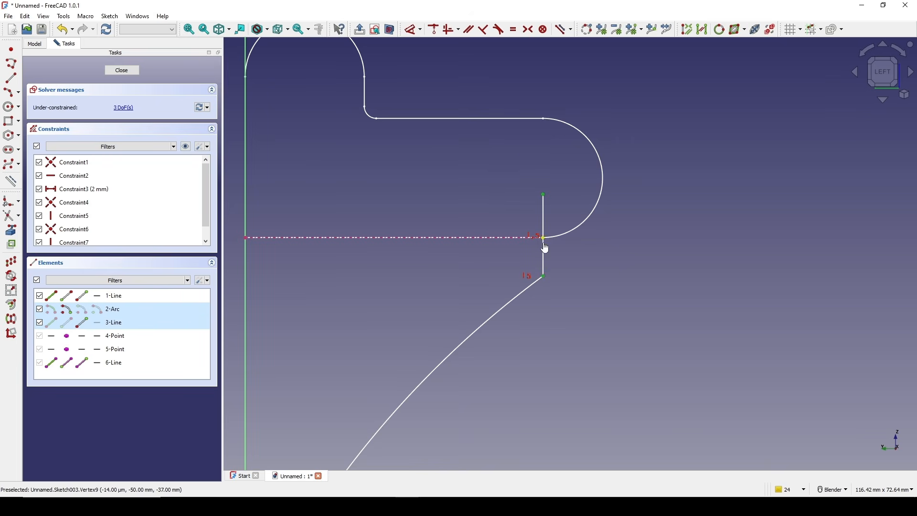
pyautogui.click(543, 238)
pyautogui.press('s')
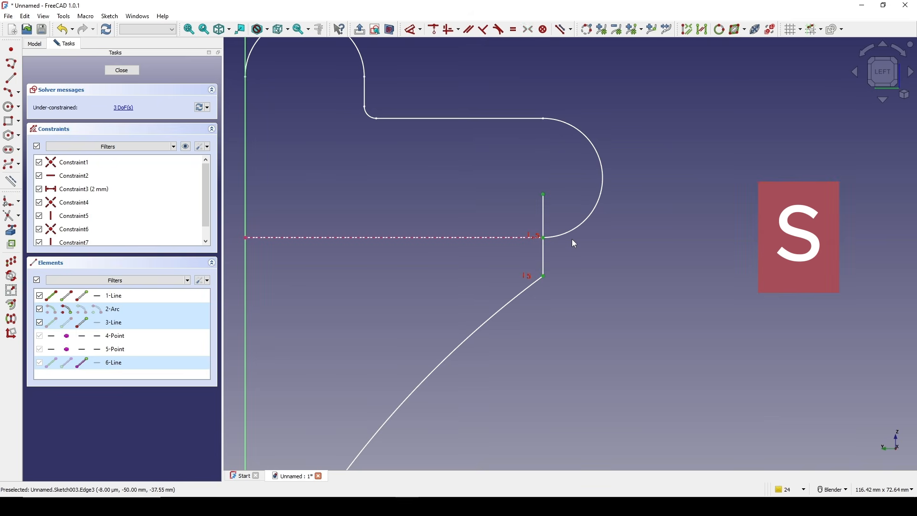
pyautogui.keyDown('shift'); pyautogui.moveTo(570, 236); pyautogui.dragTo(564, 218, button='middle'); pyautogui.keyUp('shift')
# Set the short vertical line's length to 2 mm and move its dimension away from the profile.
pyautogui.press('d')
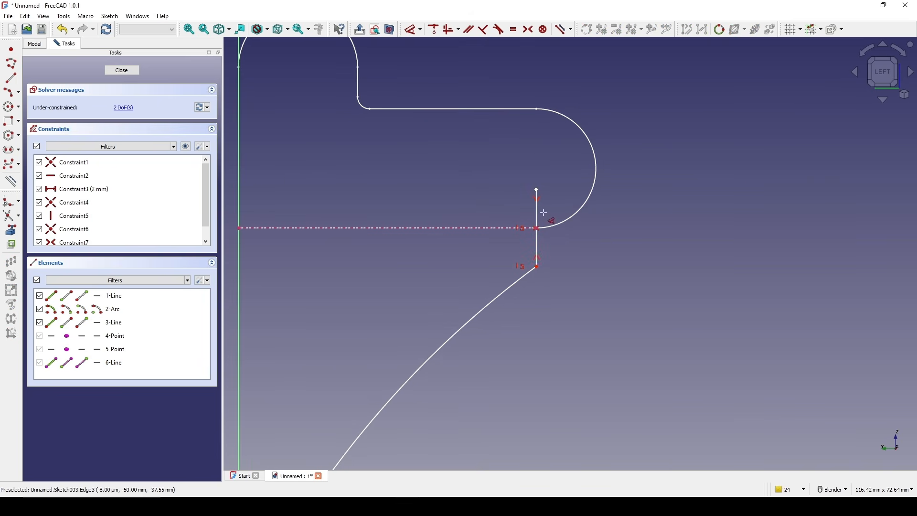
pyautogui.click(536, 212)
pyautogui.click(599, 219)
pyautogui.write('2')
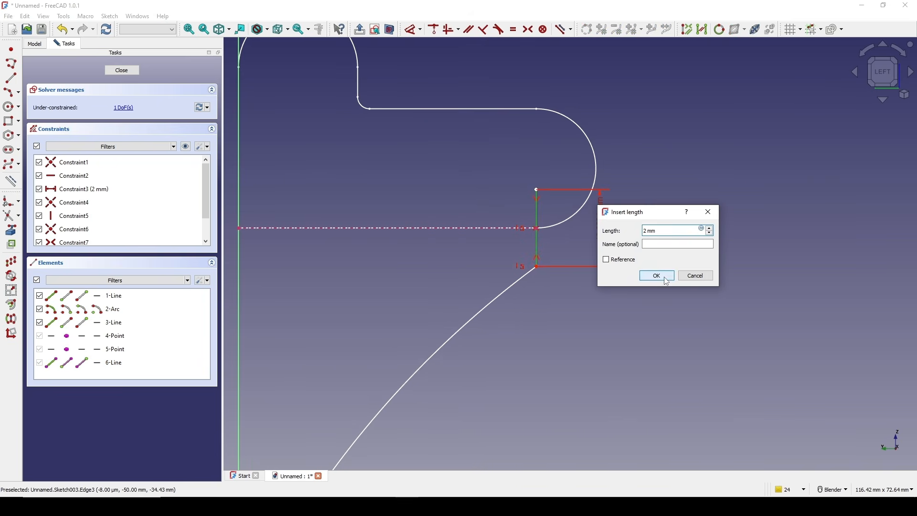
pyautogui.click(667, 281)
pyautogui.scroll(5, 543, 230)
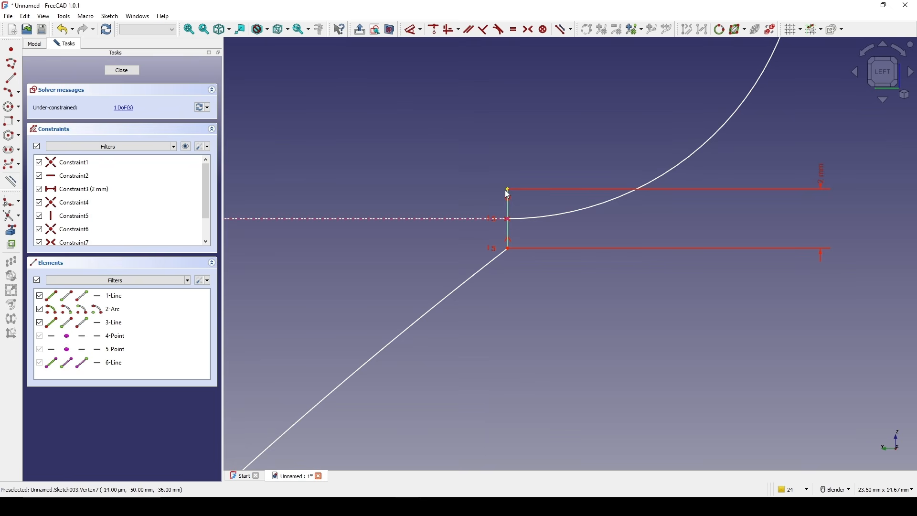
pyautogui.scroll(-10, 506, 190)
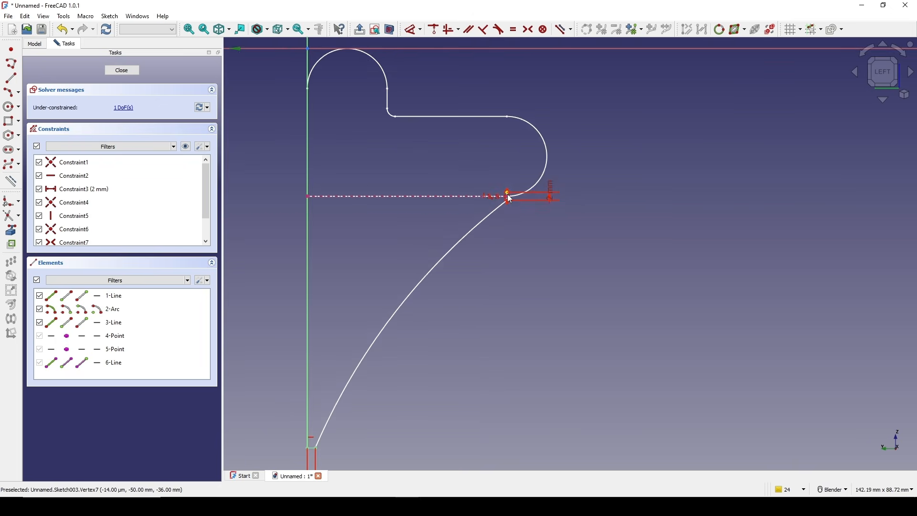
pyautogui.keyDown('shift'); pyautogui.moveTo(507, 193); pyautogui.dragTo(567, 203, button='middle'); pyautogui.keyUp('shift')
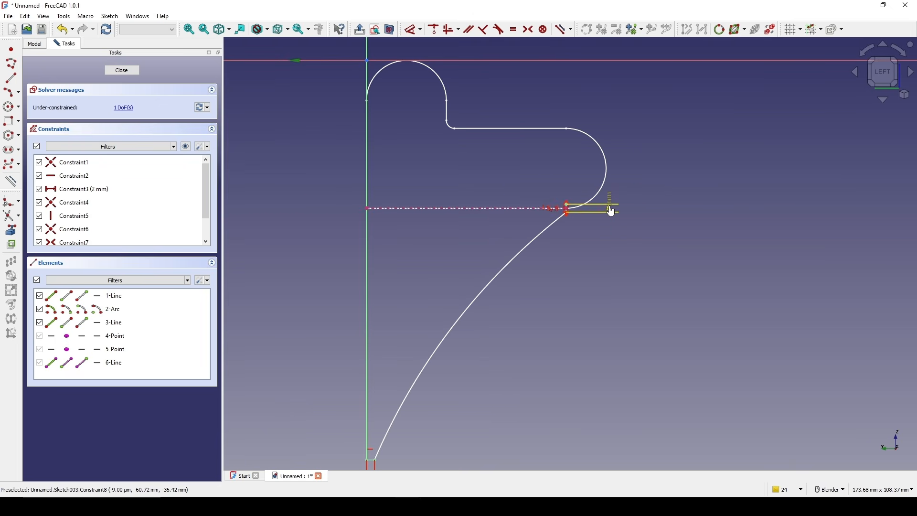
pyautogui.moveTo(609, 208); pyautogui.dragTo(635, 277)
pyautogui.keyDown('shift'); pyautogui.moveTo(619, 182); pyautogui.dragTo(617, 139, button='middle'); pyautogui.keyUp('shift')
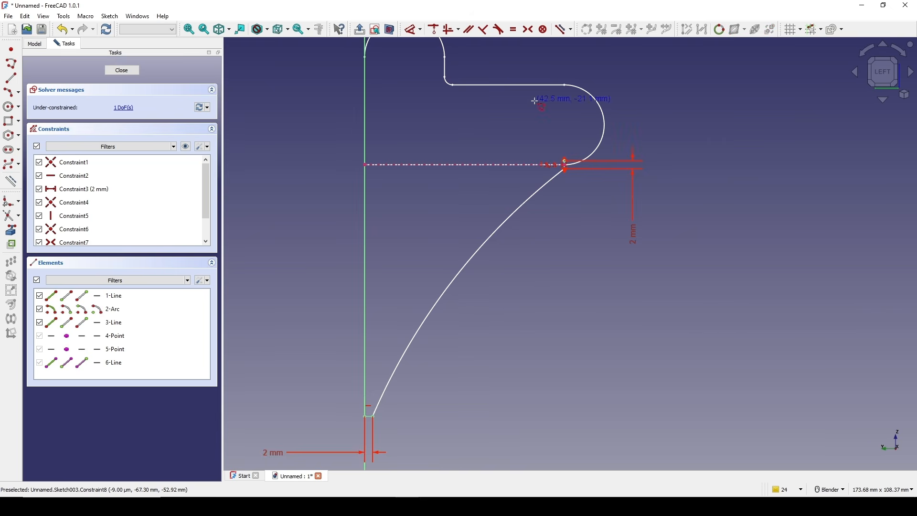
# Draw a two-segment polyline from the short vertical line's upper end, turning near the vertical axis and closing at the wavy curve's start point.
pyautogui.scroll(2, 552, 112)
pyautogui.click(571, 182)
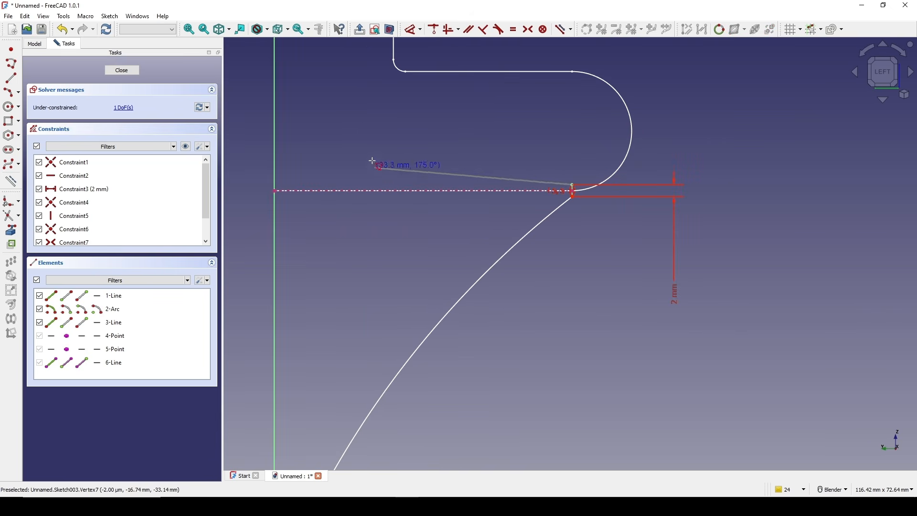
pyautogui.click(304, 159)
pyautogui.keyDown('shift'); pyautogui.moveTo(332, 286); pyautogui.dragTo(364, 158, button='middle'); pyautogui.keyUp('shift')
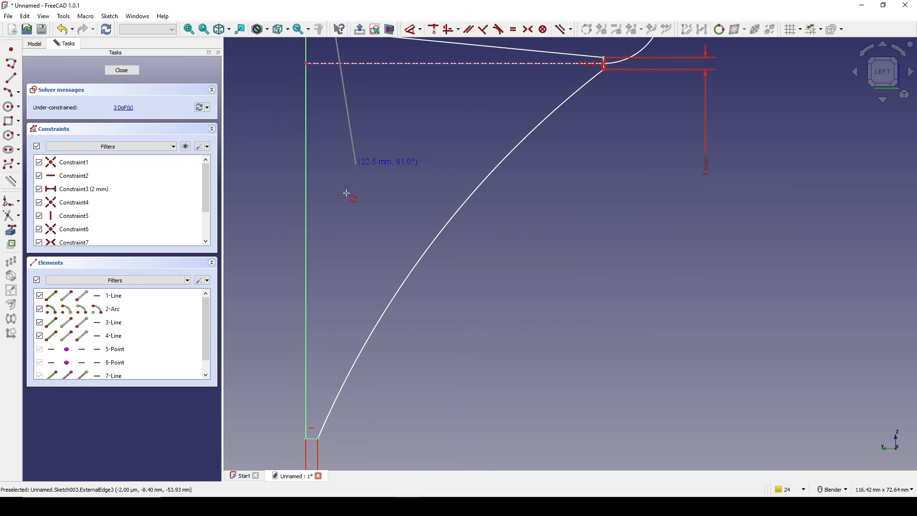
pyautogui.click(302, 436)
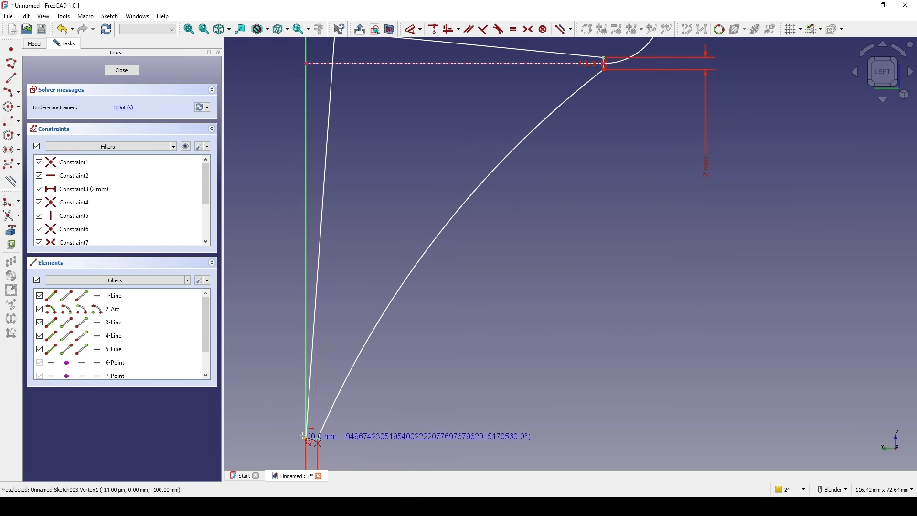
pyautogui.rightClick(340, 258)
pyautogui.rightClick(341, 258)
# Constrain the long polyline segment along the axis as vertical and the upper segment as horizontal.
pyautogui.scroll(-1, 380, 213)
pyautogui.keyDown('shift'); pyautogui.moveTo(388, 159); pyautogui.dragTo(379, 243, button='middle'); pyautogui.keyUp('shift')
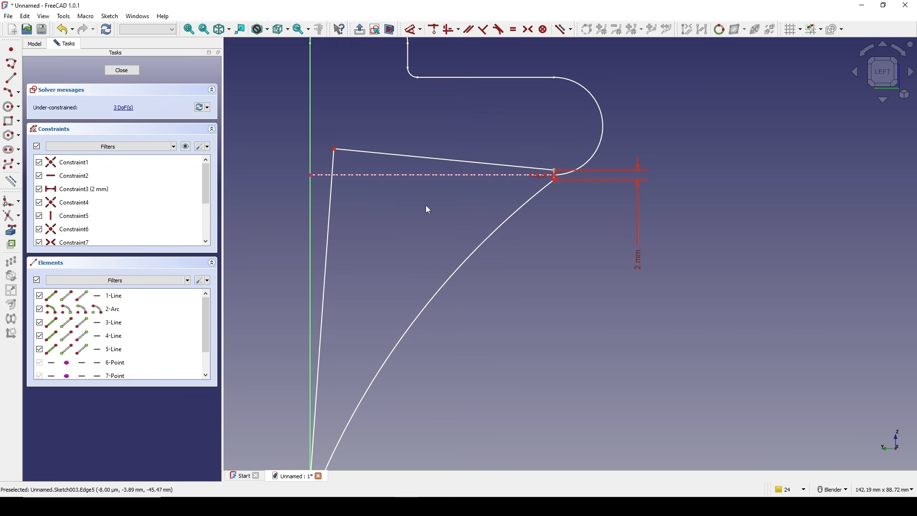
pyautogui.press('a')
pyautogui.click(332, 228)
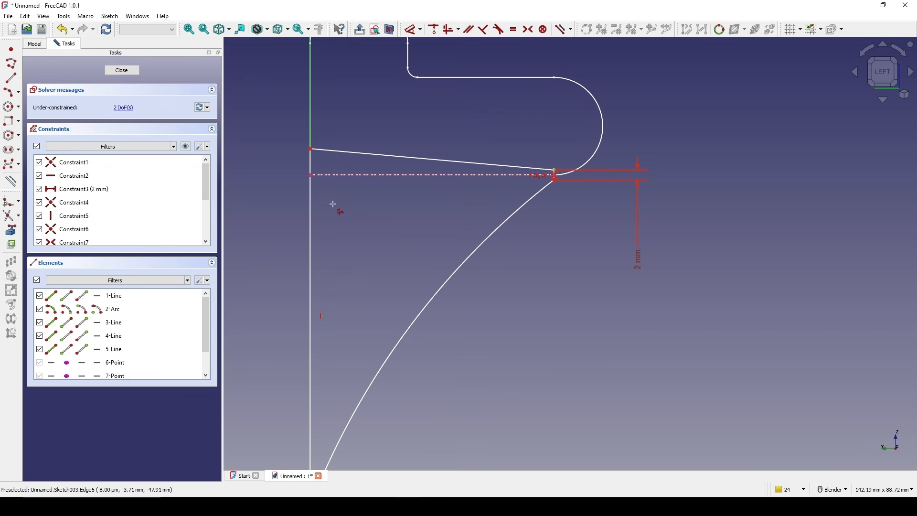
pyautogui.click(354, 152)
pyautogui.scroll(-2, 456, 136)
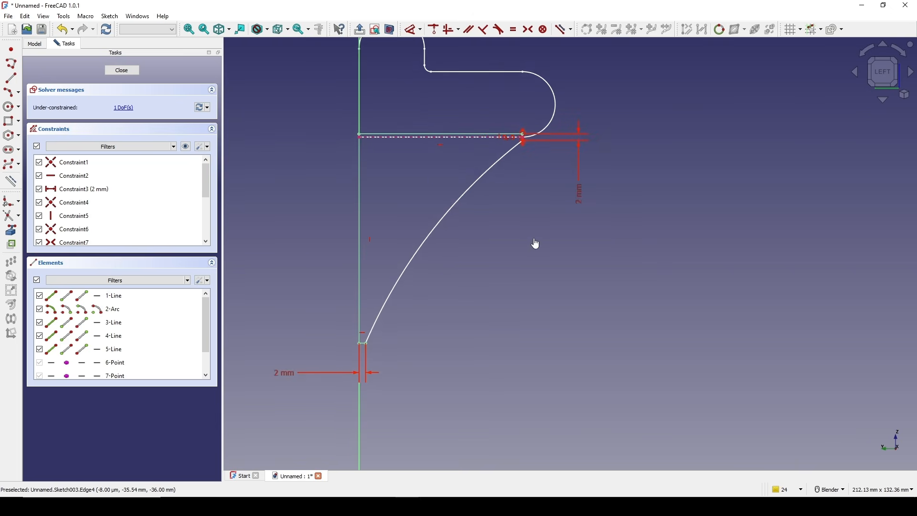
# Add a radius constraint of 100 mm to the large arc.
pyautogui.click(433, 234)
pyautogui.click(403, 203)
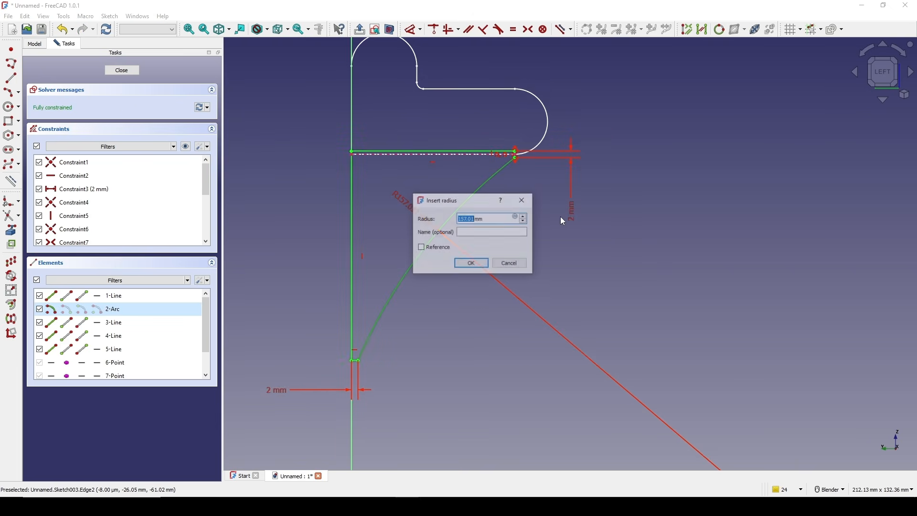
pyautogui.write('100')
pyautogui.press('Return')
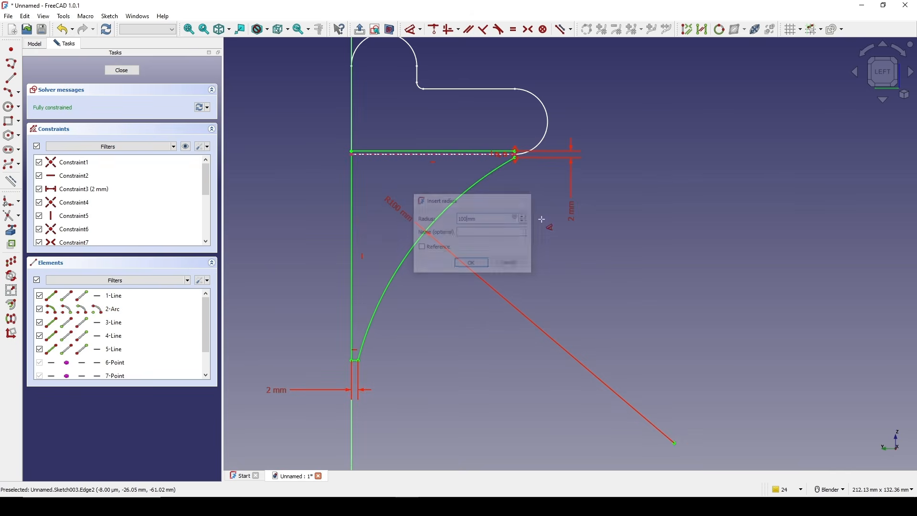
# Set the large arc's radius to 80 mm and close the sketch.
pyautogui.doubleClick(410, 219)
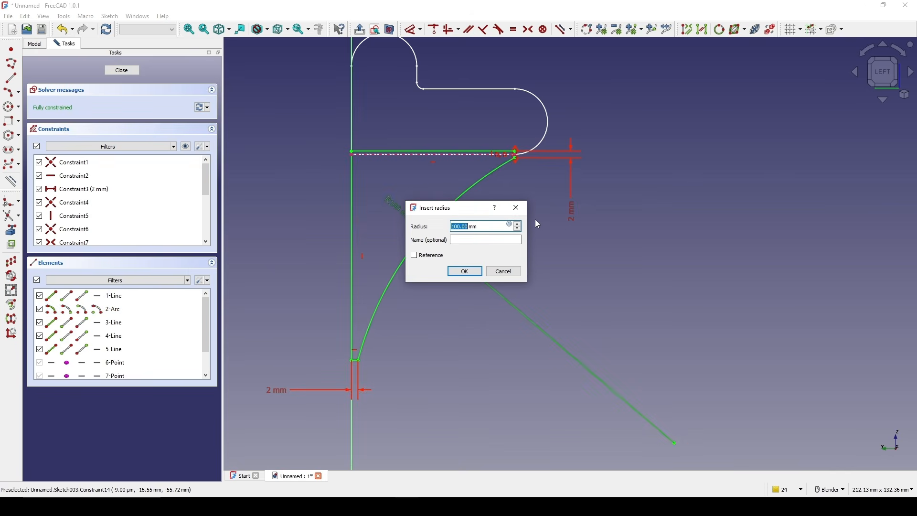
pyautogui.write('80')
pyautogui.press('Return')
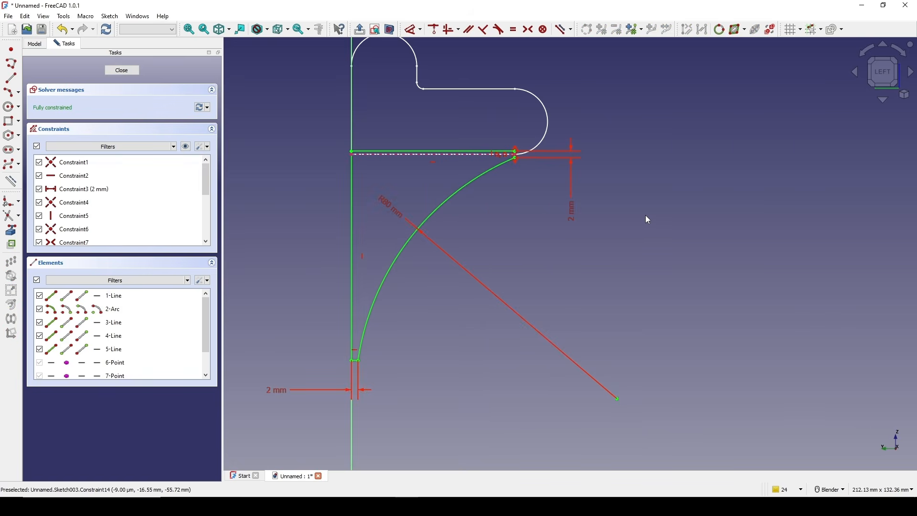
pyautogui.keyDown('shift'); pyautogui.moveTo(605, 213); pyautogui.dragTo(585, 201, button='middle'); pyautogui.keyUp('shift')
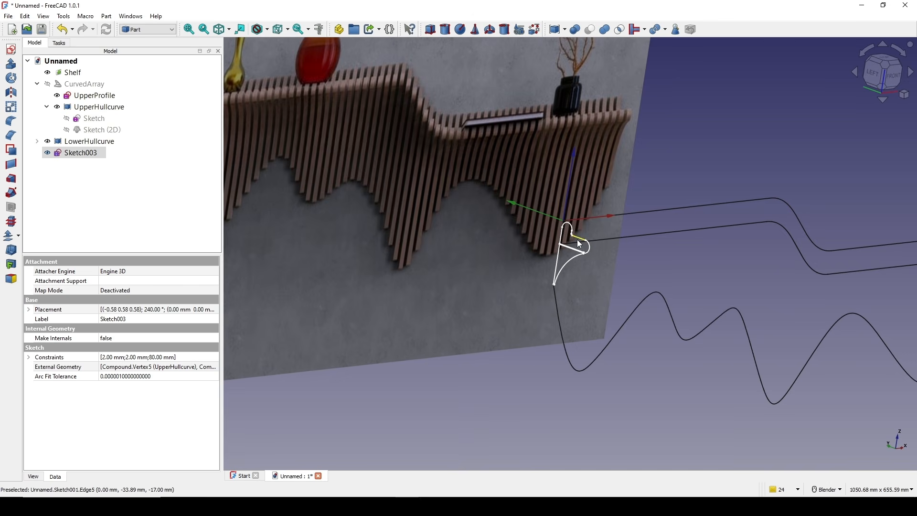
# Rename the new lower slat sketch to LowerProfile and save the document.
pyautogui.scroll(-1, 577, 244)
pyautogui.moveTo(609, 248); pyautogui.dragTo(588, 252, button='middle')
pyautogui.click(631, 287)
pyautogui.scroll(1, 620, 286)
pyautogui.scroll(1, 618, 289)
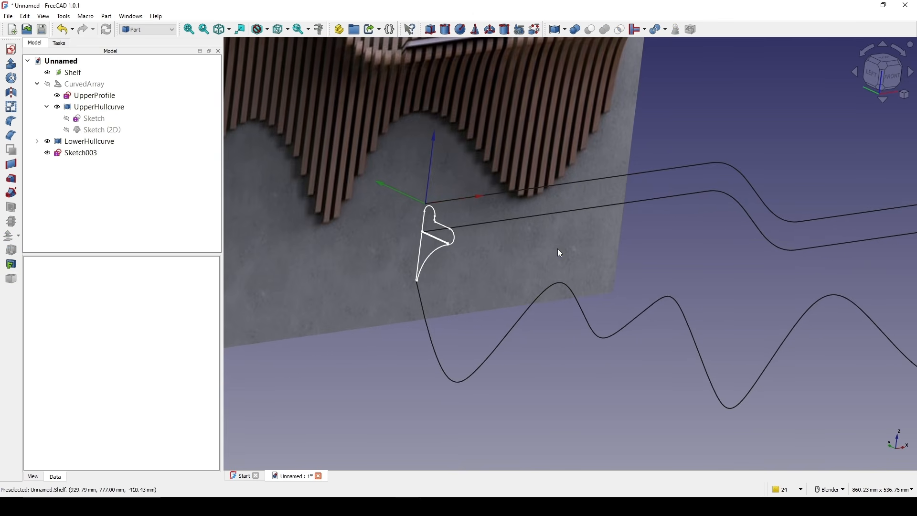
pyautogui.rightClick(82, 153)
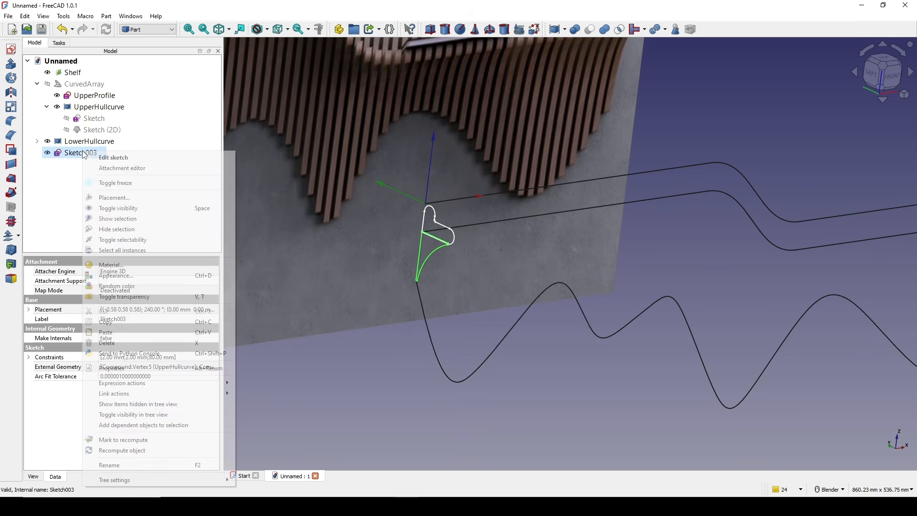
pyautogui.click(133, 464)
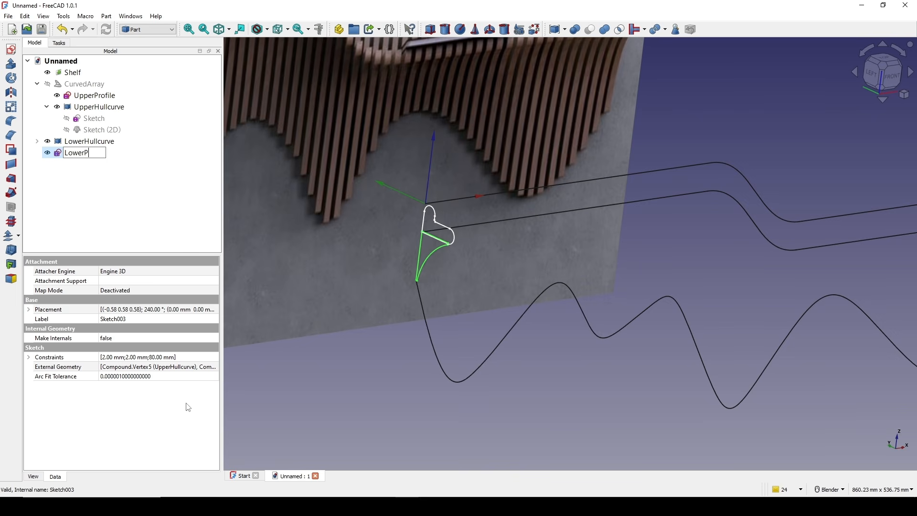
pyautogui.press('Return')
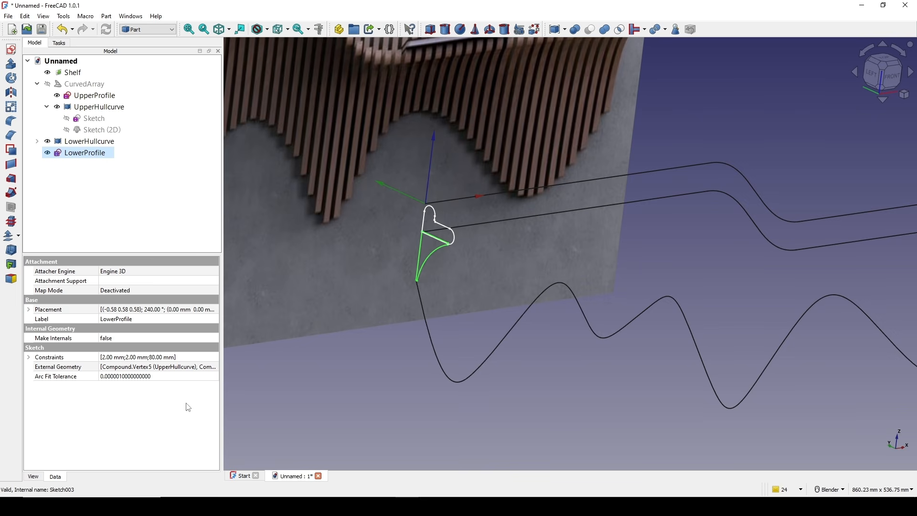
pyautogui.hotkey('ctrl', 's')
# Create a Curved Array from the LowerProfile sketch and the LowerHullcurve compound in the Curved Shapes workbench.
pyautogui.click(711, 253)
pyautogui.keyDown('shift'); pyautogui.moveTo(645, 242); pyautogui.dragTo(637, 225, button='middle'); pyautogui.keyUp('shift')
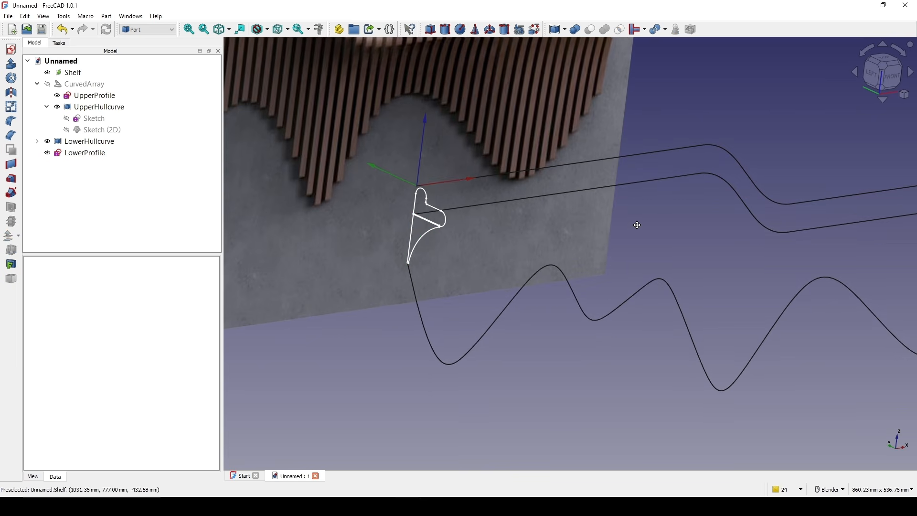
pyautogui.click(87, 151)
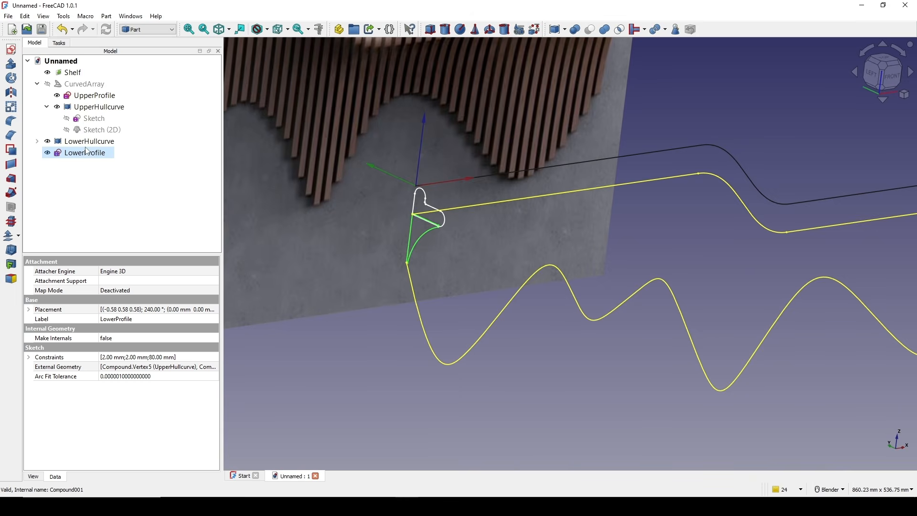
pyautogui.keyDown('ctrl'); pyautogui.click(101, 142); pyautogui.keyUp('ctrl')
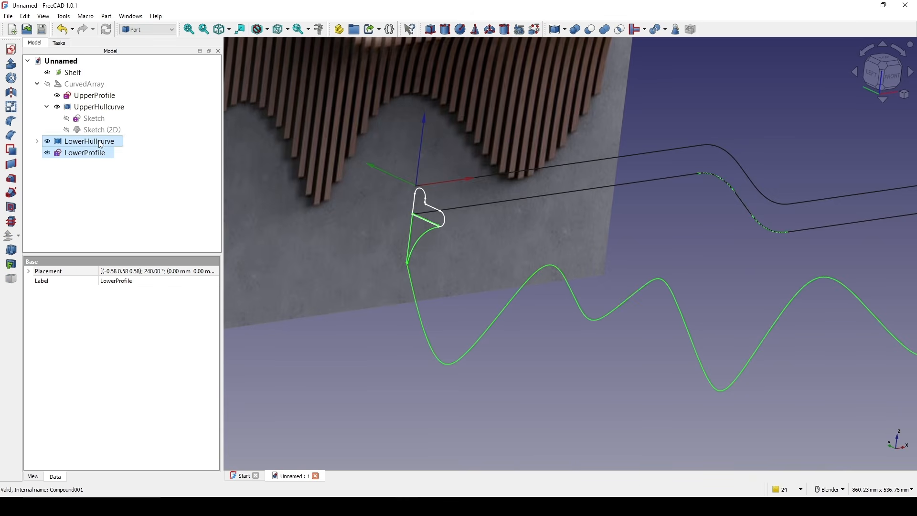
pyautogui.click(148, 29)
pyautogui.click(145, 54)
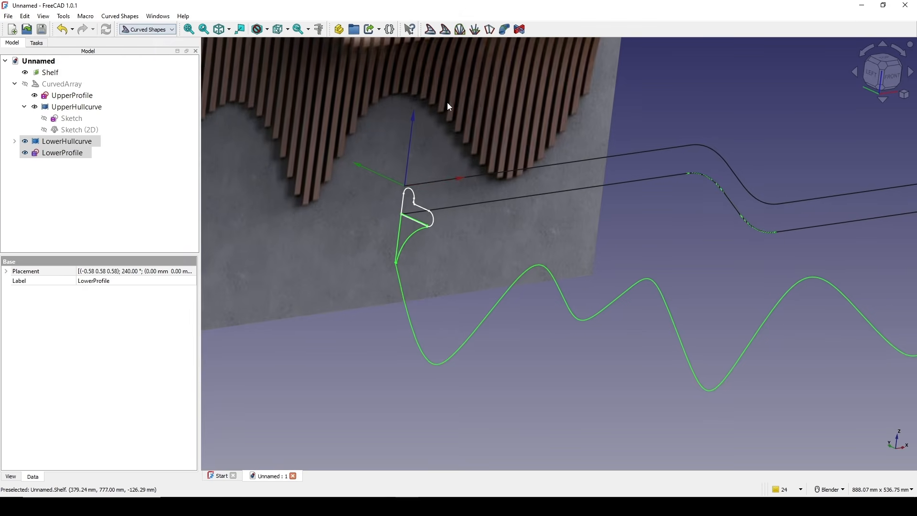
pyautogui.keyDown('shift'); pyautogui.moveTo(512, 145); pyautogui.dragTo(504, 141, button='middle'); pyautogui.keyUp('shift')
pyautogui.click(430, 30)
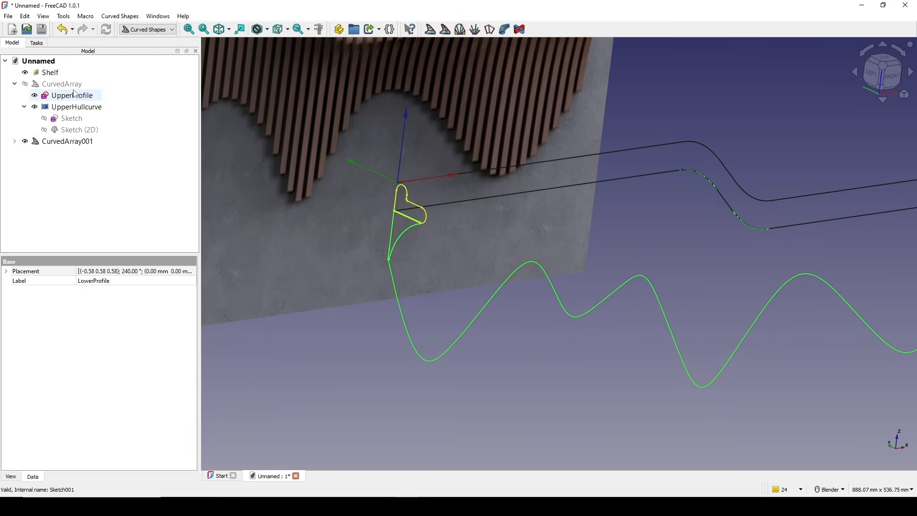
# Set the number of items in the new lower curved array to 40.
pyautogui.click(87, 144)
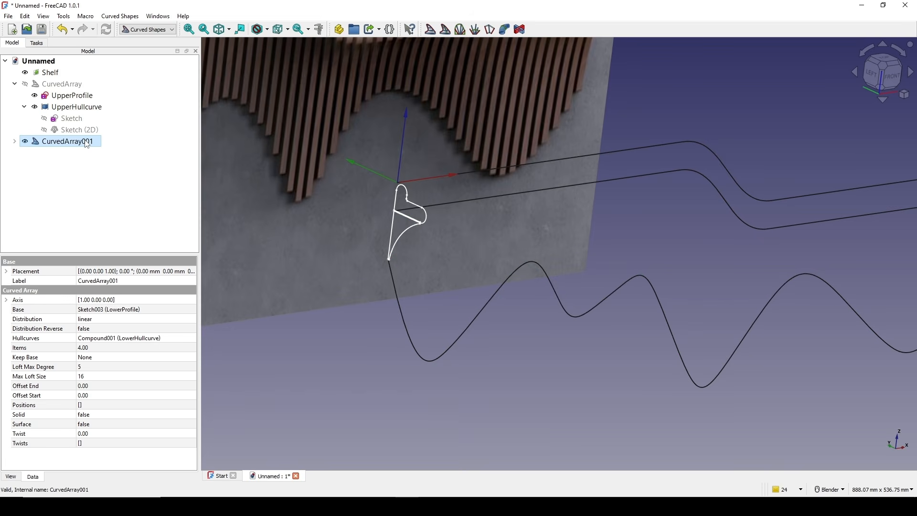
pyautogui.click(97, 348)
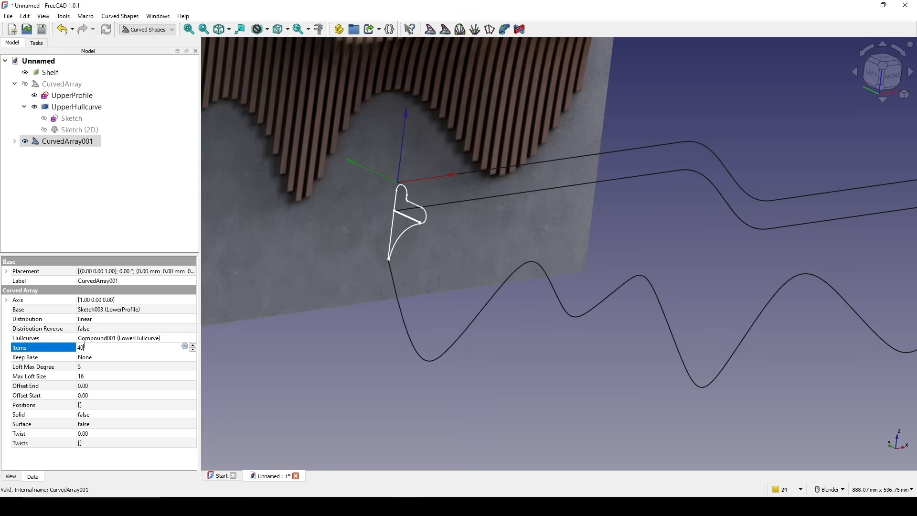
pyautogui.press('Return')
pyautogui.scroll(-4, 402, 285)
pyautogui.keyDown('shift'); pyautogui.moveTo(540, 271); pyautogui.dragTo(570, 255, button='middle'); pyautogui.keyUp('shift')
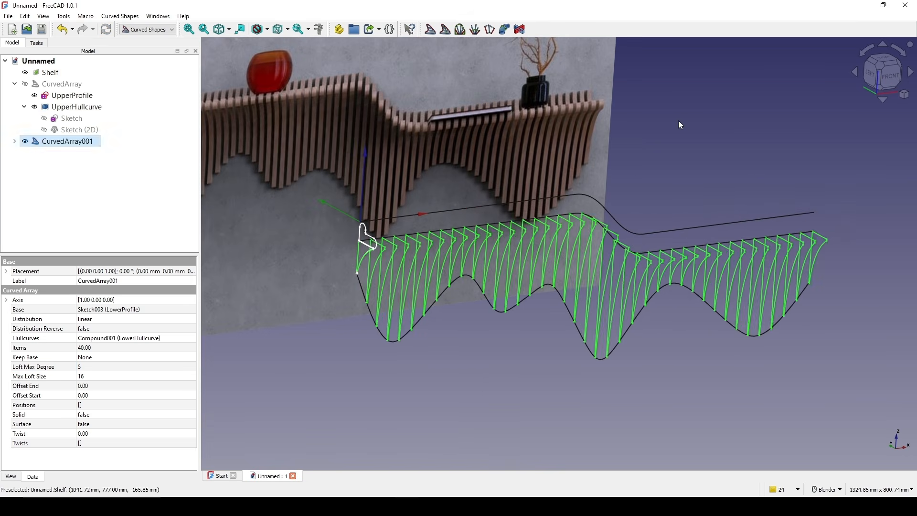
pyautogui.click(678, 120)
# Explode the lower curved array into separate slat profiles using the Part workbench's compound tools.
pyautogui.click(153, 33)
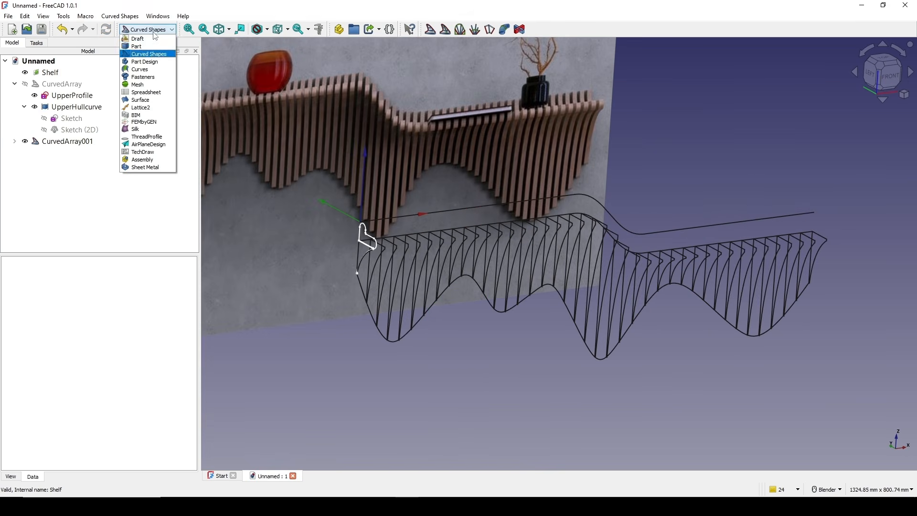
pyautogui.click(148, 54)
pyautogui.keyDown('shift'); pyautogui.moveTo(505, 213); pyautogui.dragTo(505, 218, button='middle'); pyautogui.keyUp('shift')
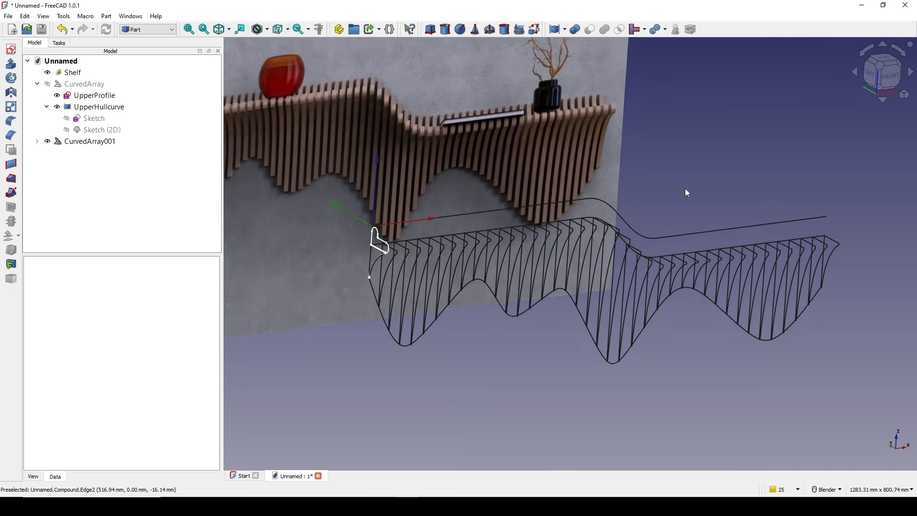
pyautogui.keyDown('shift'); pyautogui.moveTo(650, 194); pyautogui.dragTo(669, 176, button='middle'); pyautogui.keyUp('shift')
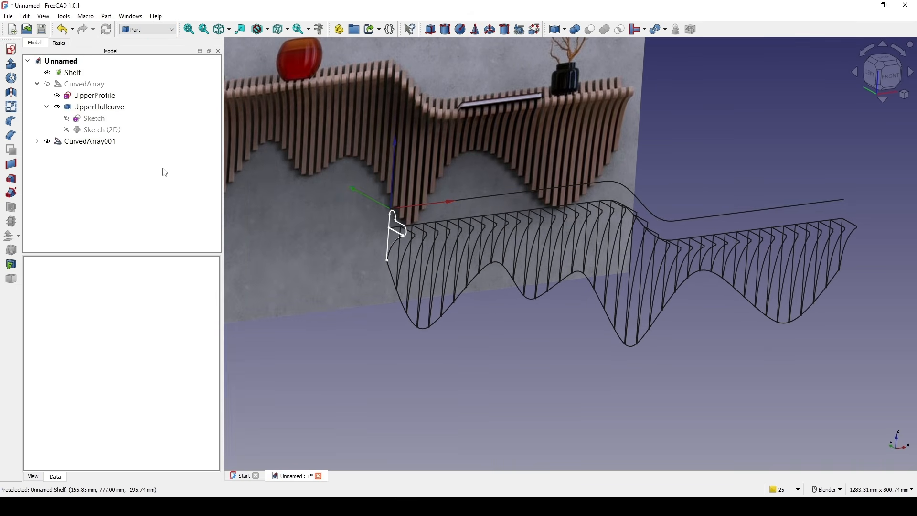
pyautogui.click(95, 142)
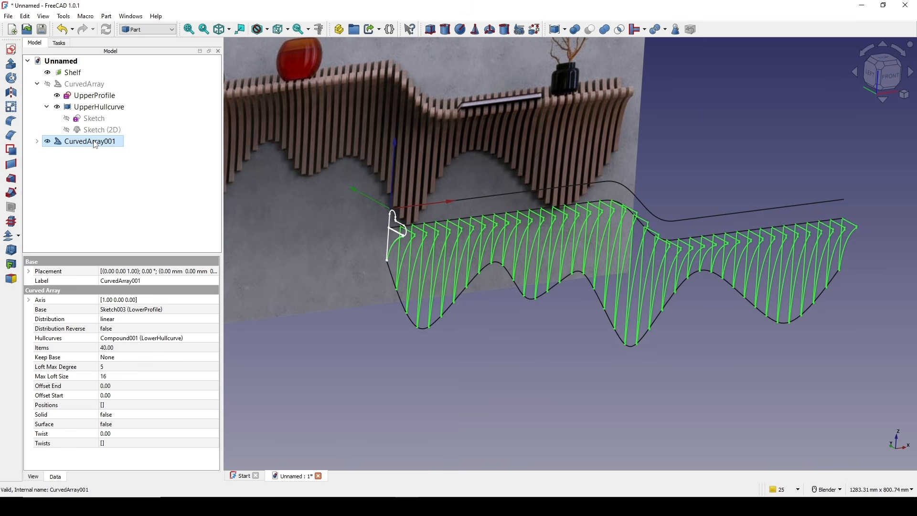
pyautogui.click(106, 15)
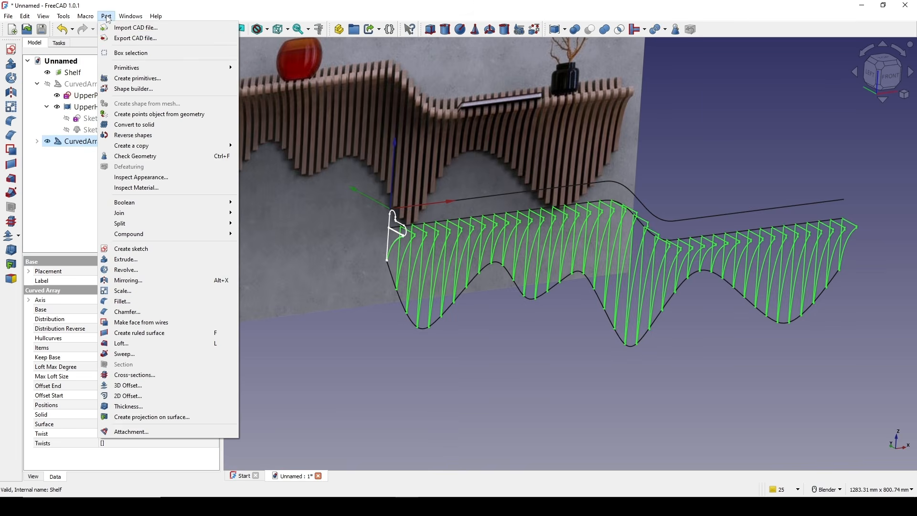
pyautogui.moveTo(143, 233)
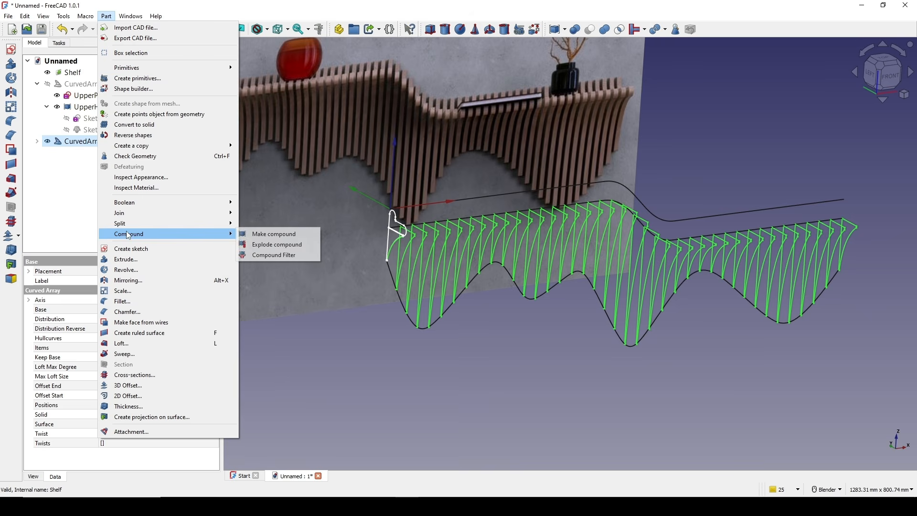
pyautogui.click(277, 244)
pyautogui.scroll(-1, 531, 262)
pyautogui.keyDown('shift'); pyautogui.moveTo(569, 244); pyautogui.dragTo(640, 229, button='middle'); pyautogui.keyUp('shift')
pyautogui.scroll(2, 563, 228)
# Extrude all exploded lower profiles, CurvedArray001.0 through CurvedArray001.39, as solids 10 mm along the custom X direction.
pyautogui.click(37, 141)
pyautogui.scroll(-10, 134, 220)
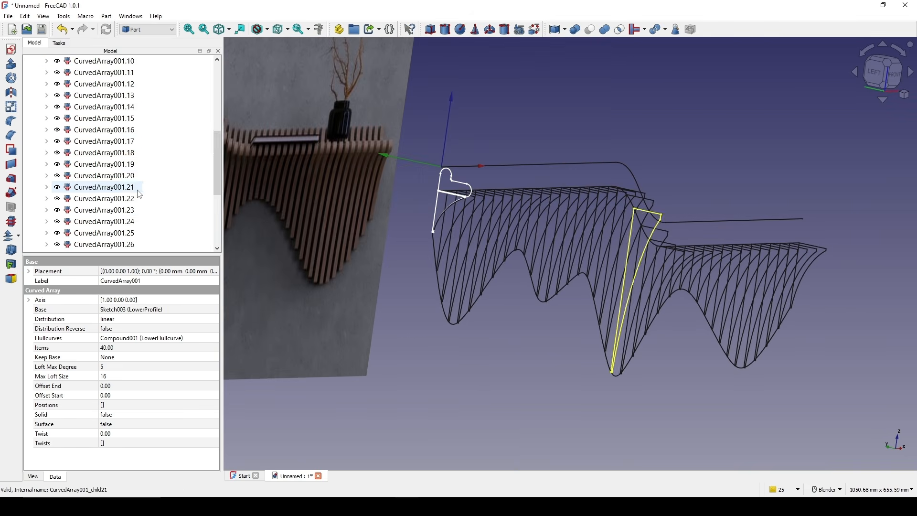
pyautogui.scroll(10, 134, 220)
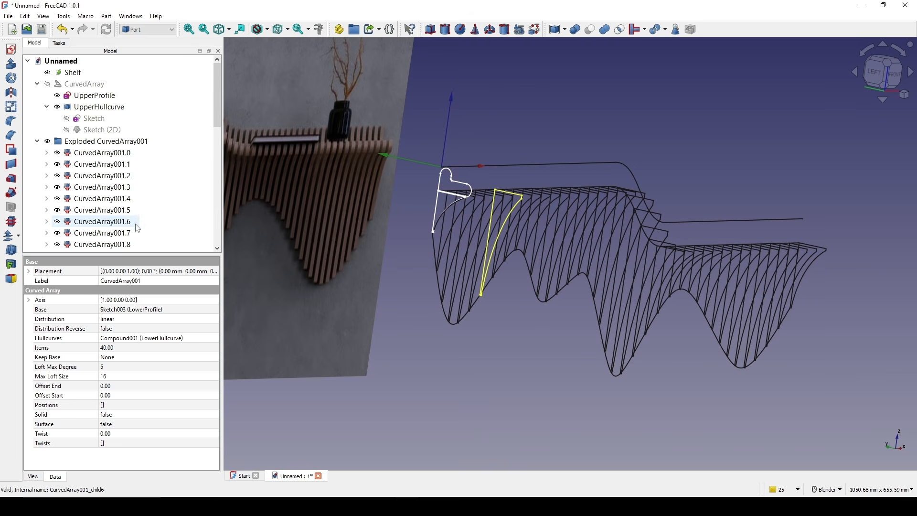
pyautogui.click(125, 153)
pyautogui.scroll(-10, 126, 167)
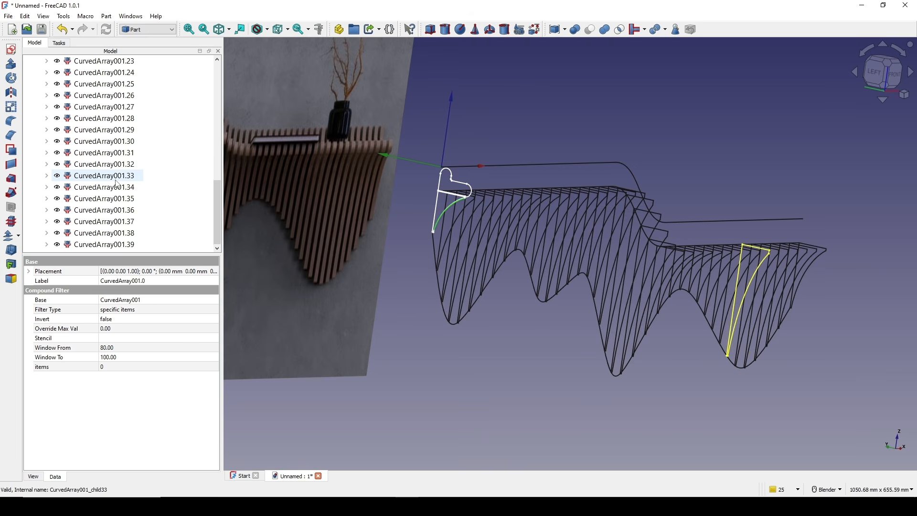
pyautogui.keyDown('shift'); pyautogui.click(119, 244); pyautogui.keyUp('shift')
pyautogui.moveTo(455, 262); pyautogui.dragTo(429, 266, button='middle')
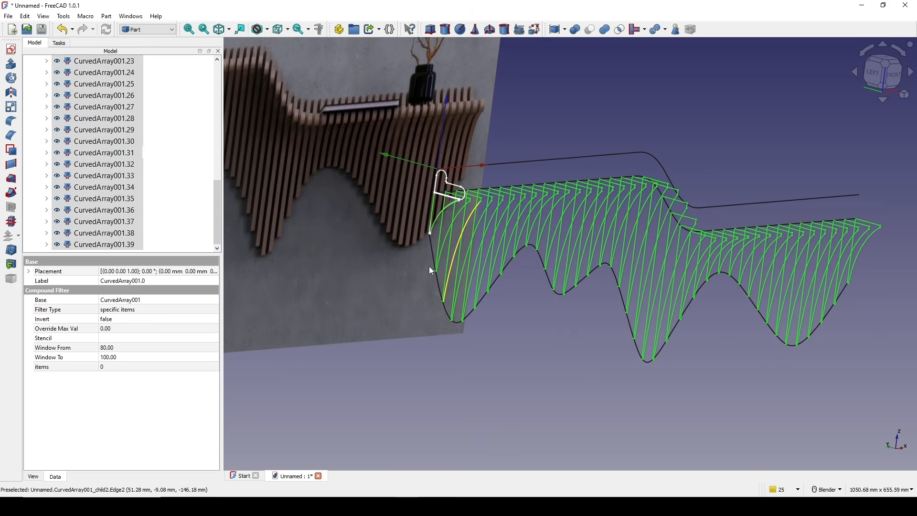
pyautogui.click(8, 66)
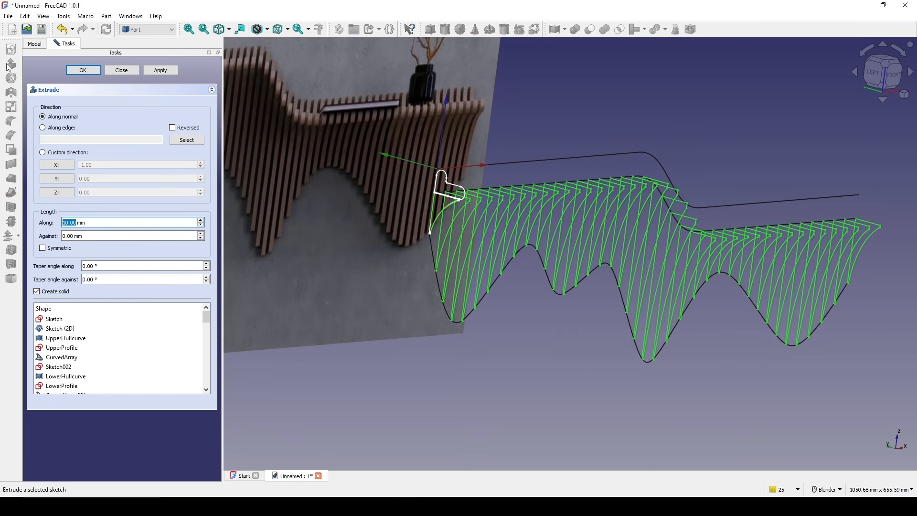
pyautogui.click(43, 152)
pyautogui.click(57, 164)
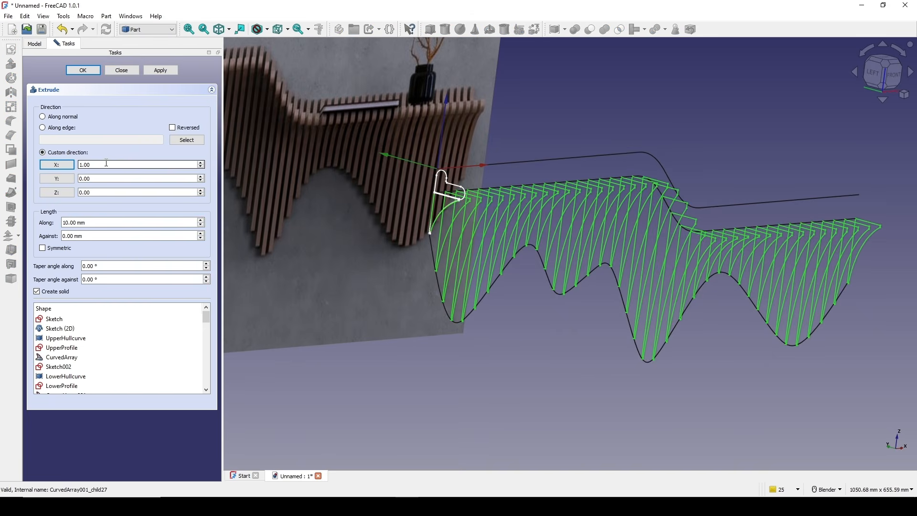
pyautogui.moveTo(90, 222); pyautogui.dragTo(39, 220)
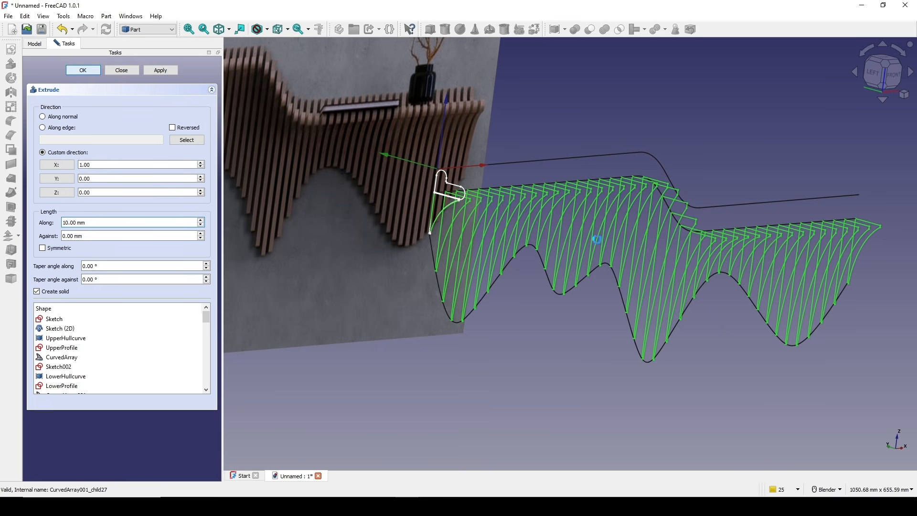
pyautogui.click(83, 70)
# Open the LowerProfile sketch nested under the first exploded item, CurvedArray001.0, for editing.
pyautogui.scroll(5, 540, 258)
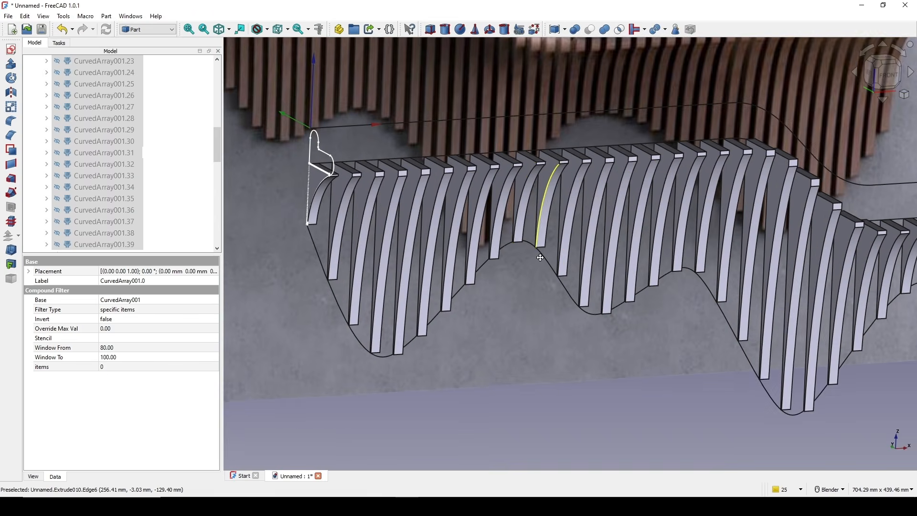
pyautogui.scroll(-4, 540, 258)
pyautogui.moveTo(628, 208); pyautogui.dragTo(617, 245, button='middle')
pyautogui.scroll(-1, 617, 245)
pyautogui.scroll(4, 79, 182)
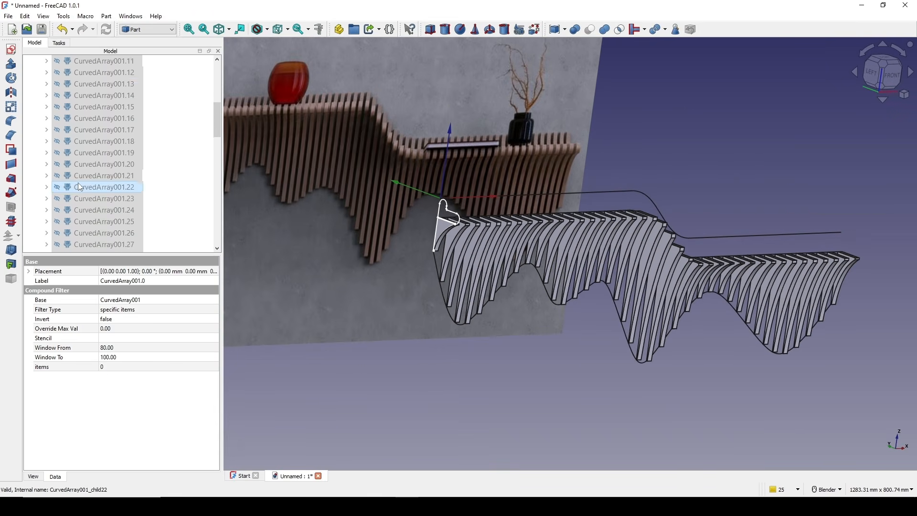
pyautogui.scroll(7, 80, 184)
pyautogui.scroll(-1, 80, 185)
pyautogui.scroll(1, 67, 174)
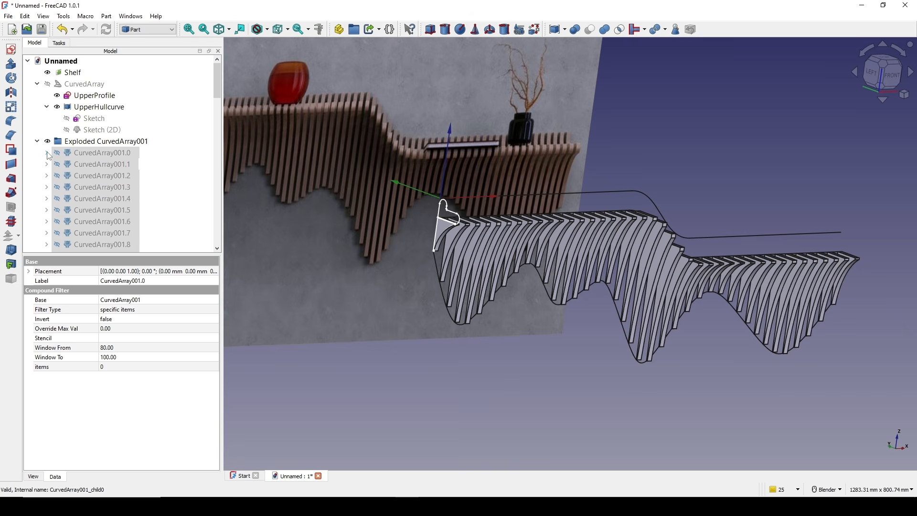
pyautogui.click(47, 152)
pyautogui.click(56, 164)
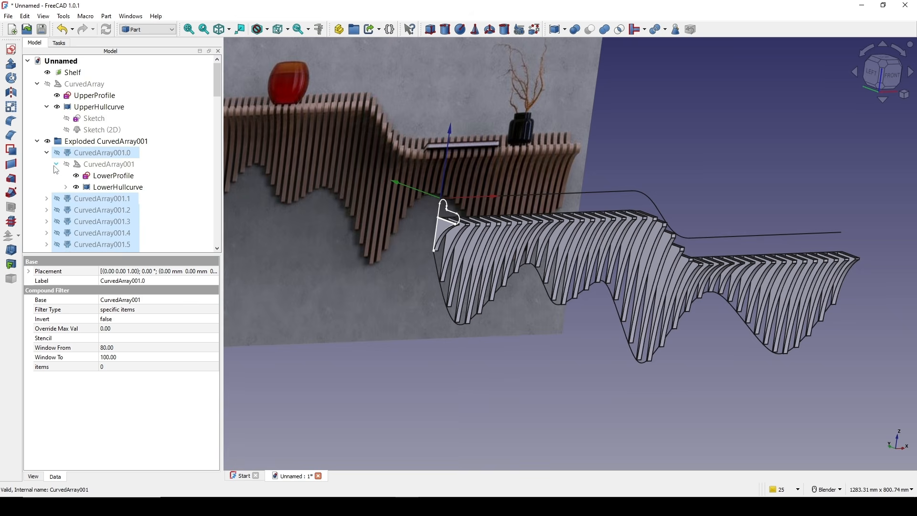
pyautogui.doubleClick(116, 178)
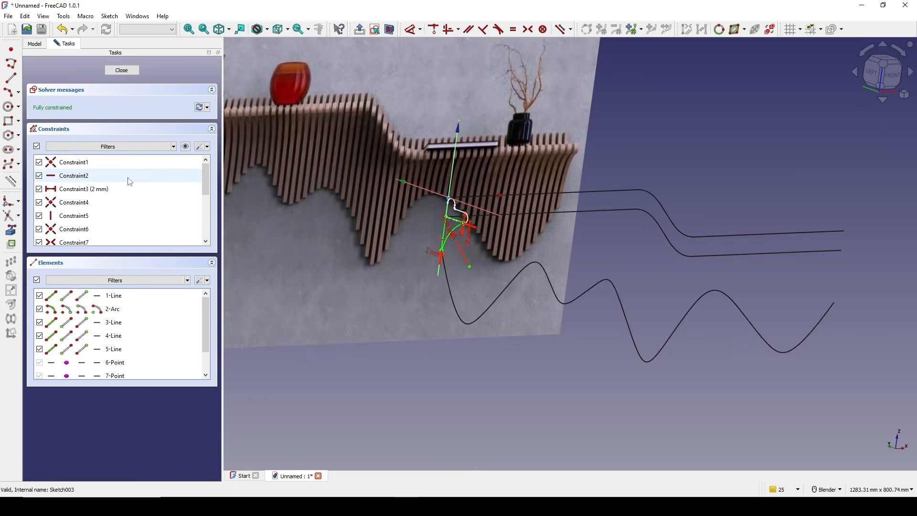
# Set the width of the slat profile's short lower edge to 5 mm and close the sketch.
pyautogui.scroll(10, 497, 265)
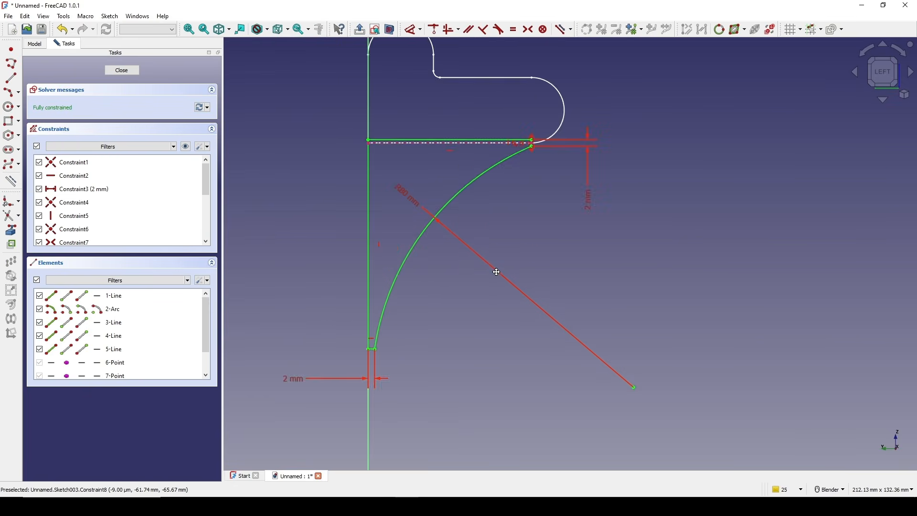
pyautogui.doubleClick(374, 361)
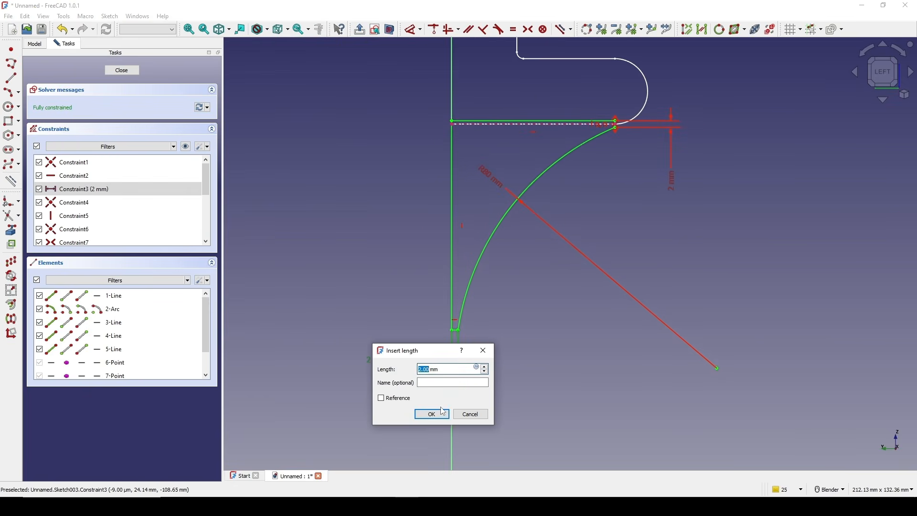
pyautogui.write('5')
pyautogui.click(432, 416)
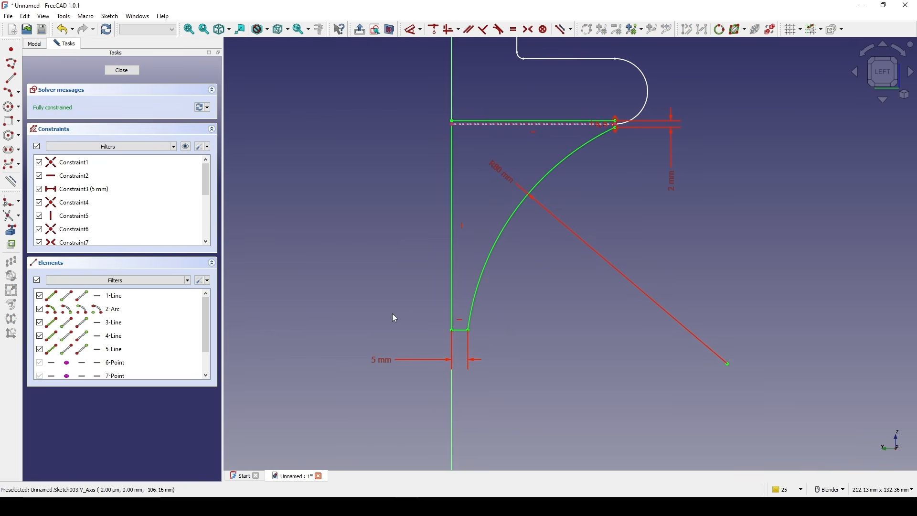
pyautogui.click(125, 72)
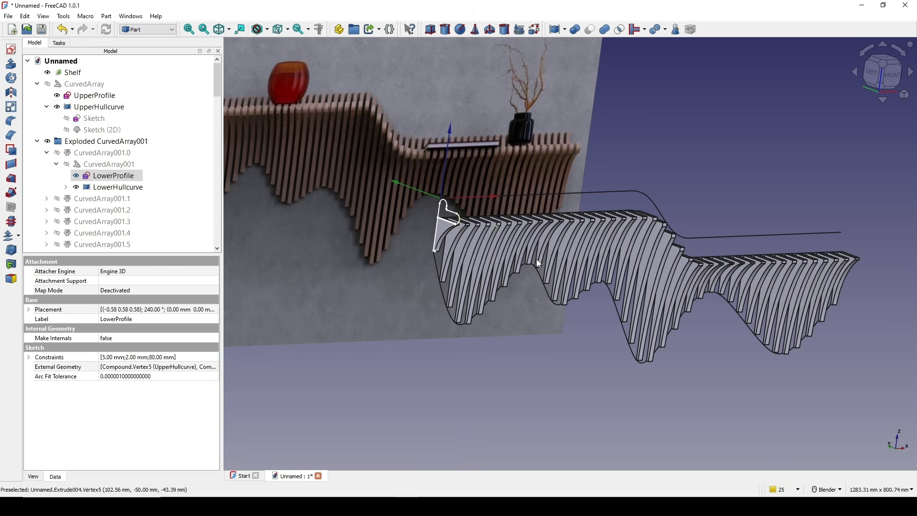
pyautogui.moveTo(459, 260); pyautogui.dragTo(477, 258, button='middle')
pyautogui.scroll(6, 477, 259)
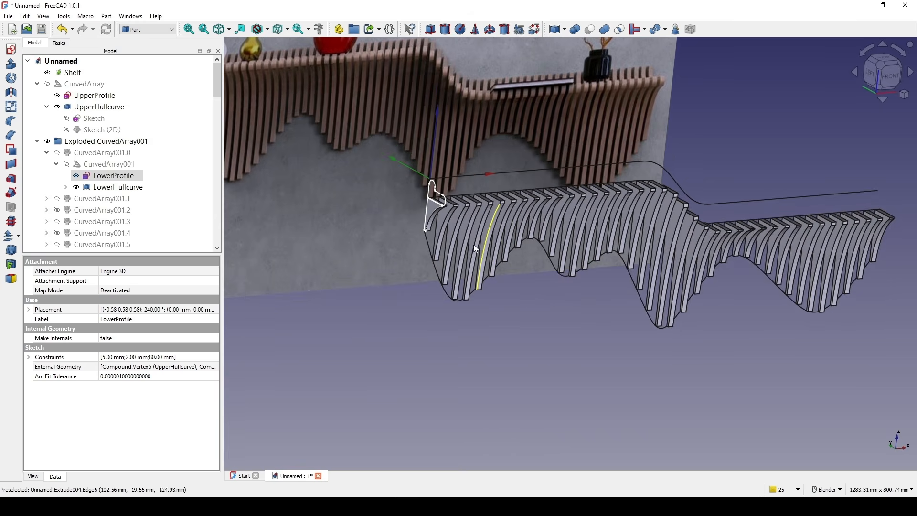
# Check the reshaped lower slats and collapse the Exploded CurvedArray001 group in the model tree.
pyautogui.scroll(-7, 487, 276)
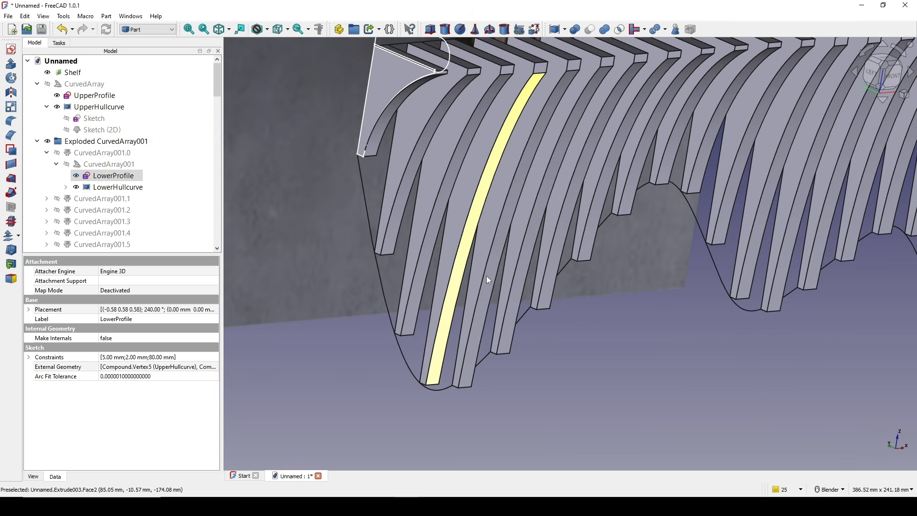
pyautogui.scroll(4, 482, 283)
pyautogui.scroll(-5, 483, 283)
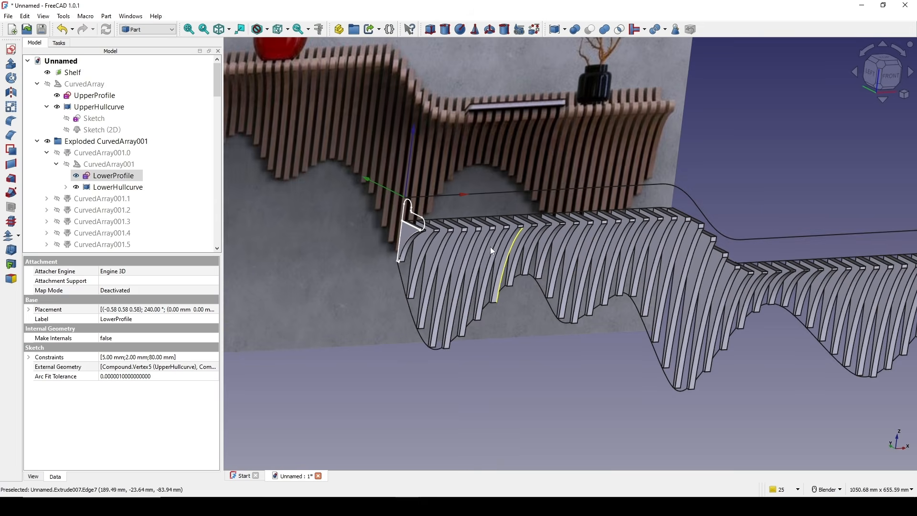
pyautogui.scroll(2, 490, 246)
pyautogui.click(38, 142)
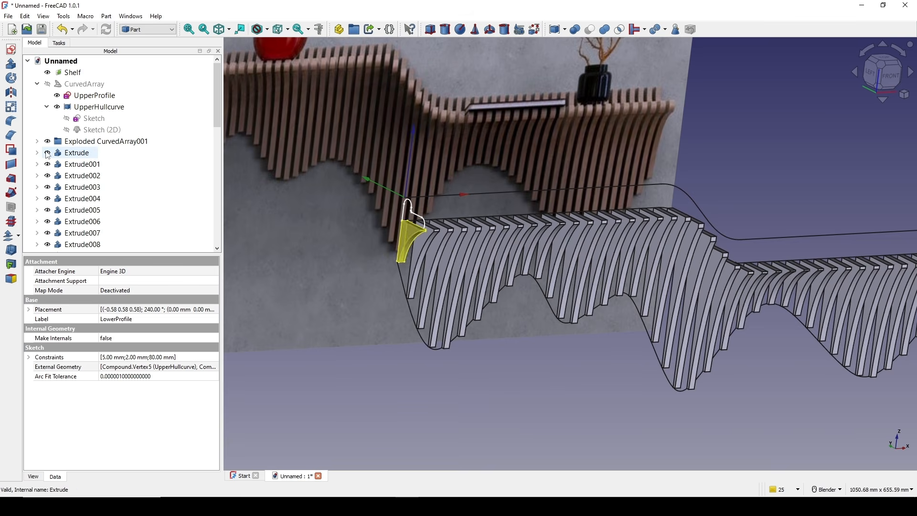
pyautogui.scroll(-7, 57, 173)
pyautogui.scroll(7, 57, 173)
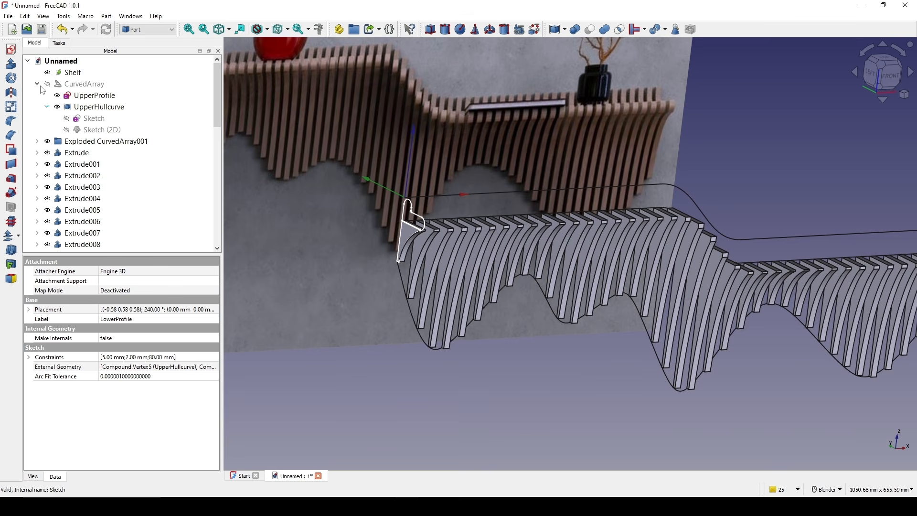
# Create a new group in the Unnamed document and rename it LowerGeo.
pyautogui.rightClick(66, 61)
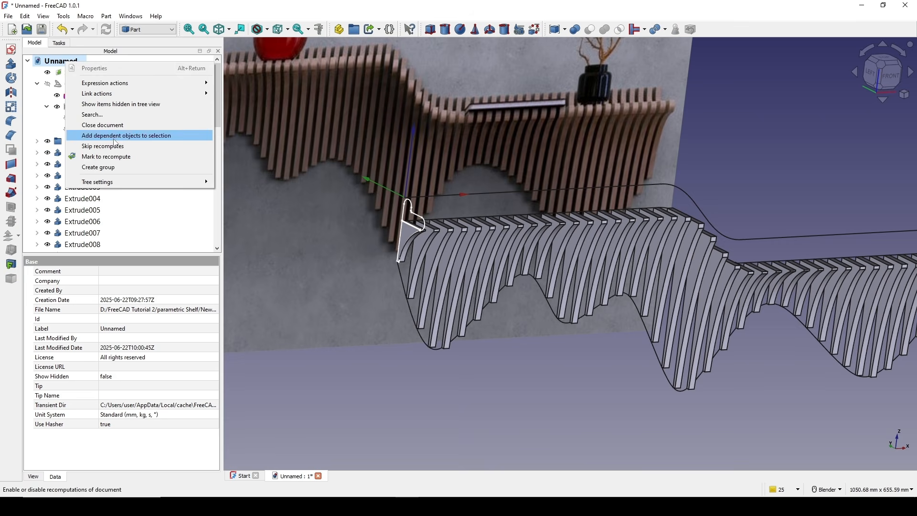
pyautogui.click(100, 167)
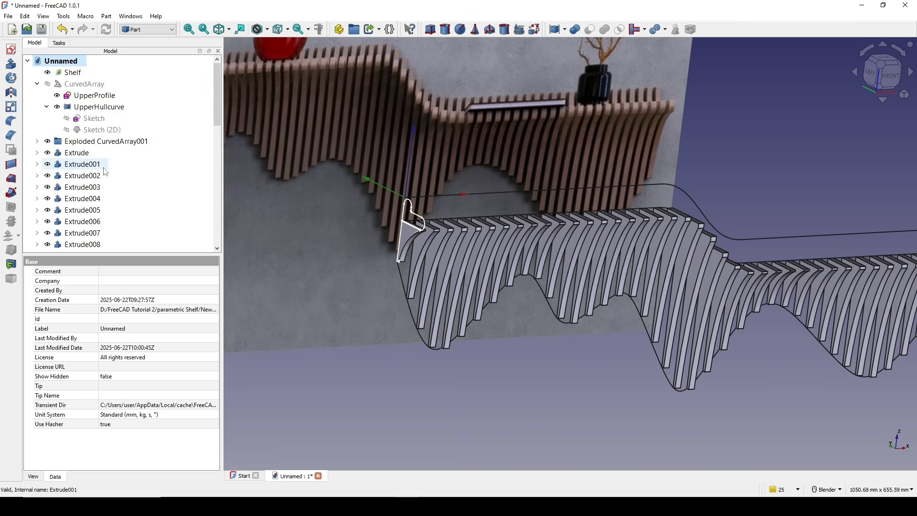
pyautogui.scroll(-10, 112, 177)
pyautogui.rightClick(74, 244)
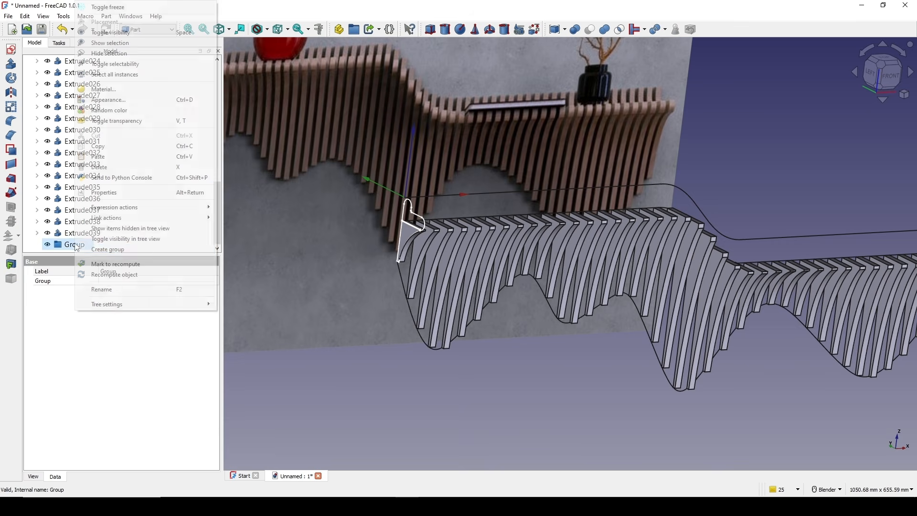
pyautogui.click(96, 289)
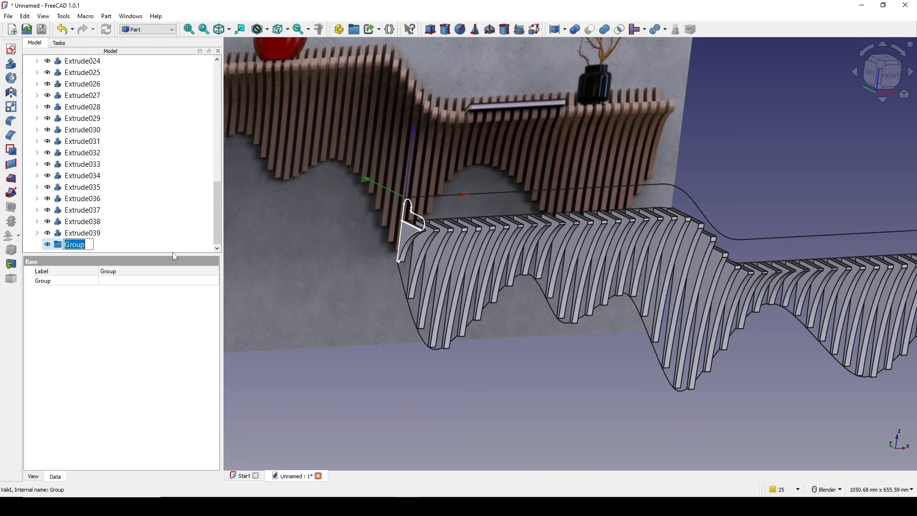
pyautogui.write('LowerGeo')
pyautogui.press('Return')
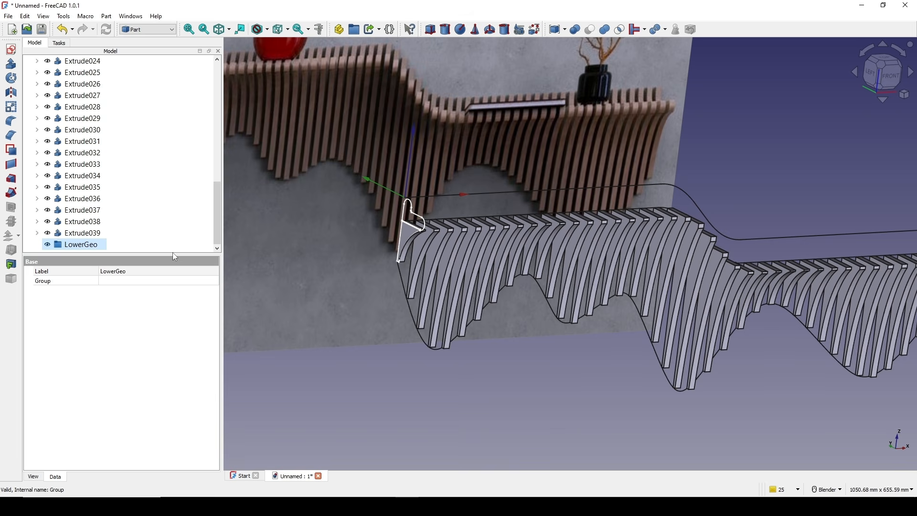
# Move all lower slat solids, Extrude through Extrude039, into the LowerGeo group.
pyautogui.click(80, 233)
pyautogui.scroll(10, 95, 229)
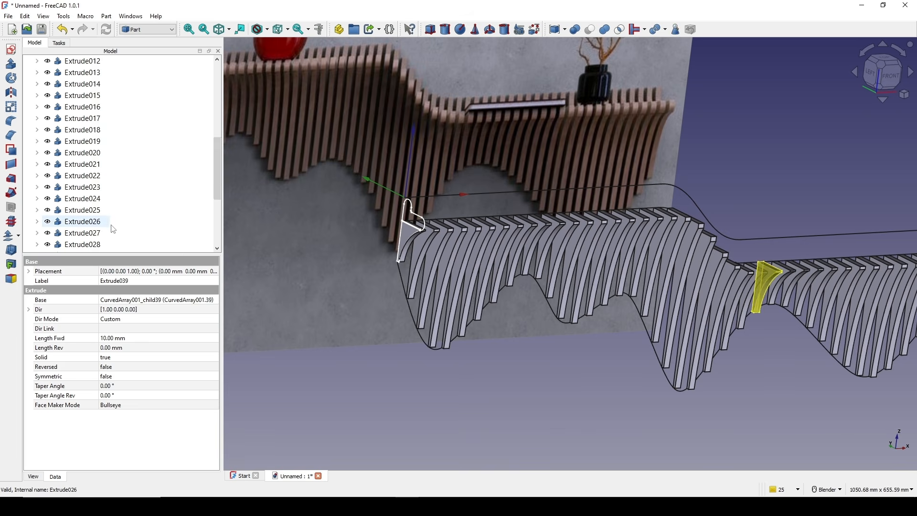
pyautogui.keyDown('shift'); pyautogui.click(79, 156); pyautogui.keyUp('shift')
pyautogui.scroll(-10, 95, 167)
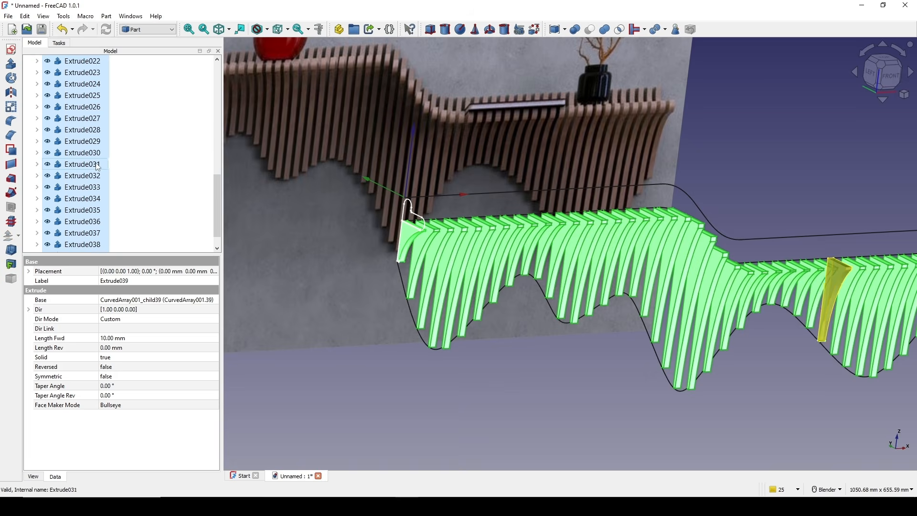
pyautogui.moveTo(98, 169); pyautogui.dragTo(92, 245)
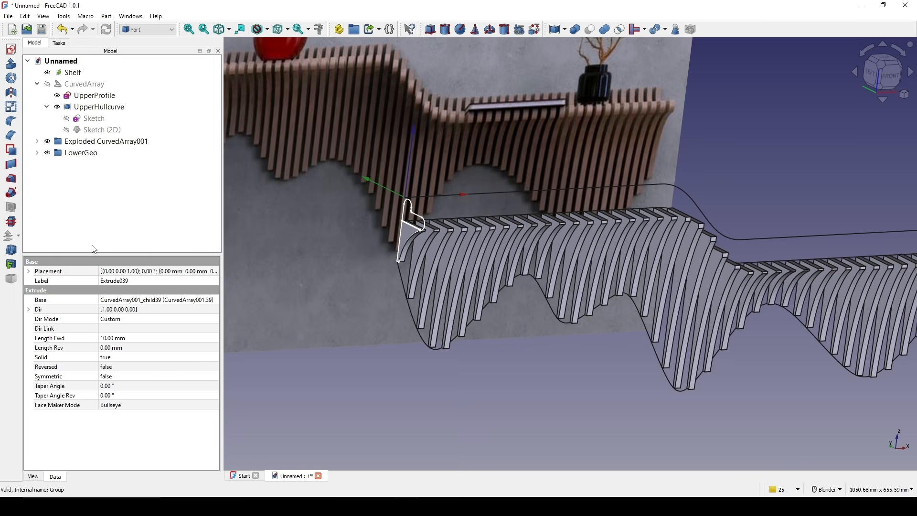
# Explode the upper CurvedArray compound into separate slat profiles.
pyautogui.scroll(-3, 458, 231)
pyautogui.scroll(8, 593, 250)
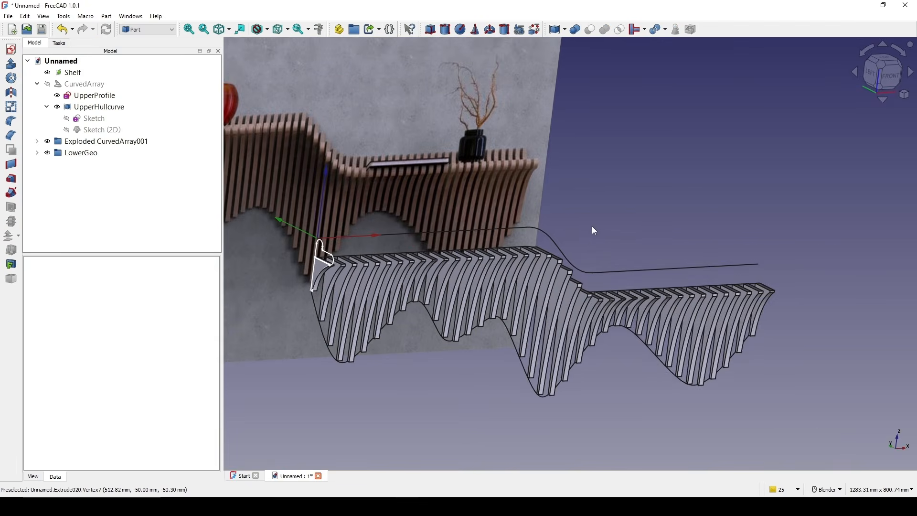
pyautogui.scroll(2, 564, 249)
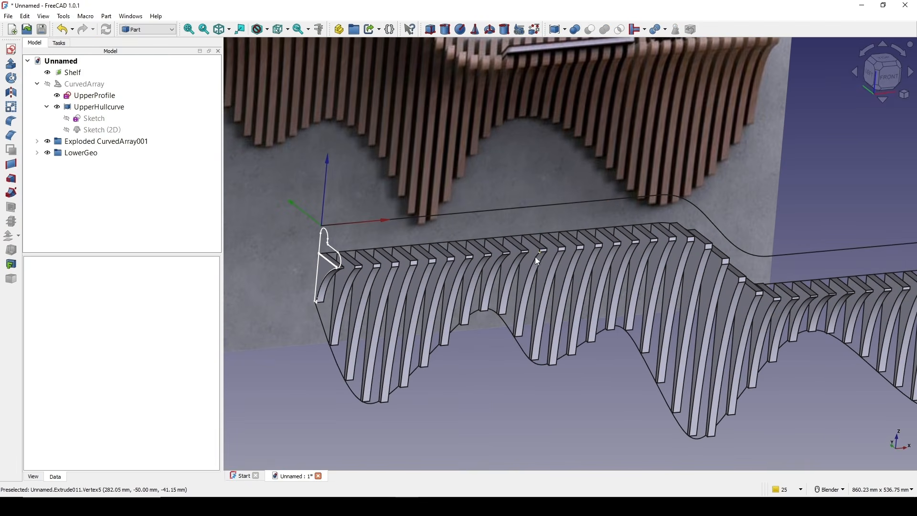
pyautogui.keyDown('shift'); pyautogui.moveTo(532, 257); pyautogui.dragTo(523, 244, button='middle'); pyautogui.keyUp('shift')
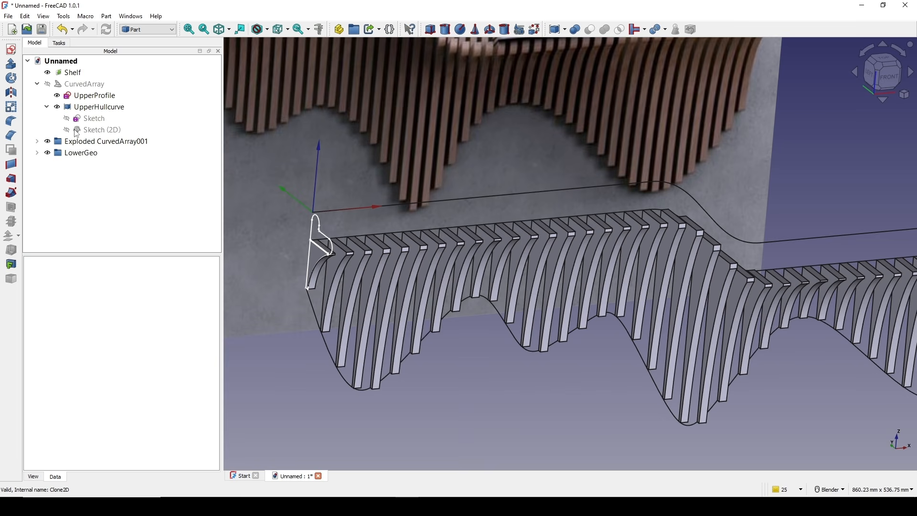
pyautogui.click(86, 85)
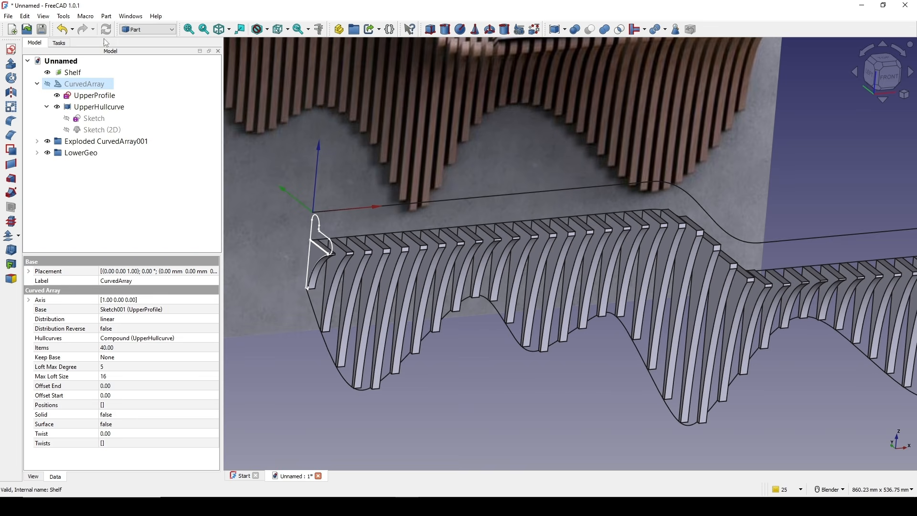
pyautogui.click(106, 15)
pyautogui.moveTo(147, 237)
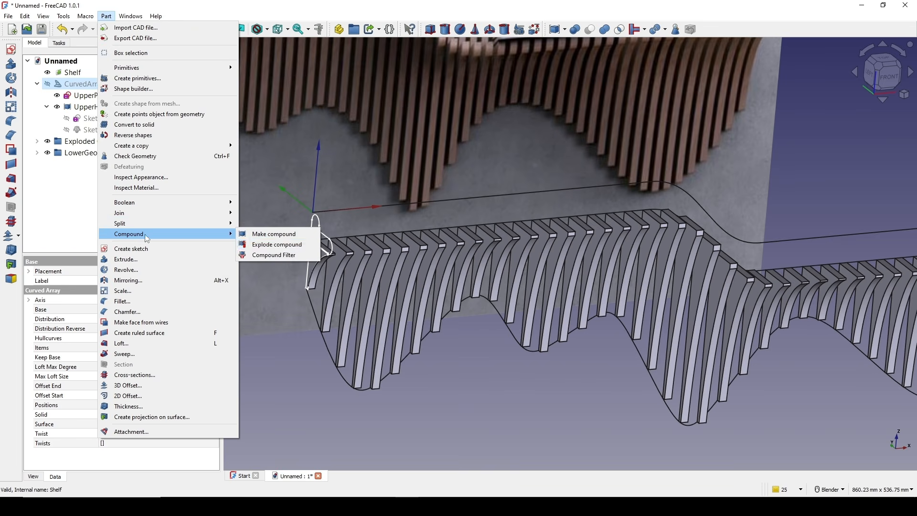
pyautogui.click(279, 244)
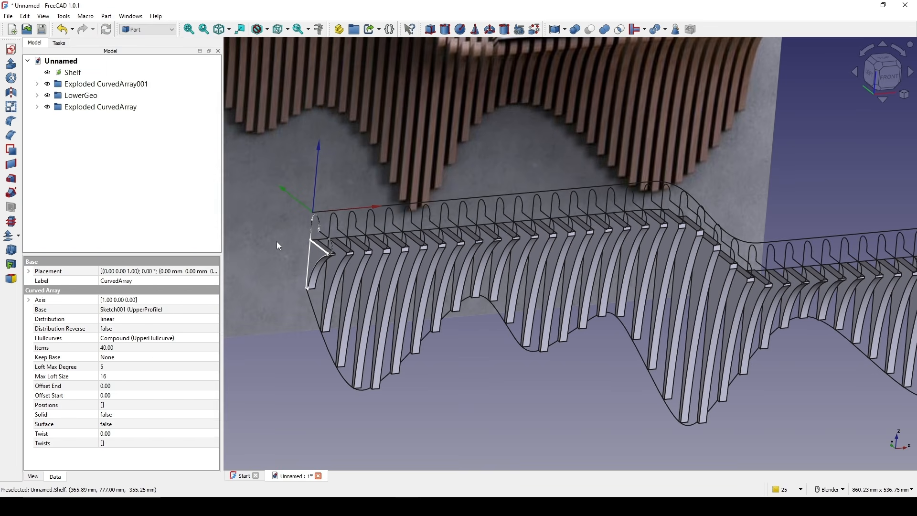
# Extrude all exploded upper profiles, CurvedArray.0 through CurvedArray.39, as solids 10 mm along the custom X direction.
pyautogui.click(37, 107)
pyautogui.click(58, 118)
pyautogui.scroll(-9, 95, 191)
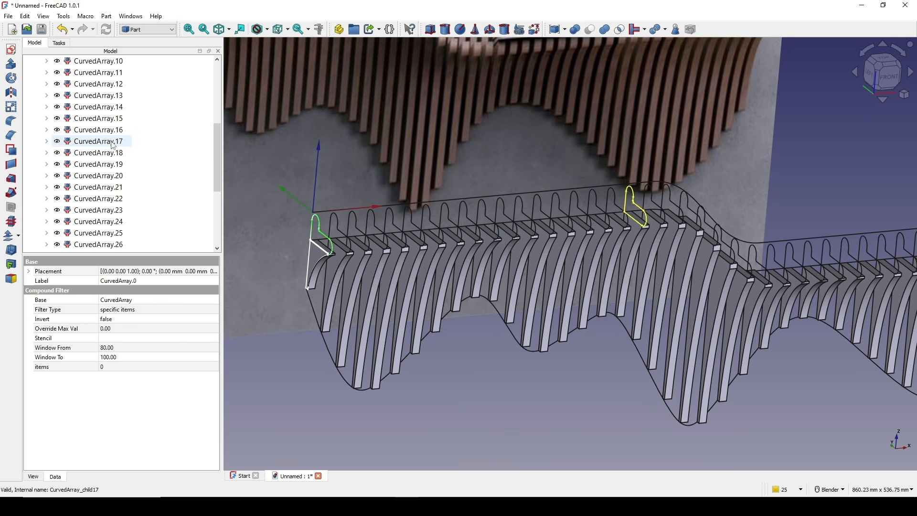
pyautogui.keyDown('shift'); pyautogui.click(123, 245); pyautogui.keyUp('shift')
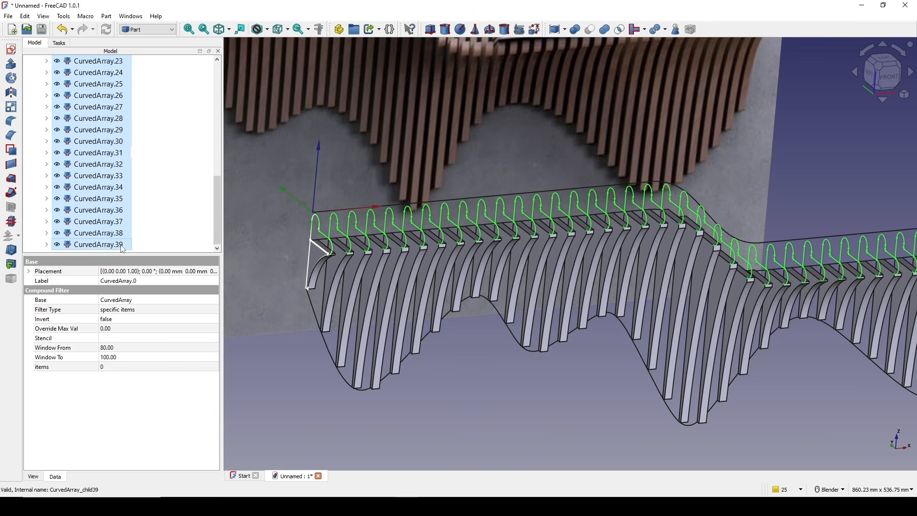
pyautogui.click(12, 65)
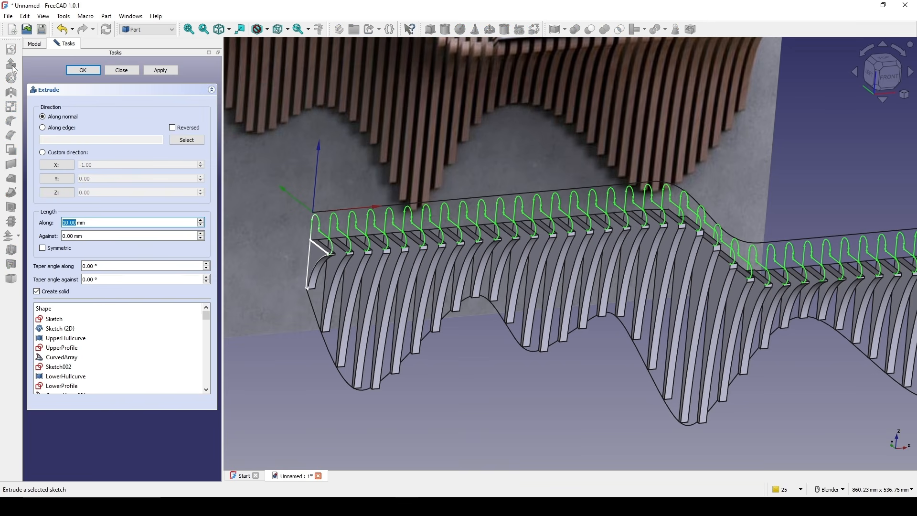
pyautogui.click(65, 165)
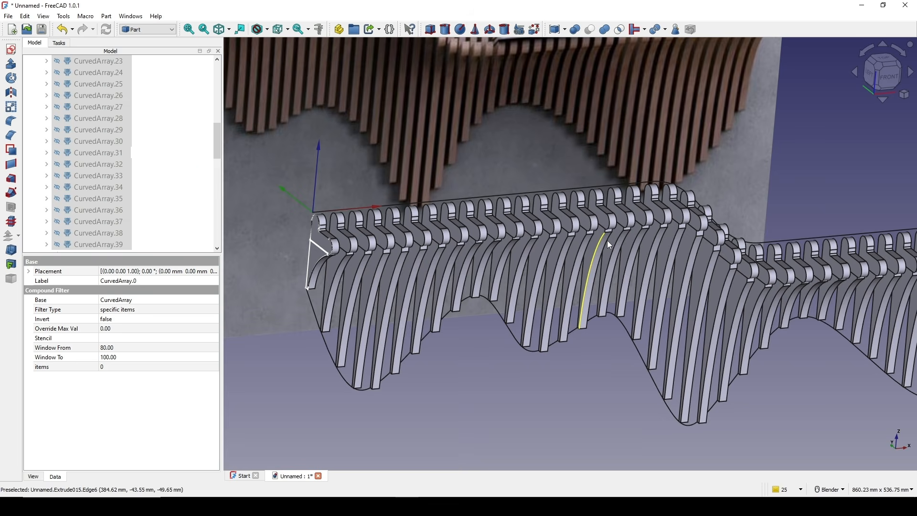
# Create another group in the Unnamed document for the upper slat solids.
pyautogui.moveTo(559, 257); pyautogui.dragTo(592, 267, button='middle')
pyautogui.scroll(1, 592, 268)
pyautogui.click(413, 175)
pyautogui.scroll(-10, 123, 167)
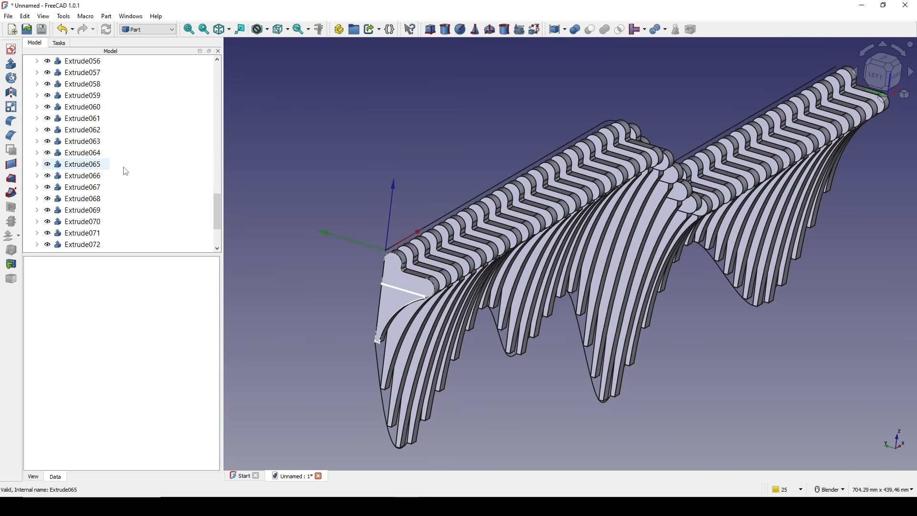
pyautogui.scroll(15, 123, 180)
pyautogui.scroll(5, 124, 180)
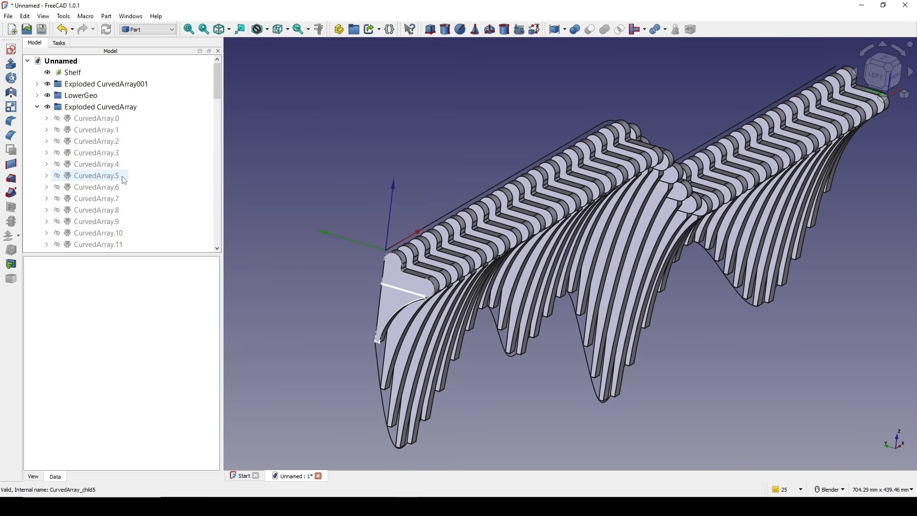
pyautogui.rightClick(62, 64)
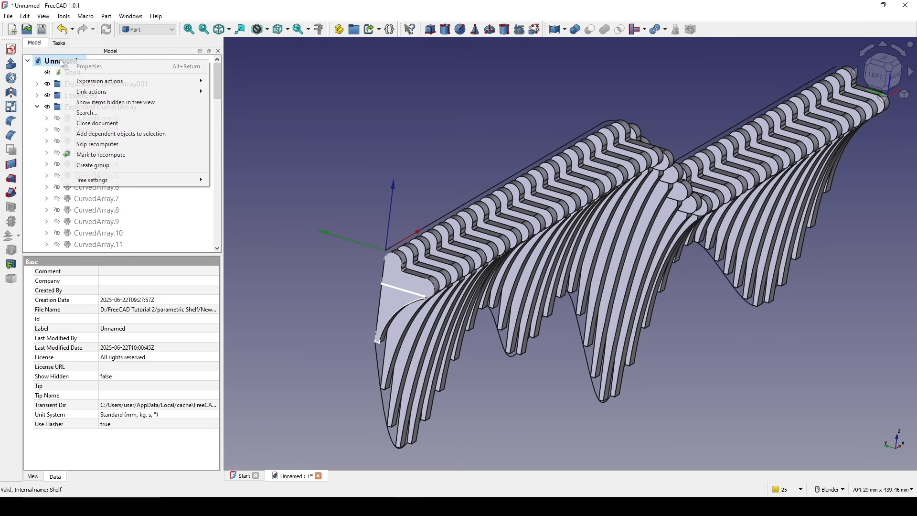
pyautogui.press('Escape')
pyautogui.scroll(-6, 113, 175)
pyautogui.scroll(-20, 113, 175)
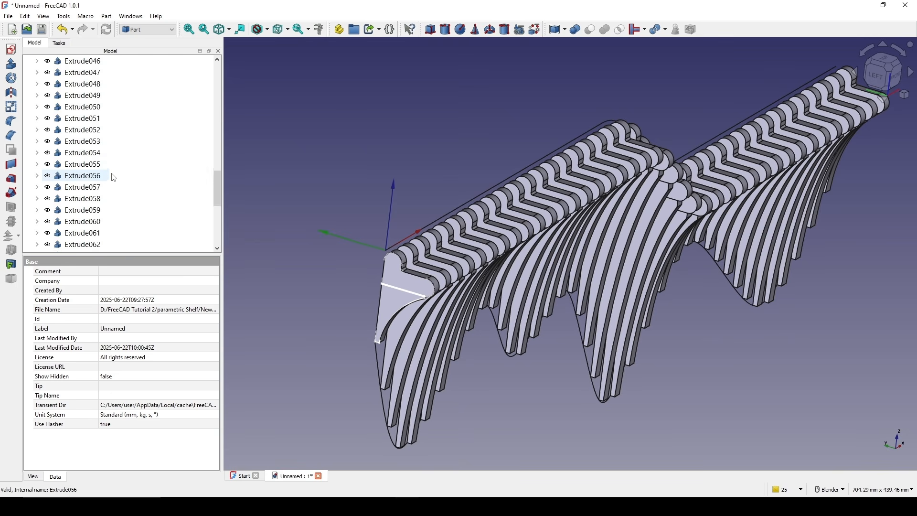
# Move all upper slat solids, Extrude040 through Extrude079, into the new empty group.
pyautogui.click(91, 233)
pyautogui.scroll(12, 91, 229)
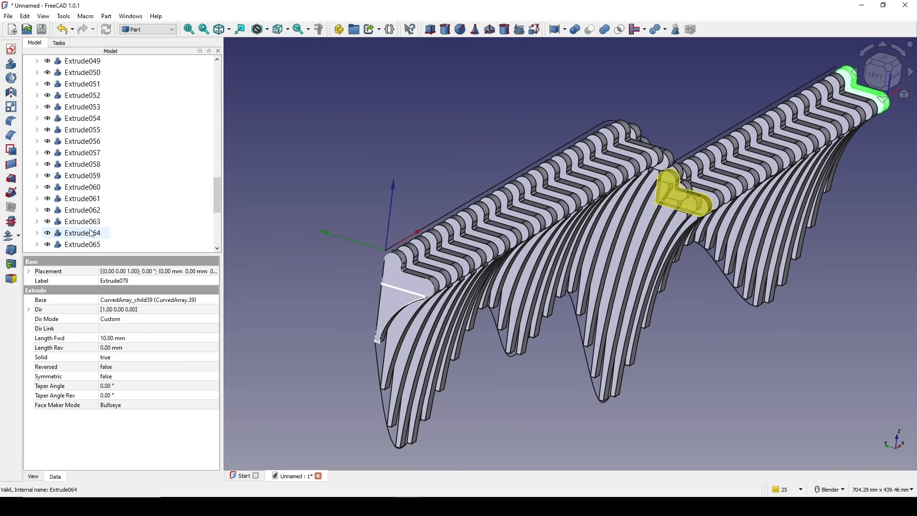
pyautogui.keyDown('shift'); pyautogui.click(99, 201); pyautogui.keyUp('shift')
pyautogui.scroll(-12, 100, 200)
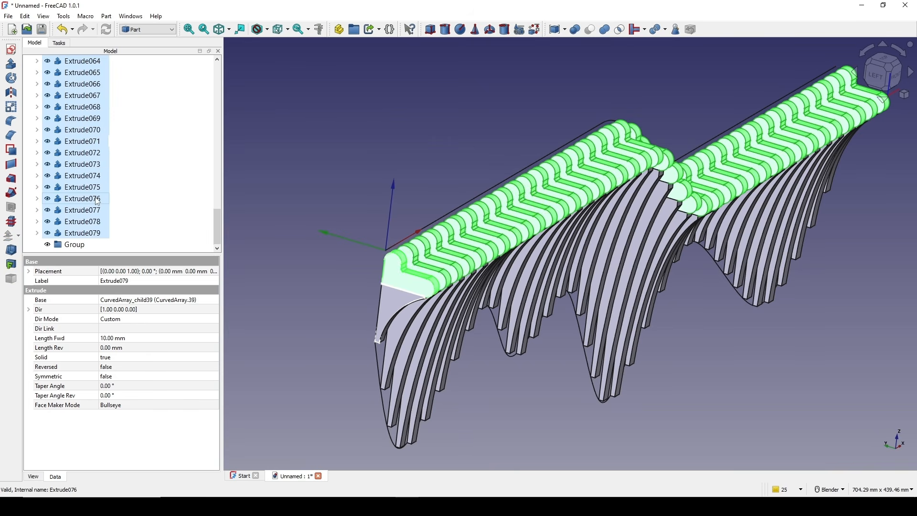
pyautogui.moveTo(98, 200); pyautogui.dragTo(88, 250)
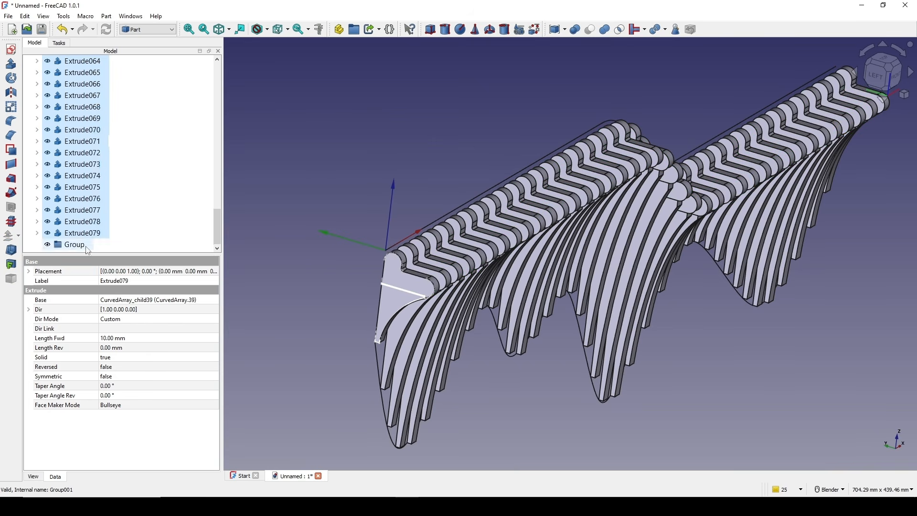
pyautogui.scroll(-10, 123, 208)
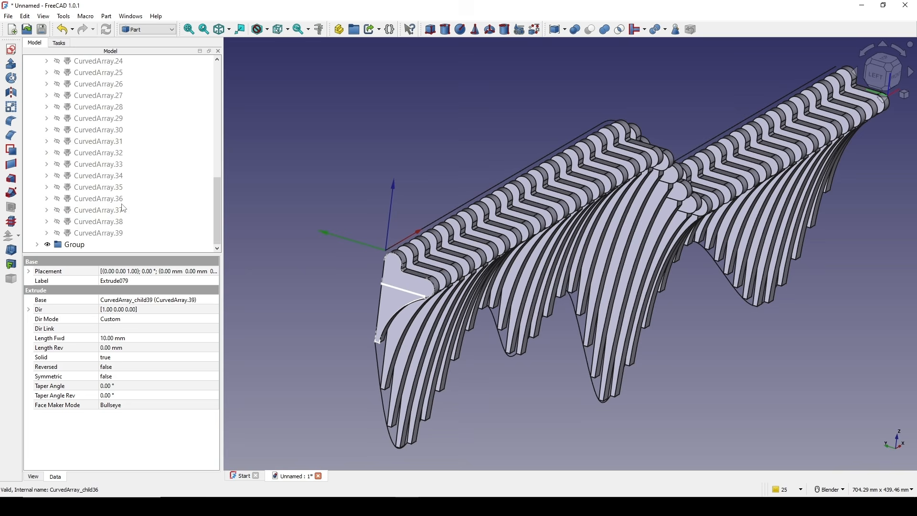
# Rename the group holding the upper slat solids as UpperGeo.
pyautogui.click(78, 246)
pyautogui.rightClick(80, 247)
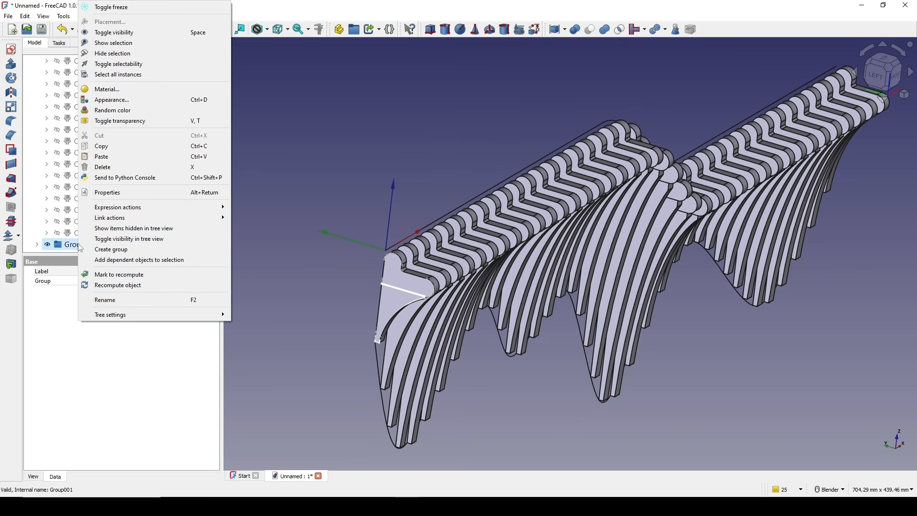
pyautogui.click(102, 300)
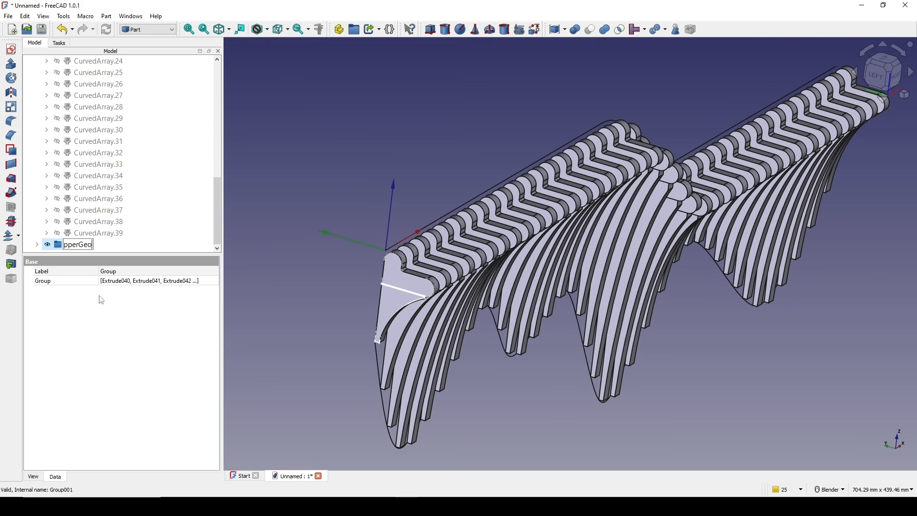
pyautogui.press('Return')
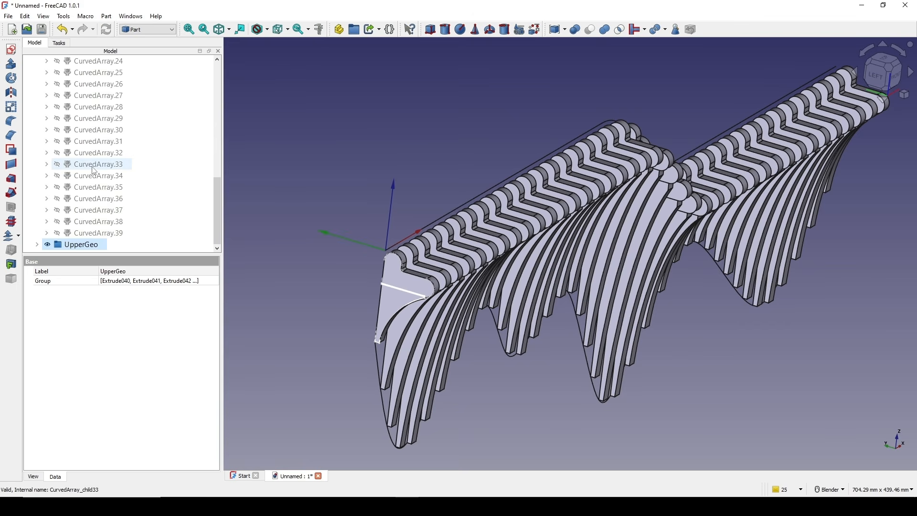
# Collapse the Exploded CurvedArray group in the model tree and inspect the joint between the upper and lower slats.
pyautogui.scroll(10, 93, 170)
pyautogui.click(37, 107)
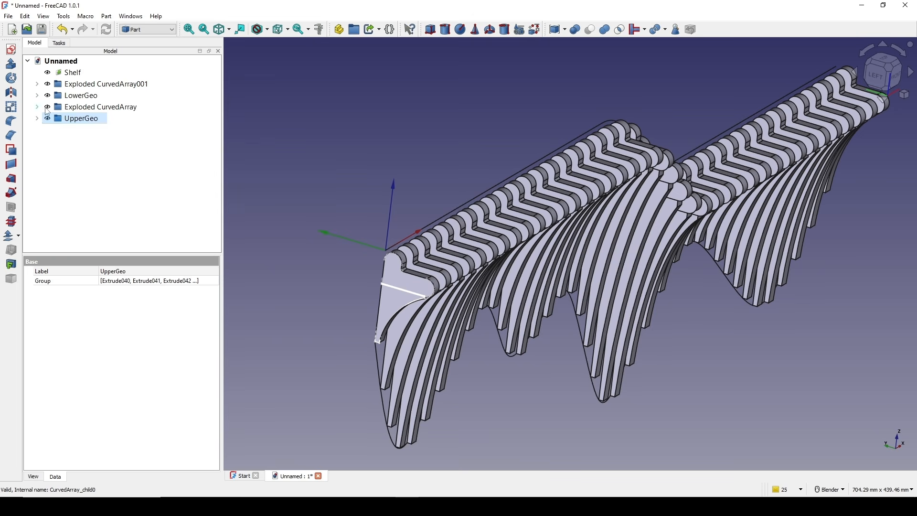
pyautogui.keyDown('shift'); pyautogui.moveTo(502, 102); pyautogui.dragTo(570, 259, button='middle'); pyautogui.keyUp('shift')
pyautogui.click(464, 91)
pyautogui.scroll(3, 487, 235)
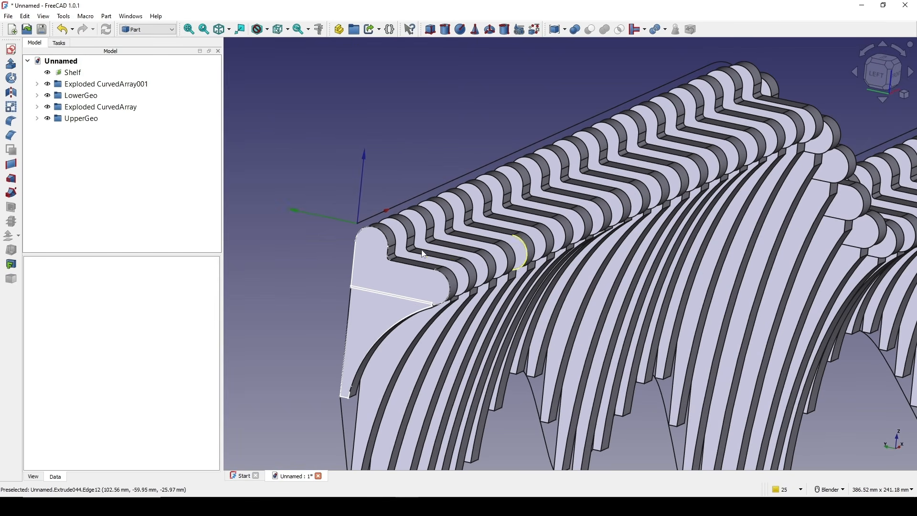
# Edit the UpperProfile sketch beneath Extrude040 in UpperGeo, setting its horizontal length to 100 mm, and finish the sketch.
pyautogui.click(37, 118)
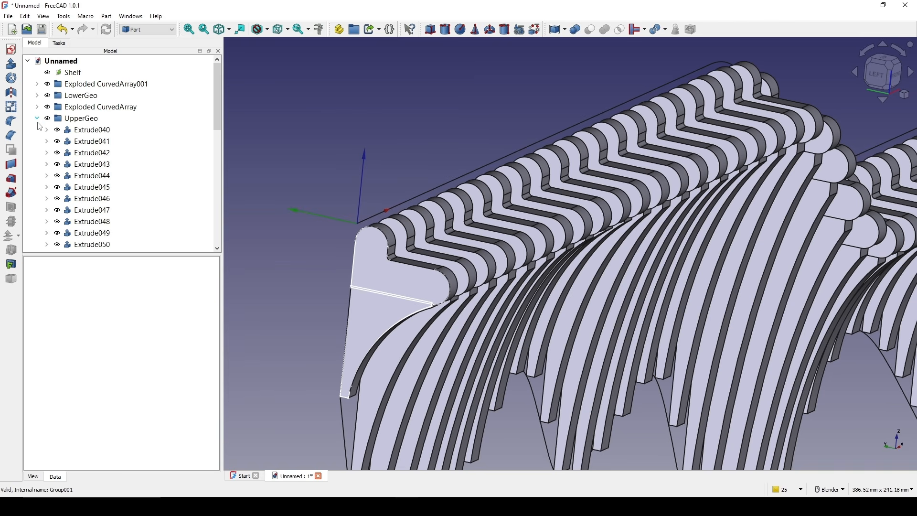
pyautogui.click(47, 130)
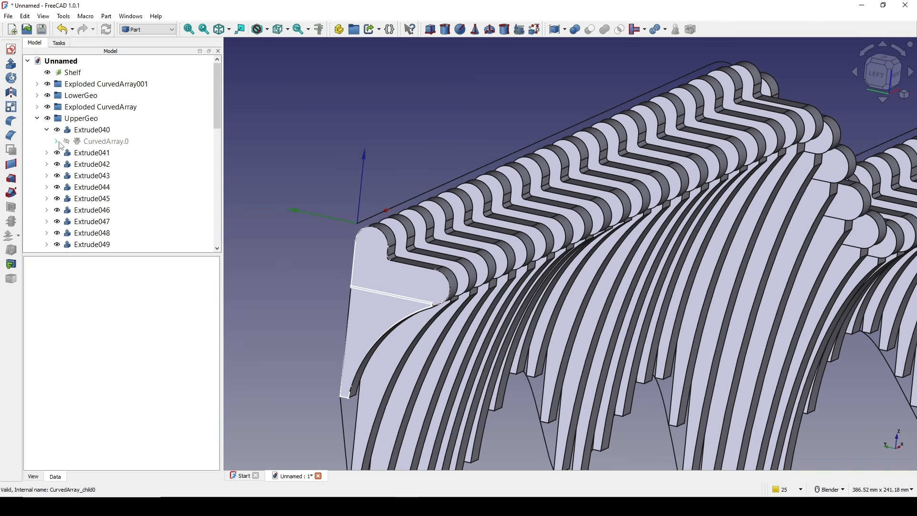
pyautogui.click(55, 141)
pyautogui.click(66, 153)
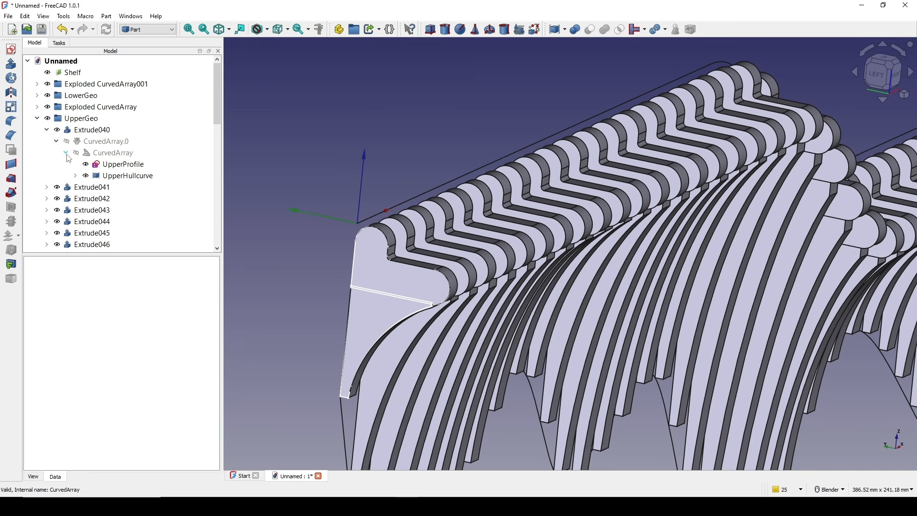
pyautogui.click(126, 165)
pyautogui.doubleClick(124, 164)
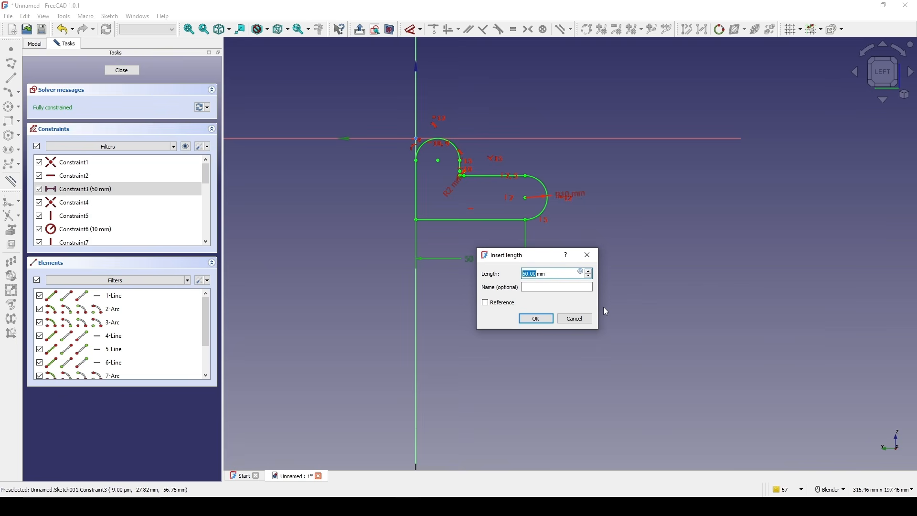
pyautogui.write('100')
pyautogui.press('Return')
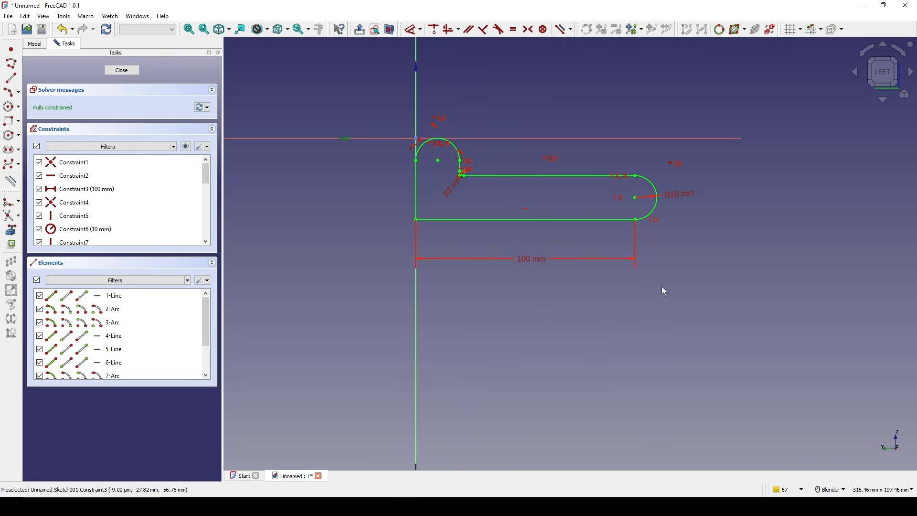
pyautogui.scroll(-2, 663, 290)
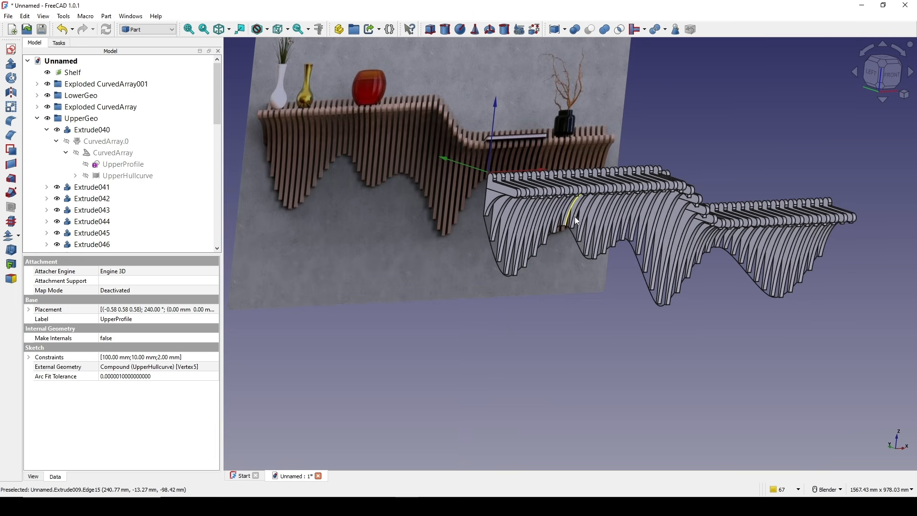
pyautogui.moveTo(564, 268)
pyautogui.mouseDown(button='middle')
pyautogui.moveTo(545, 289)
pyautogui.moveTo(614, 268)
pyautogui.moveTo(700, 261)
pyautogui.moveTo(635, 268)
pyautogui.mouseUp(button='middle')
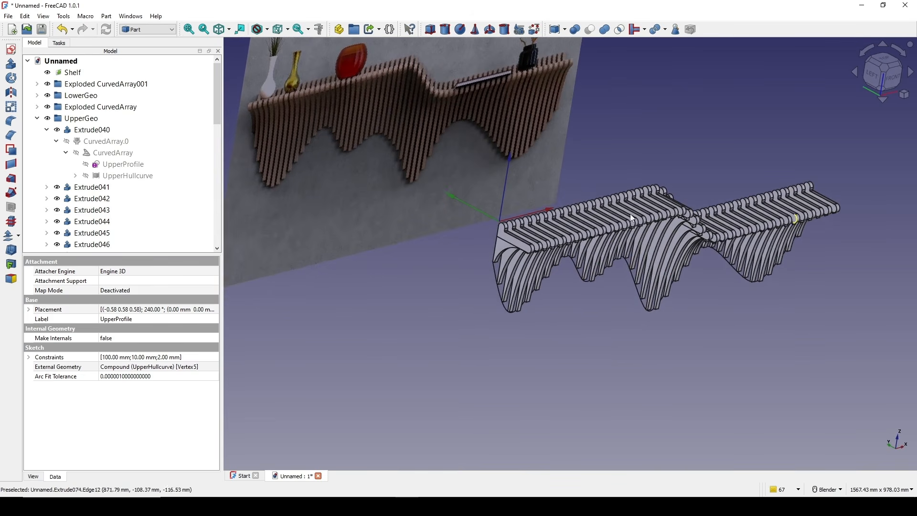
# Set the horizontal length in the UpperProfile sketch to 250 mm and finish editing the sketch.
pyautogui.click(127, 165)
pyautogui.doubleClick(136, 167)
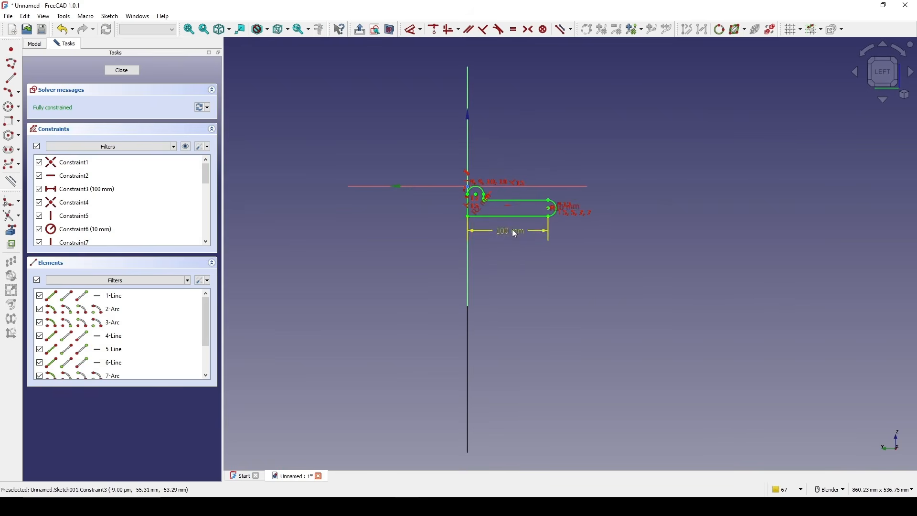
pyautogui.doubleClick(511, 229)
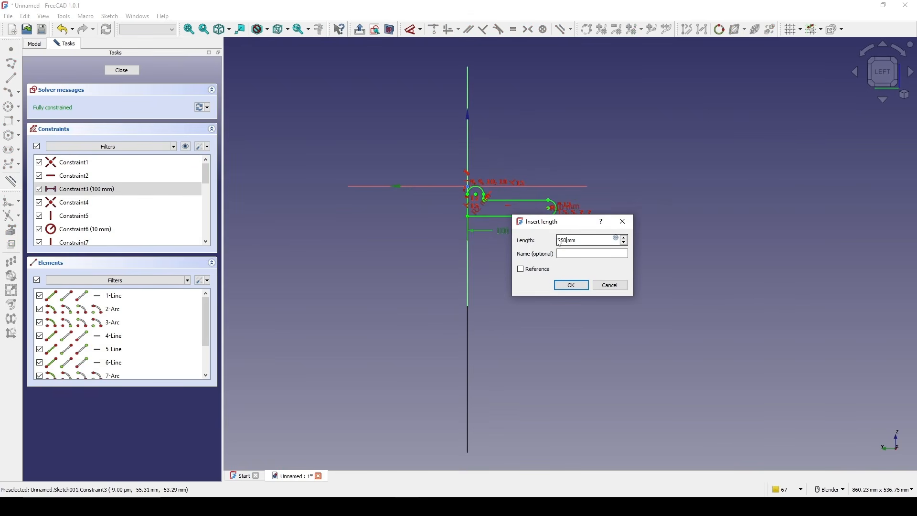
pyautogui.press('Return')
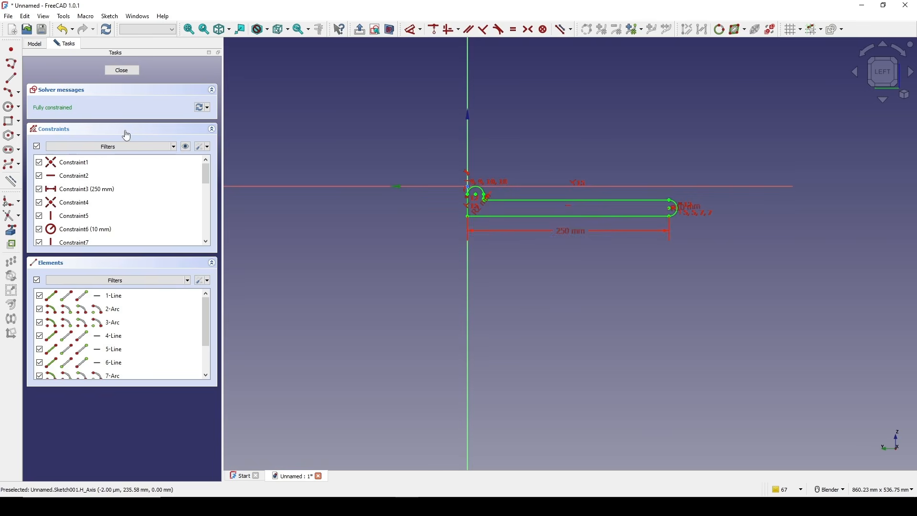
pyautogui.click(121, 71)
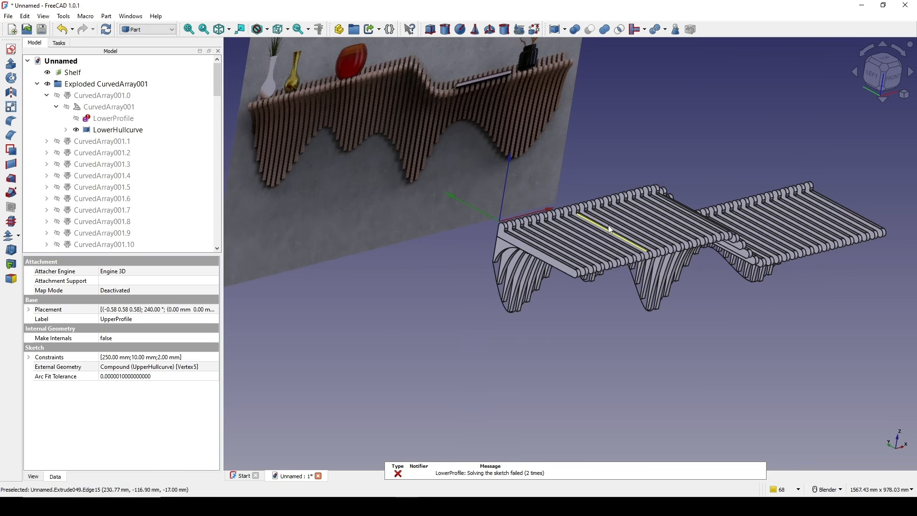
# Open the LowerProfile sketch for editing and delete its R80 mm arc.
pyautogui.keyDown('shift'); pyautogui.moveTo(609, 225); pyautogui.dragTo(544, 230, button='middle'); pyautogui.keyUp('shift')
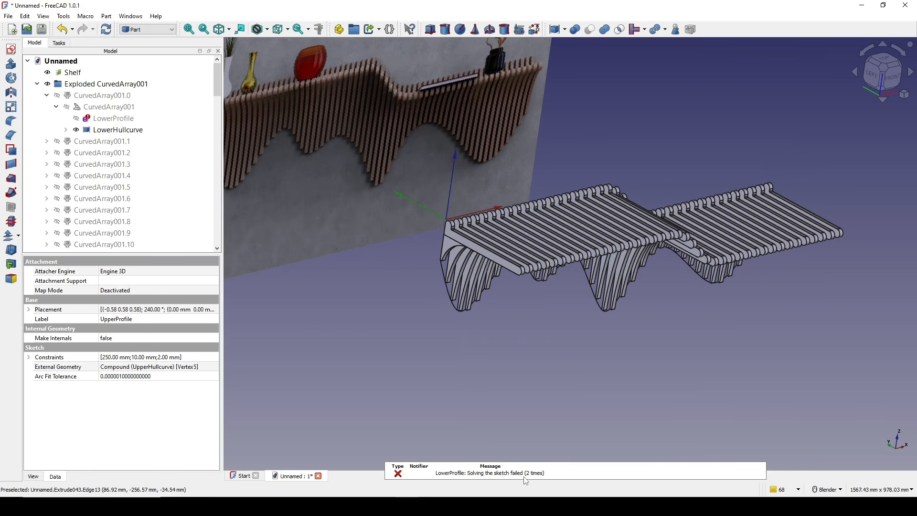
pyautogui.scroll(-2, 157, 164)
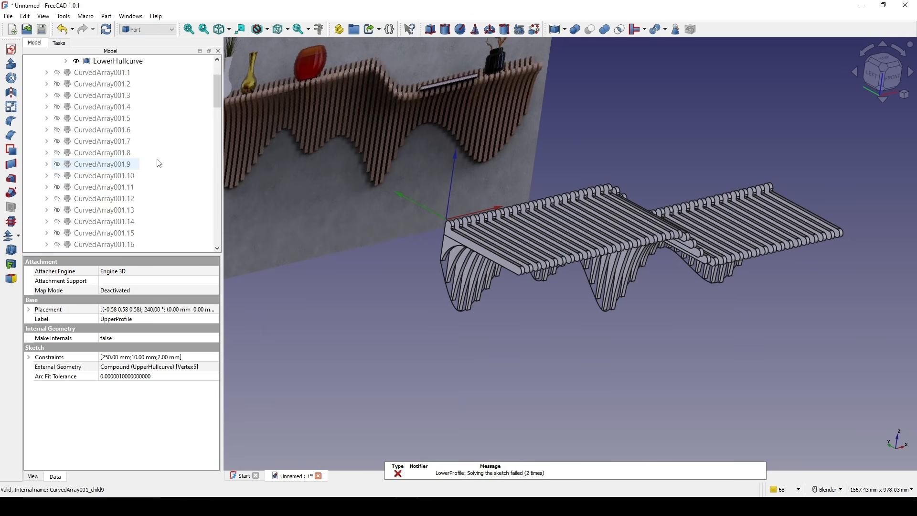
pyautogui.scroll(2, 155, 165)
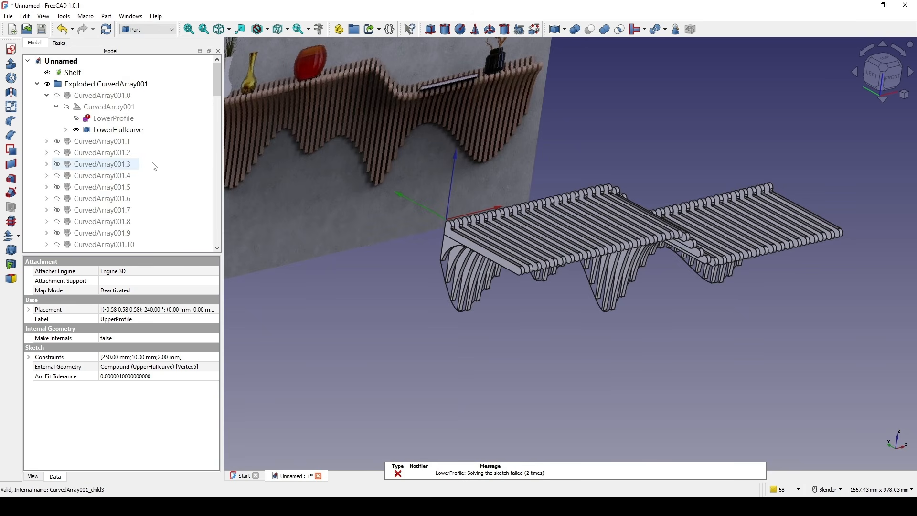
pyautogui.click(102, 119)
pyautogui.moveTo(535, 249); pyautogui.dragTo(559, 182, button='middle')
pyautogui.doubleClick(117, 123)
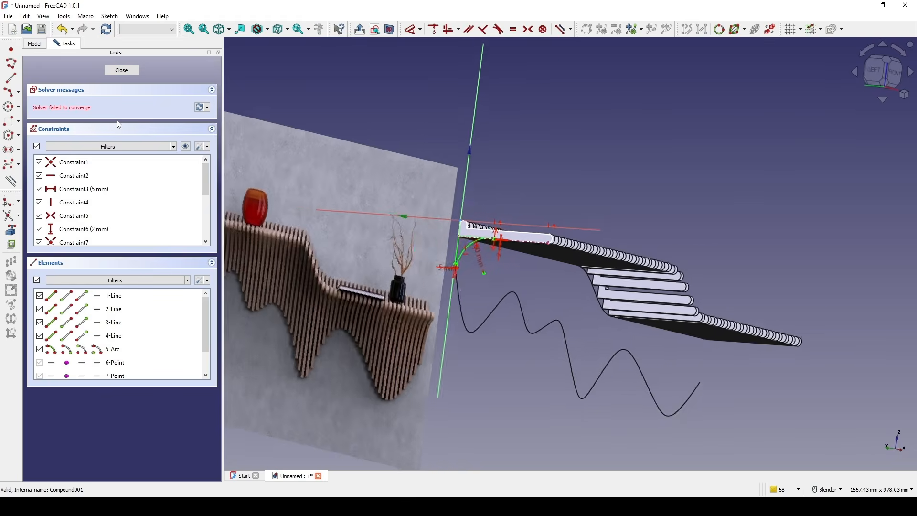
pyautogui.scroll(10, 721, 182)
pyautogui.scroll(3, 532, 274)
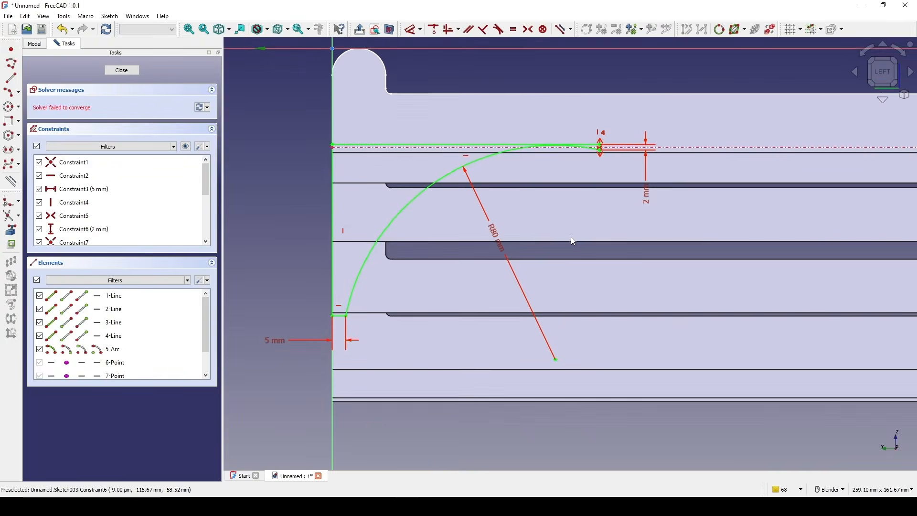
pyautogui.click(428, 209)
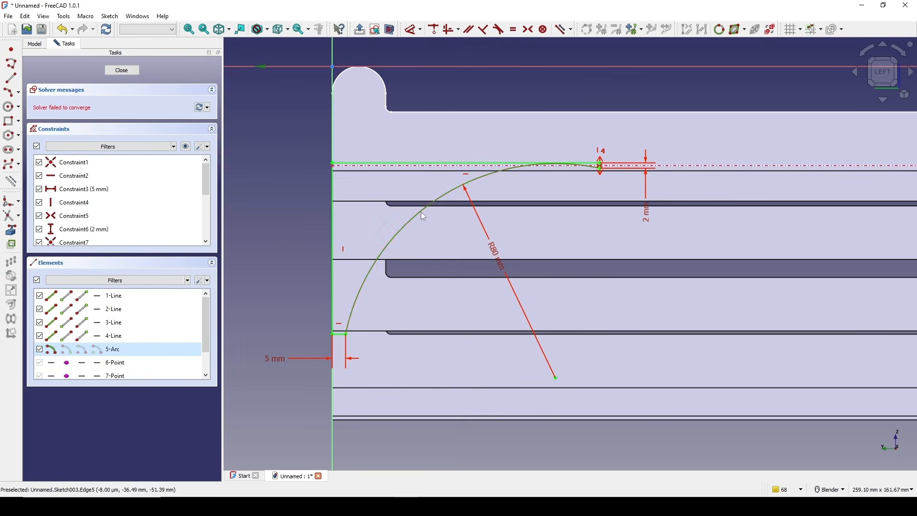
pyautogui.press('Delete')
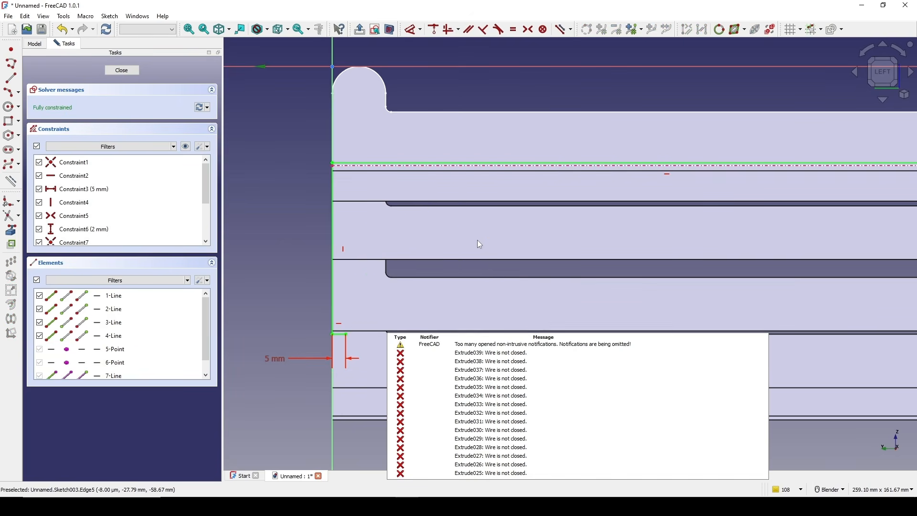
# Draw a three-point B-spline by control points from the free end of the 5 mm base line to the profile's tip.
pyautogui.scroll(-4, 569, 236)
pyautogui.scroll(2, 572, 209)
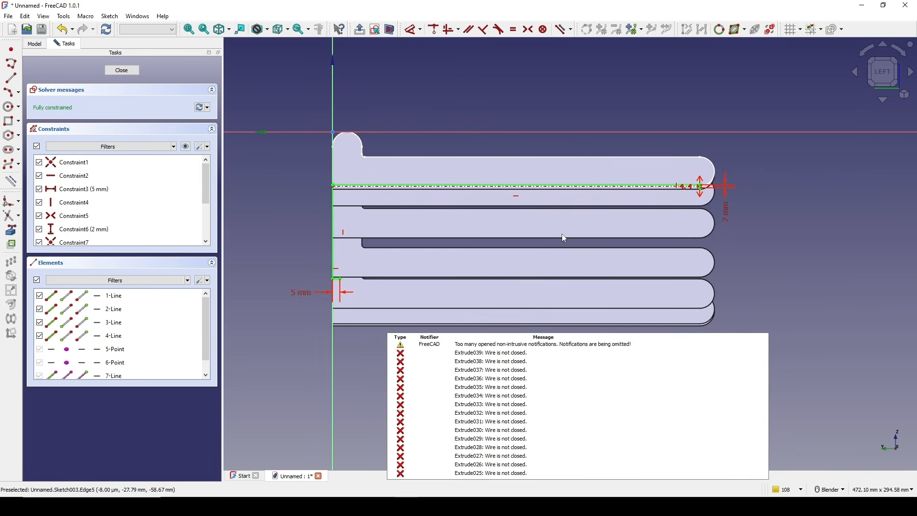
pyautogui.click(12, 165)
pyautogui.scroll(2, 356, 282)
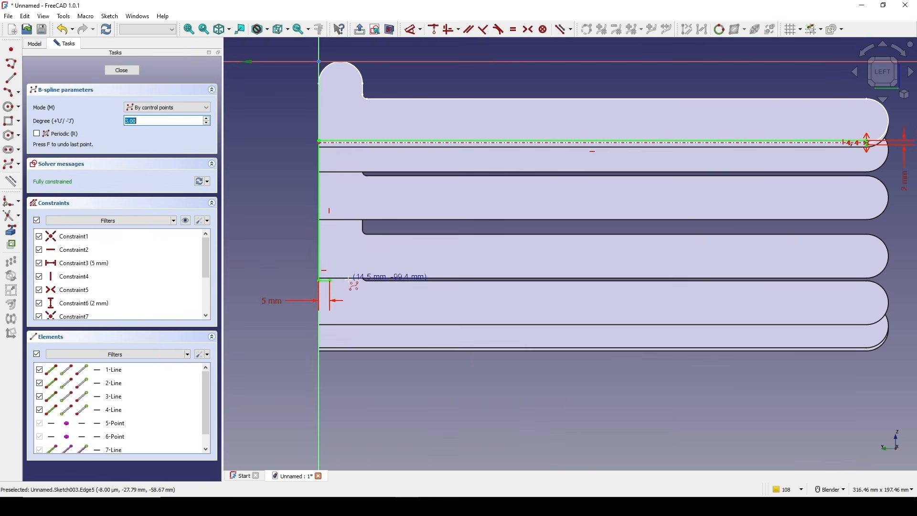
pyautogui.click(329, 279)
pyautogui.keyDown('shift'); pyautogui.moveTo(550, 232); pyautogui.dragTo(410, 282, button='middle'); pyautogui.keyUp('shift')
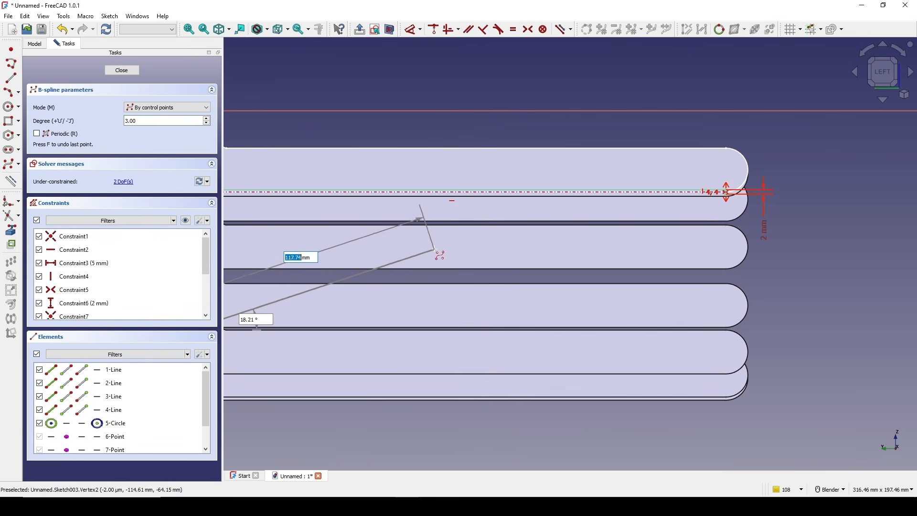
pyautogui.click(436, 249)
pyautogui.scroll(5, 468, 229)
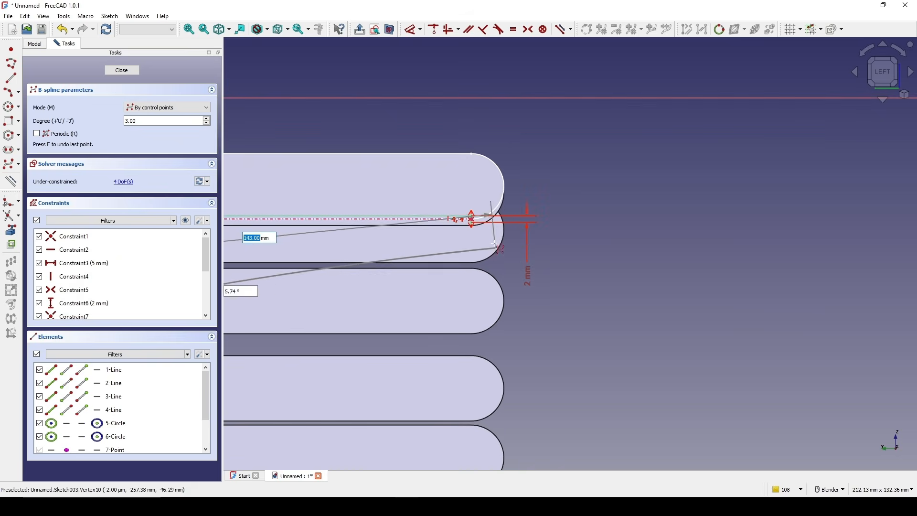
pyautogui.scroll(2, 465, 230)
pyautogui.click(458, 196)
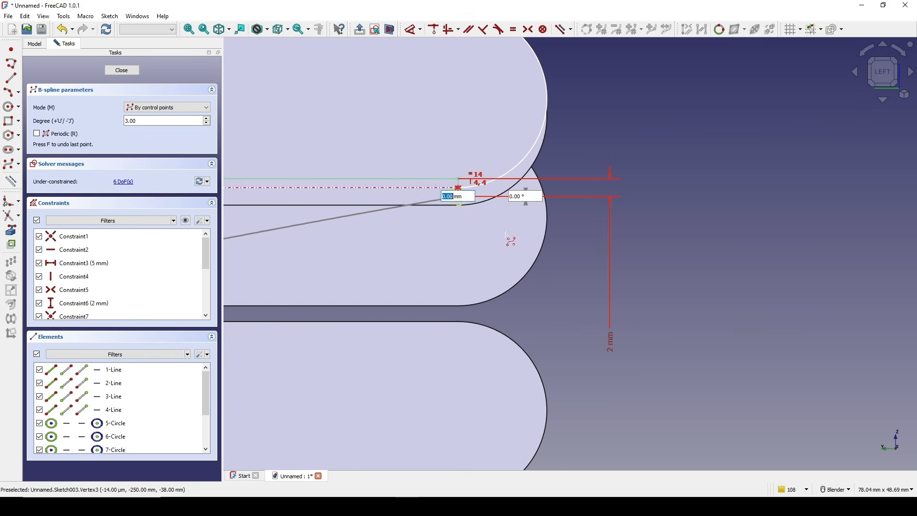
pyautogui.rightClick(508, 245)
# Move the B-spline's middle control point slightly upward and closer to the vertical axis, and finish the LowerProfile sketch.
pyautogui.scroll(-6, 508, 245)
pyautogui.scroll(3, 573, 215)
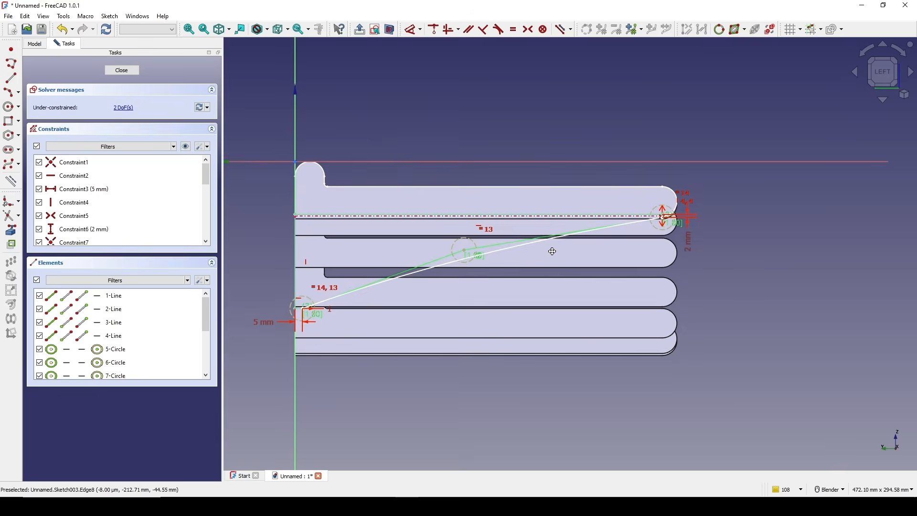
pyautogui.keyDown('shift'); pyautogui.moveTo(563, 282); pyautogui.dragTo(606, 281, button='middle'); pyautogui.keyUp('shift')
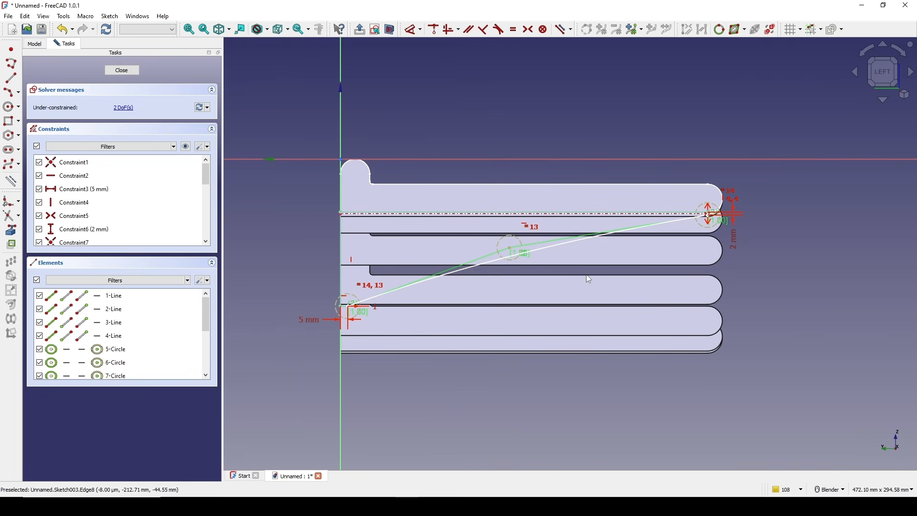
pyautogui.moveTo(511, 247); pyautogui.dragTo(480, 238)
pyautogui.keyDown('shift'); pyautogui.moveTo(572, 253); pyautogui.dragTo(482, 243, button='middle'); pyautogui.keyUp('shift')
pyautogui.click(121, 70)
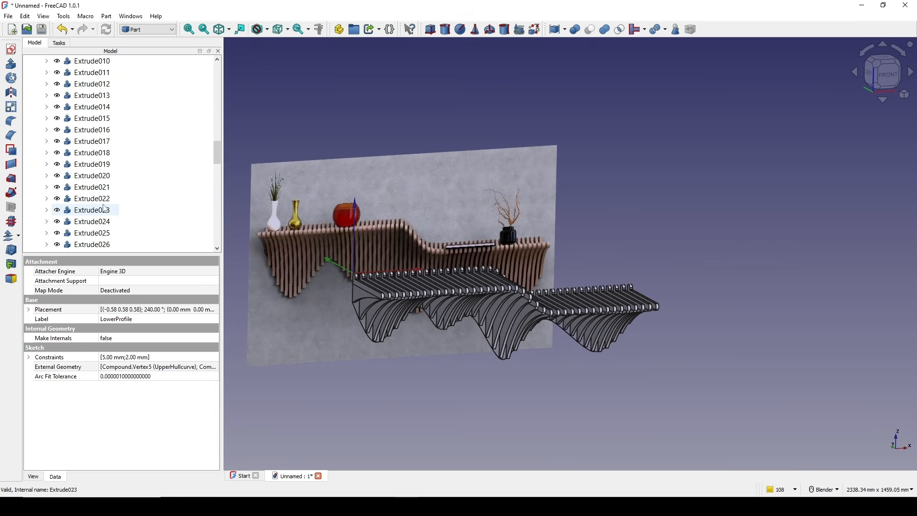
# Examine the reshaped lower slats of the shelf against the reference image and clear the selection.
pyautogui.scroll(8, 112, 208)
pyautogui.scroll(-5, 120, 206)
pyautogui.moveTo(425, 282); pyautogui.dragTo(634, 220, button='middle')
pyautogui.scroll(2, 509, 282)
pyautogui.scroll(1, 714, 174)
pyautogui.click(715, 174)
pyautogui.scroll(6, 91, 191)
pyautogui.scroll(10, 92, 191)
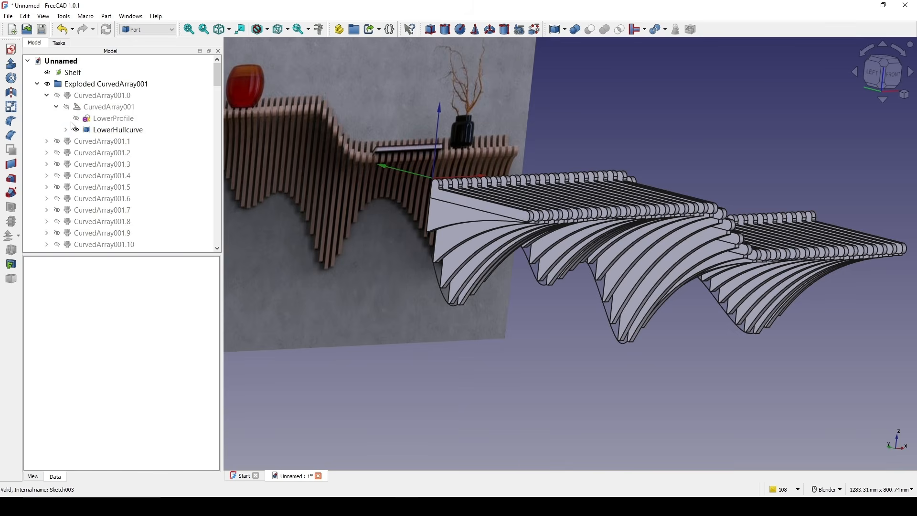
# Set the horizontal length in the UpperProfile sketch to 150 mm and finish the sketch.
pyautogui.scroll(-14, 72, 128)
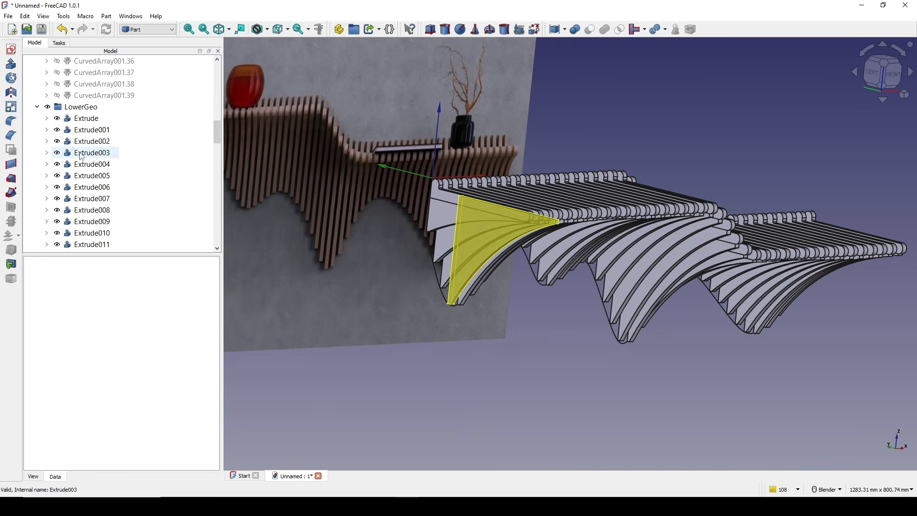
pyautogui.scroll(-15, 81, 128)
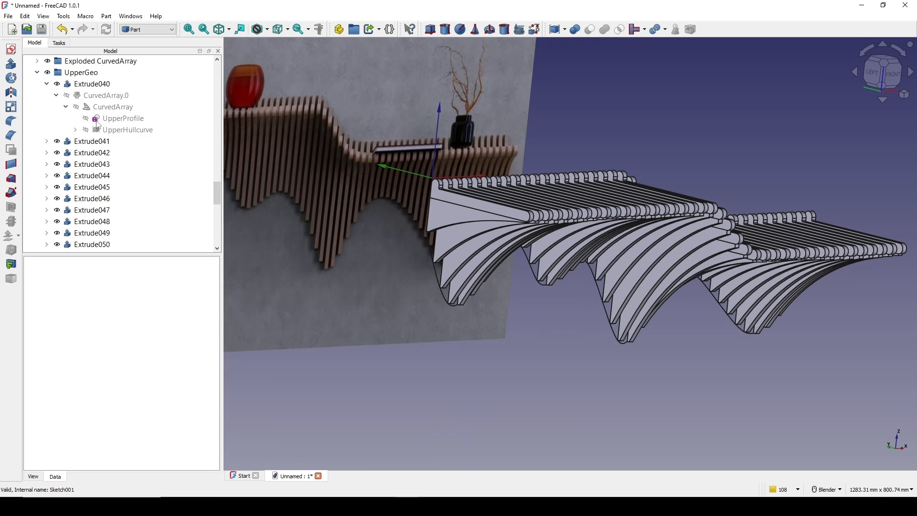
pyautogui.doubleClick(118, 119)
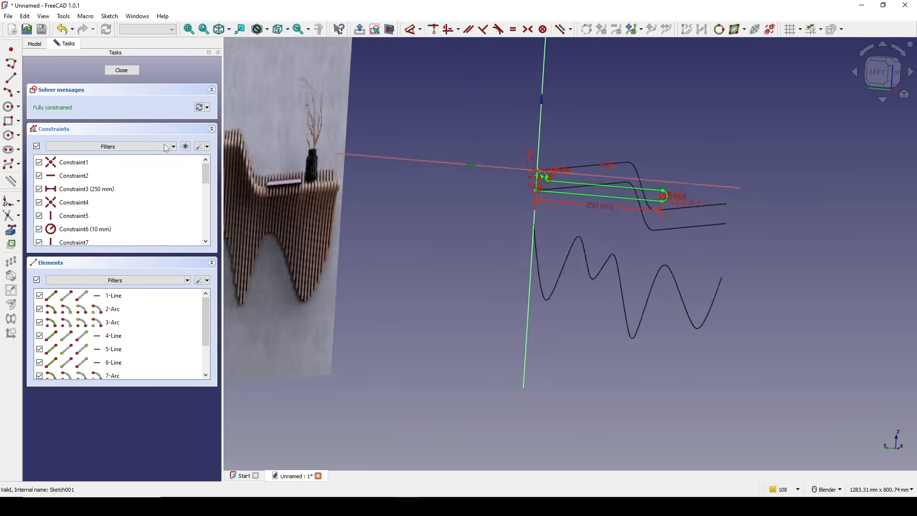
pyautogui.doubleClick(558, 224)
pyautogui.write('15')
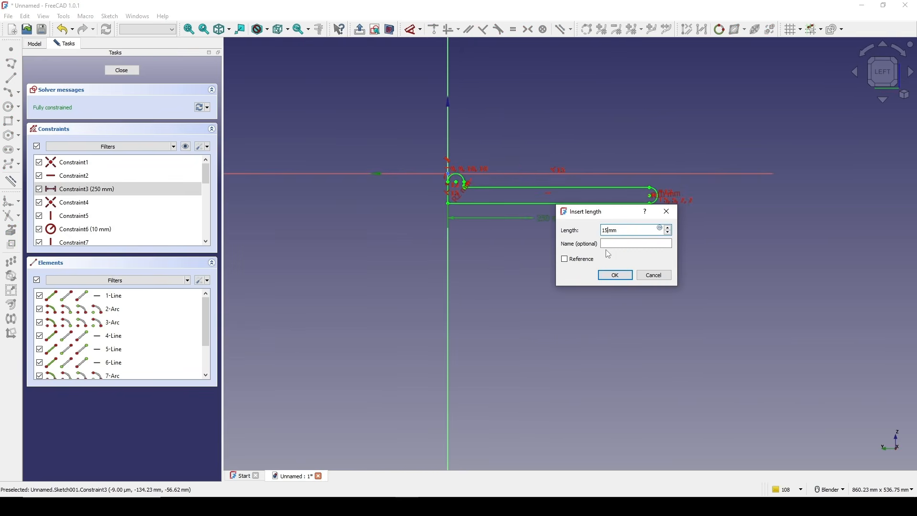
pyautogui.write('0')
pyautogui.press('Return')
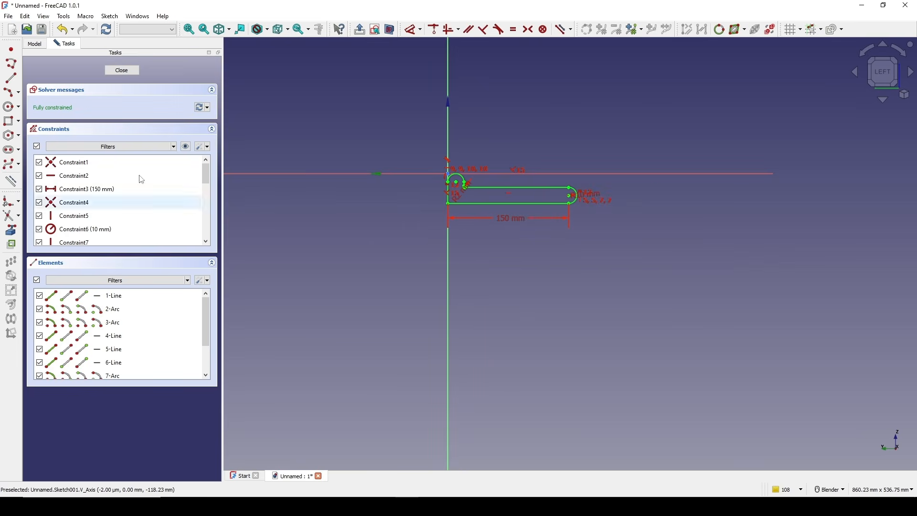
pyautogui.press('Escape')
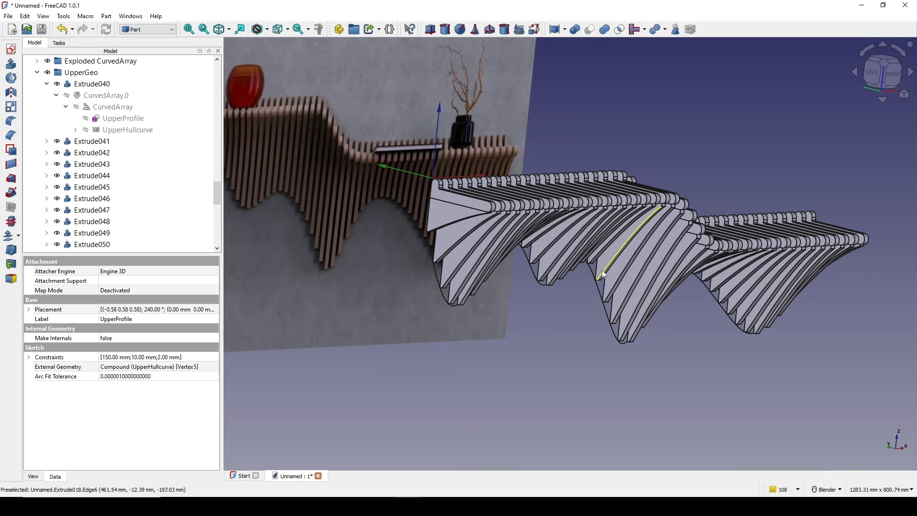
# Compare the shortened slats with the shelf in the reference image from several angles.
pyautogui.moveTo(589, 261)
pyautogui.mouseDown(button='middle')
pyautogui.moveTo(587, 295)
pyautogui.moveTo(542, 301)
pyautogui.mouseUp(button='middle')
pyautogui.scroll(2, 639, 265)
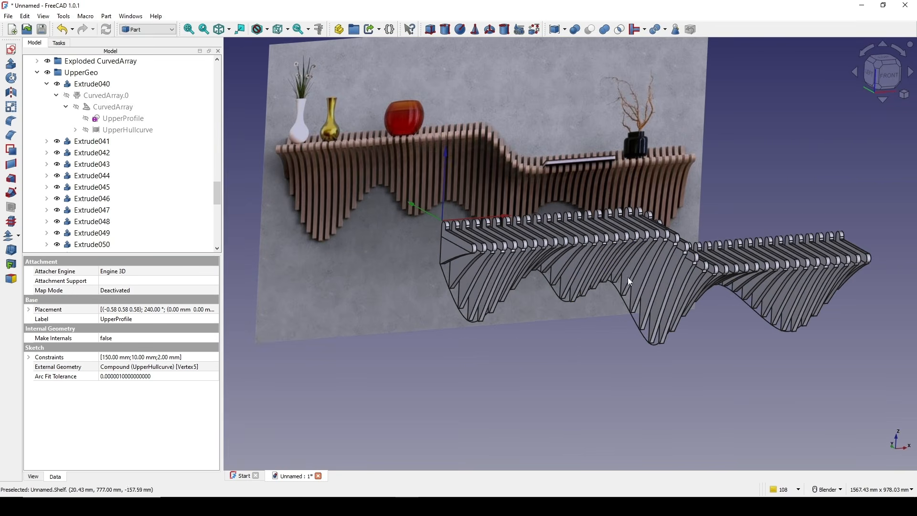
pyautogui.moveTo(628, 277); pyautogui.dragTo(652, 261, button='middle')
pyautogui.scroll(20, 118, 153)
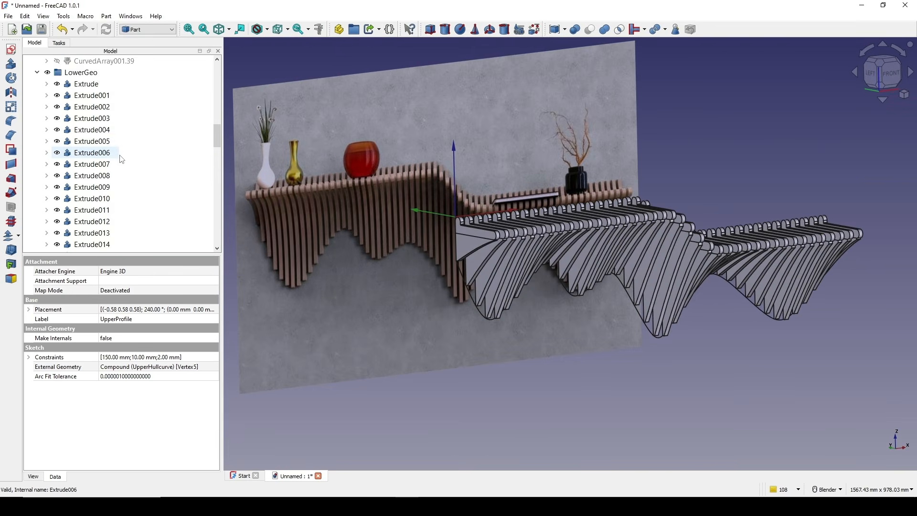
# Move the B-spline's middle control point in the LowerProfile sketch closer to the vertical axis and slightly upward, and finish the sketch.
pyautogui.doubleClick(113, 118)
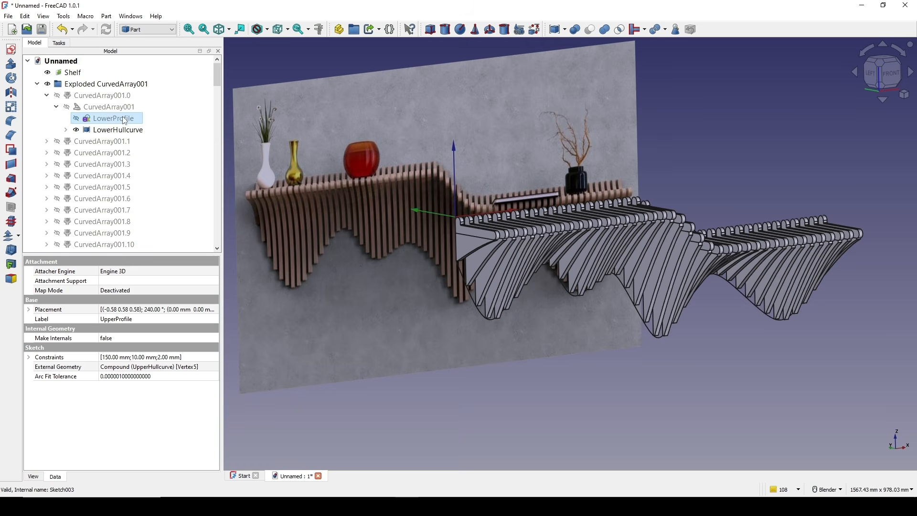
pyautogui.scroll(5, 603, 225)
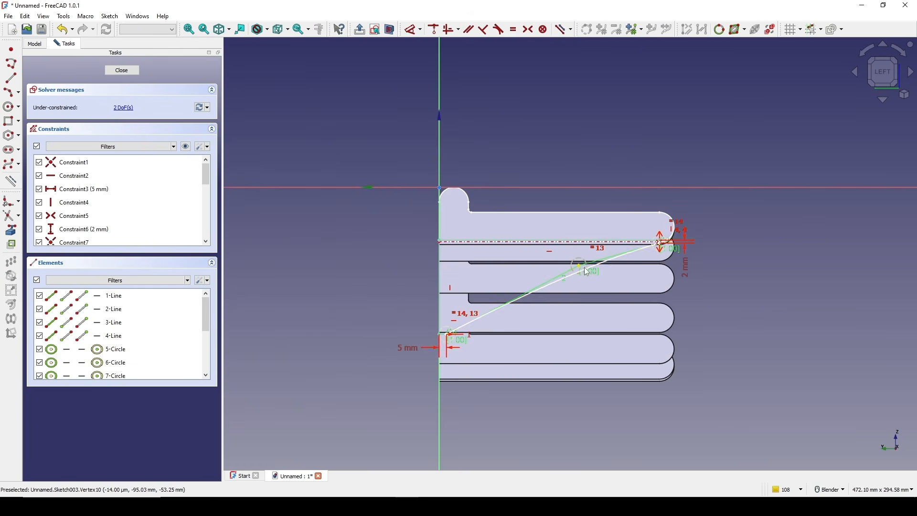
pyautogui.moveTo(584, 268); pyautogui.dragTo(488, 250)
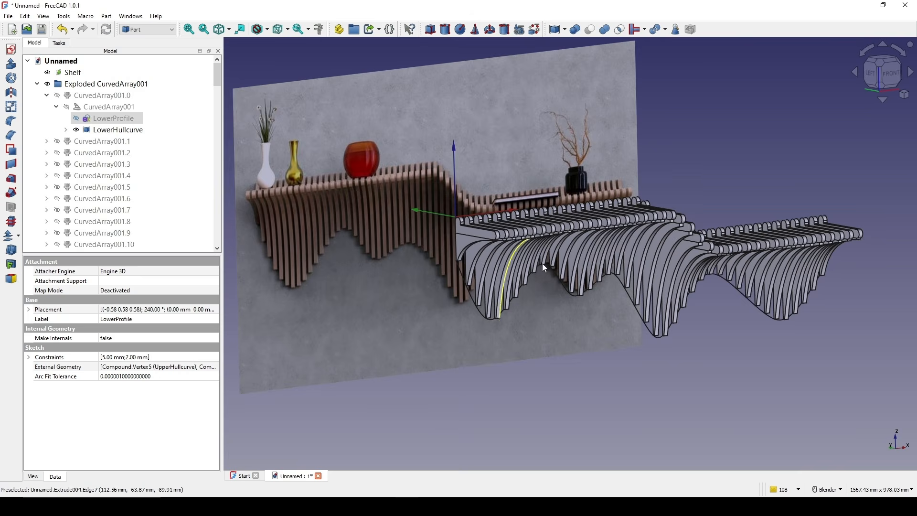
pyautogui.moveTo(542, 263)
pyautogui.mouseDown(button='middle')
pyautogui.moveTo(601, 281)
pyautogui.moveTo(540, 282)
pyautogui.moveTo(662, 306)
pyautogui.mouseUp(button='middle')
pyautogui.click(678, 329)
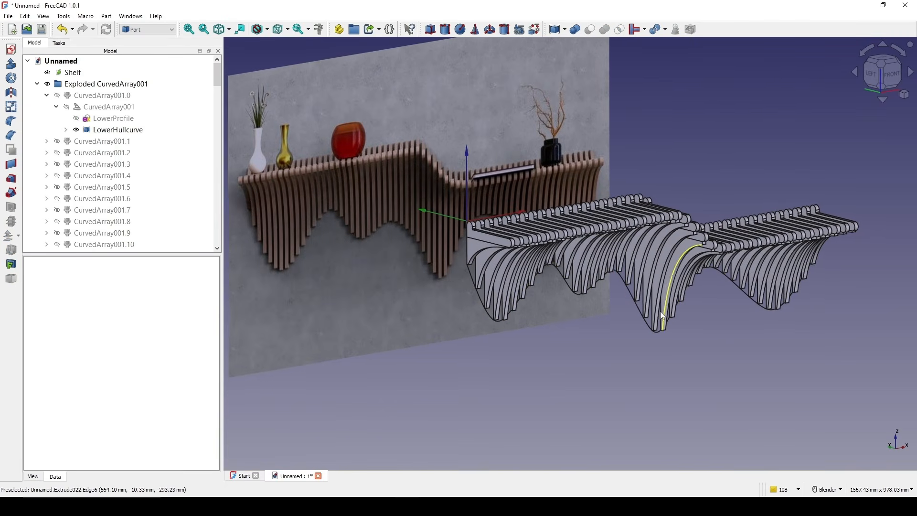
# Collapse CurvedArray001.0 and the Exploded CurvedArray001 group in the model tree.
pyautogui.click(47, 96)
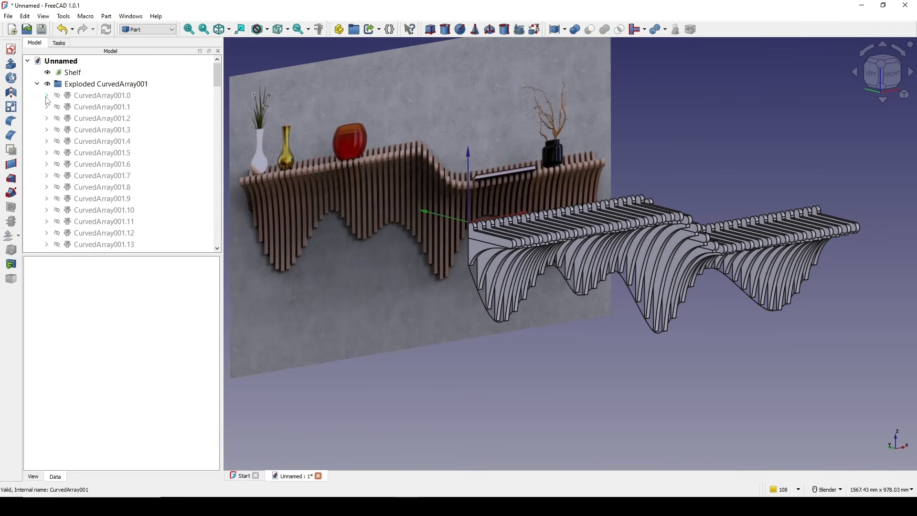
pyautogui.scroll(-4, 545, 252)
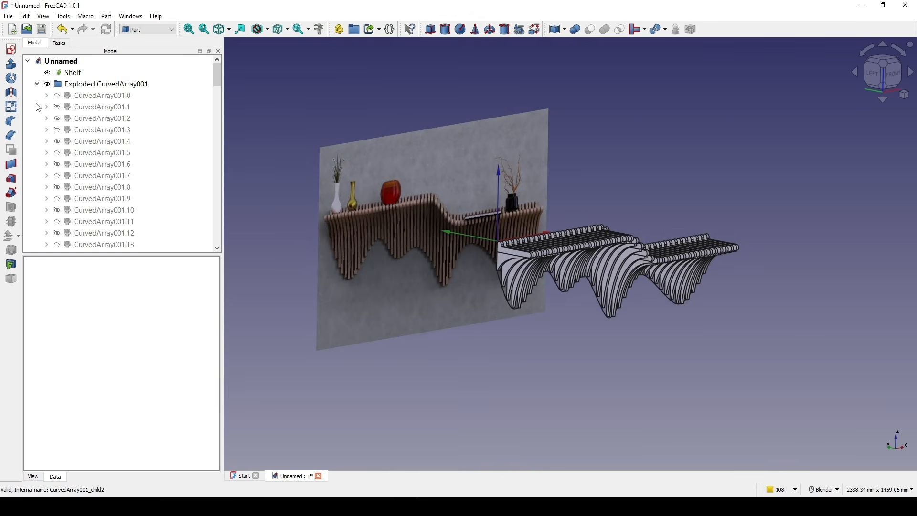
pyautogui.click(36, 84)
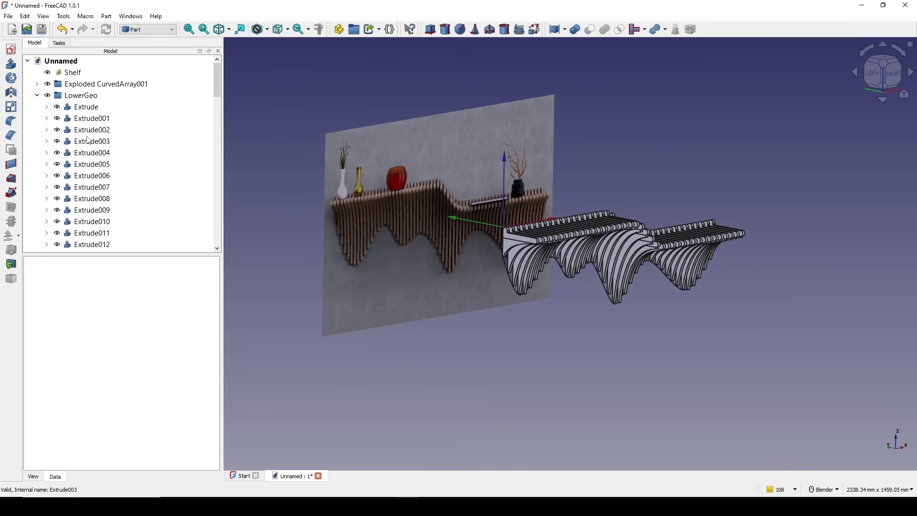
pyautogui.scroll(-15, 88, 140)
pyautogui.scroll(2, 180, 186)
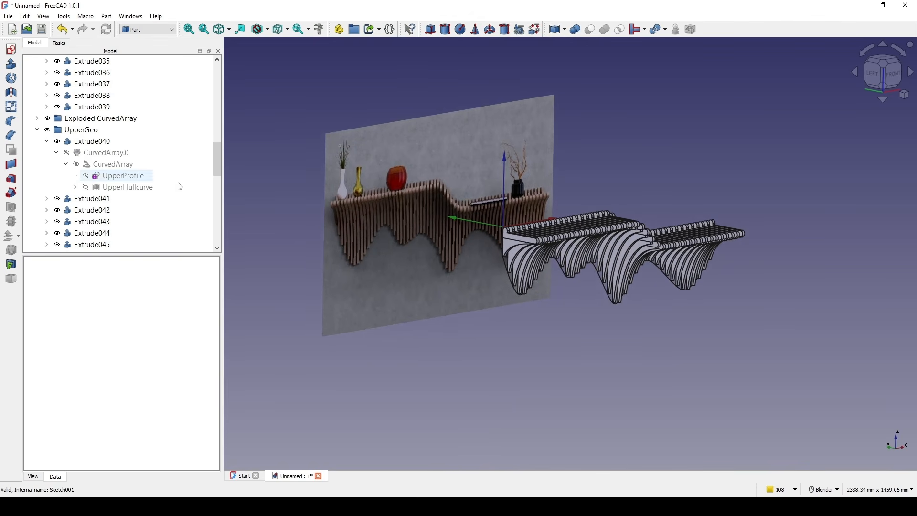
# Box-select the whole slatted shelf beside the reference image, hide everything selected, and collapse the UpperGeo group.
pyautogui.moveTo(606, 317); pyautogui.dragTo(567, 198, button='middle')
pyautogui.hotkey('shift', 'b')
pyautogui.moveTo(550, 179); pyautogui.dragTo(817, 428)
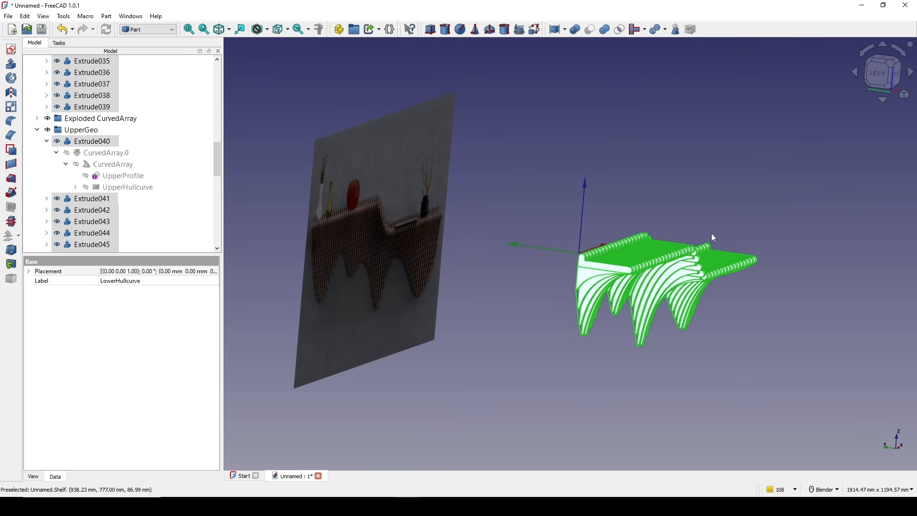
pyautogui.press('space')
pyautogui.click(38, 130)
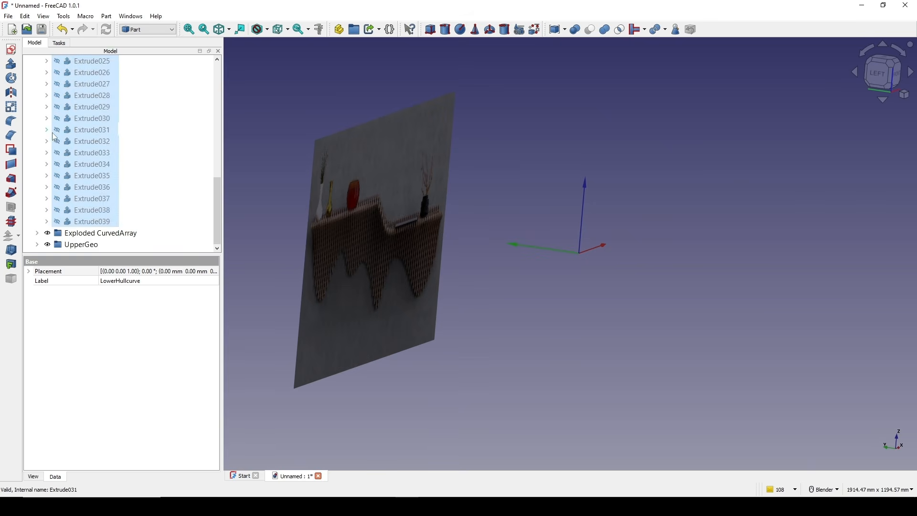
# Make the slats Extrude through Extrude039 in the LowerGeo group visible again.
pyautogui.scroll(8, 72, 143)
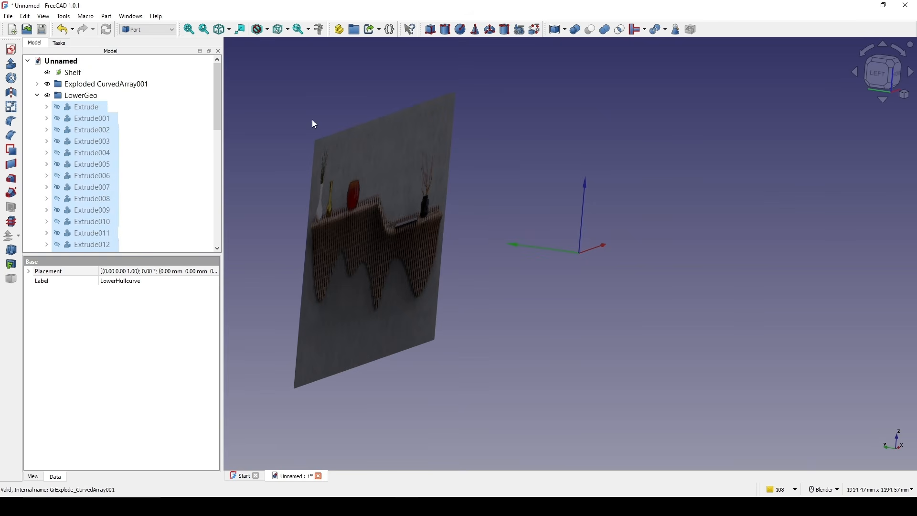
pyautogui.click(88, 106)
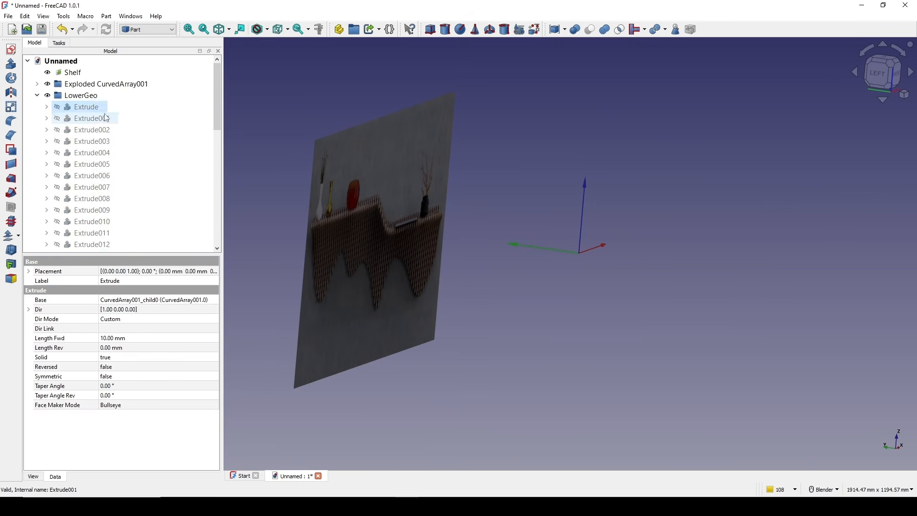
pyautogui.scroll(-9, 103, 134)
pyautogui.scroll(-1, 103, 134)
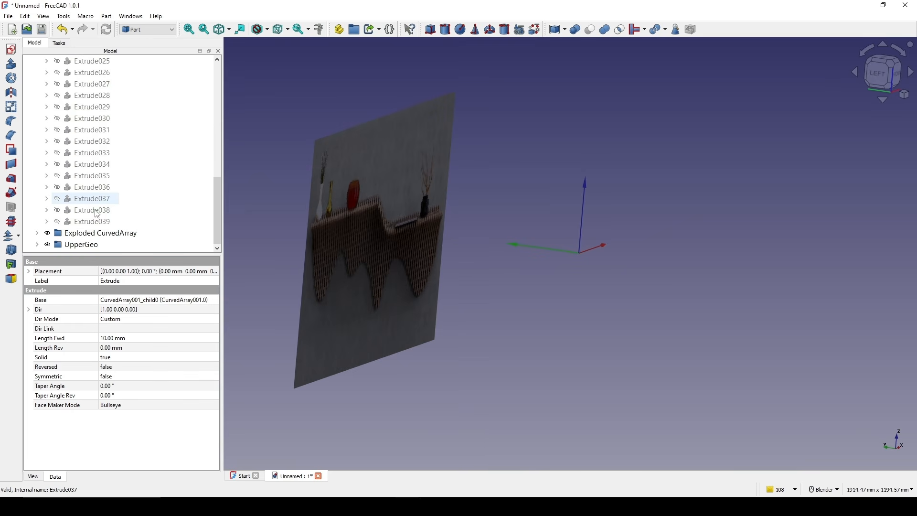
pyautogui.keyDown('shift'); pyautogui.click(89, 223); pyautogui.keyUp('shift')
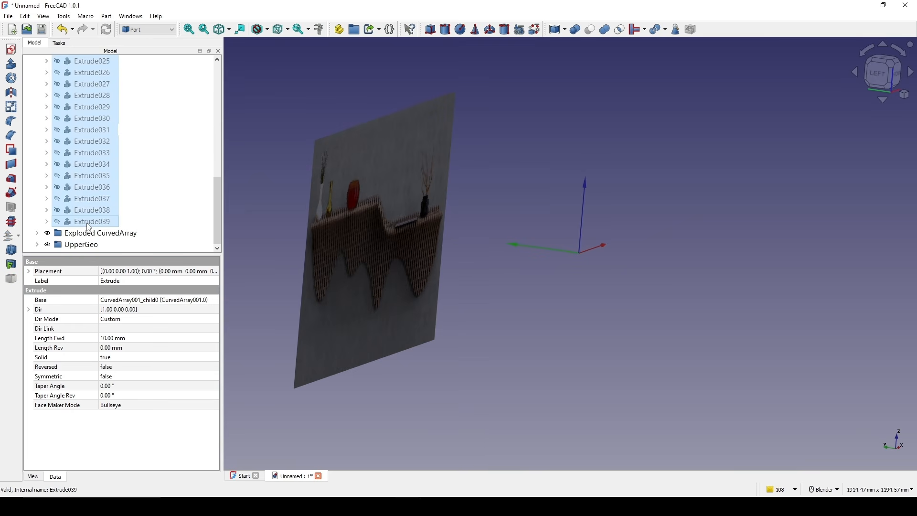
pyautogui.press('space')
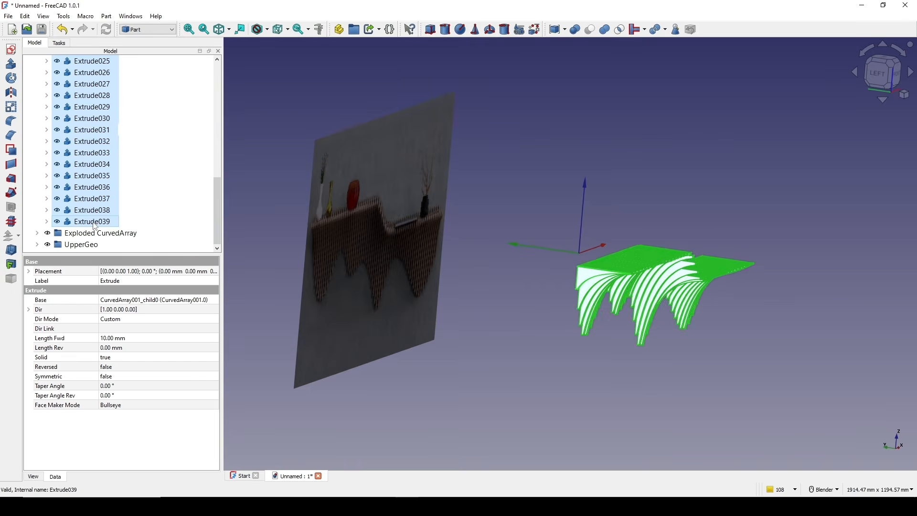
pyautogui.scroll(-3, 636, 251)
pyautogui.moveTo(636, 250); pyautogui.dragTo(560, 245, button='middle')
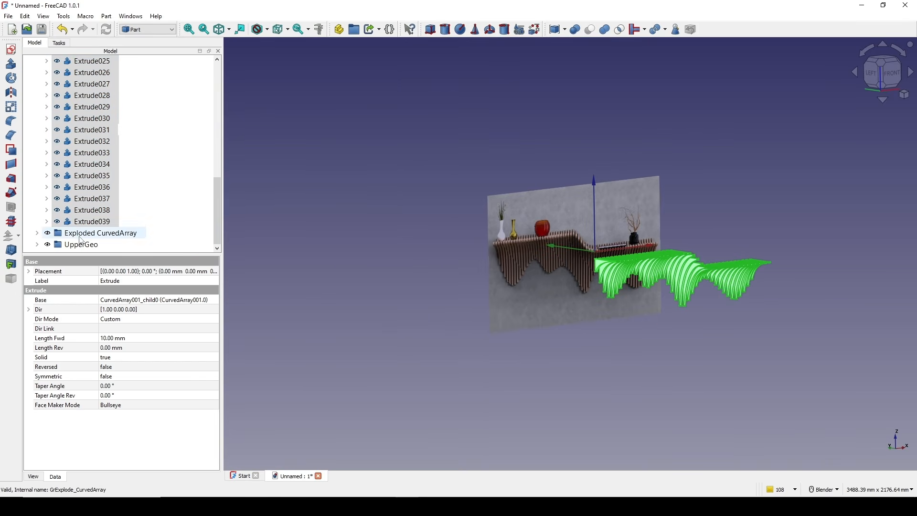
# Make the slats Extrude040 through Extrude079 in the UpperGeo group visible again and clear the selection.
pyautogui.click(37, 244)
pyautogui.scroll(-5, 78, 220)
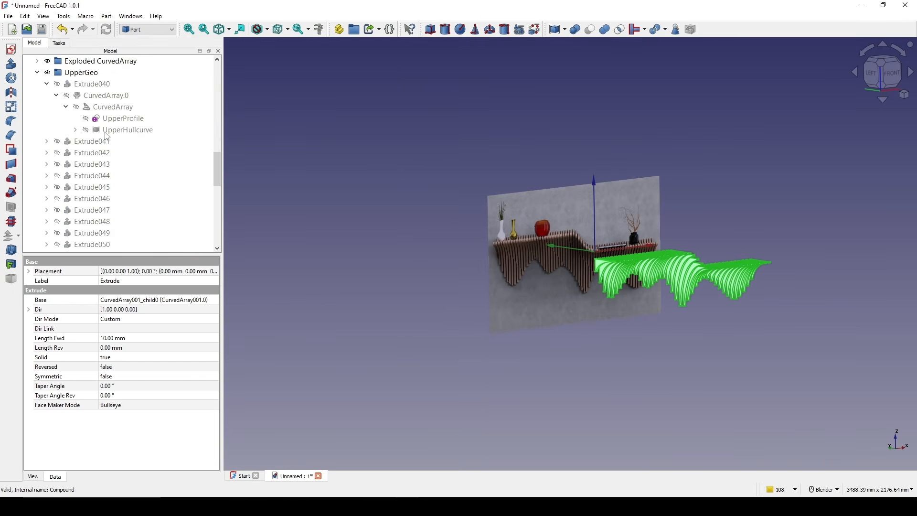
pyautogui.click(45, 85)
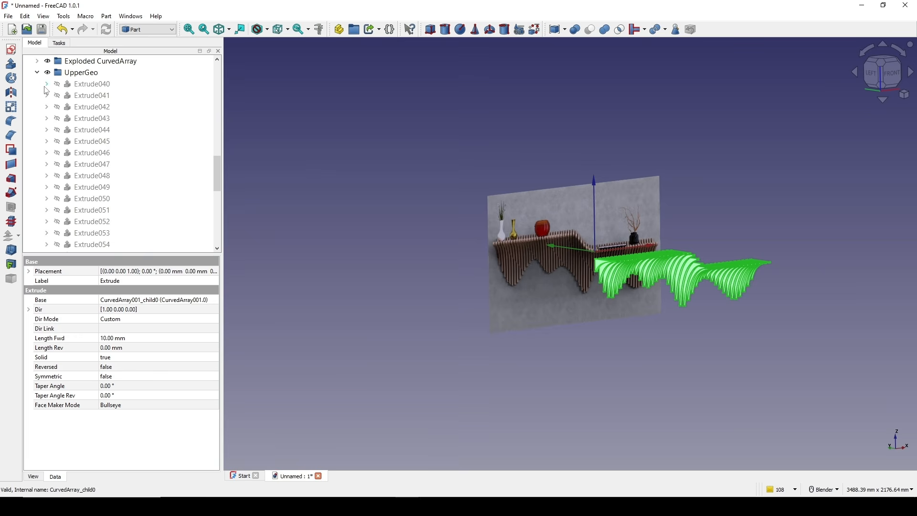
pyautogui.keyDown('shift'); pyautogui.click(86, 85); pyautogui.keyUp('shift')
pyautogui.click(92, 86)
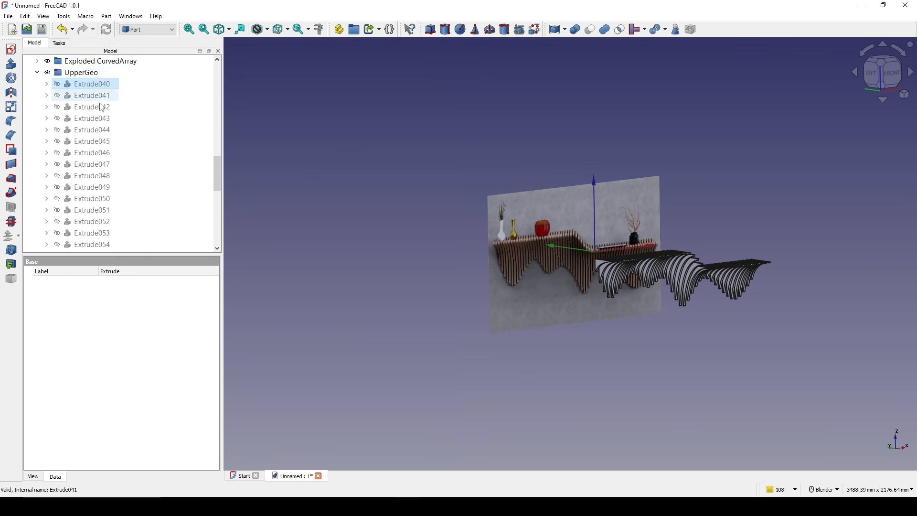
pyautogui.scroll(-8, 98, 215)
pyautogui.keyDown('shift'); pyautogui.click(100, 244); pyautogui.keyUp('shift')
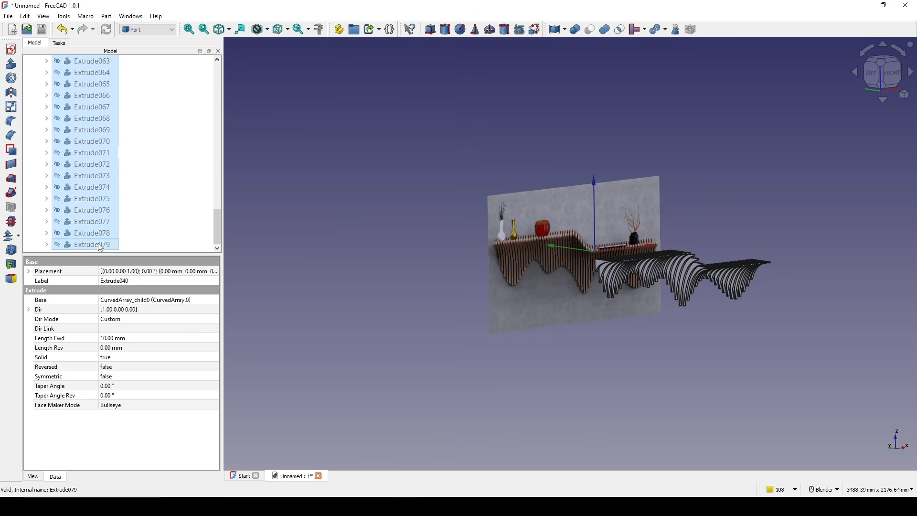
pyautogui.press('space')
pyautogui.moveTo(669, 230); pyautogui.dragTo(714, 246, button='middle')
pyautogui.scroll(3, 714, 246)
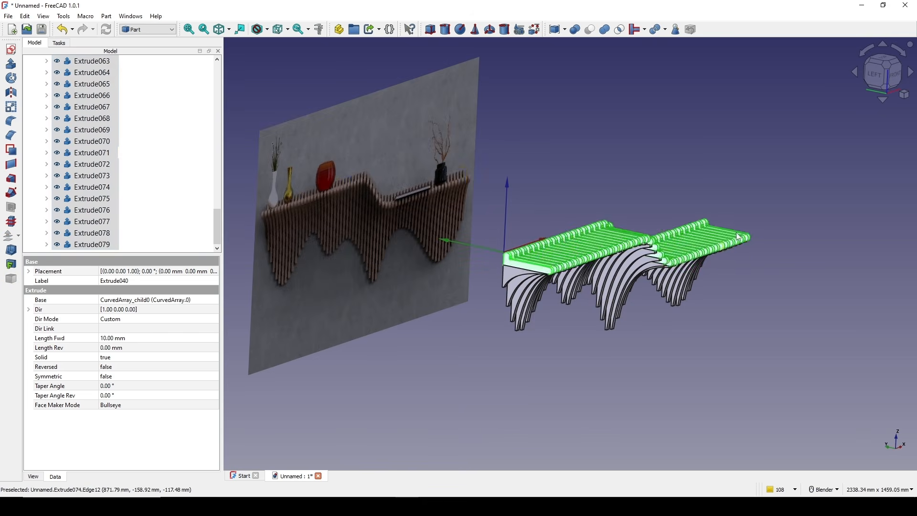
pyautogui.click(758, 263)
# Box-select all upper and lower slats, join them with a union, and inspect the fused shelf.
pyautogui.moveTo(759, 267); pyautogui.dragTo(696, 239, button='middle')
pyautogui.hotkey('shift', 'b')
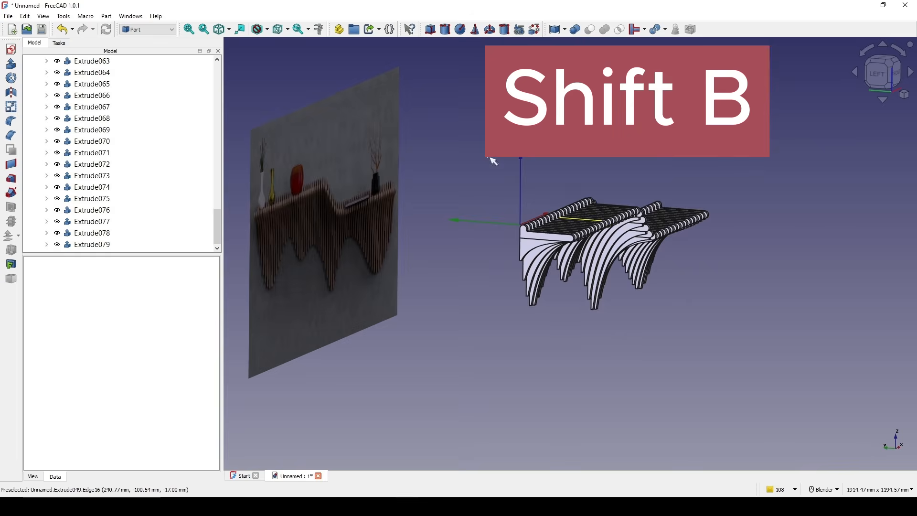
pyautogui.moveTo(477, 143); pyautogui.dragTo(773, 363)
pyautogui.moveTo(726, 307); pyautogui.dragTo(621, 205, button='middle')
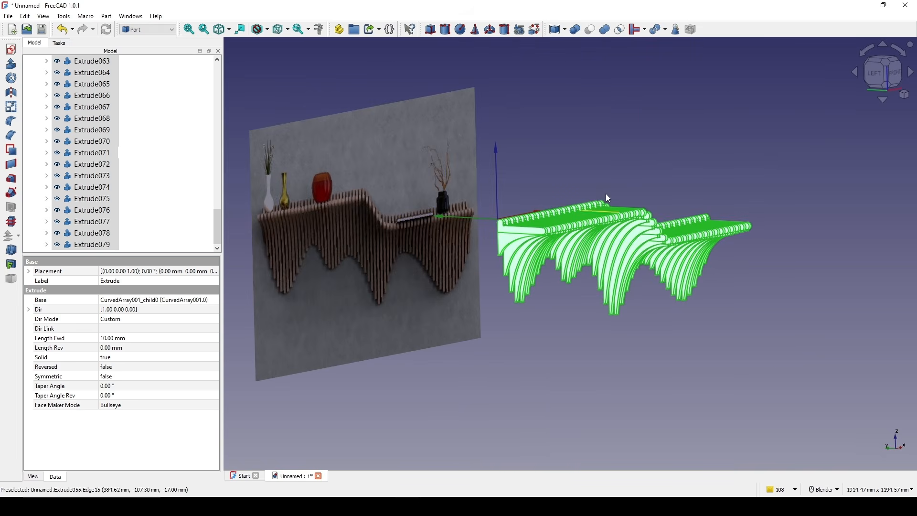
pyautogui.click(605, 30)
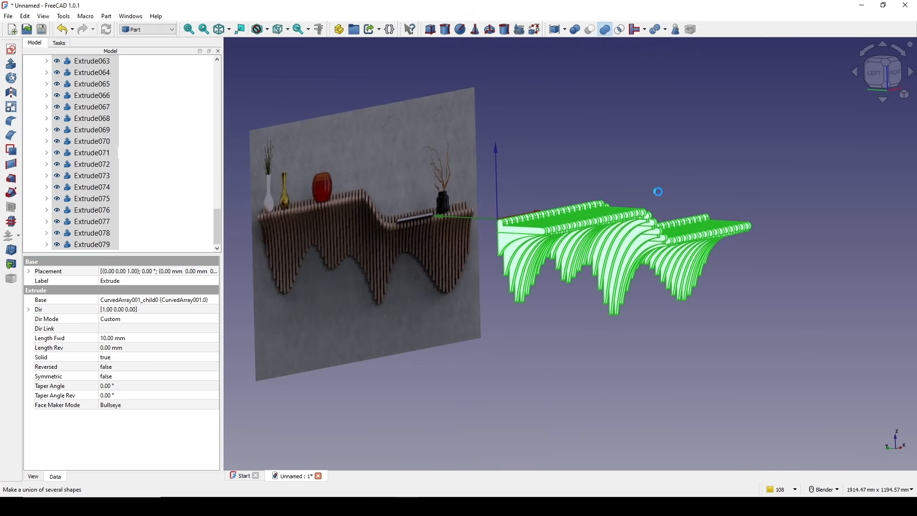
pyautogui.moveTo(669, 243); pyautogui.dragTo(659, 224, button='middle')
pyautogui.click(572, 292)
pyautogui.scroll(4, 572, 291)
pyautogui.scroll(-5, 503, 245)
pyautogui.scroll(1, 659, 224)
pyautogui.scroll(1, 707, 258)
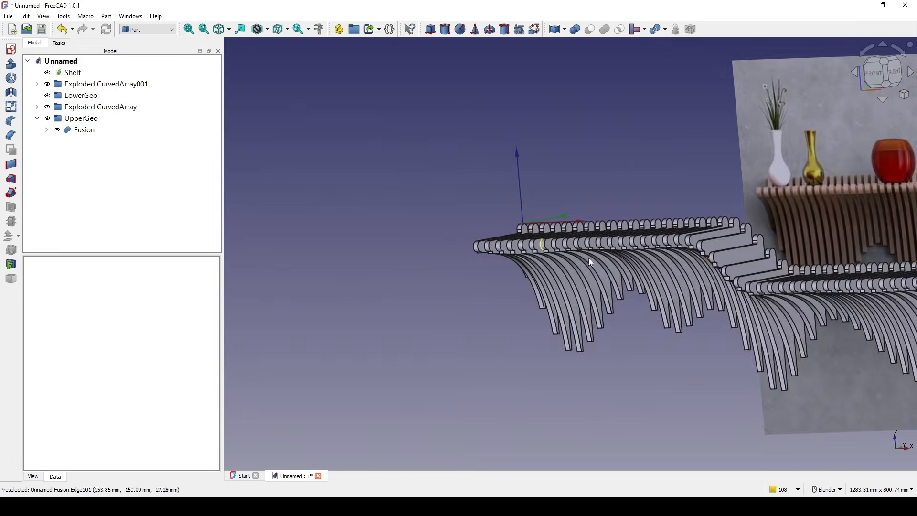